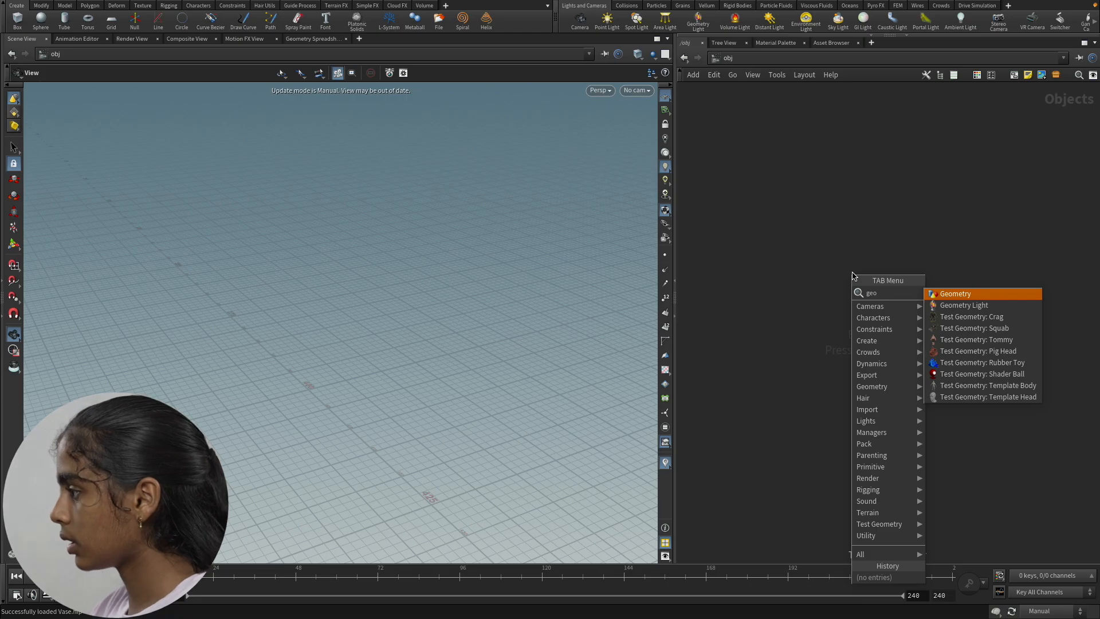
# Create a Geometry object in the scene network and rename it Vase.
pyautogui.click(875, 322)
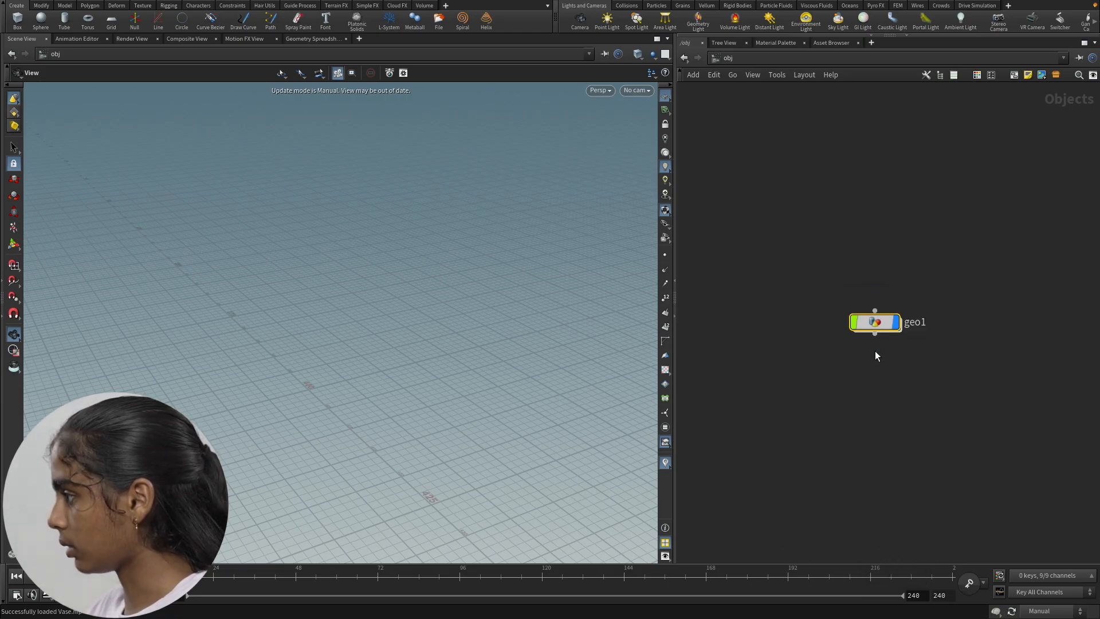
pyautogui.doubleClick(916, 322)
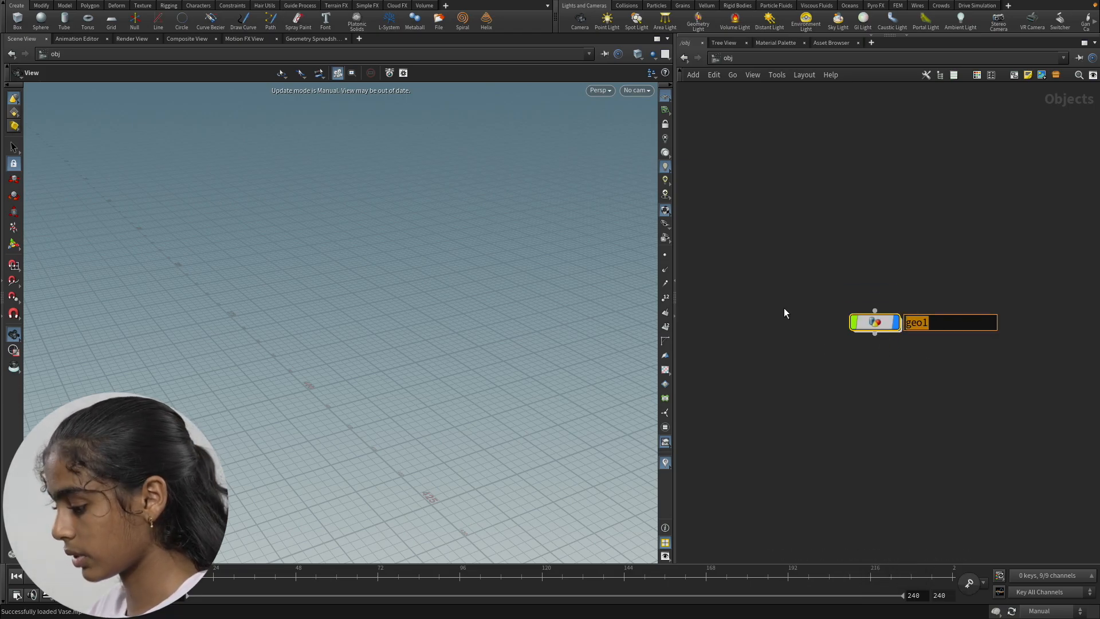
pyautogui.write('Vase')
pyautogui.press('Return')
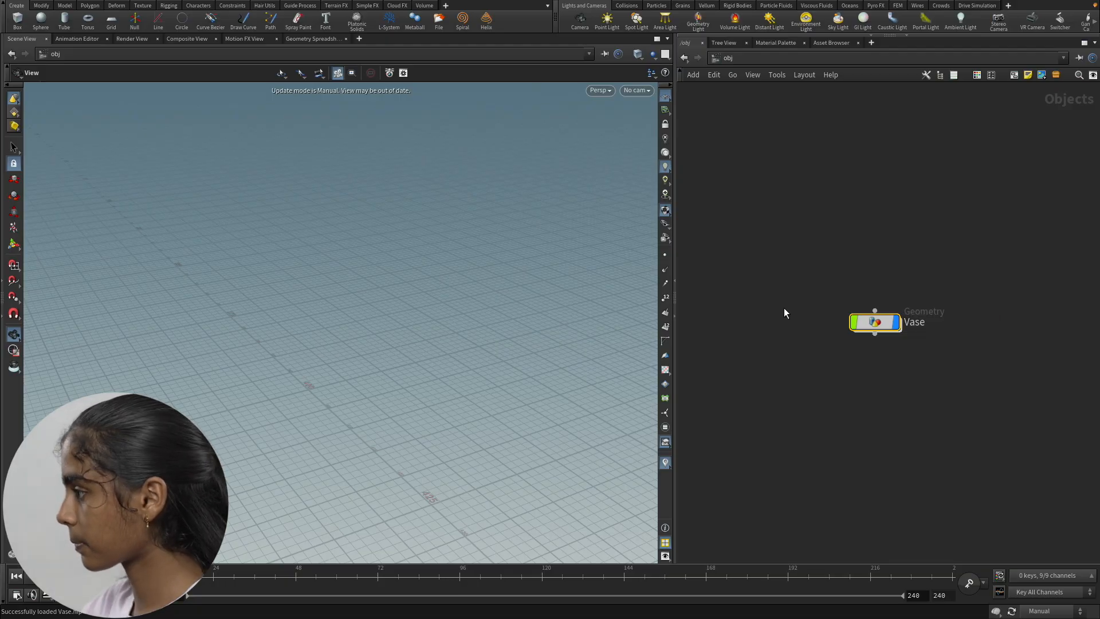
# Add a File node inside the Vase geometry object.
pyautogui.doubleClick(873, 321)
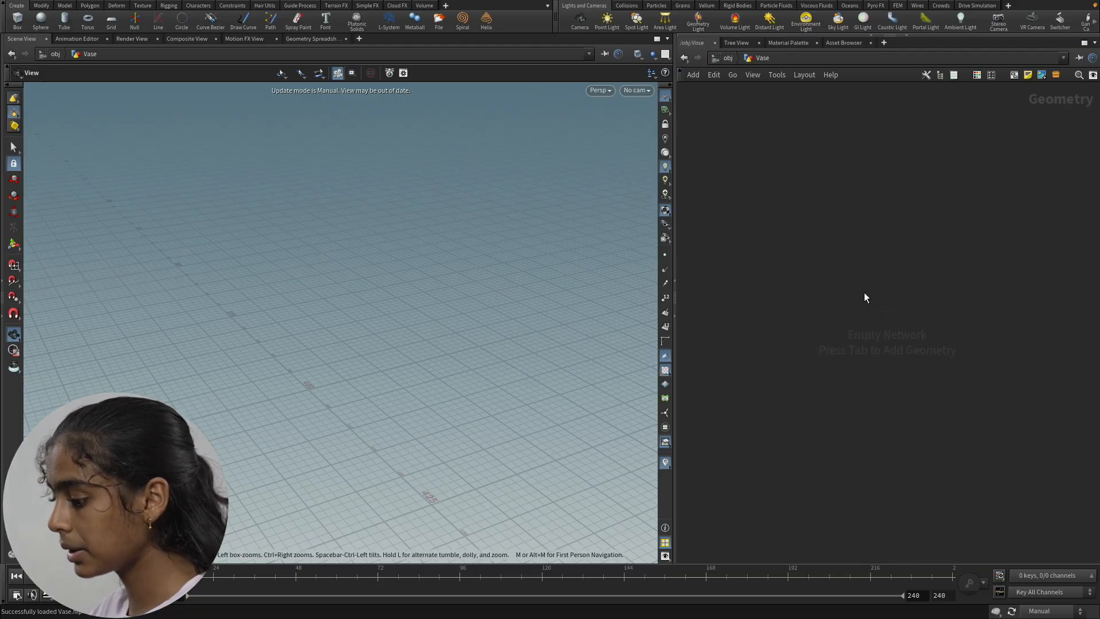
pyautogui.press('Tab')
pyautogui.write('file')
pyautogui.press('Return')
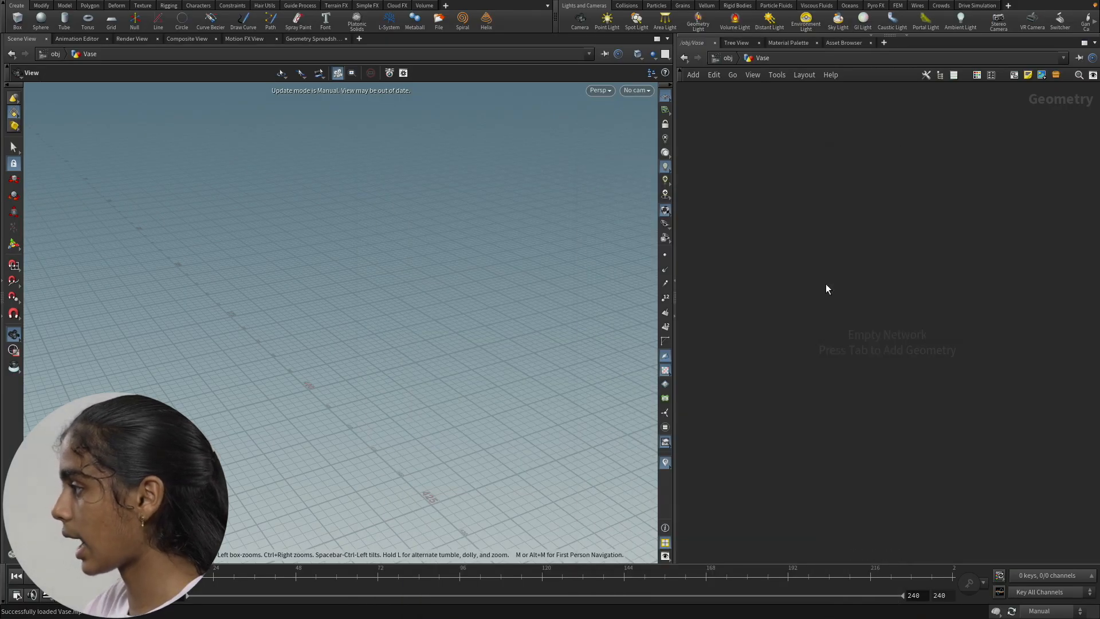
pyautogui.click(891, 281)
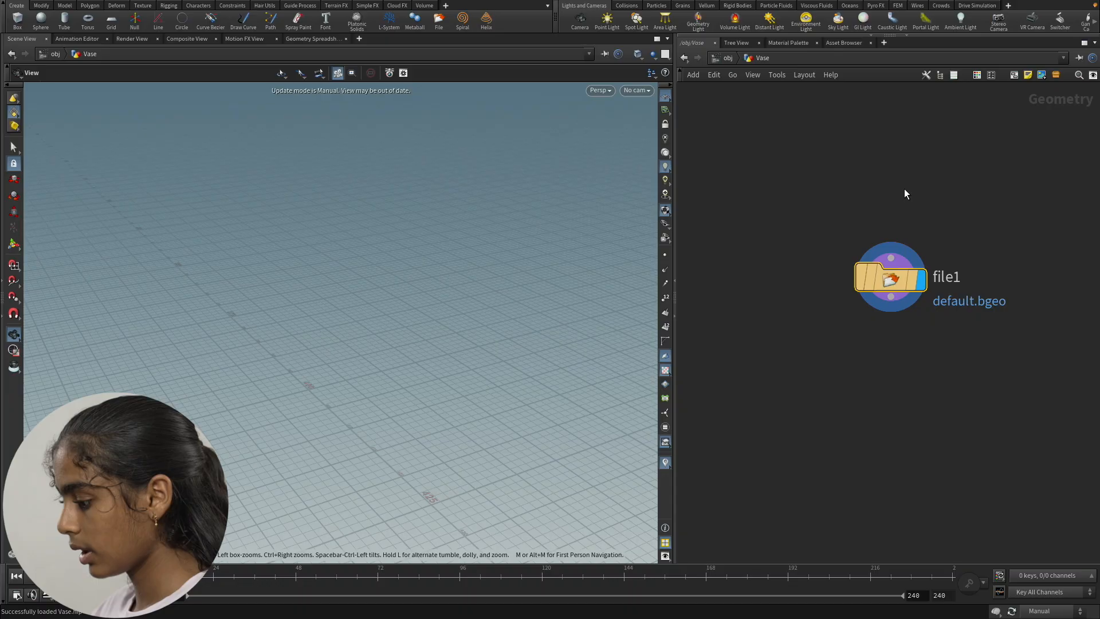
# Load uploads-files-2811950-vase.FBX from the Downloads folder as the File node's geometry file.
pyautogui.press('p')
pyautogui.moveTo(875, 267); pyautogui.dragTo(680, 274)
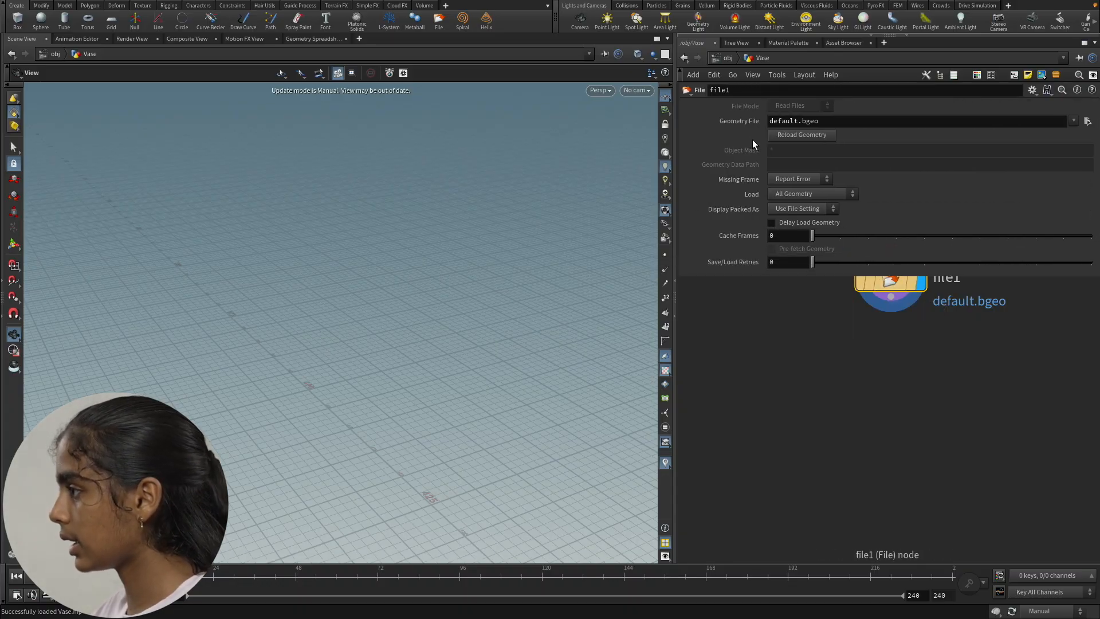
pyautogui.moveTo(768, 120); pyautogui.dragTo(823, 120)
pyautogui.moveTo(1016, 616)
pyautogui.click(1045, 601)
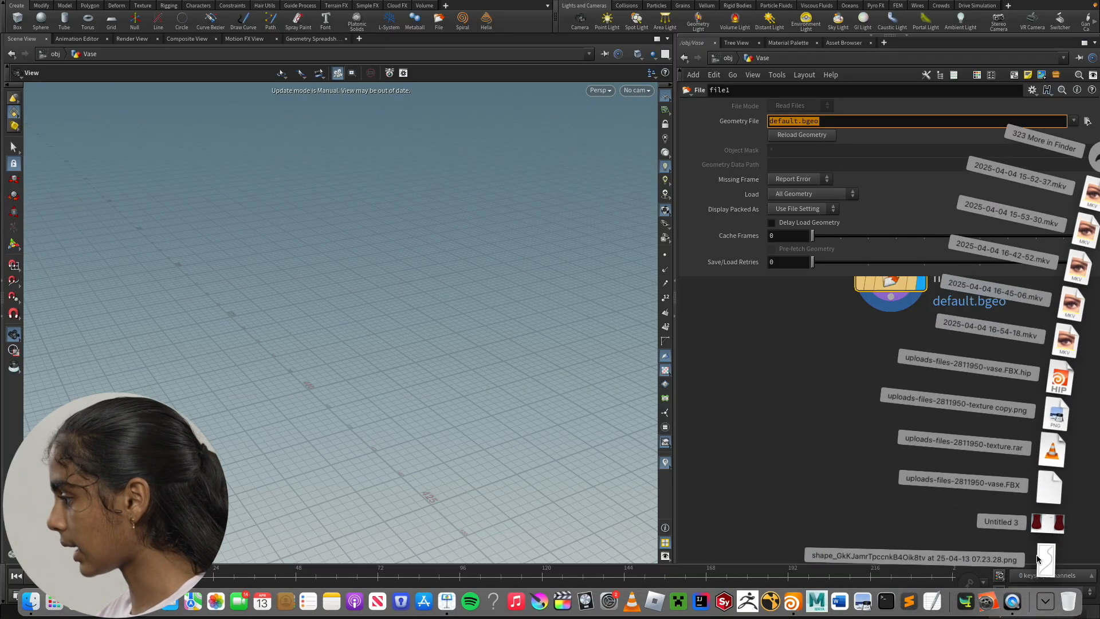
pyautogui.moveTo(1048, 496); pyautogui.dragTo(823, 122)
pyautogui.click(1029, 123)
pyautogui.click(945, 422)
pyautogui.moveTo(915, 396); pyautogui.dragTo(900, 507, button='middle')
pyautogui.click(878, 392)
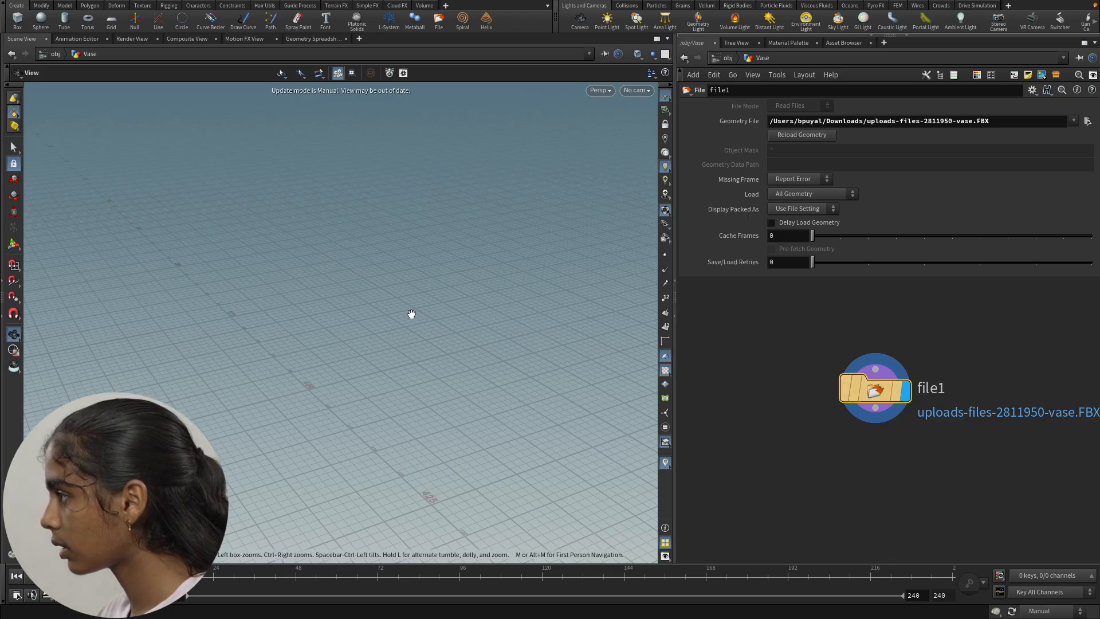
# Switch the scene's update mode to Auto Update to display the imported vases.
pyautogui.hotkey('ctrl', 'v')
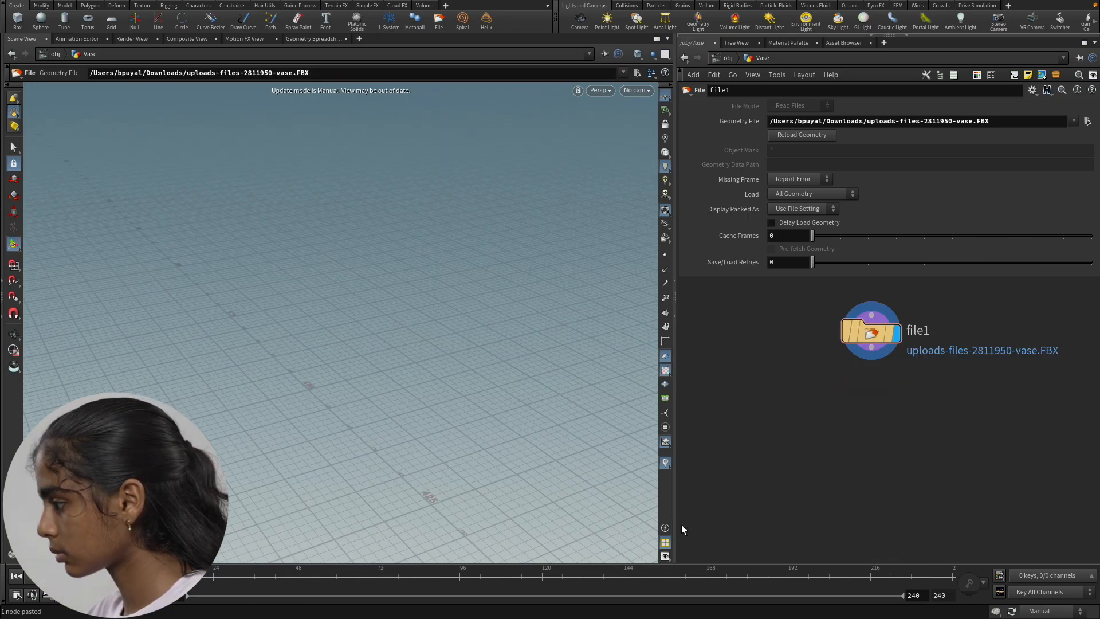
pyautogui.click(1044, 614)
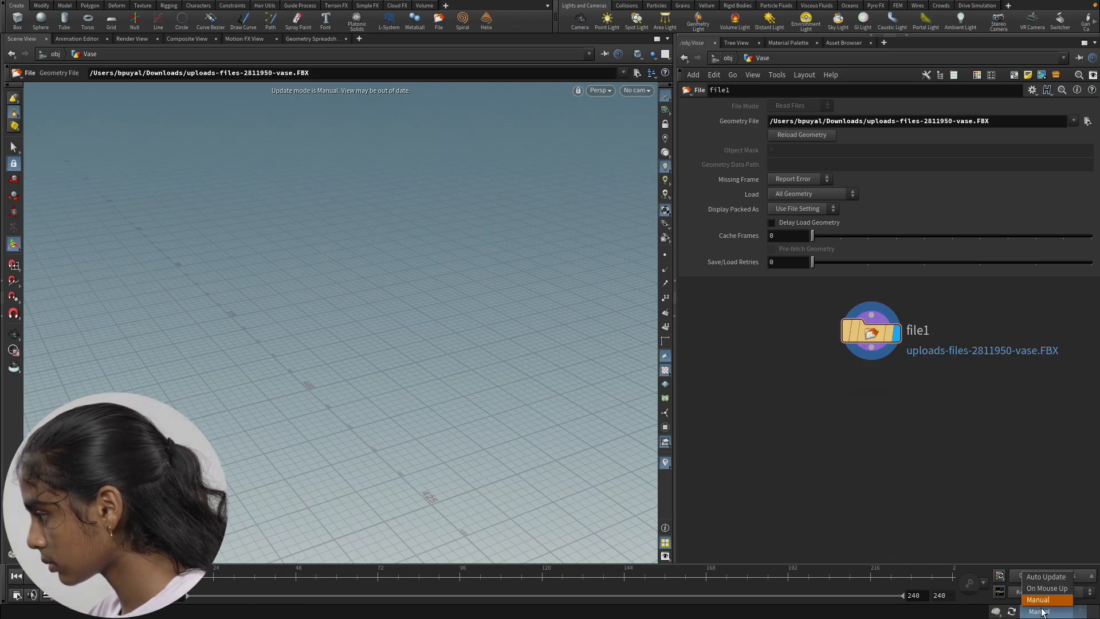
pyautogui.click(1043, 578)
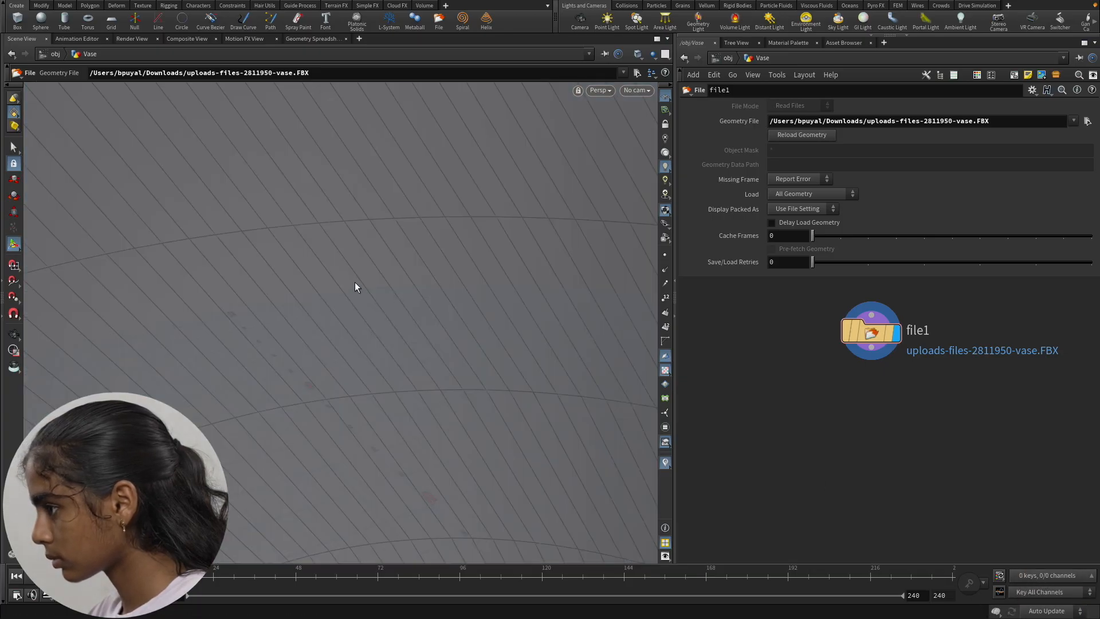
pyautogui.press('h')
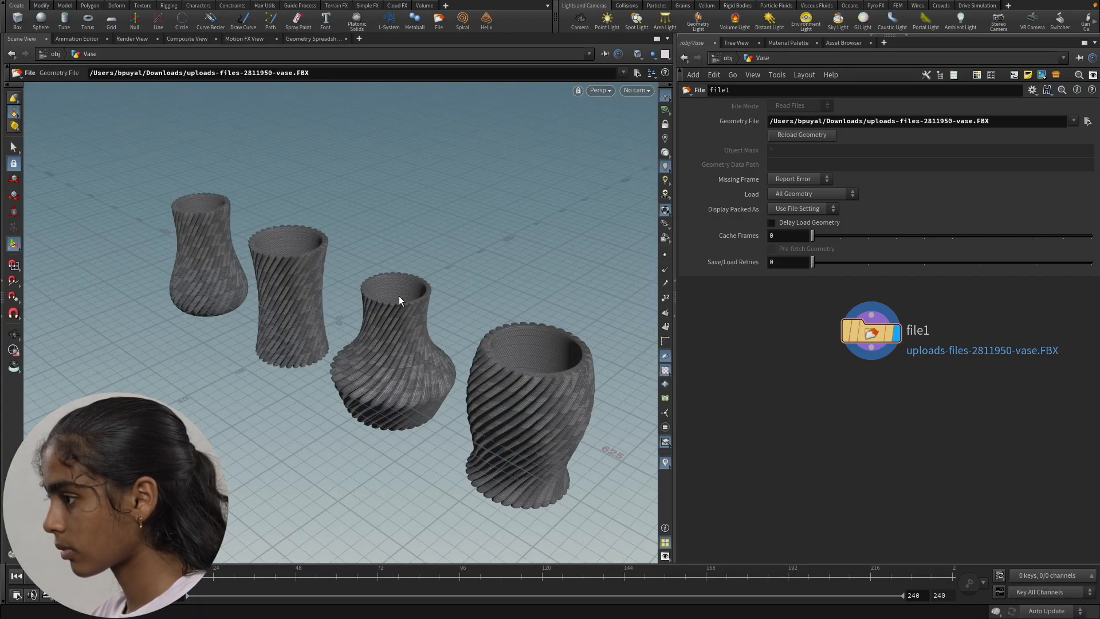
pyautogui.keyDown('alt'); pyautogui.moveTo(312, 372); pyautogui.dragTo(385, 351); pyautogui.keyUp('alt')
pyautogui.keyDown('alt'); pyautogui.moveTo(353, 302); pyautogui.dragTo(311, 341); pyautogui.keyUp('alt')
# Add a Blast node wired to the File node's output and place it directly below that node.
pyautogui.moveTo(873, 355); pyautogui.dragTo(879, 446)
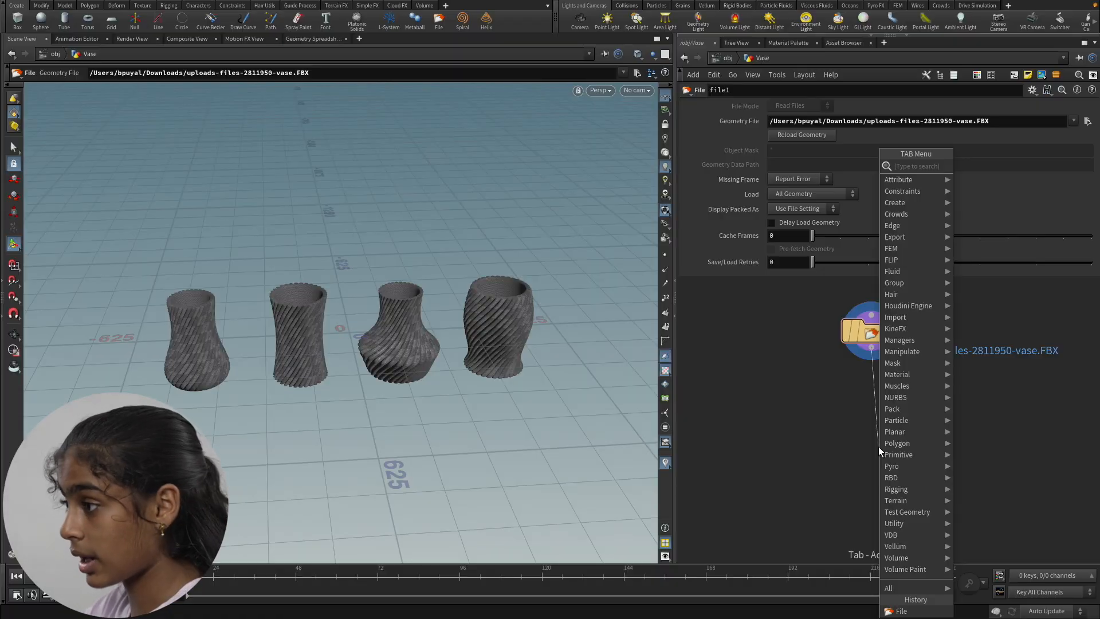
pyautogui.write('blast')
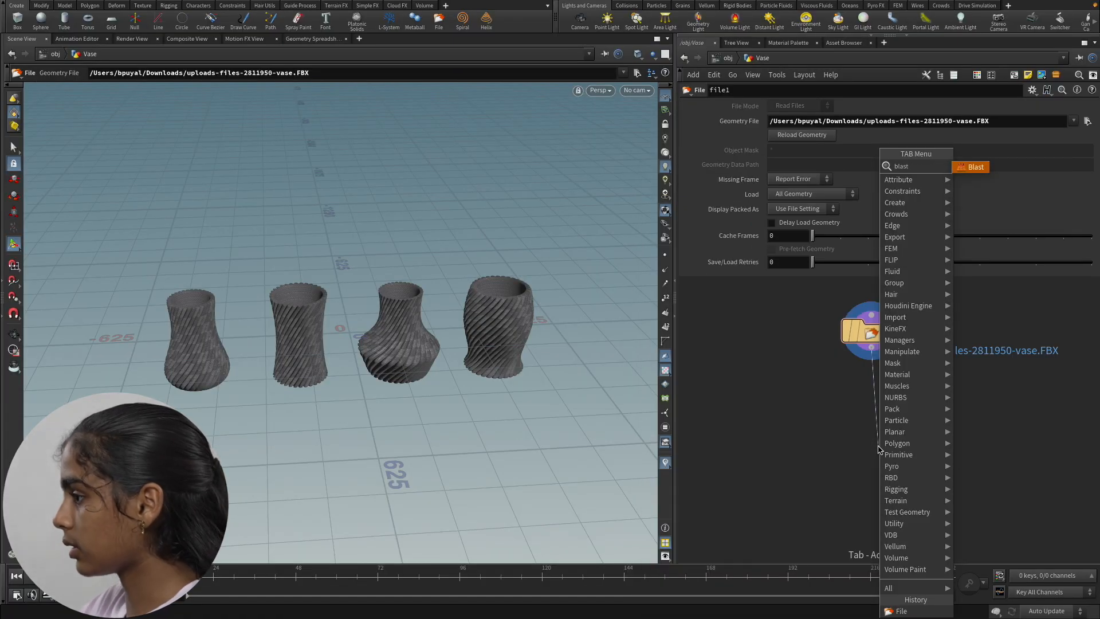
pyautogui.press('Return')
pyautogui.click(878, 446)
pyautogui.moveTo(907, 454); pyautogui.dragTo(900, 409)
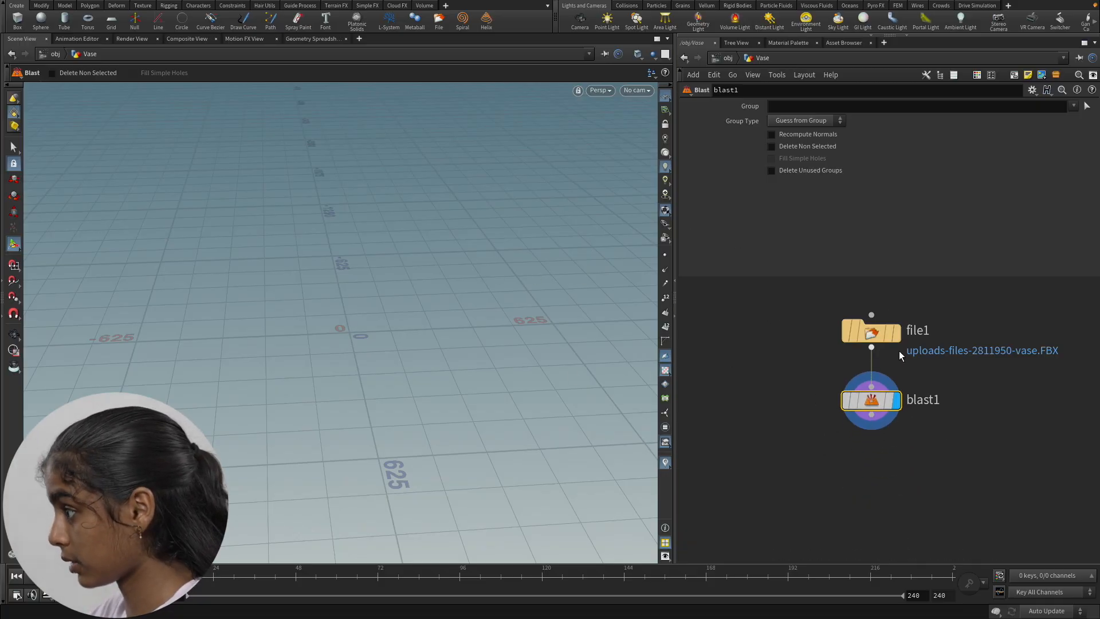
pyautogui.click(893, 332)
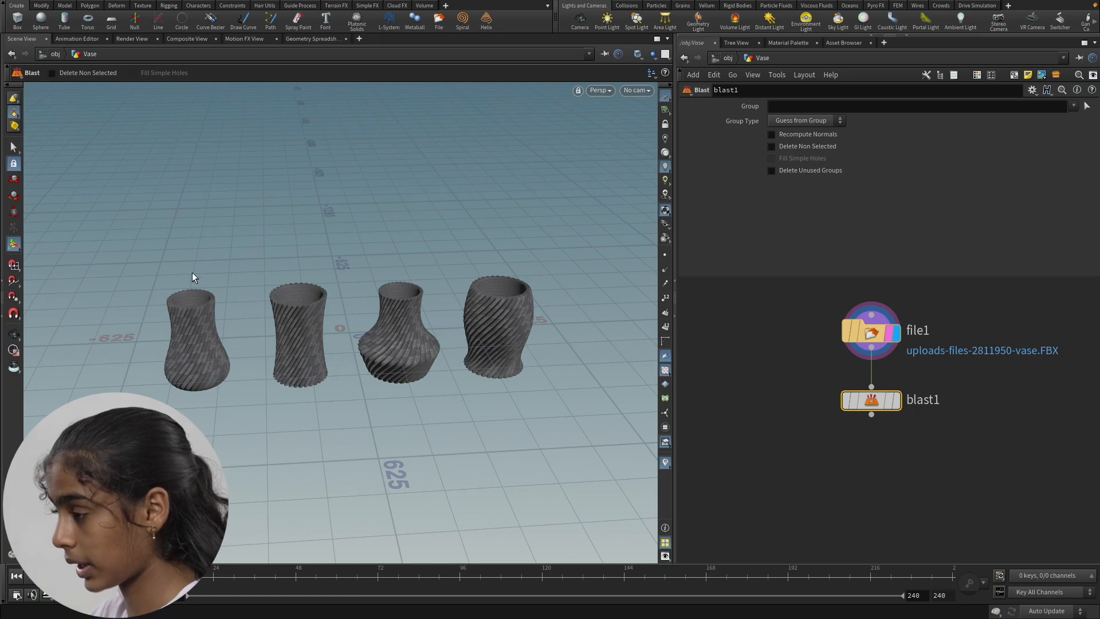
pyautogui.click(898, 401)
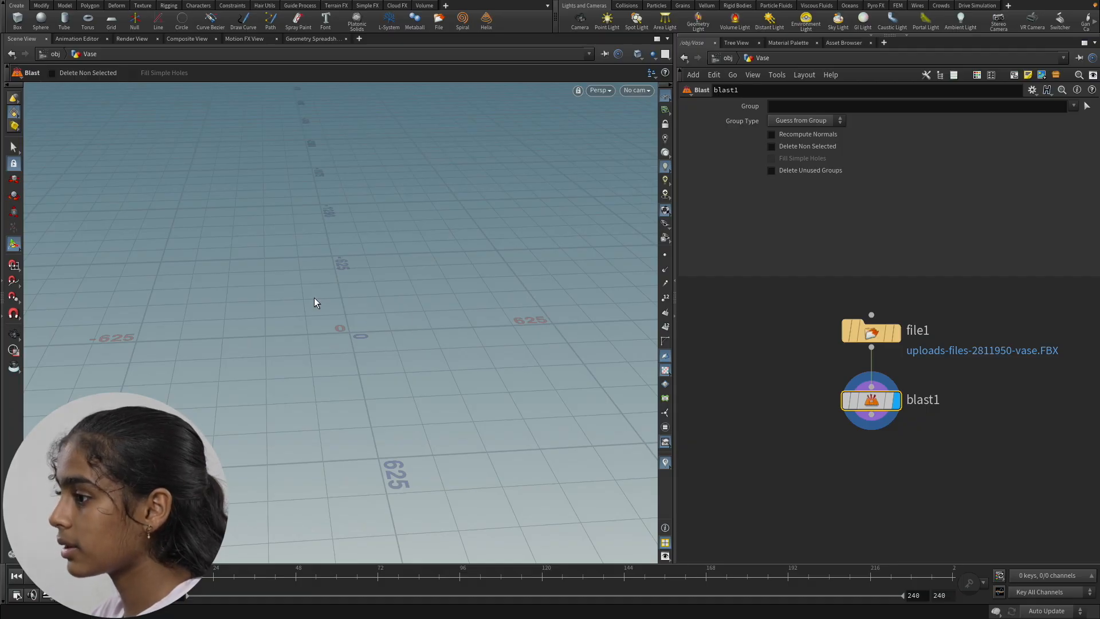
pyautogui.click(1072, 106)
pyautogui.click(1069, 131)
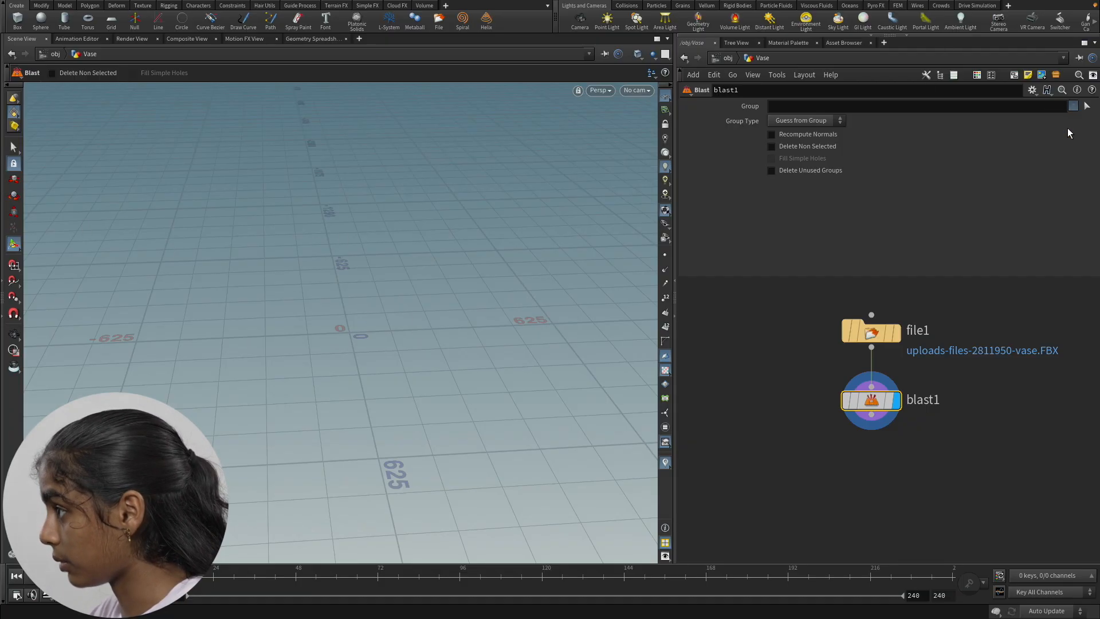
pyautogui.click(816, 146)
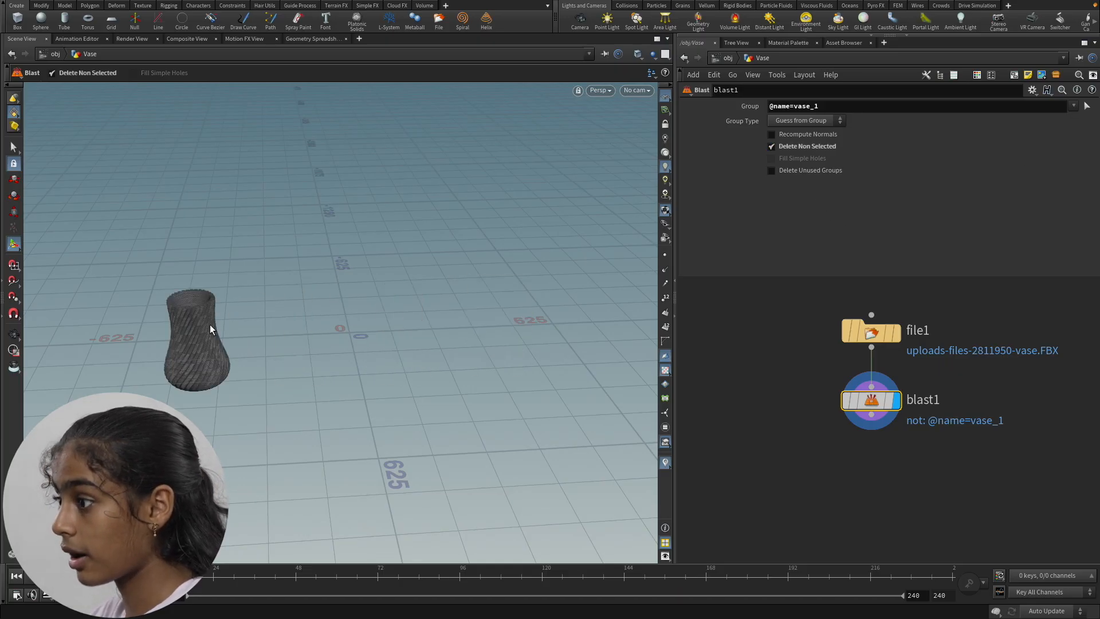
# Examine the isolated vase's size and position relative to the origin on the grid.
pyautogui.keyDown('alt'); pyautogui.moveTo(215, 351); pyautogui.dragTo(213, 336); pyautogui.keyUp('alt')
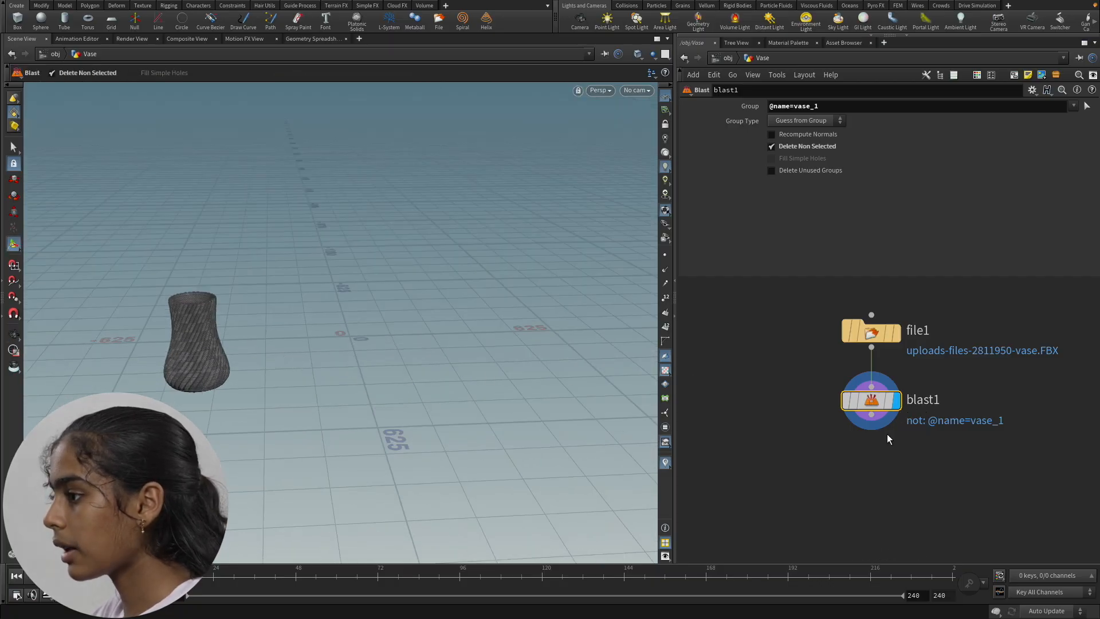
pyautogui.click(872, 414)
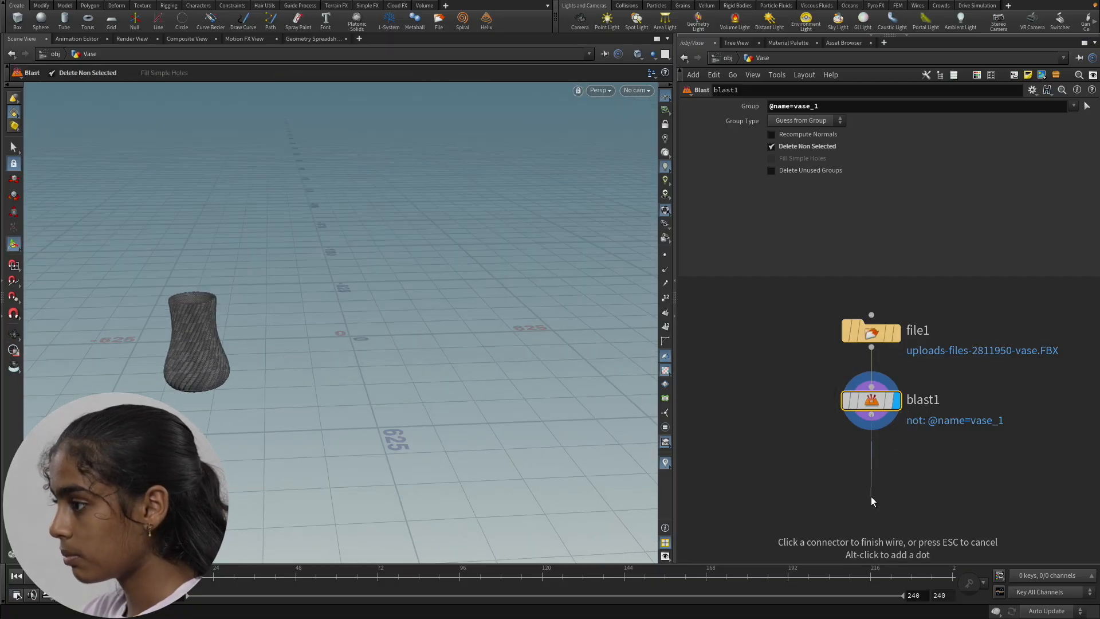
pyautogui.press('Escape')
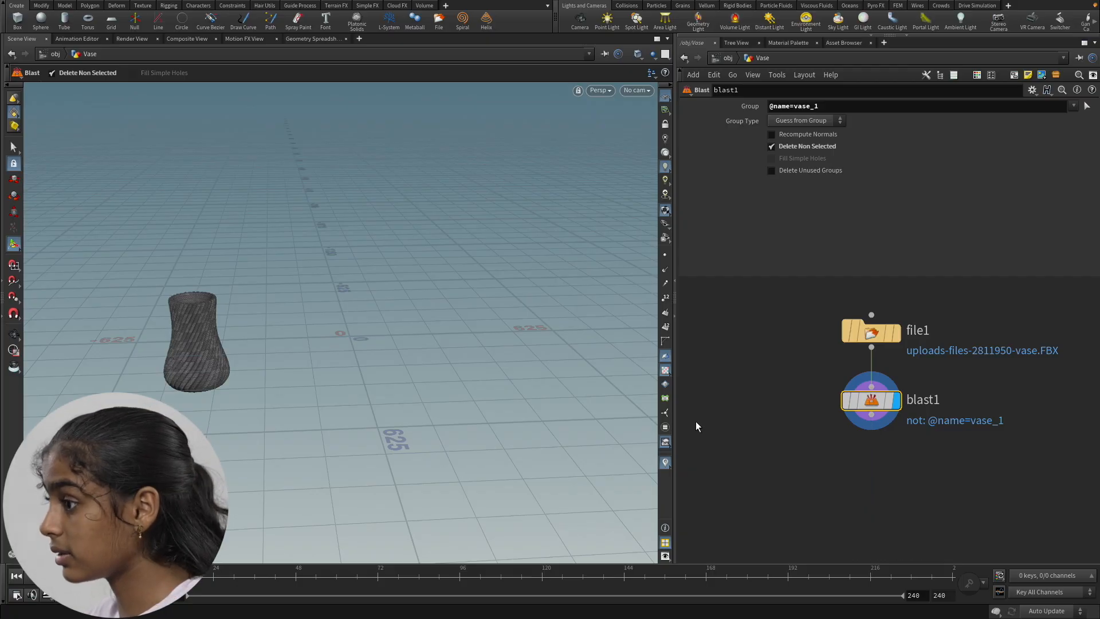
pyautogui.scroll(5, 102, 362)
pyautogui.moveTo(110, 349)
pyautogui.keyDown('alt'); pyautogui.mouseDown()
pyautogui.moveTo(126, 424)
pyautogui.moveTo(105, 393)
pyautogui.moveTo(108, 359)
pyautogui.mouseUp(); pyautogui.keyUp('alt')
pyautogui.scroll(-3, 108, 359)
pyautogui.keyDown('alt'); pyautogui.moveTo(447, 310); pyautogui.dragTo(386, 319); pyautogui.keyUp('alt')
pyautogui.press('Return')
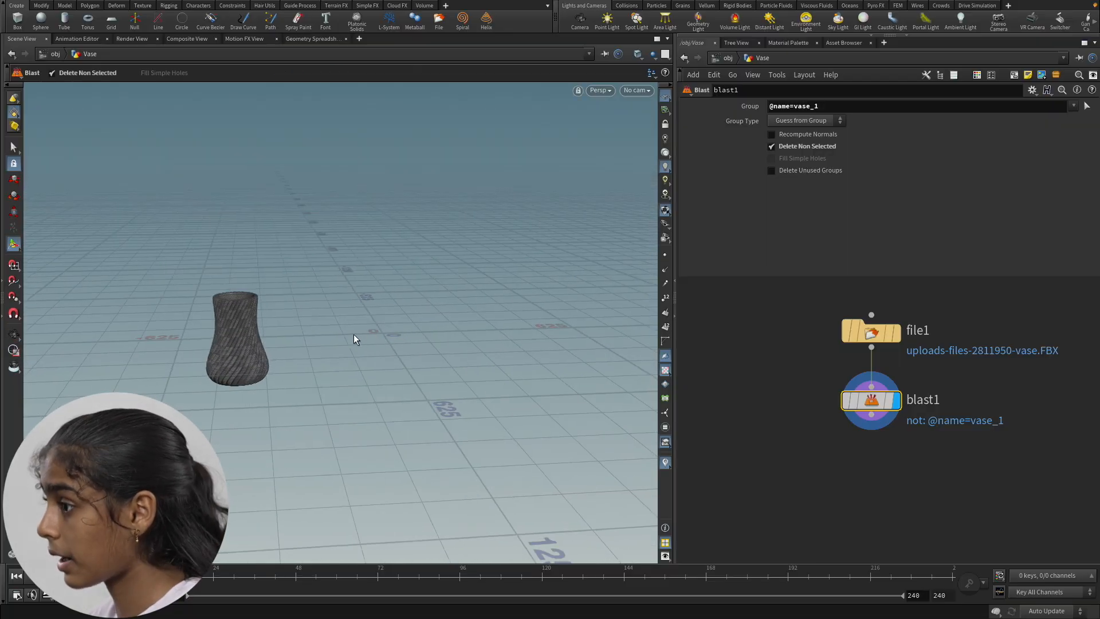
# Add a Transform node wired to the Blast node's output, placed below it.
pyautogui.click(872, 415)
pyautogui.click(875, 449)
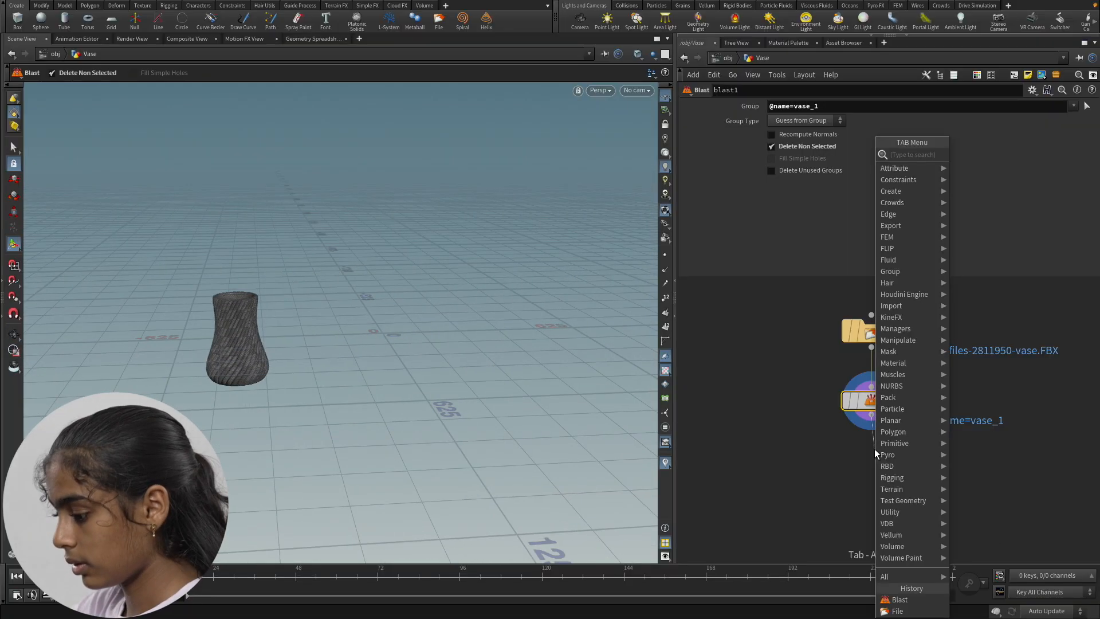
pyautogui.write('transfor')
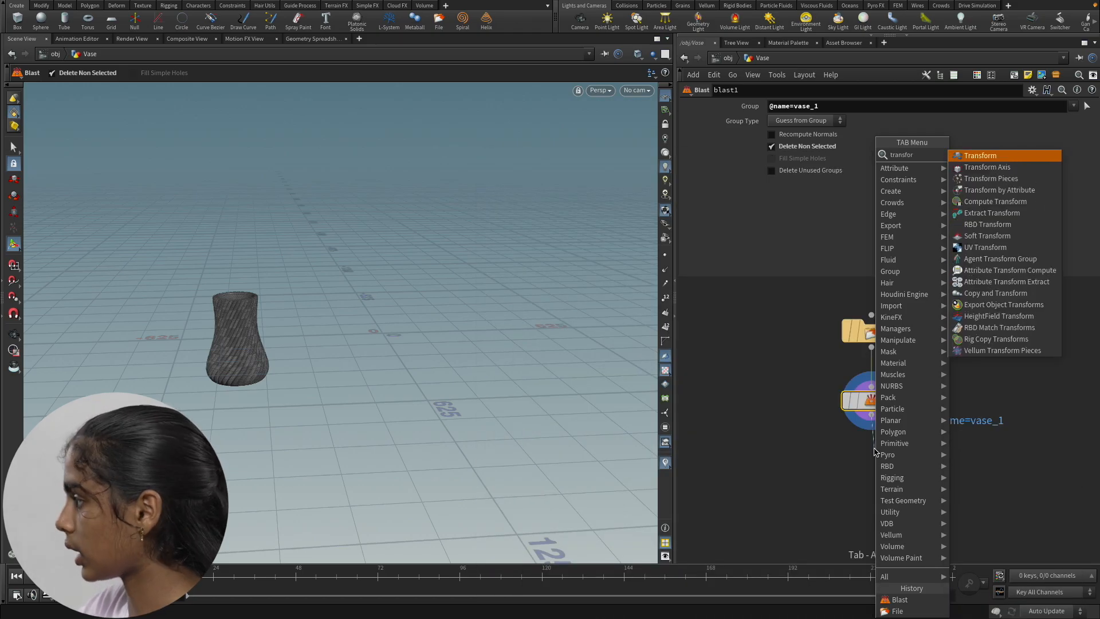
pyautogui.write('m')
pyautogui.press('Return')
pyautogui.click(875, 457)
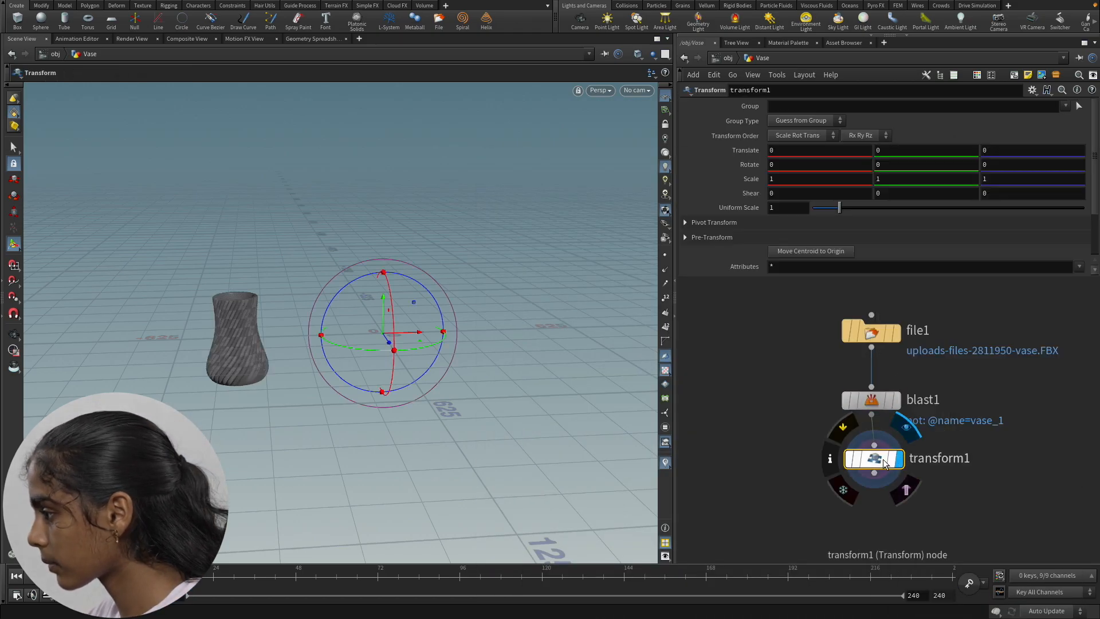
# Set the Transform node's Uniform Scale to 0.1.
pyautogui.click(783, 209)
pyautogui.write('.1')
pyautogui.press('Return')
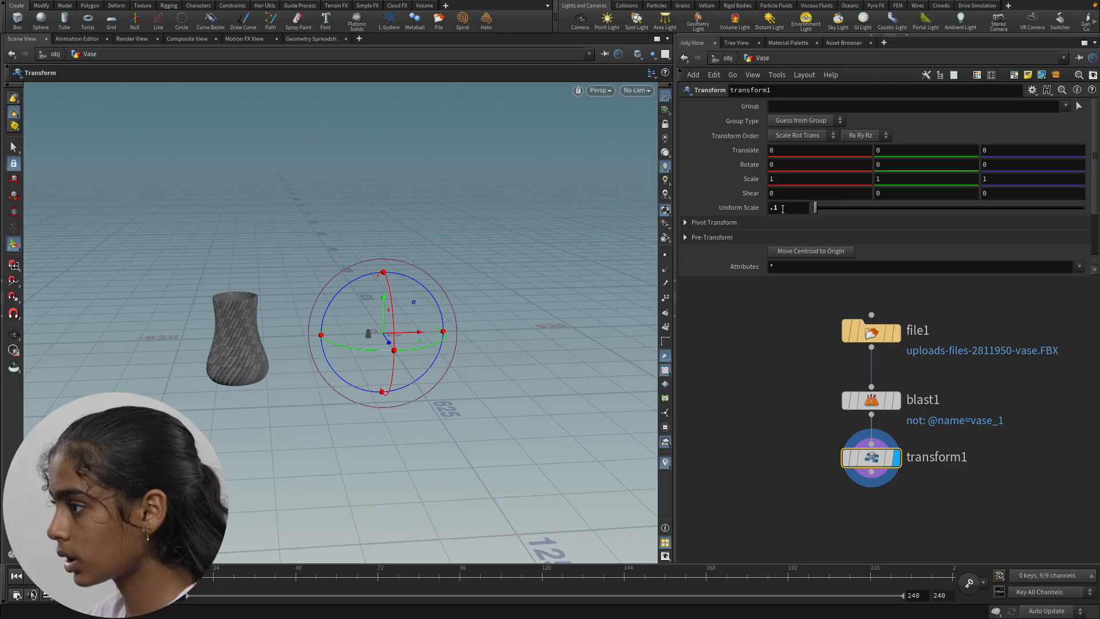
pyautogui.click(823, 357)
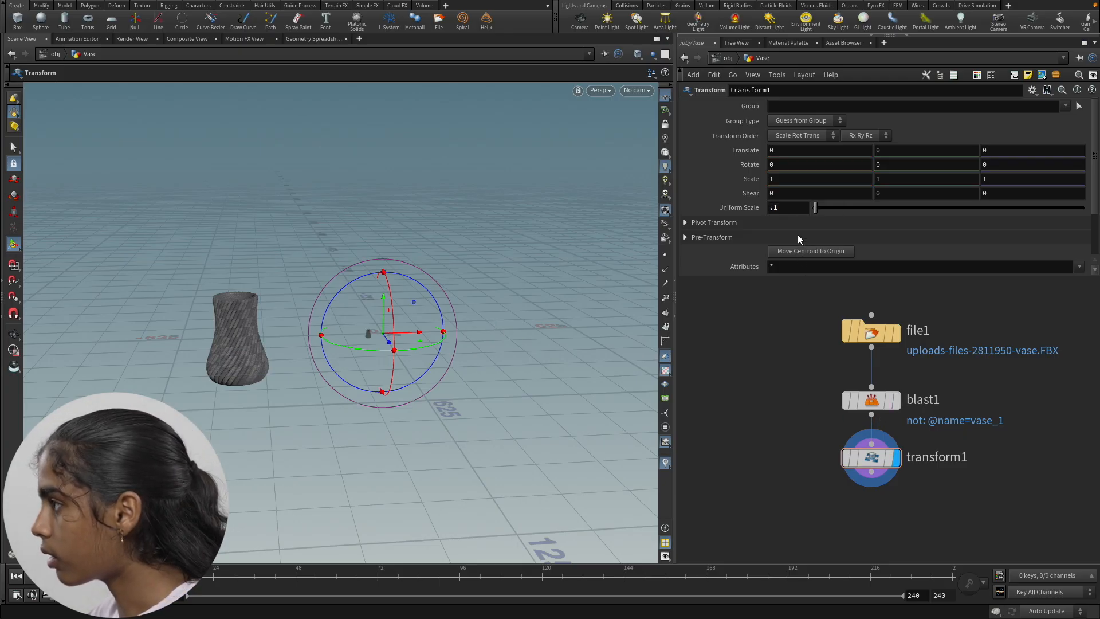
pyautogui.click(728, 57)
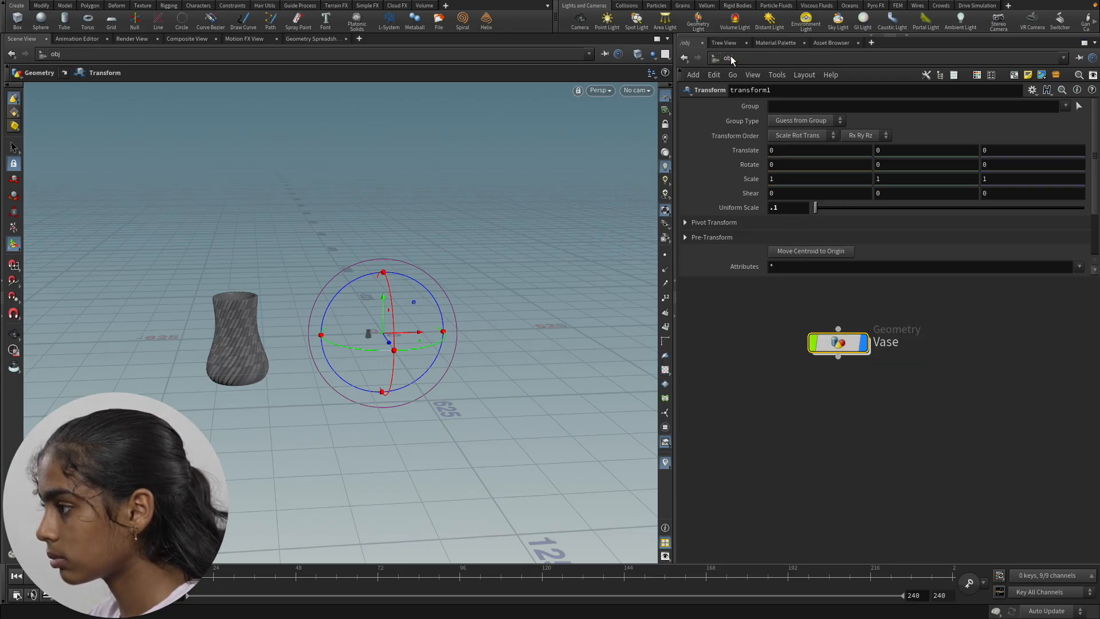
pyautogui.doubleClick(866, 351)
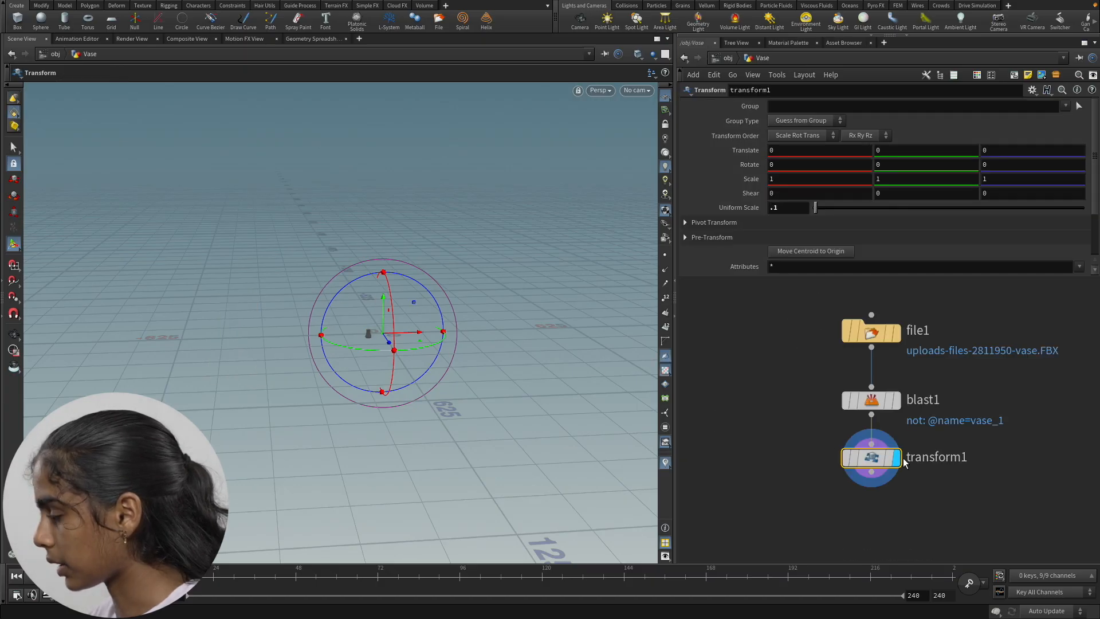
# Set the Transform node's X translation to 45 to shift the vase toward the grid origin.
pyautogui.scroll(3, 466, 314)
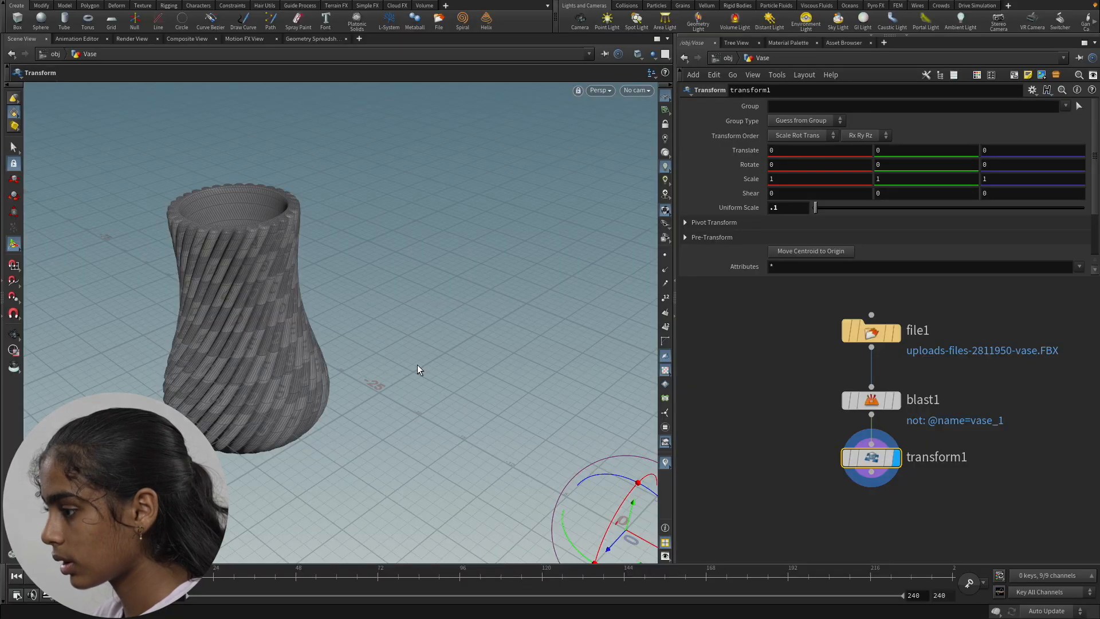
pyautogui.press('space')
pyautogui.moveTo(412, 368); pyautogui.dragTo(484, 341)
pyautogui.scroll(-5, 467, 344)
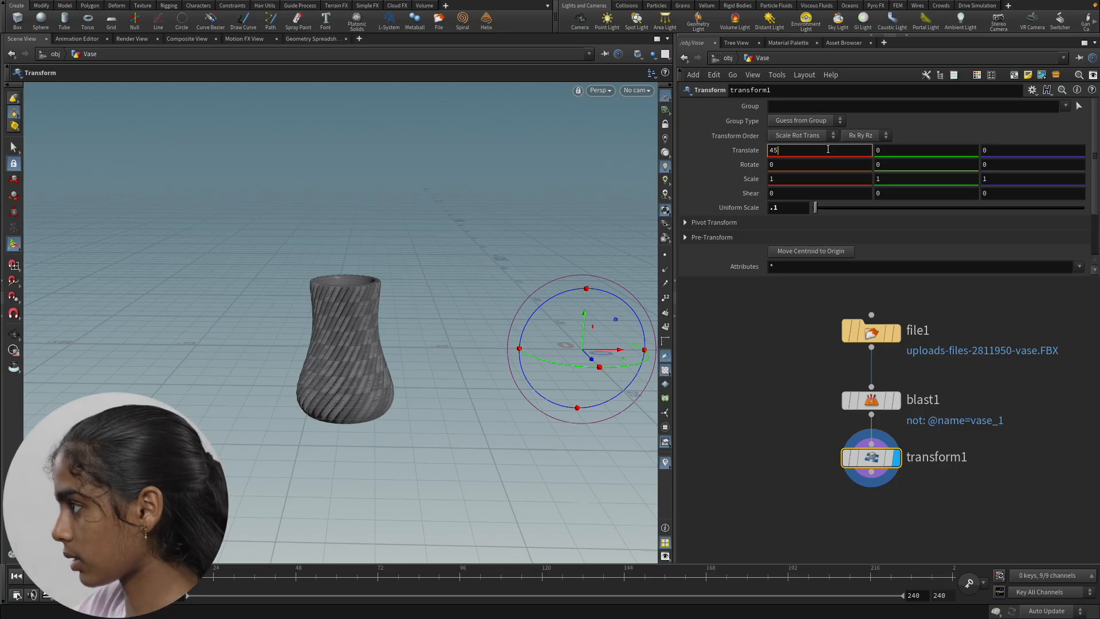
pyautogui.press('Return')
pyautogui.moveTo(494, 246); pyautogui.dragTo(162, 216)
pyautogui.scroll(-2, 359, 281)
pyautogui.moveTo(351, 243); pyautogui.dragTo(590, 229)
pyautogui.press('Return')
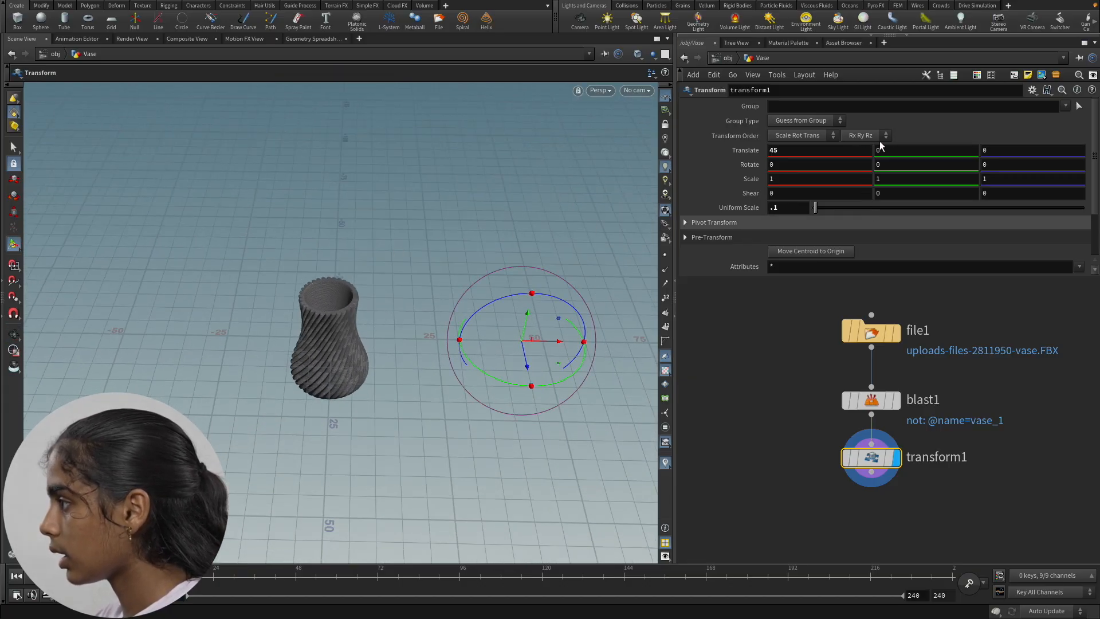
# Set the Transform node's Y translation to 15 to raise the vase.
pyautogui.click(890, 149)
pyautogui.write('15')
pyautogui.press('Return')
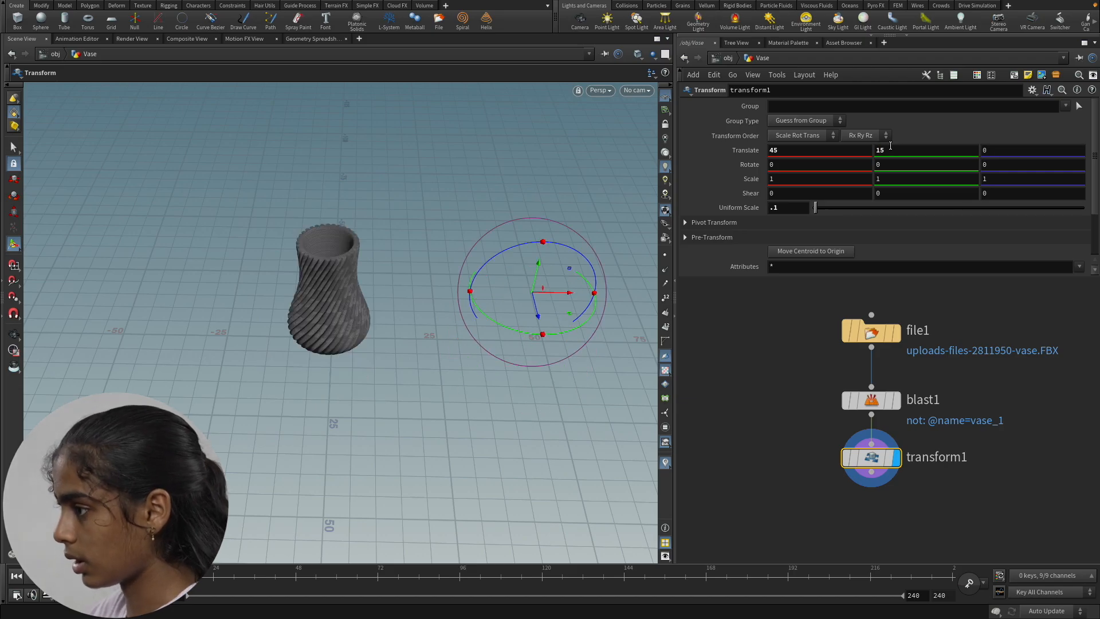
# Lower the vase onto the grid by setting the Transform node's Y translation to 13.5.
pyautogui.keyDown('alt'); pyautogui.moveTo(356, 402); pyautogui.dragTo(352, 325); pyautogui.keyUp('alt')
pyautogui.keyDown('alt'); pyautogui.scroll(8, 312, 309); pyautogui.keyUp('alt')
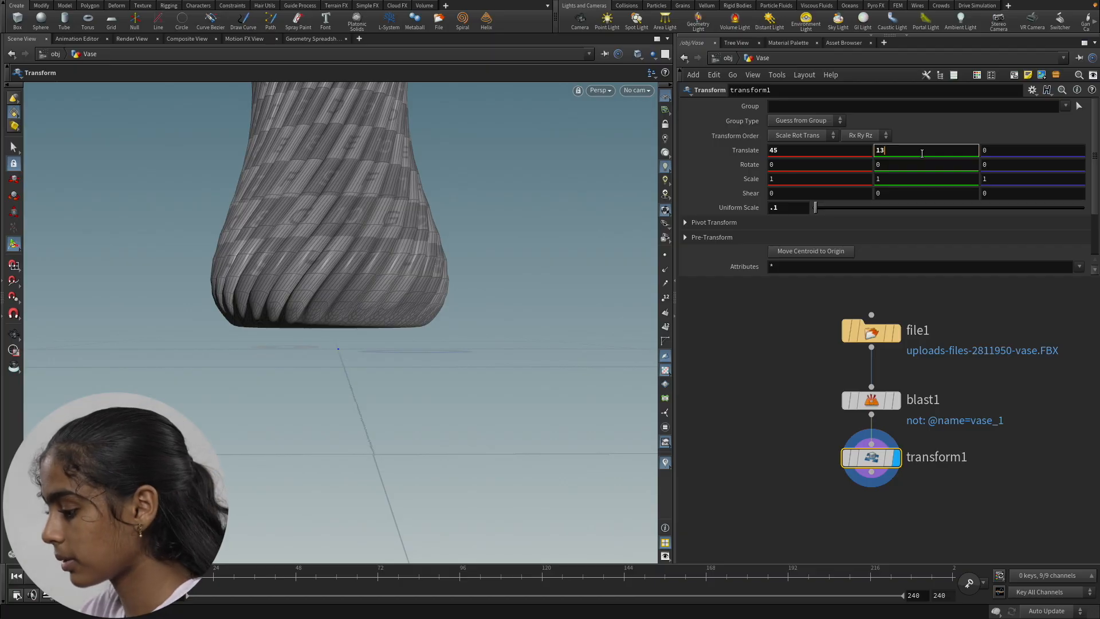
pyautogui.press('Return')
pyautogui.keyDown('alt'); pyautogui.moveTo(433, 314); pyautogui.dragTo(427, 386); pyautogui.keyUp('alt')
pyautogui.scroll(-5, 427, 386)
pyautogui.keyDown('alt'); pyautogui.moveTo(416, 382); pyautogui.dragTo(293, 394, button='middle'); pyautogui.keyUp('alt')
pyautogui.keyDown('alt'); pyautogui.moveTo(304, 299); pyautogui.dragTo(386, 298, button='middle'); pyautogui.keyUp('alt')
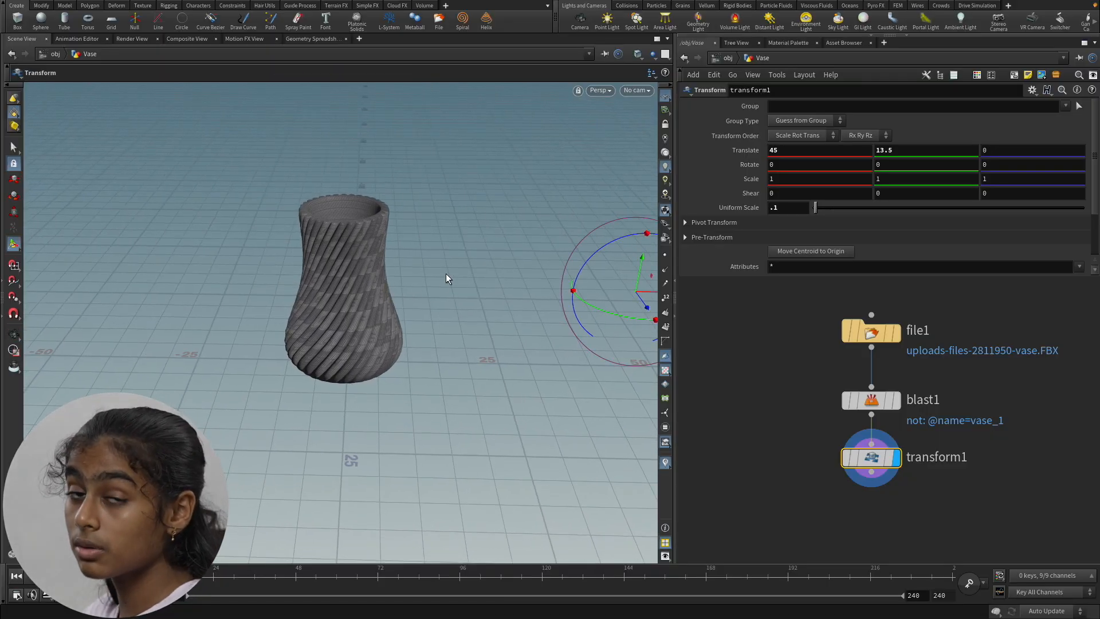
pyautogui.keyDown('alt'); pyautogui.moveTo(451, 283); pyautogui.dragTo(280, 275, button='middle'); pyautogui.keyUp('alt')
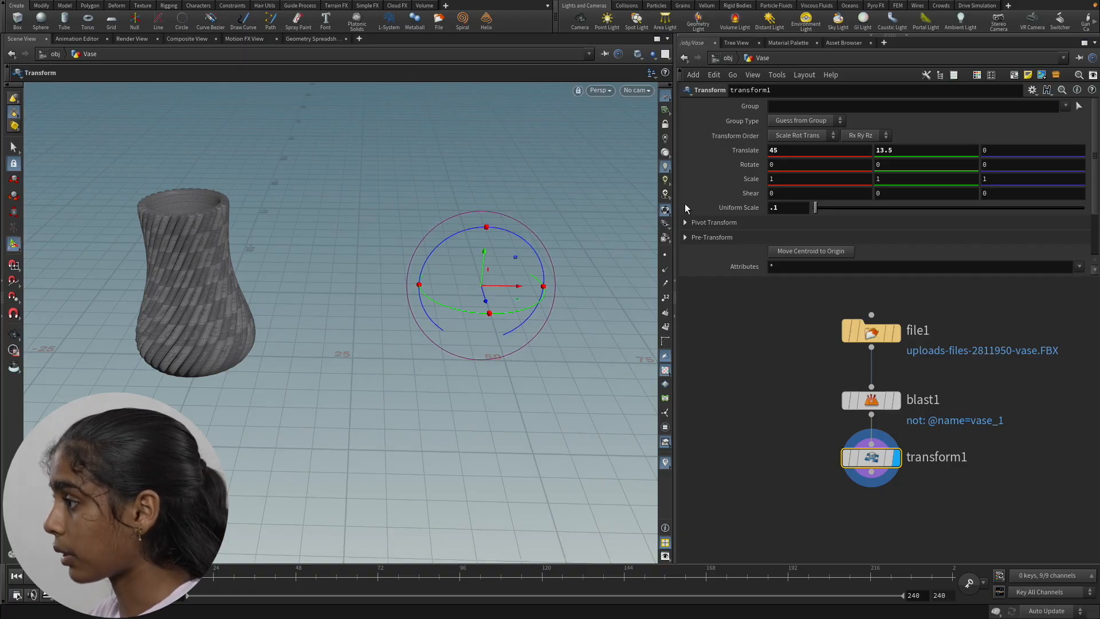
# Inspect the vase's placement on the grid from several viewing angles, including down into its opening.
pyautogui.click(686, 223)
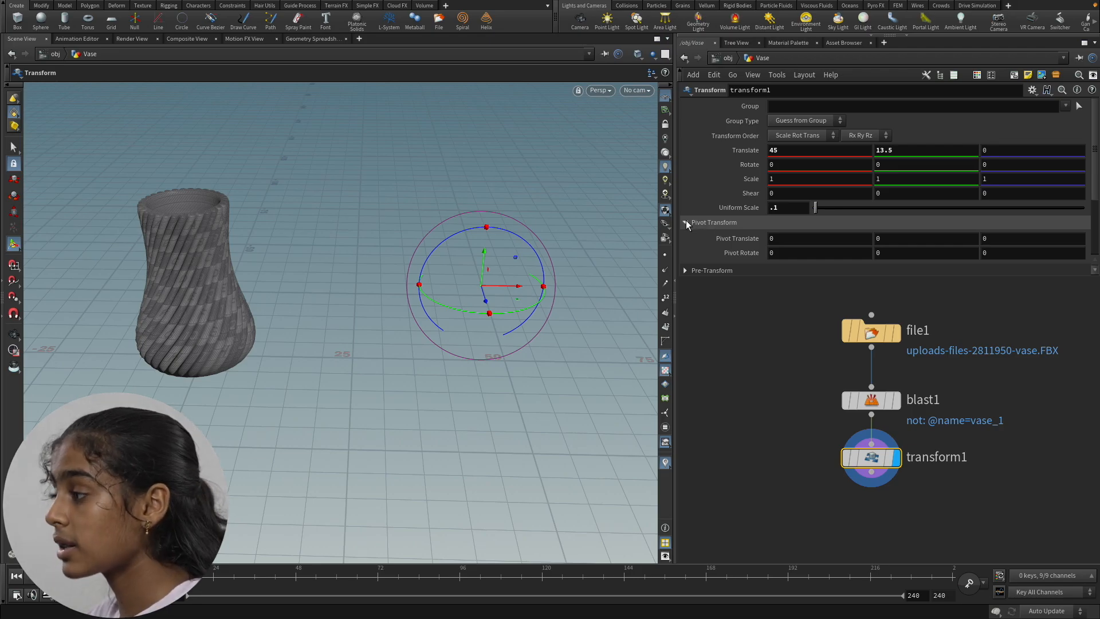
pyautogui.click(686, 222)
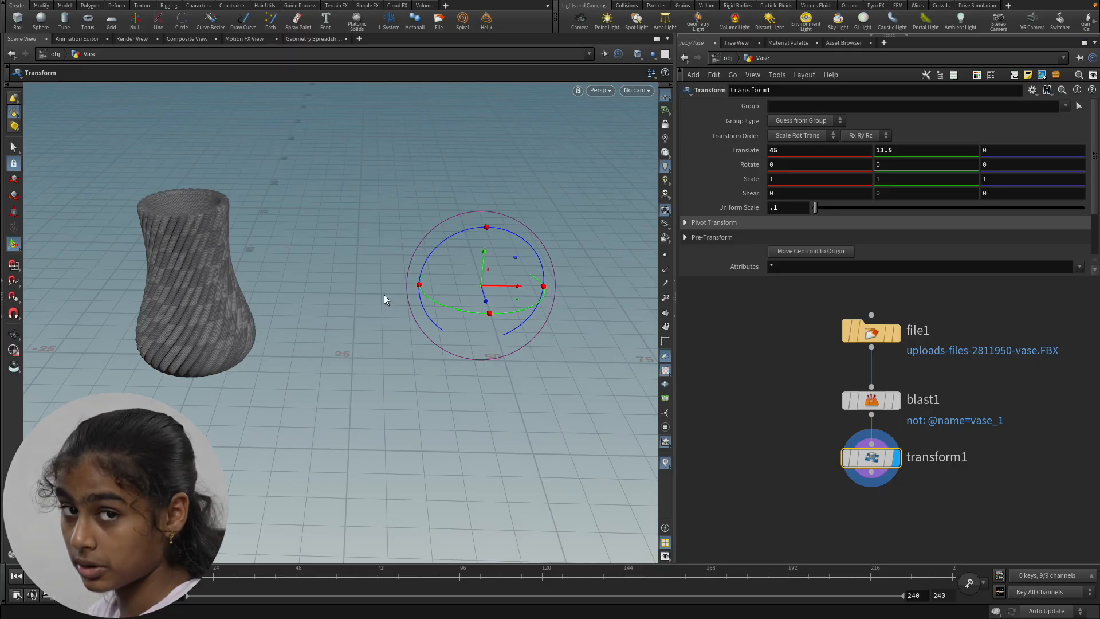
pyautogui.press('Escape')
pyautogui.moveTo(317, 297); pyautogui.dragTo(352, 307)
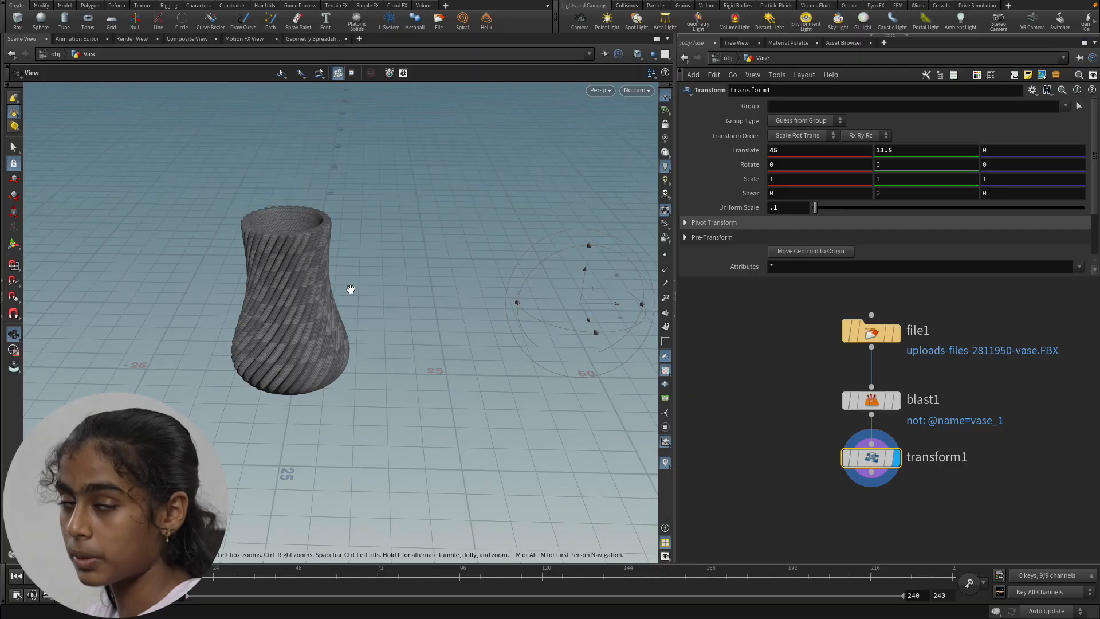
pyautogui.moveTo(360, 287); pyautogui.dragTo(363, 254)
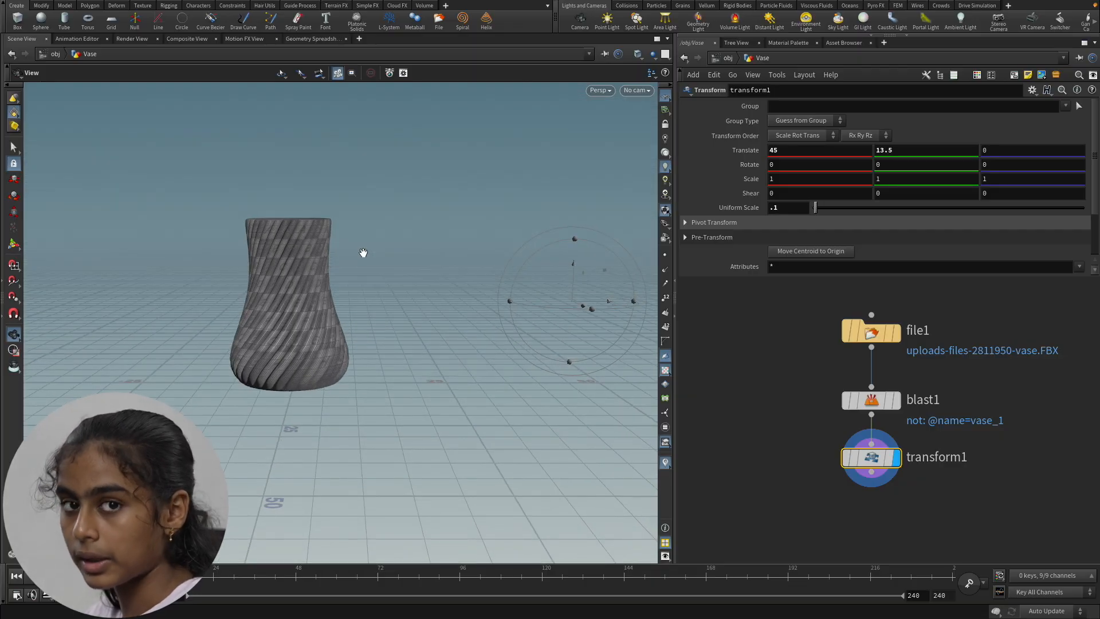
pyautogui.press('t')
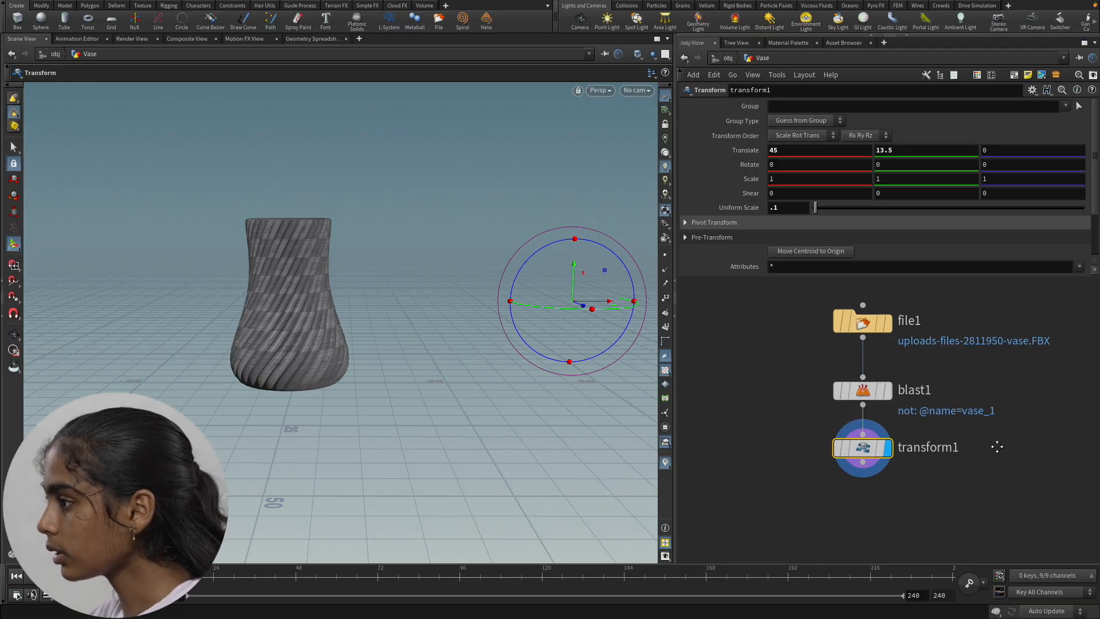
pyautogui.press('Escape')
pyautogui.moveTo(308, 278); pyautogui.dragTo(279, 252)
pyautogui.press('t')
# Switch to Keynote to check the workflow overview slide for the next stage, and return to Houdini.
pyautogui.press('super+Tab')
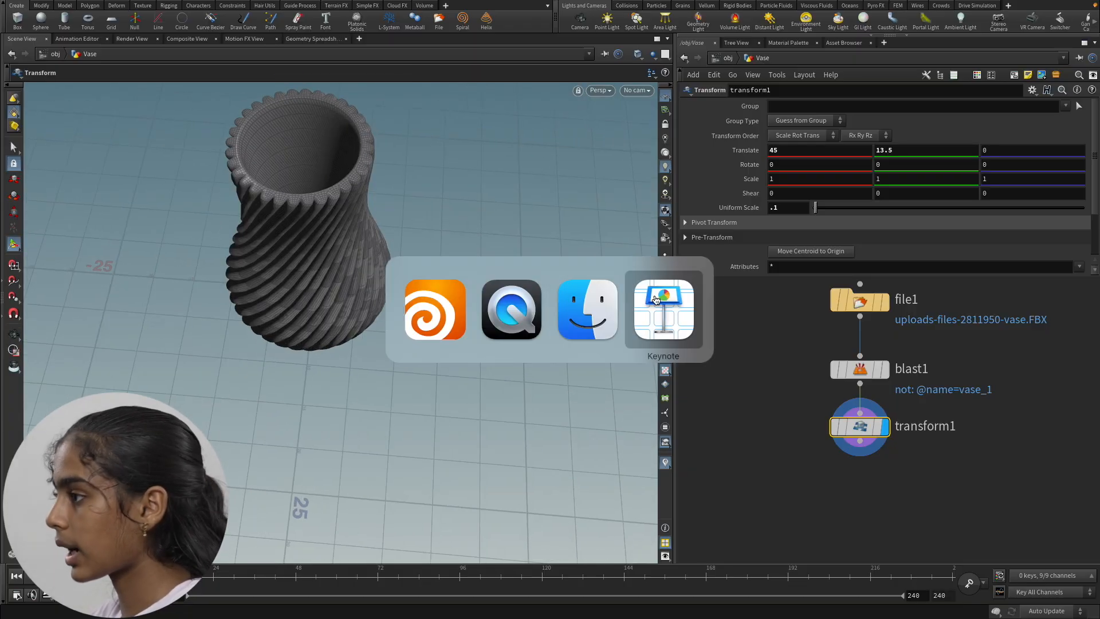
pyautogui.click(630, 299)
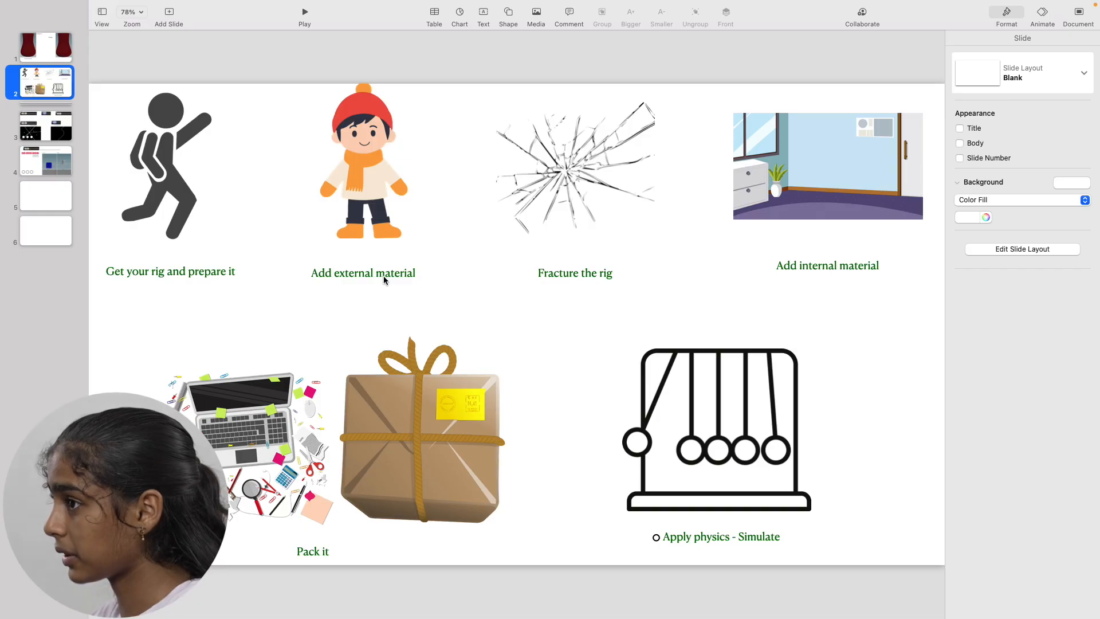
pyautogui.press('super+Tab')
pyautogui.scroll(2, 887, 486)
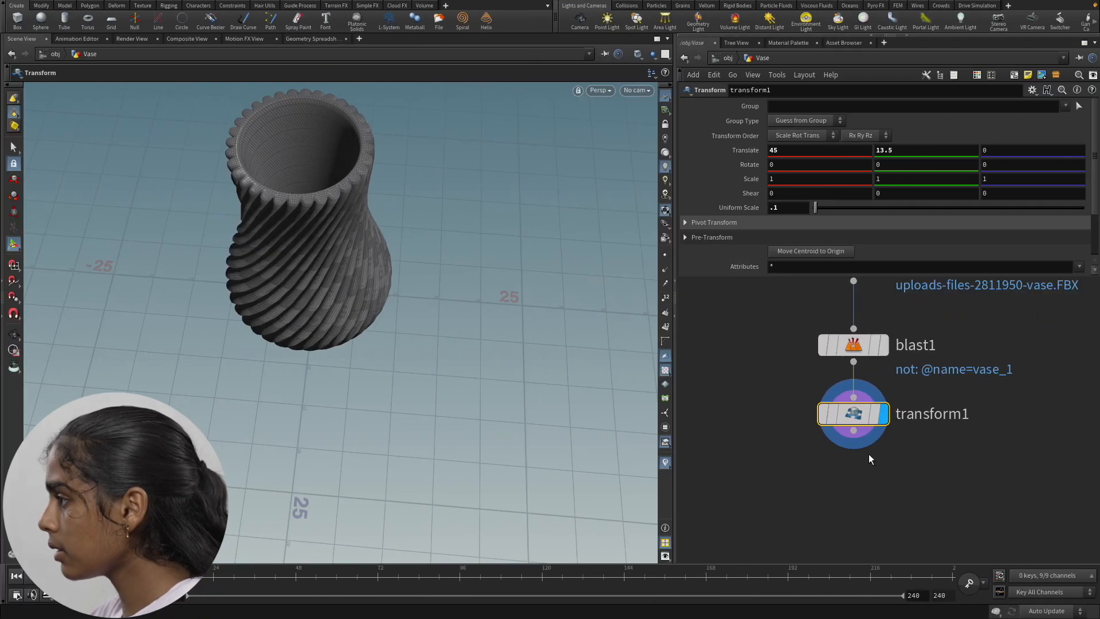
# Delete both existing Principled Shader nodes from the mat network.
pyautogui.click(723, 58)
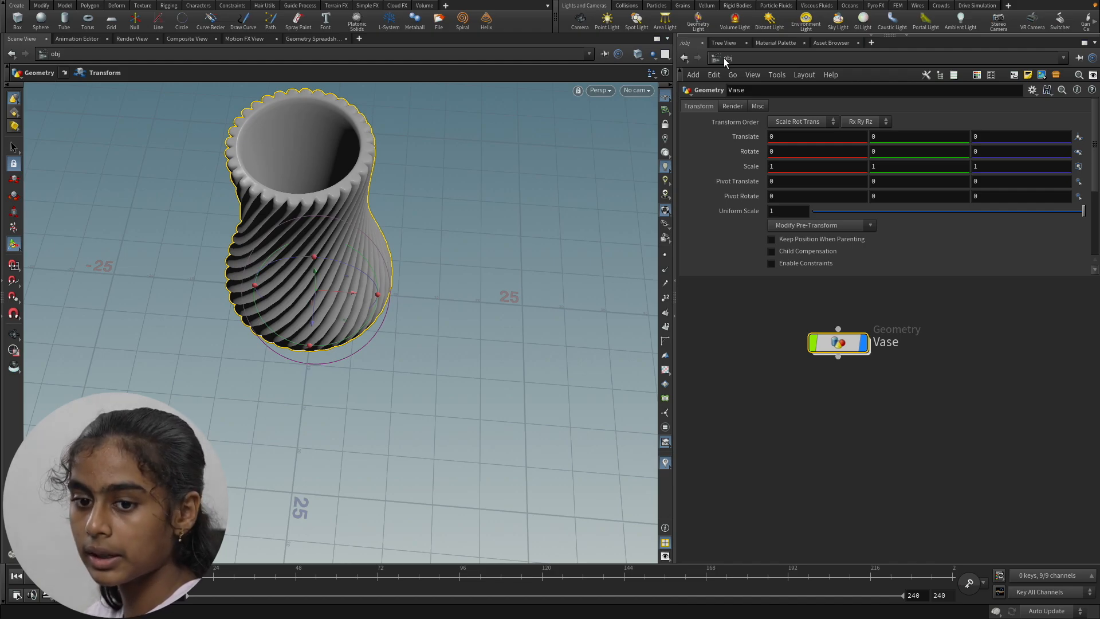
pyautogui.click(723, 57)
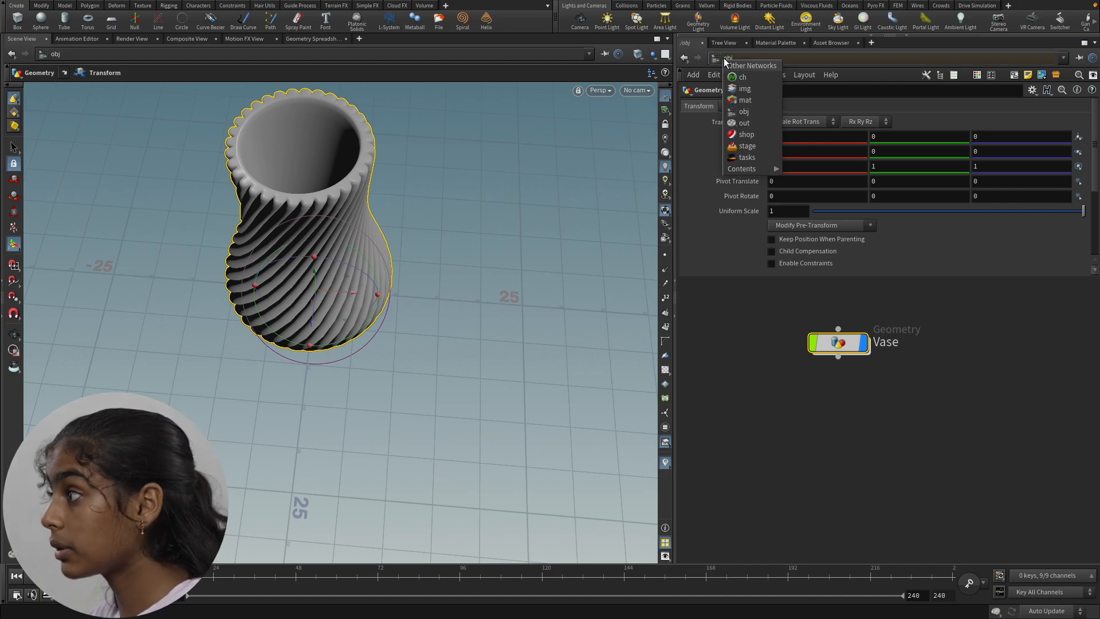
pyautogui.click(755, 100)
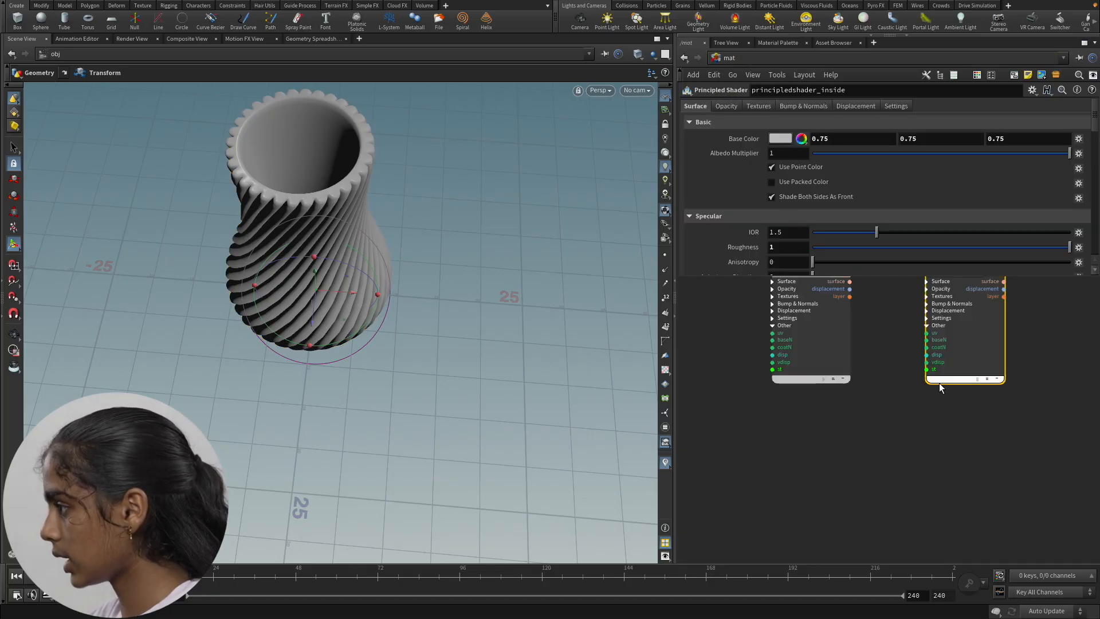
pyautogui.moveTo(896, 416); pyautogui.dragTo(767, 275)
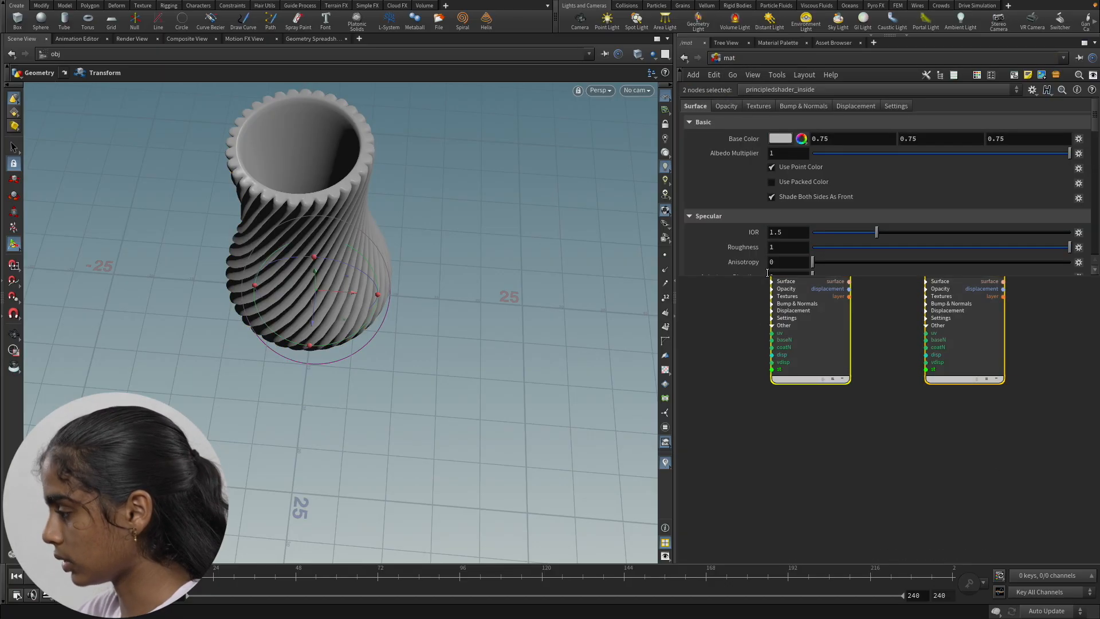
pyautogui.press('Delete')
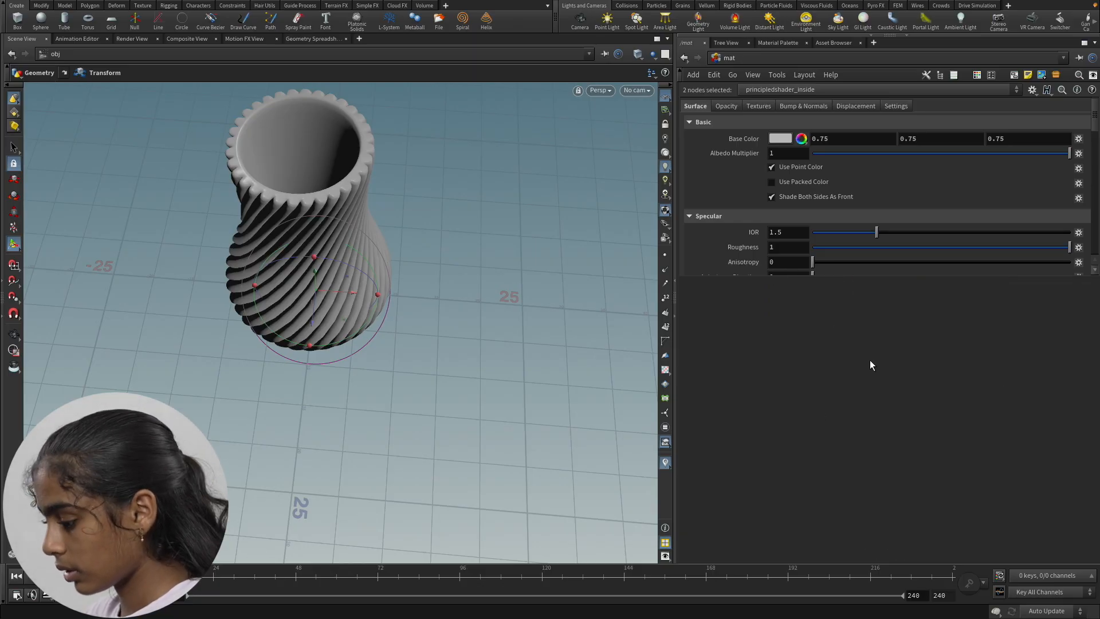
# Add a Principled Shader to the mat network and rename it principledshader_vase.
pyautogui.press('Tab')
pyautogui.write('princ')
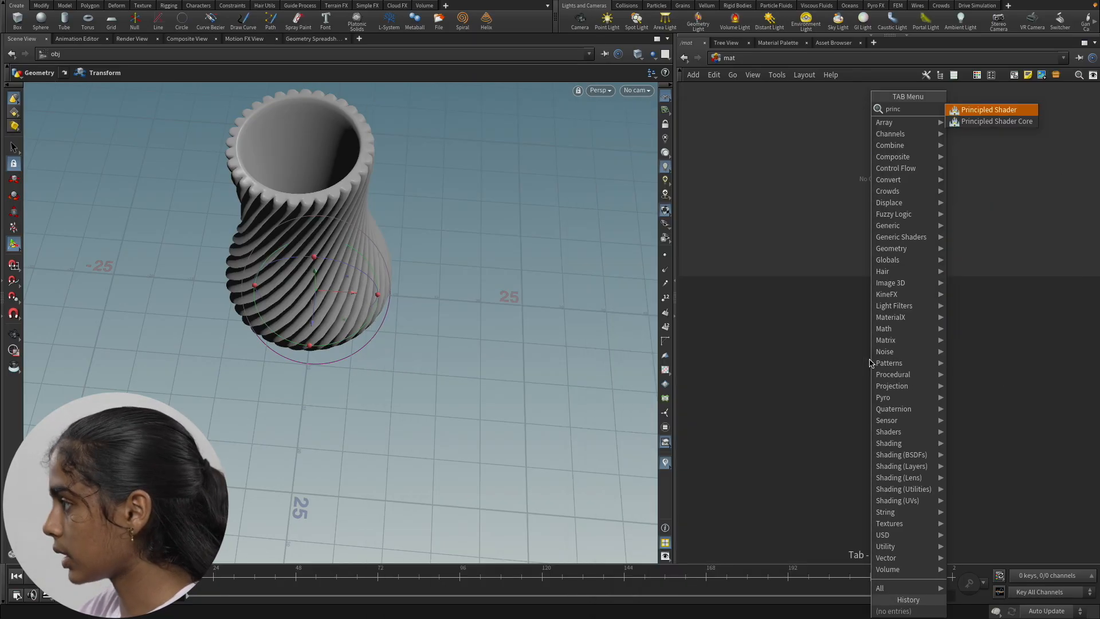
pyautogui.press('Return')
pyautogui.click(870, 360)
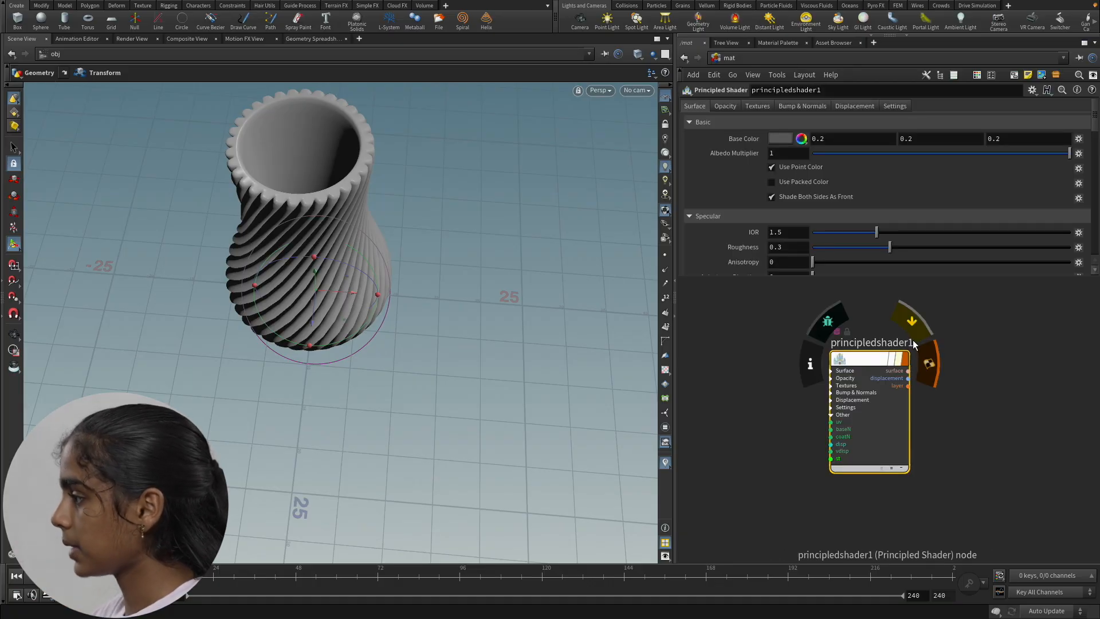
pyautogui.doubleClick(916, 340)
pyautogui.press('BackSpace')
pyautogui.write('_vase')
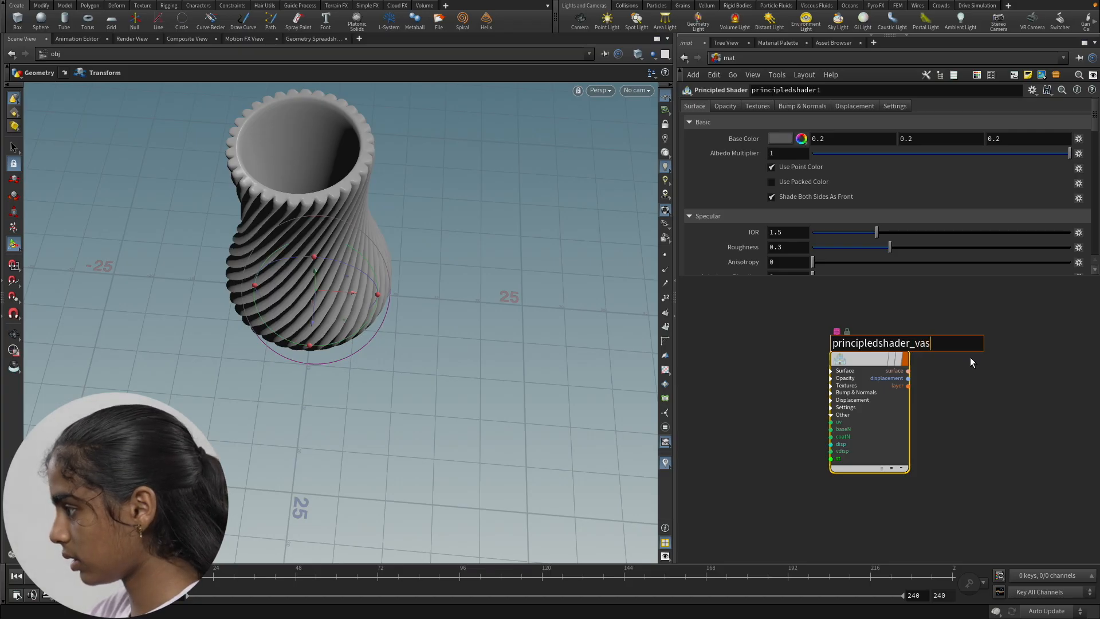
pyautogui.press('Return')
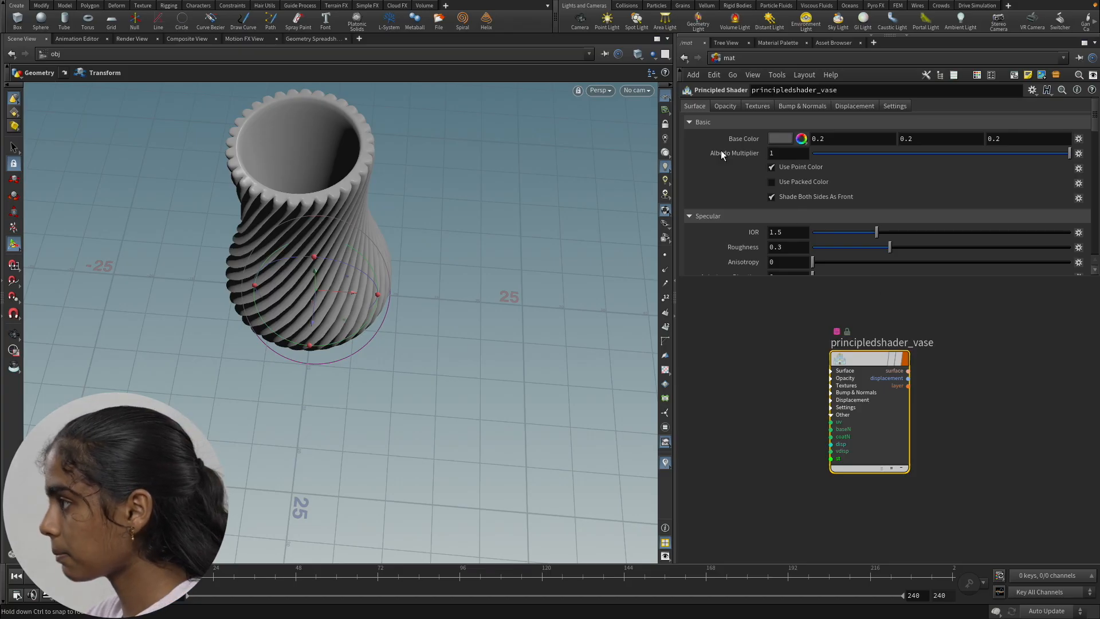
# Set the vase shader's Base Color to a dark red with RGB values 0.318, 0, 0.
pyautogui.click(801, 138)
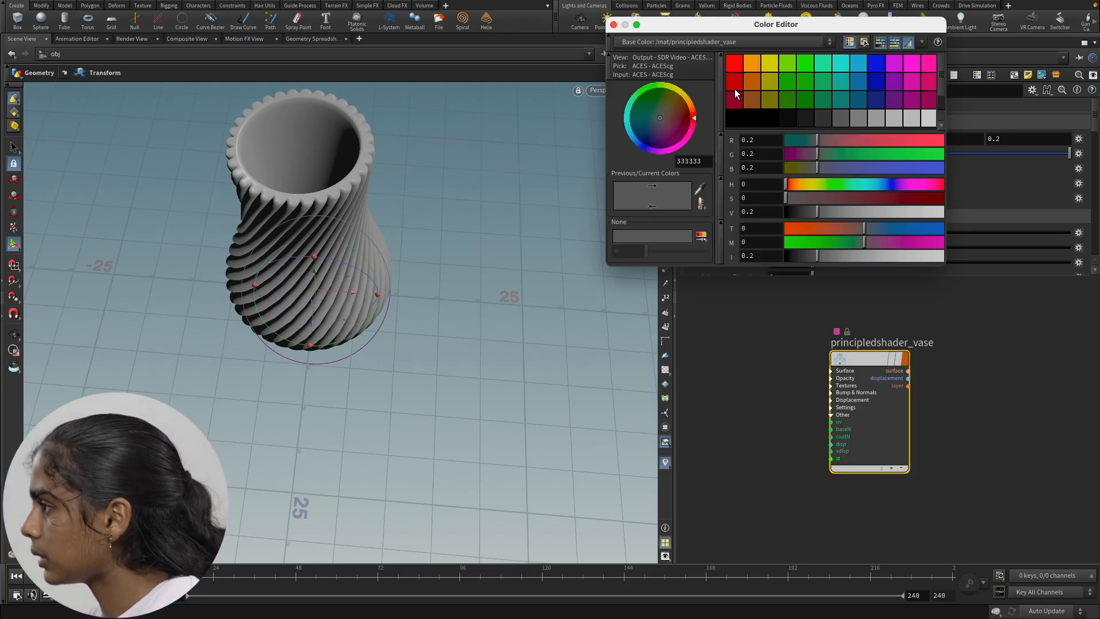
pyautogui.click(734, 84)
pyautogui.moveTo(862, 137); pyautogui.dragTo(838, 146)
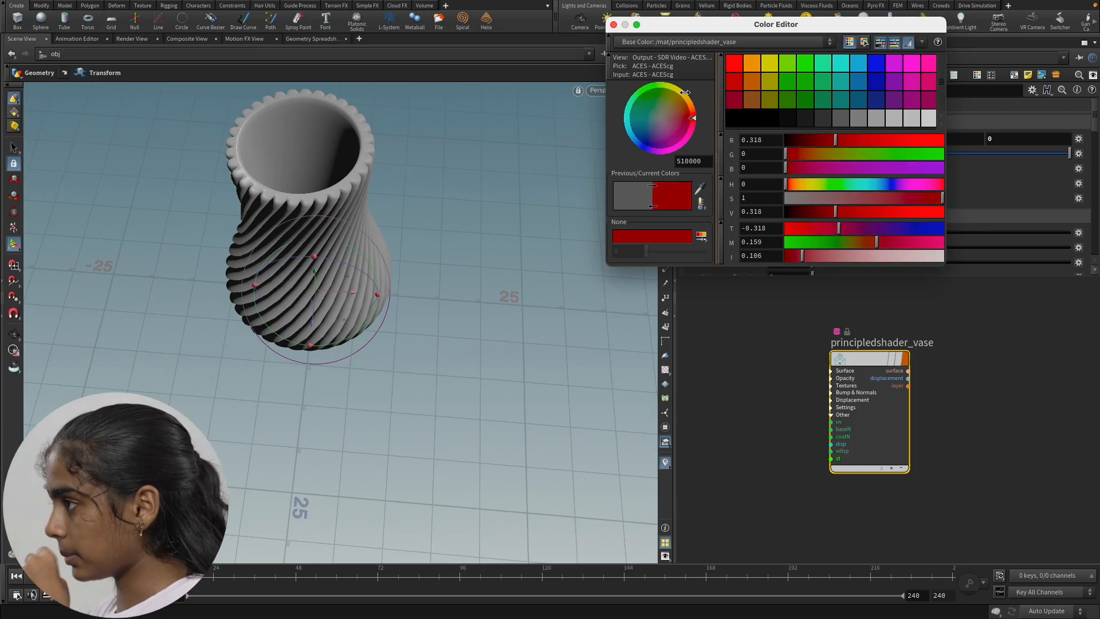
pyautogui.click(614, 25)
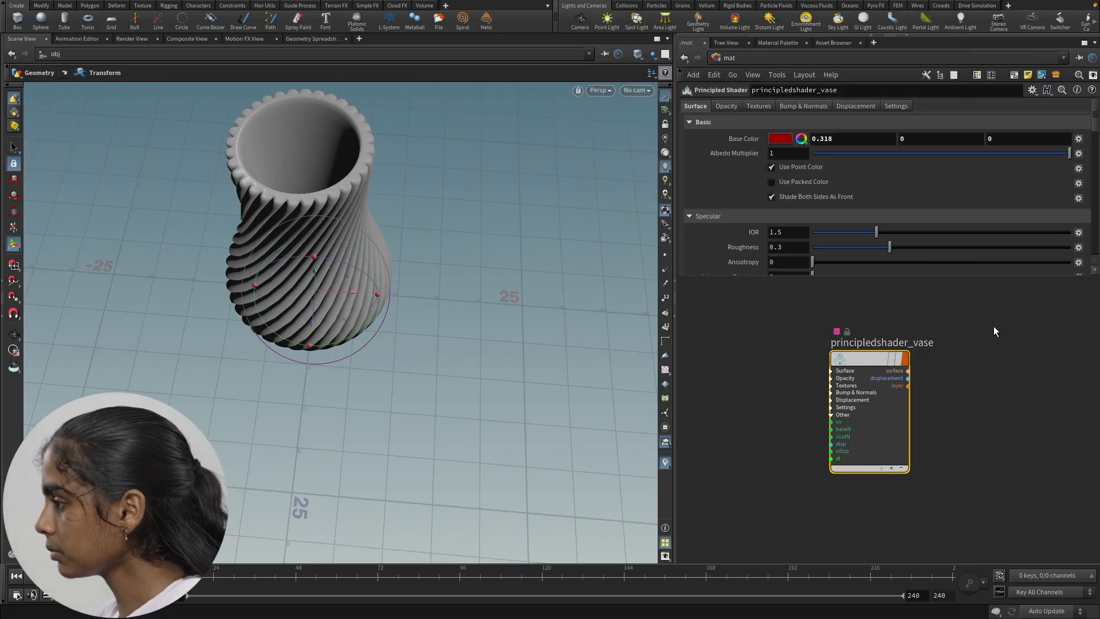
pyautogui.press('Escape')
pyautogui.moveTo(466, 241); pyautogui.dragTo(458, 152)
pyautogui.moveTo(458, 153); pyautogui.dragTo(430, 379, button='middle')
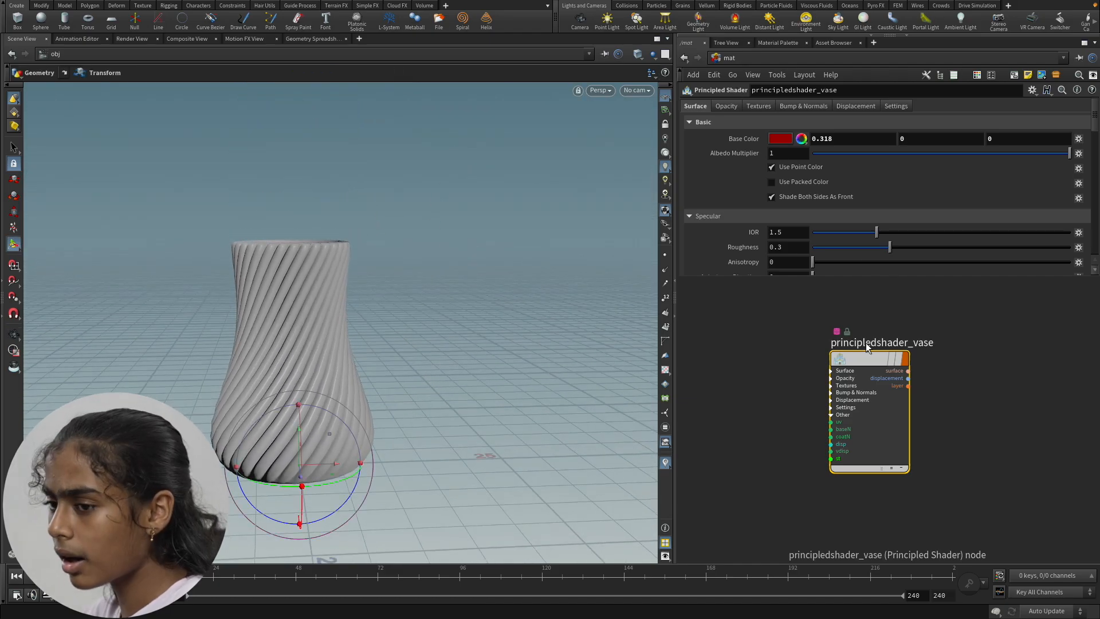
# Add a Material node inside the Vase geometry network, wired to the Transform node's output and placed below it.
pyautogui.click(729, 58)
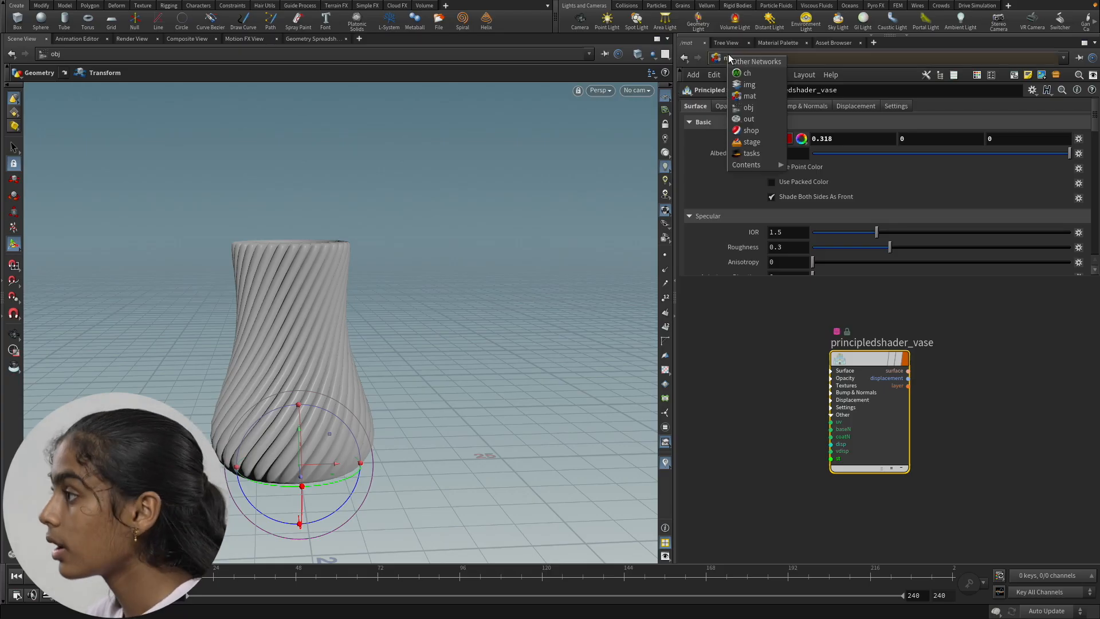
pyautogui.click(750, 108)
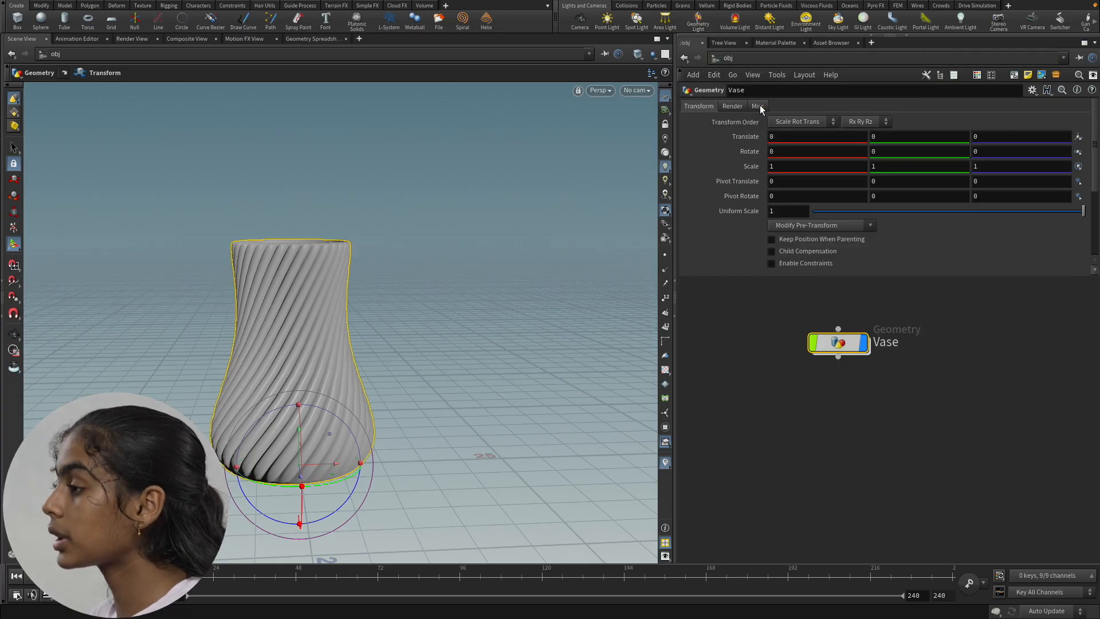
pyautogui.doubleClick(838, 342)
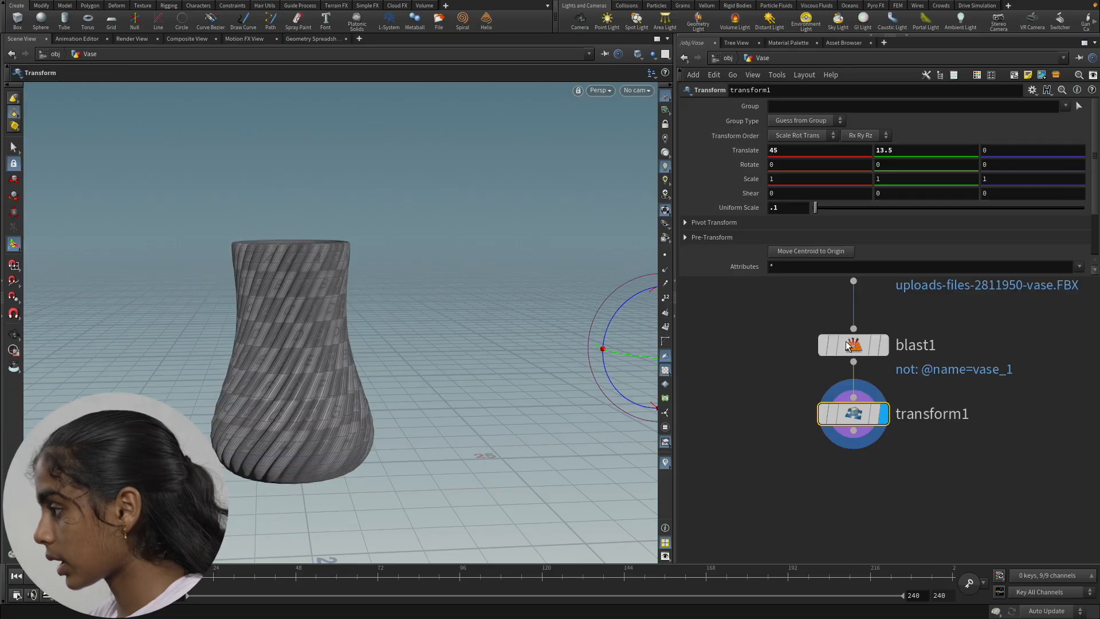
pyautogui.moveTo(882, 453); pyautogui.dragTo(868, 406, button='middle')
pyautogui.scroll(-3, 867, 406)
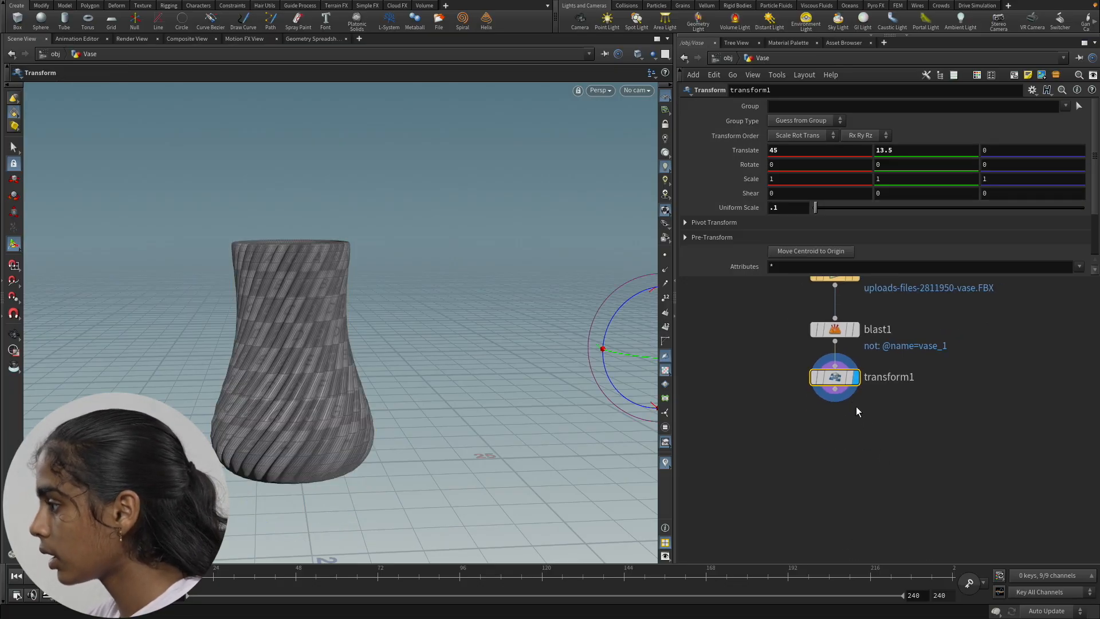
pyautogui.click(836, 393)
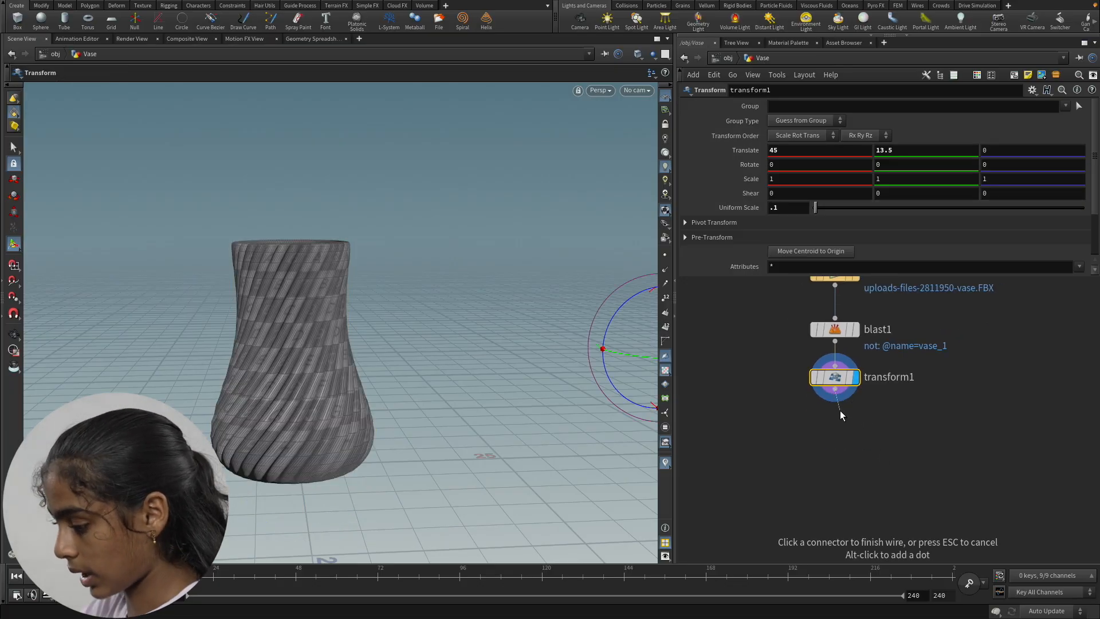
pyautogui.click(840, 410)
pyautogui.write('mater')
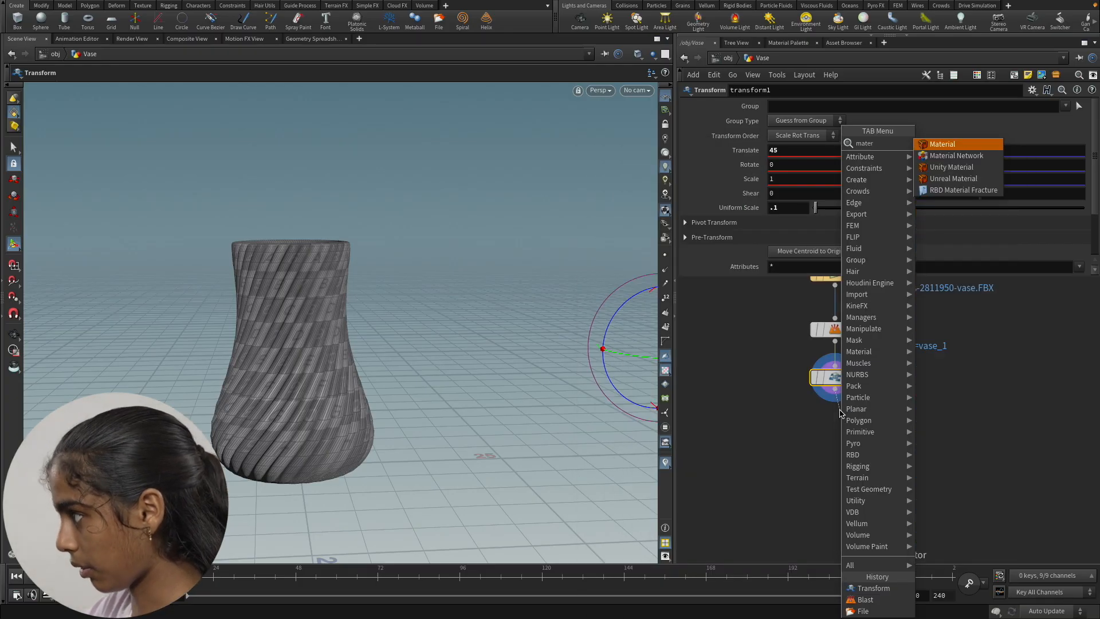
pyautogui.press('Return')
pyautogui.click(838, 427)
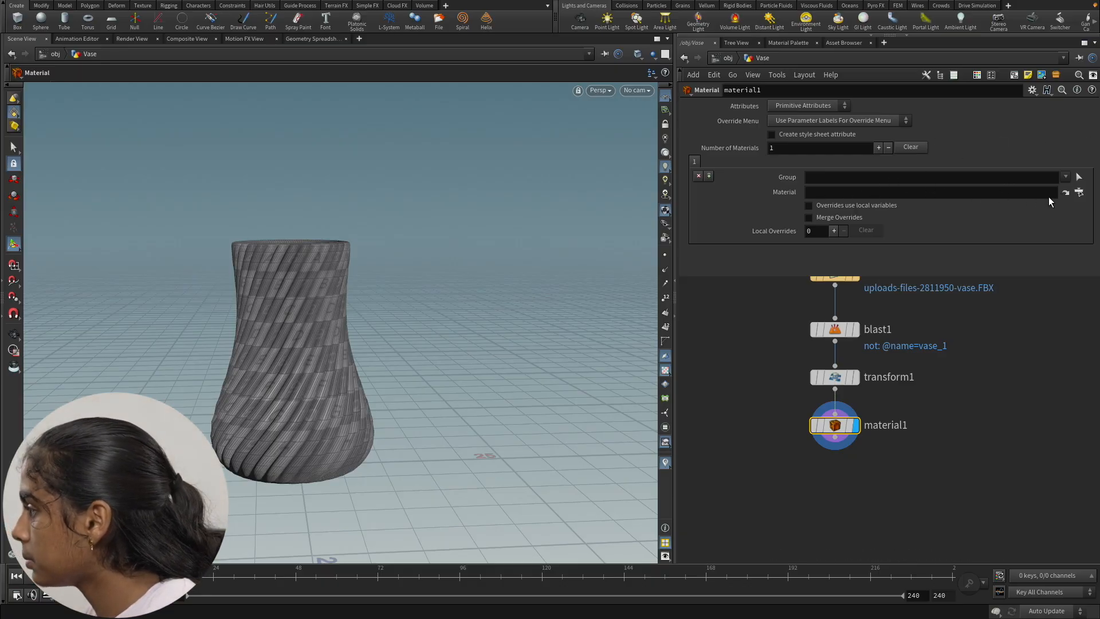
# Assign the /mat/principledshader_vase shader to the Material node.
pyautogui.click(1080, 192)
pyautogui.click(971, 120)
pyautogui.doubleClick(999, 130)
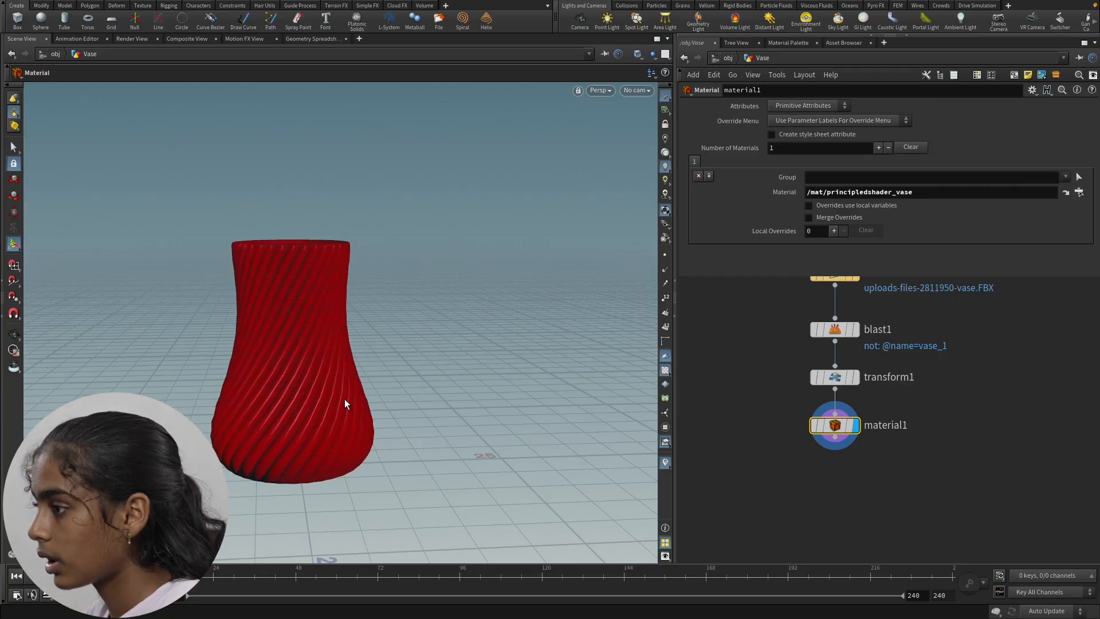
pyautogui.press('Escape')
pyautogui.moveTo(341, 290); pyautogui.dragTo(418, 230)
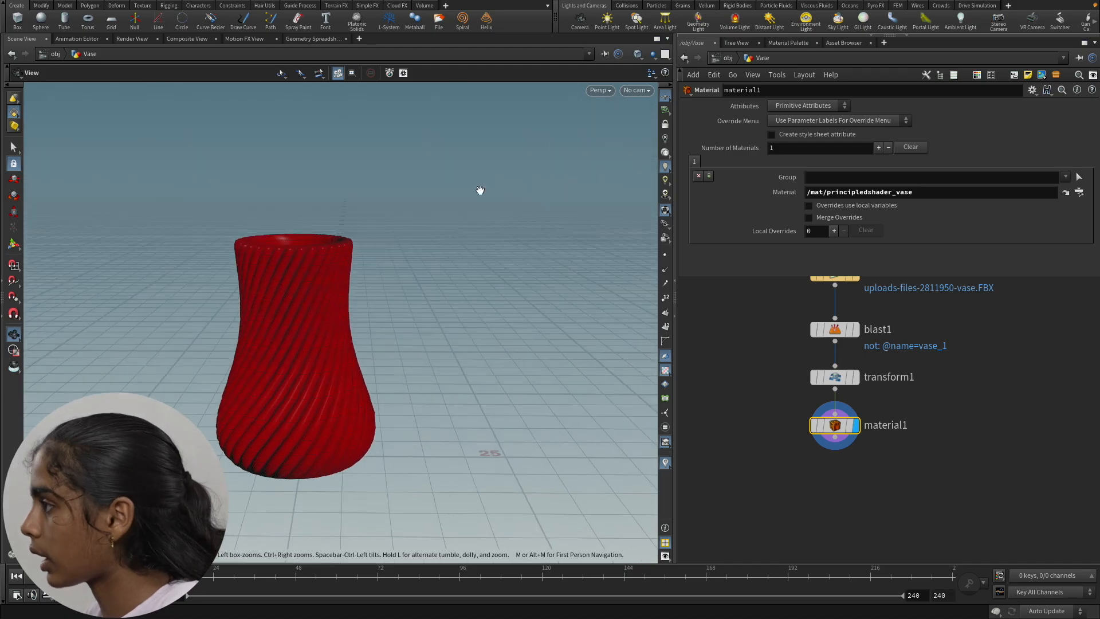
# Darken the principledshader_vase Base Color in the mat network to RGB 0.113, 0, 0.
pyautogui.click(729, 57)
pyautogui.click(725, 56)
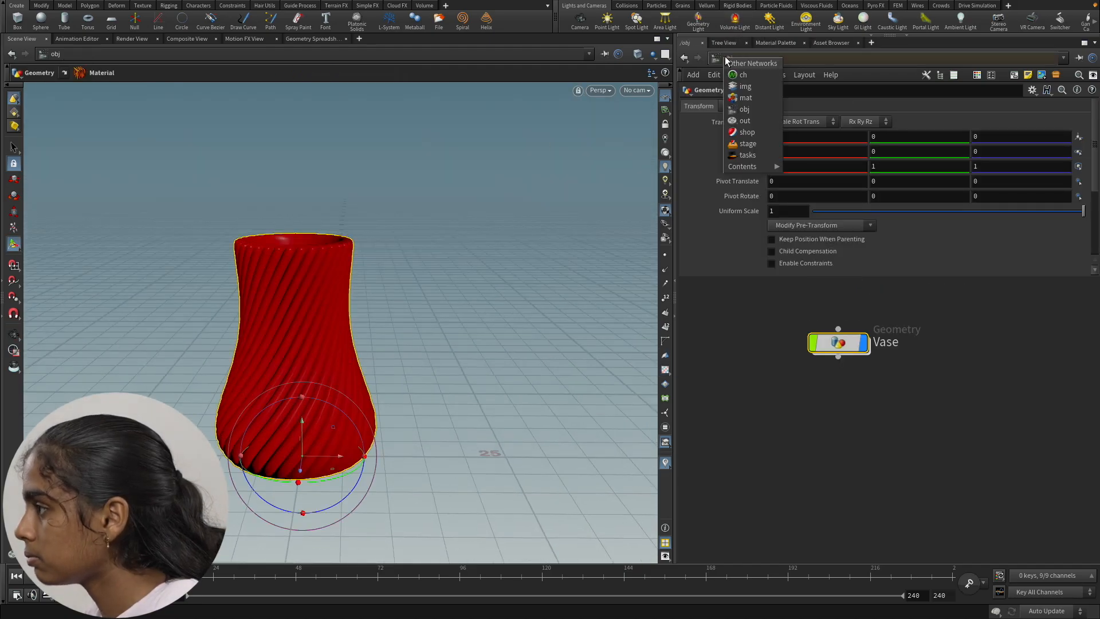
pyautogui.click(743, 98)
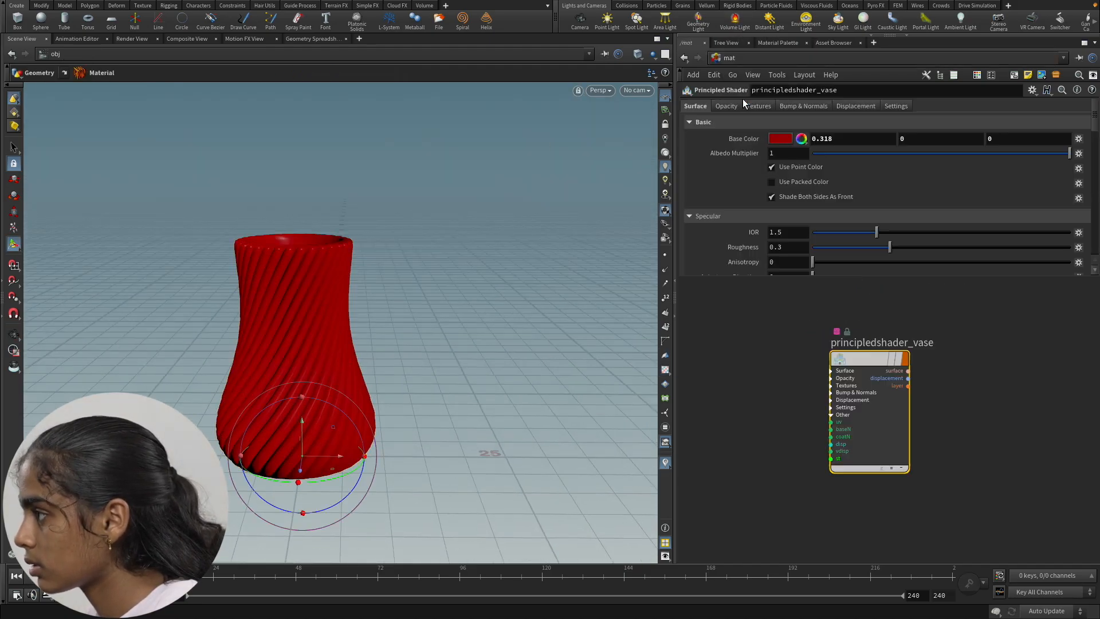
pyautogui.click(781, 139)
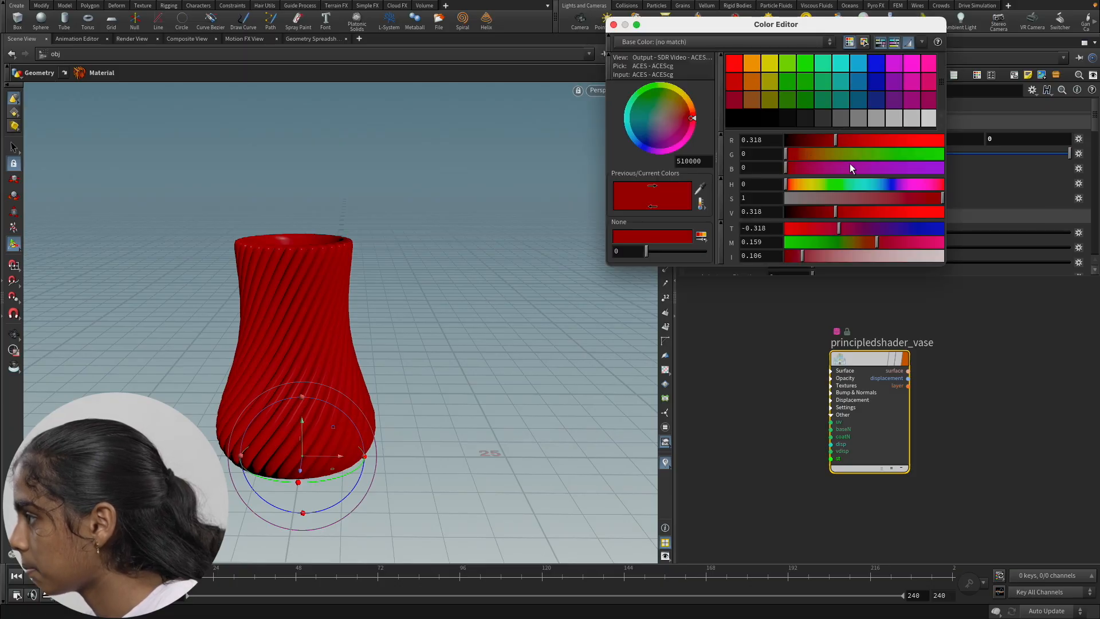
pyautogui.moveTo(834, 141); pyautogui.dragTo(803, 140)
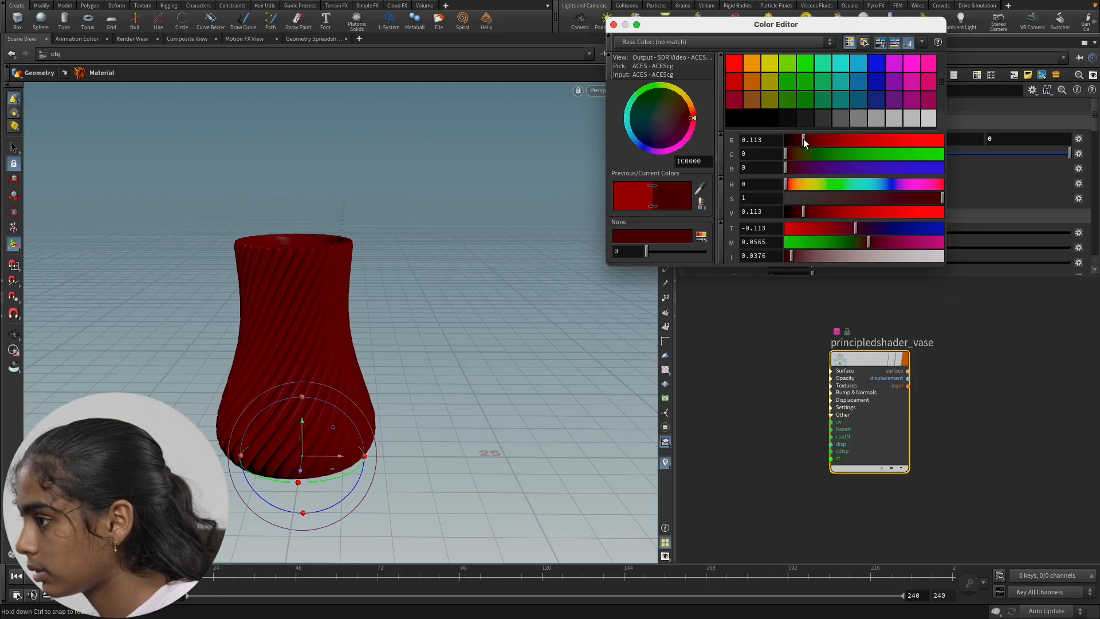
pyautogui.click(613, 24)
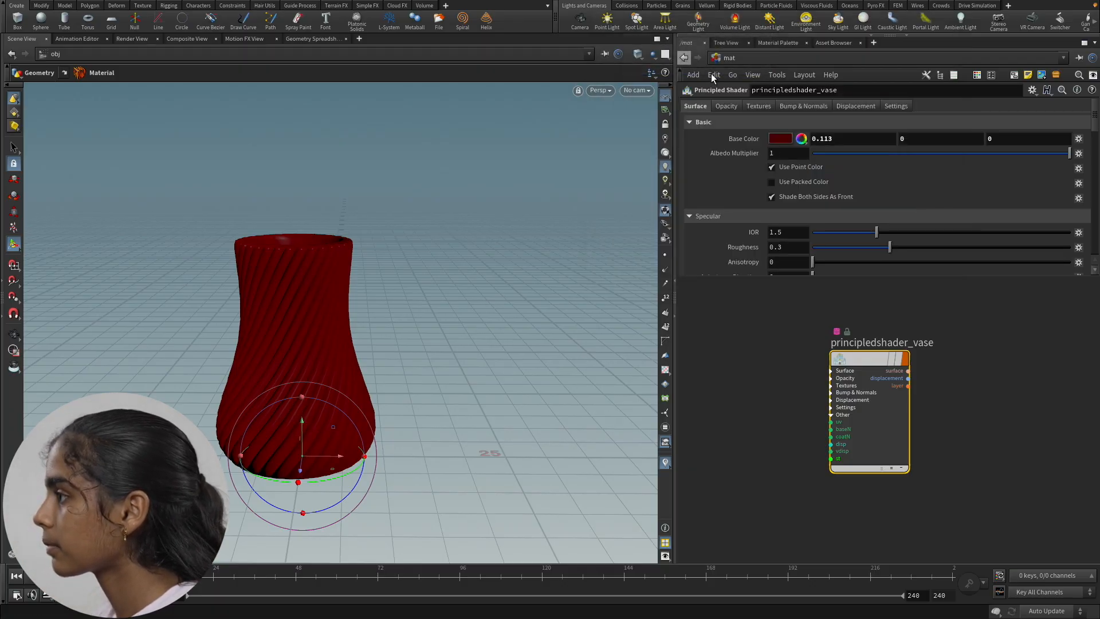
# Return to the obj network and clear the selection of the Vase geometry node.
pyautogui.click(727, 58)
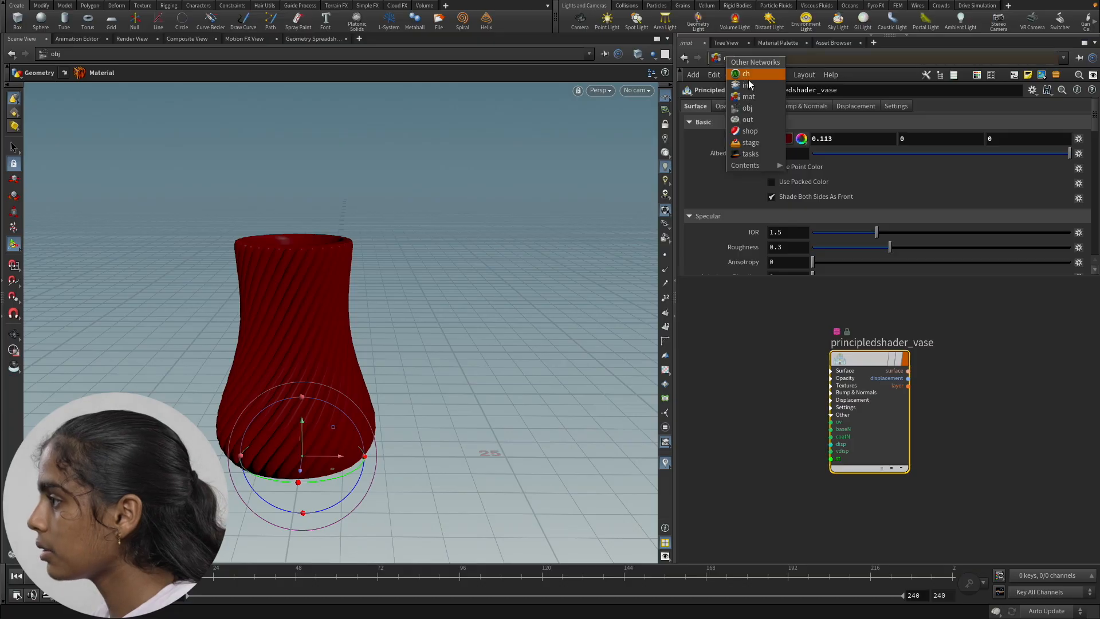
pyautogui.click(747, 108)
pyautogui.click(872, 401)
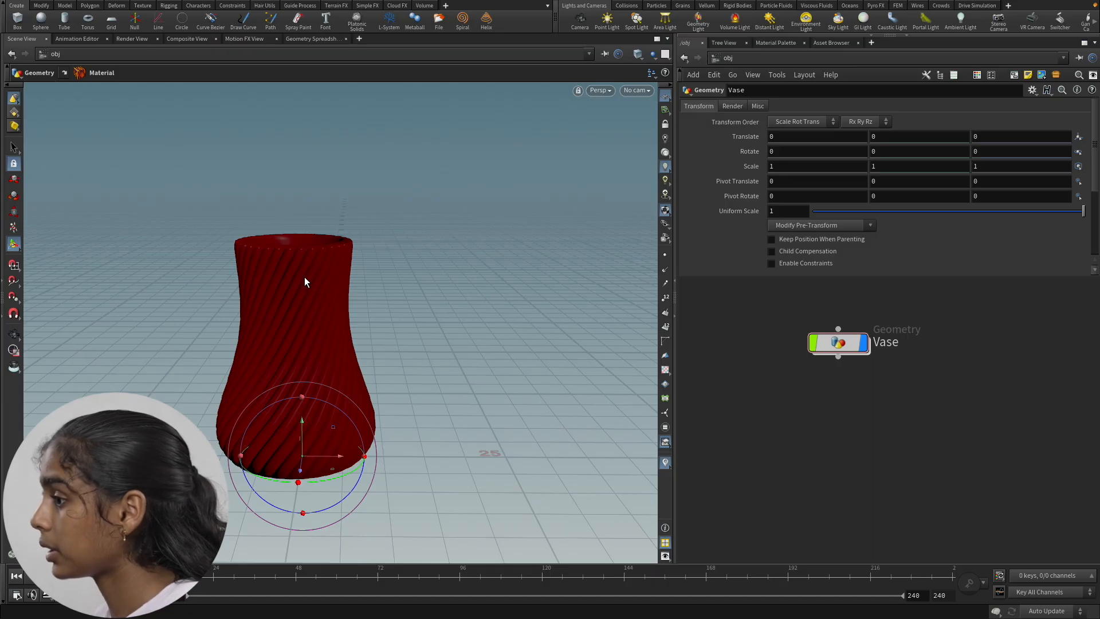
# Switch to the Keynote presentation and play the slide outlining the fracture and simulation workflow.
pyautogui.press('super+Tab')
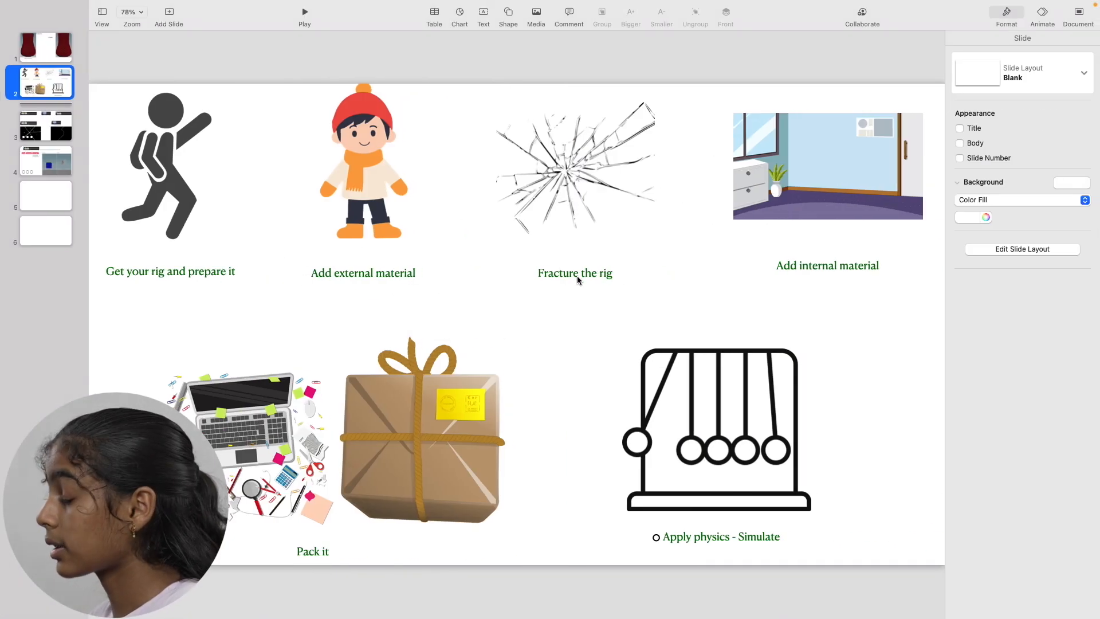
pyautogui.click(304, 12)
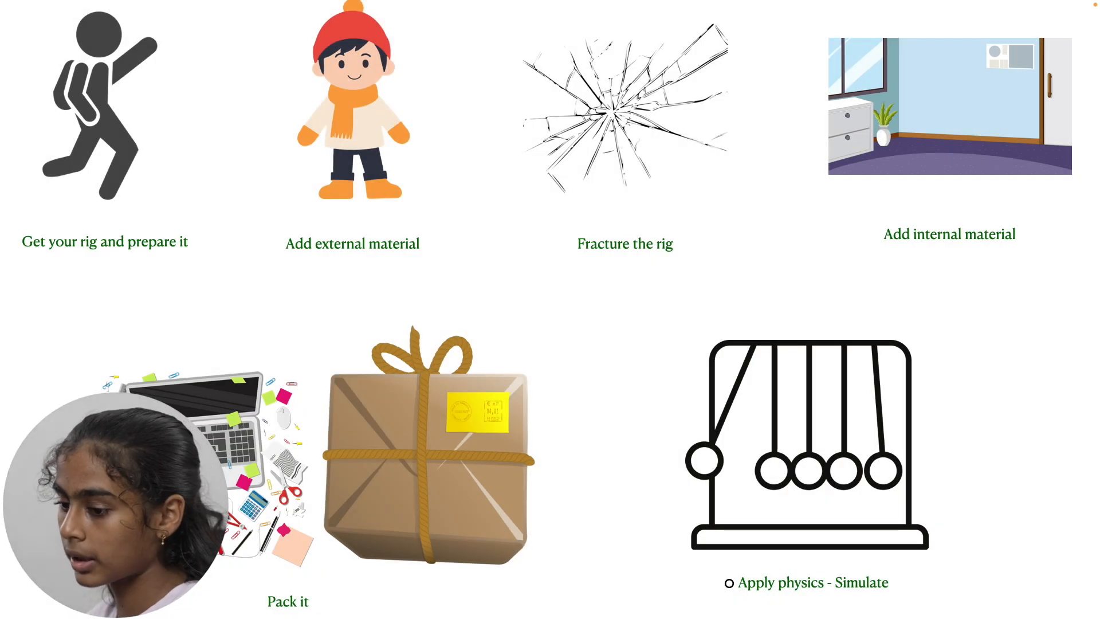
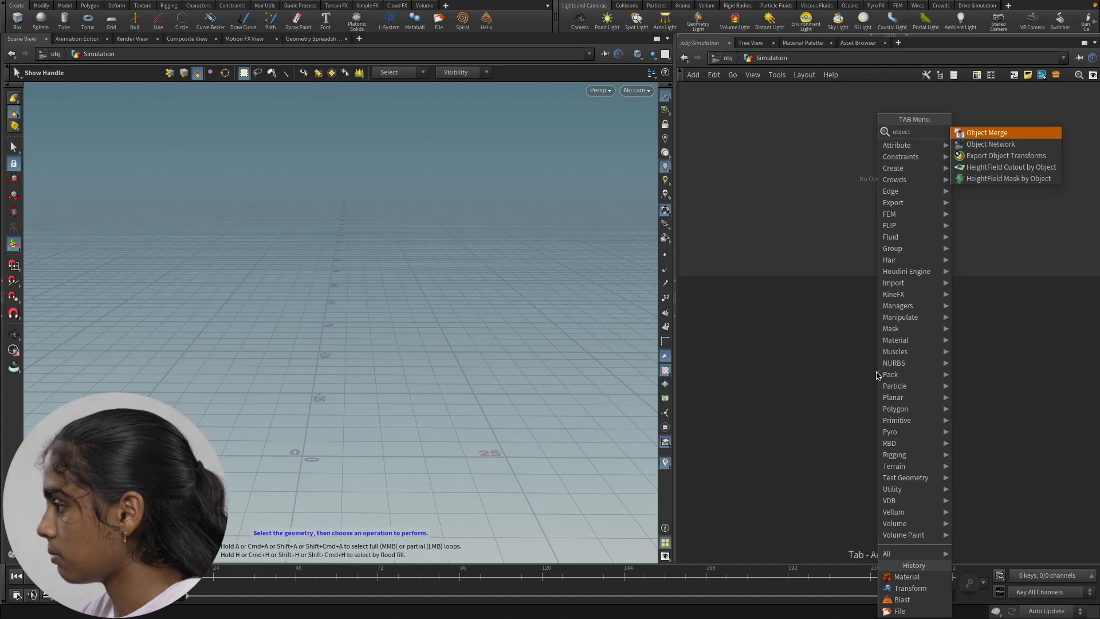
# Add an Object Merge node to the Simulation geometry network.
pyautogui.press('Return')
pyautogui.click(881, 384)
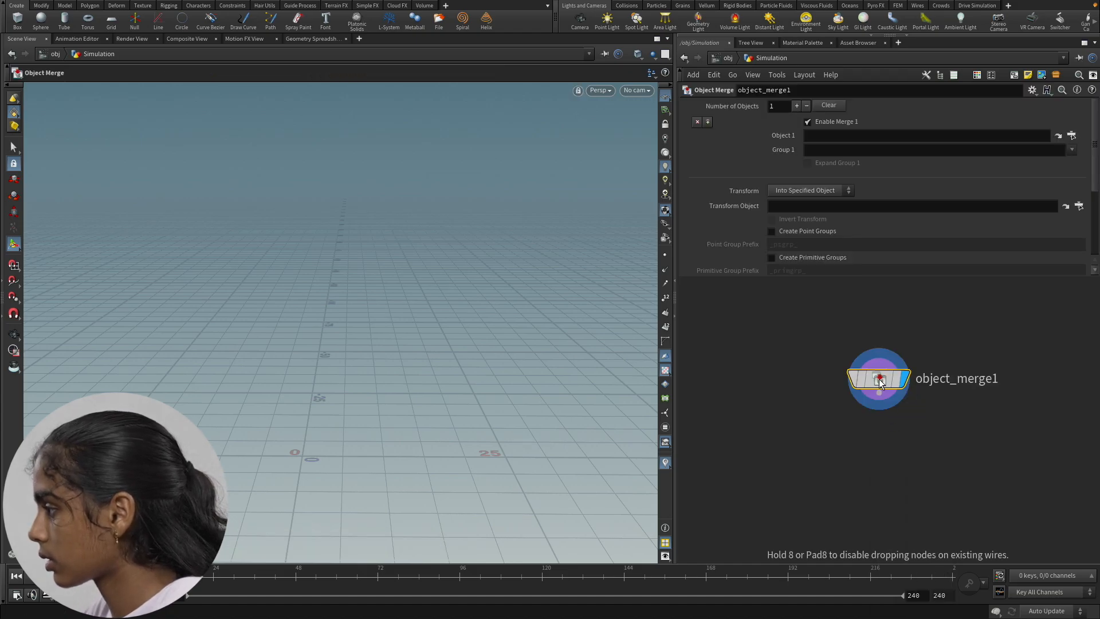
pyautogui.click(1071, 136)
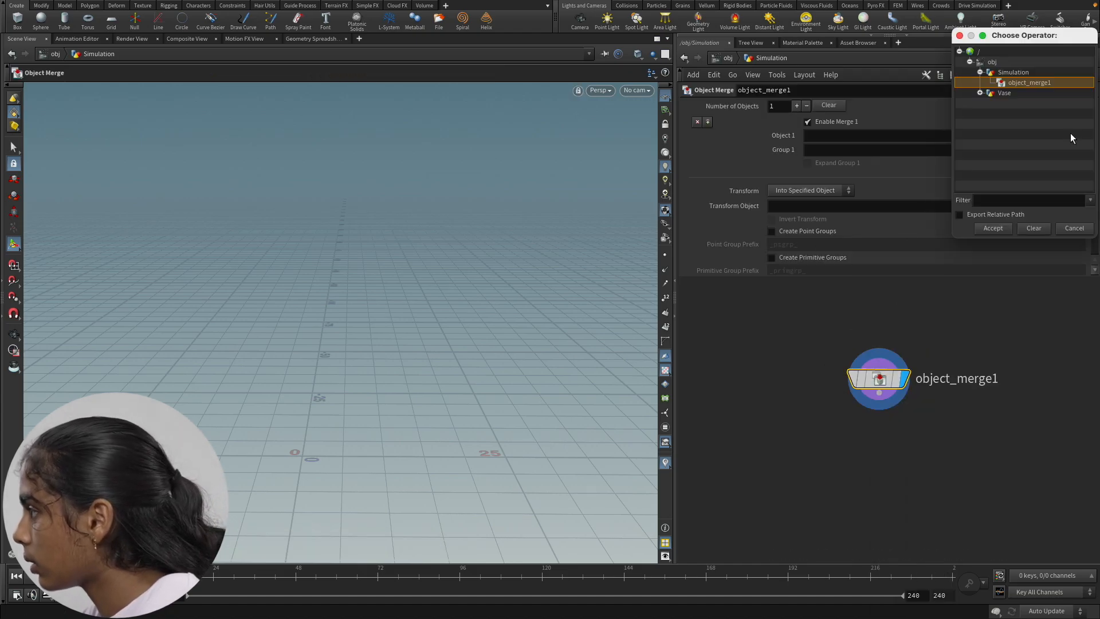
pyautogui.click(980, 93)
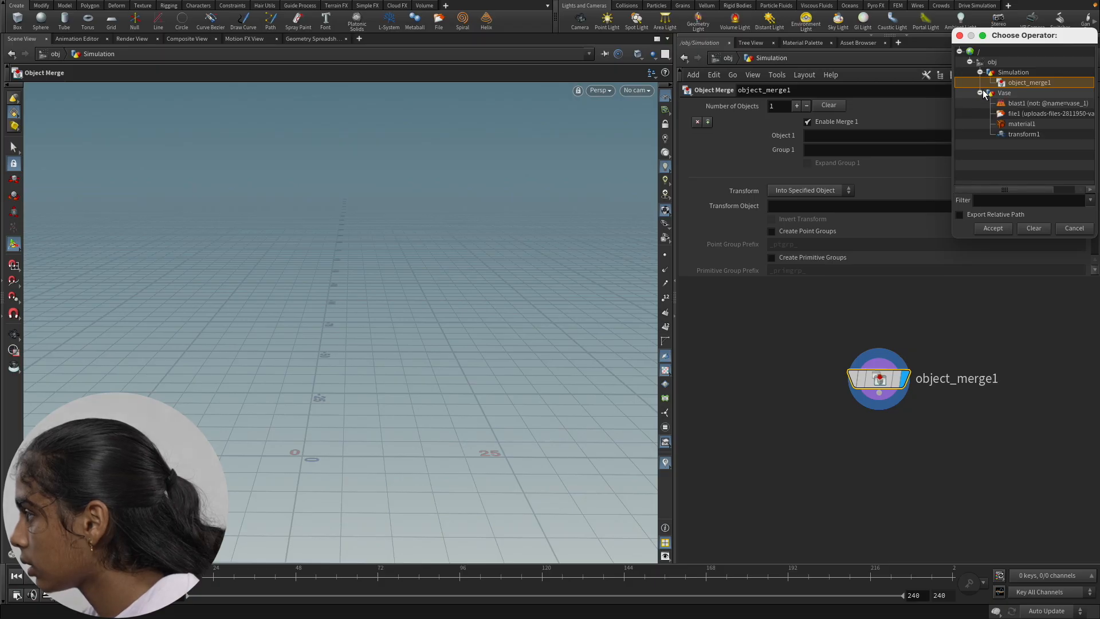
pyautogui.click(1075, 228)
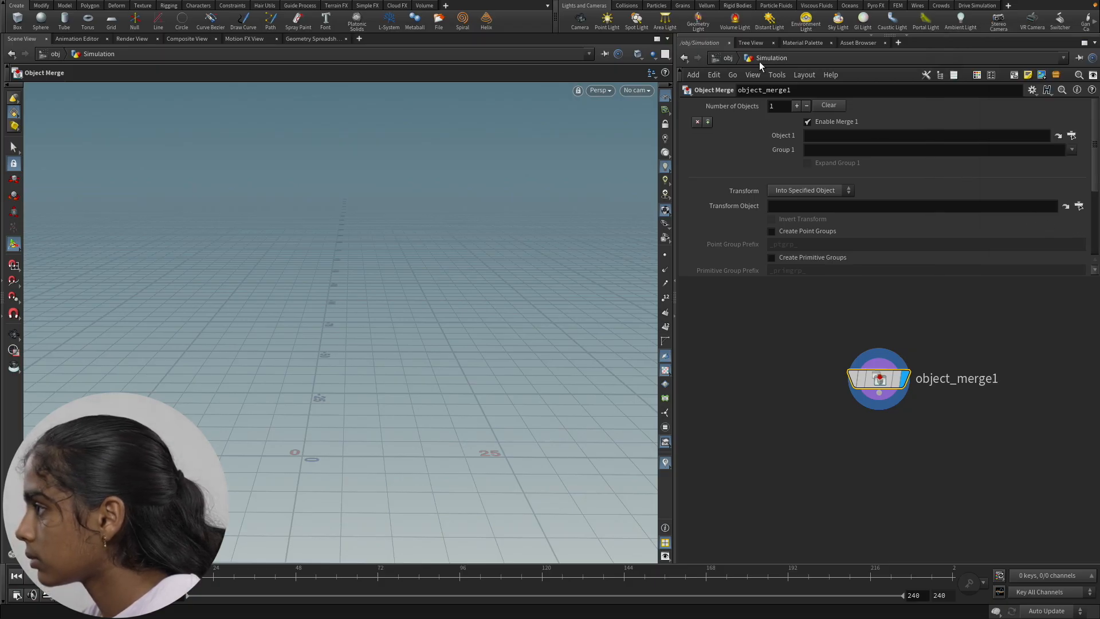
# Add a Null node inside the Vase network, wired below the Material node, and rename it OUT.
pyautogui.click(726, 58)
pyautogui.doubleClick(843, 351)
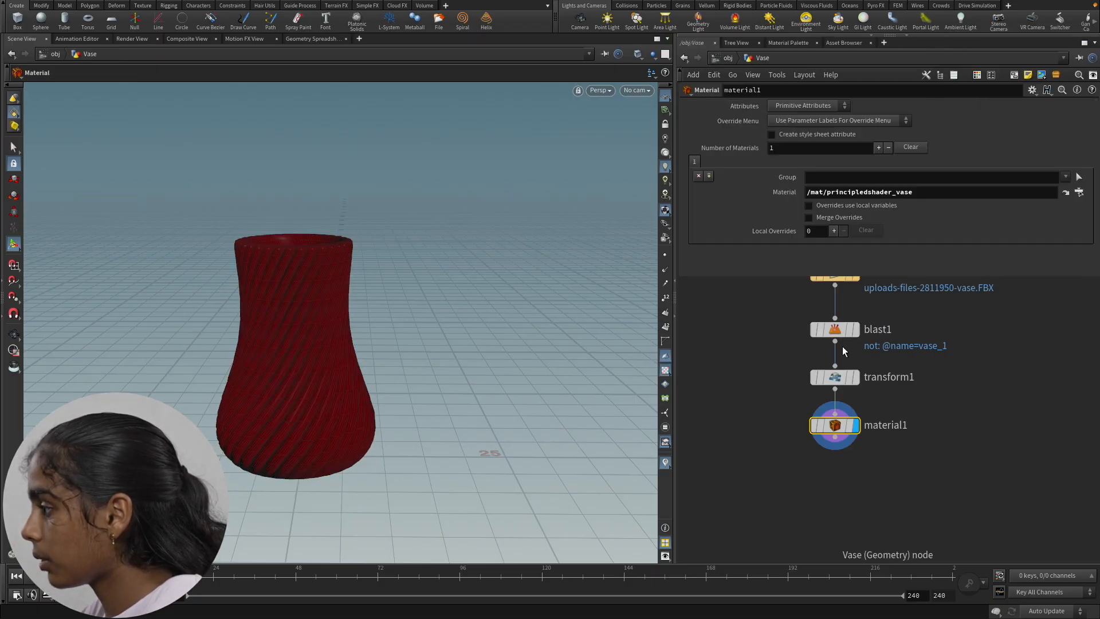
pyautogui.click(843, 442)
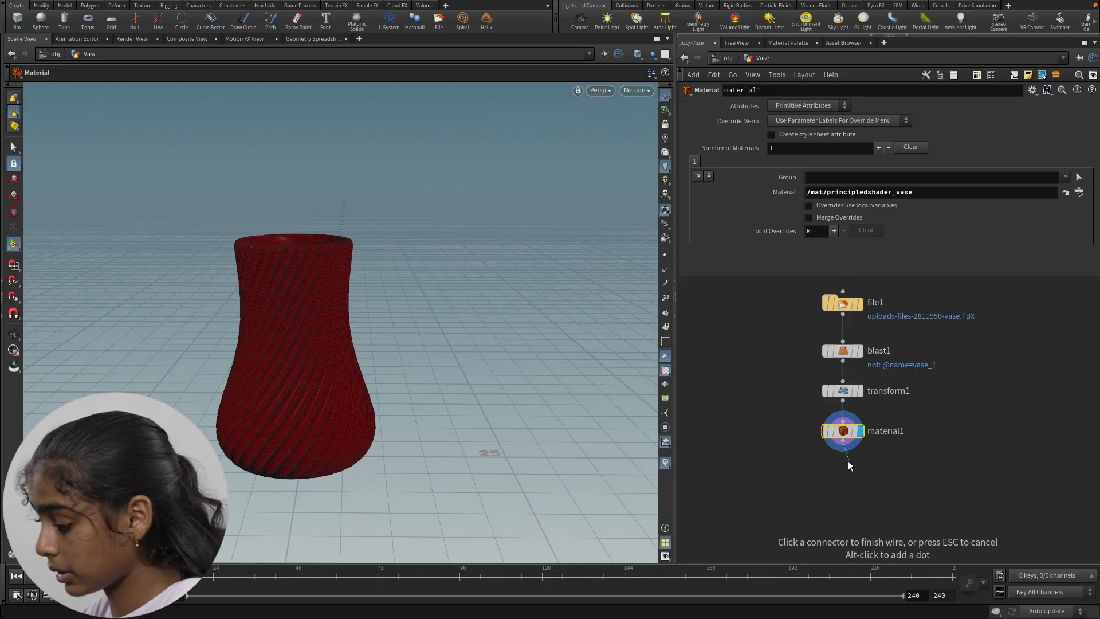
pyautogui.press('Tab')
pyautogui.write('null')
pyautogui.press('Return')
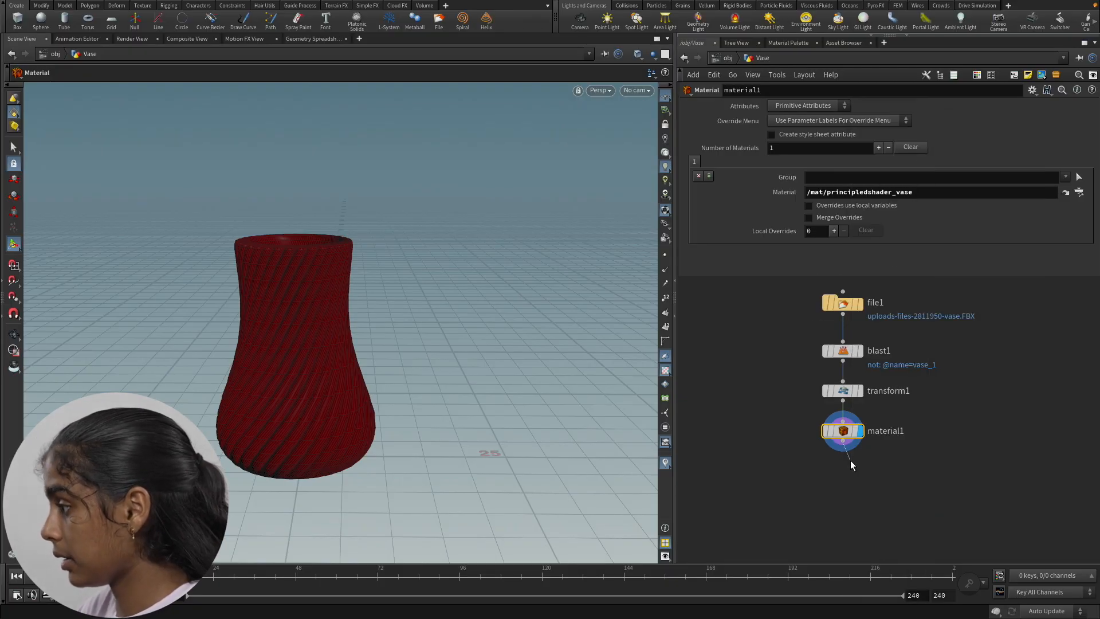
pyautogui.click(844, 473)
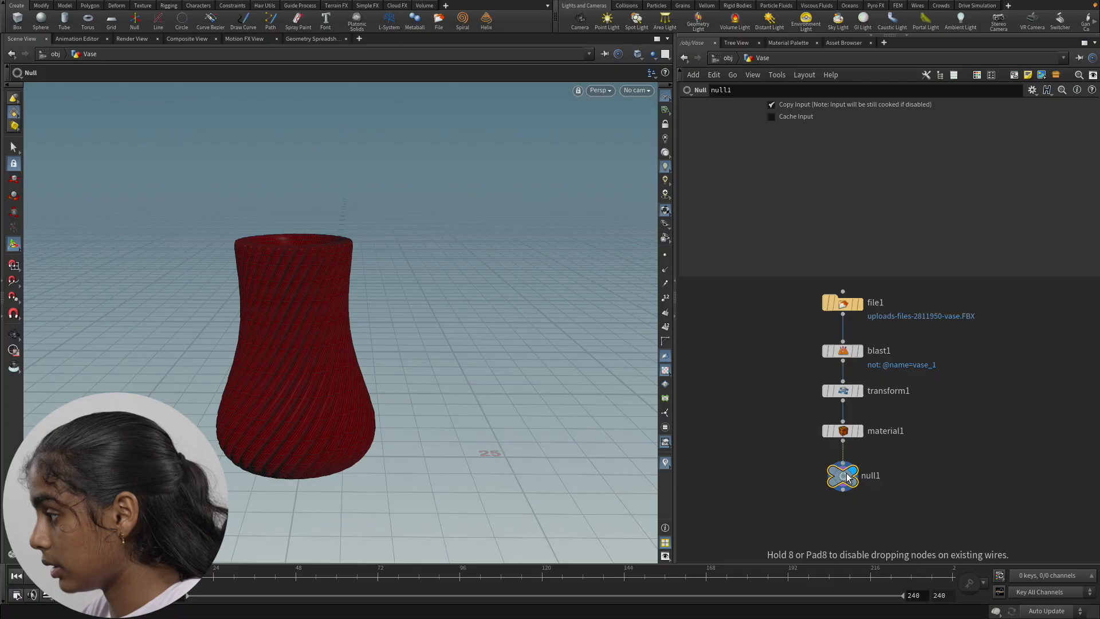
pyautogui.doubleClick(871, 475)
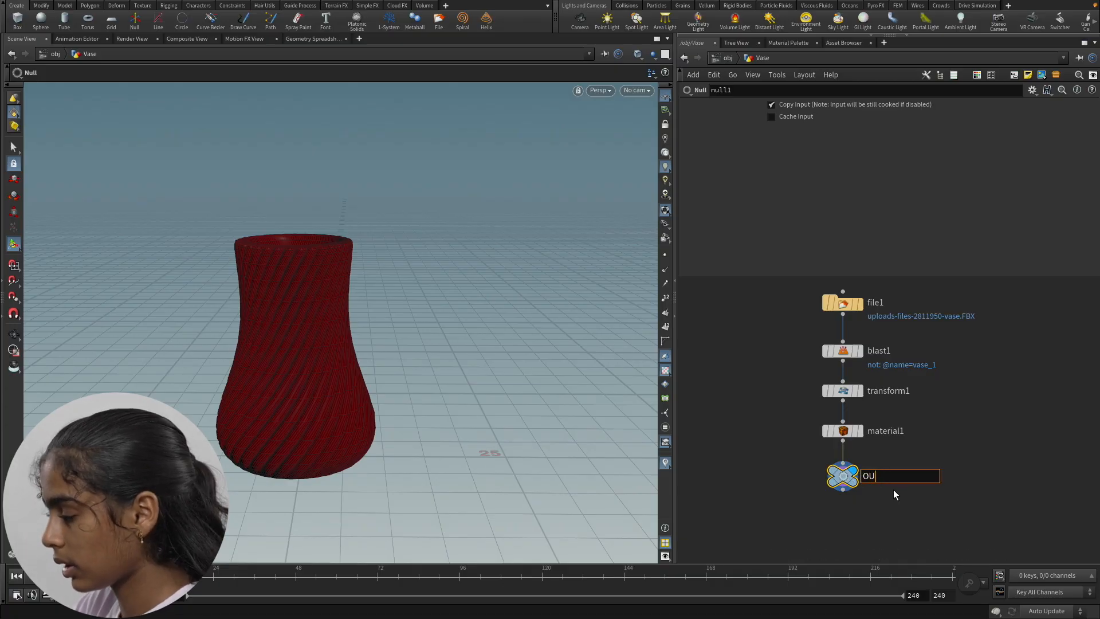
pyautogui.press('Return')
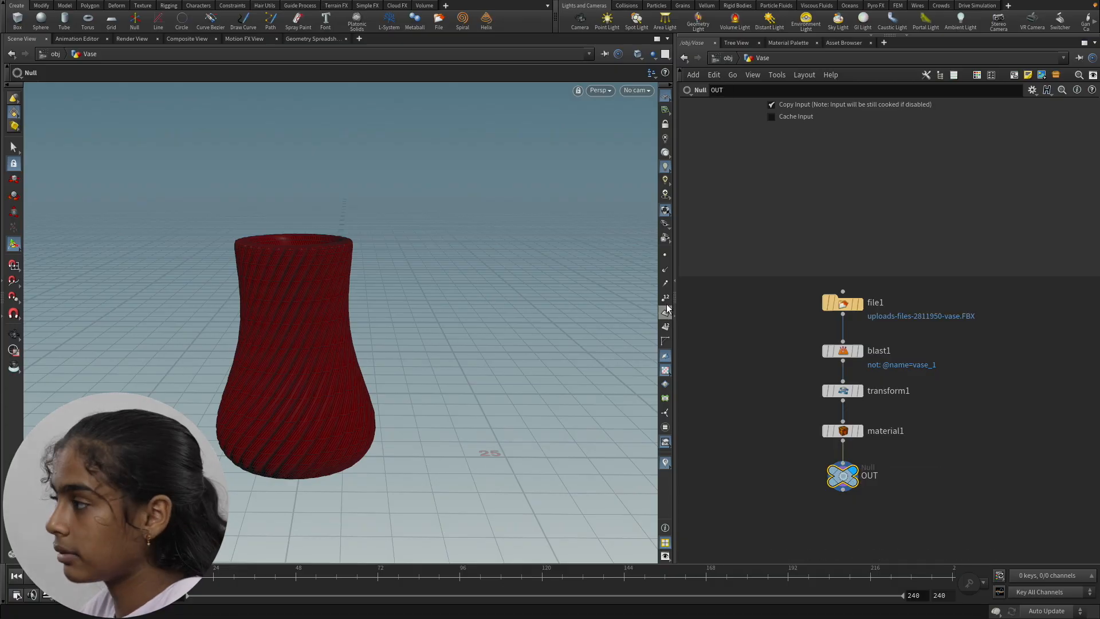
# Set Object 1 of the Object Merge node in the Simulation network to /obj/Vase/OUT.
pyautogui.click(728, 58)
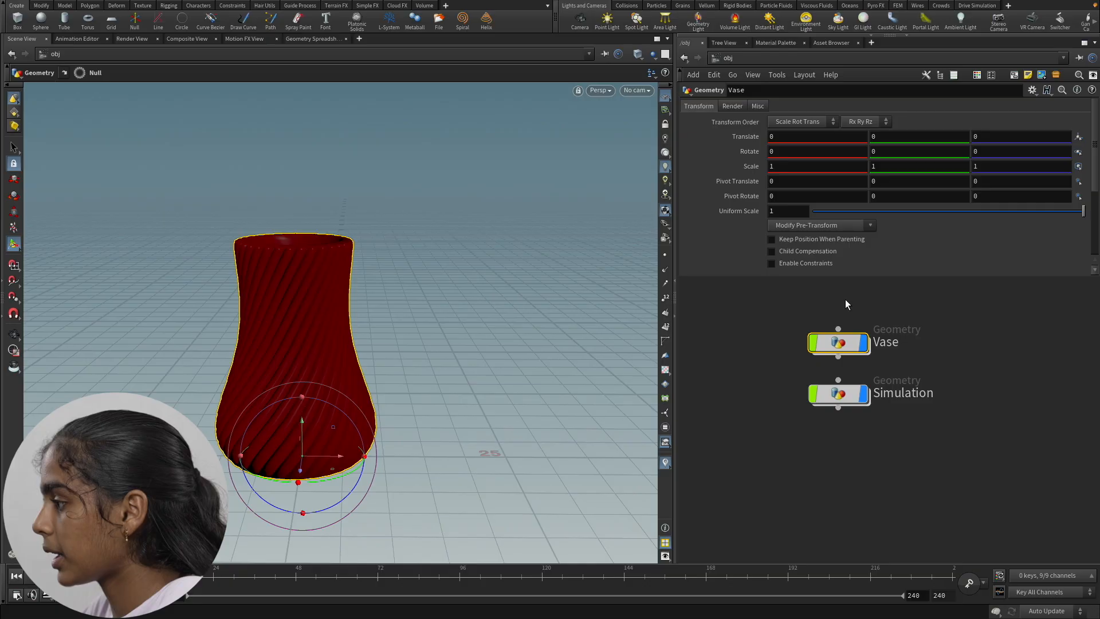
pyautogui.click(849, 397)
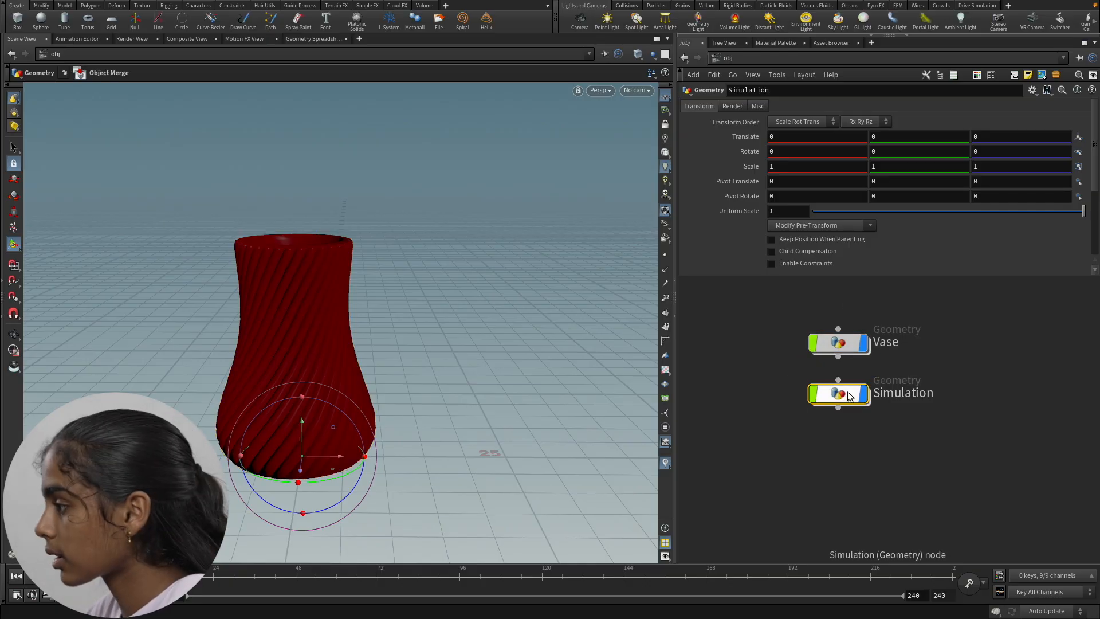
pyautogui.doubleClick(849, 397)
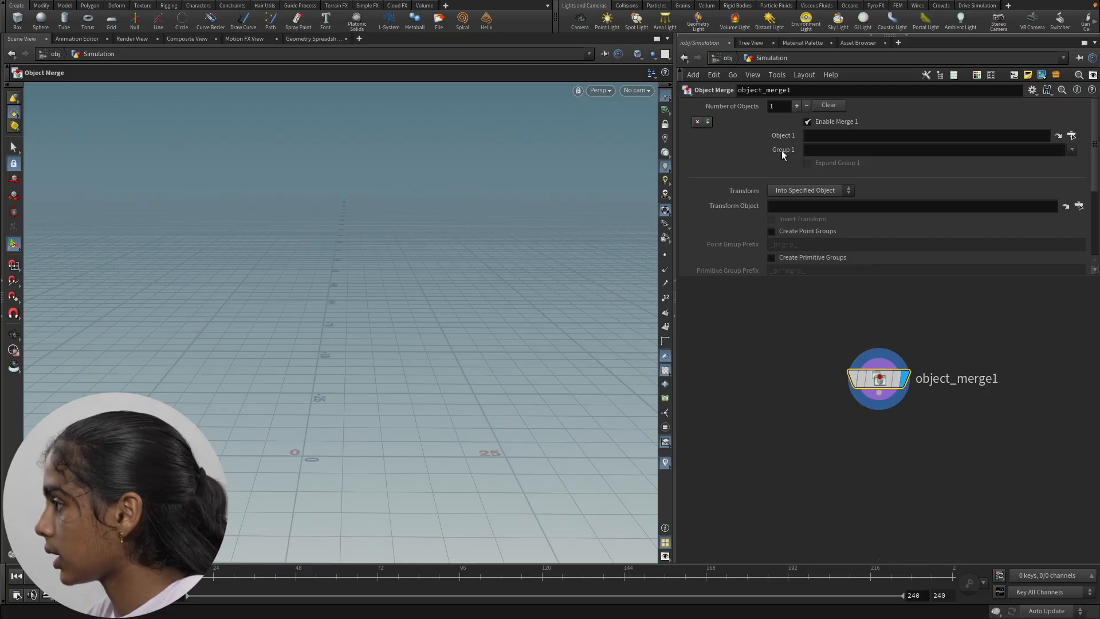
pyautogui.click(1073, 135)
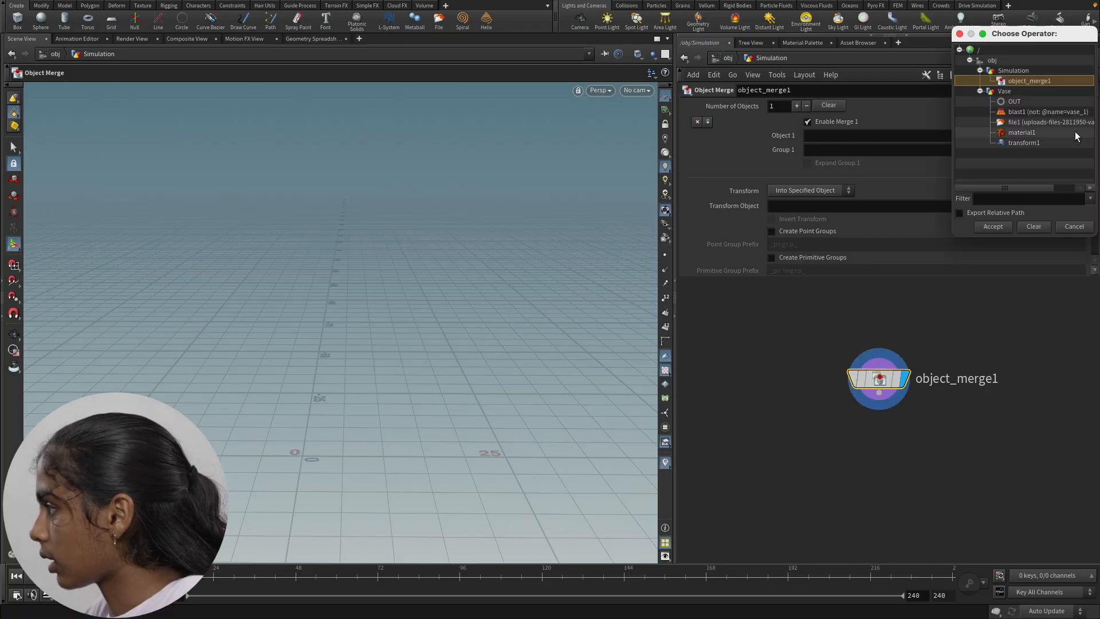
pyautogui.click(1026, 103)
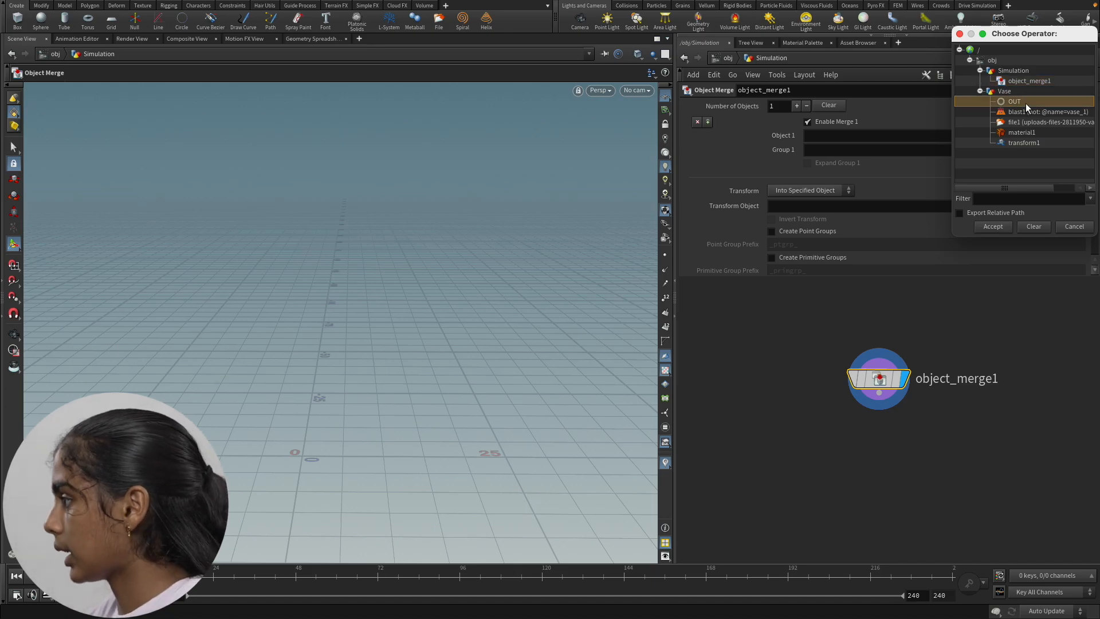
pyautogui.click(995, 225)
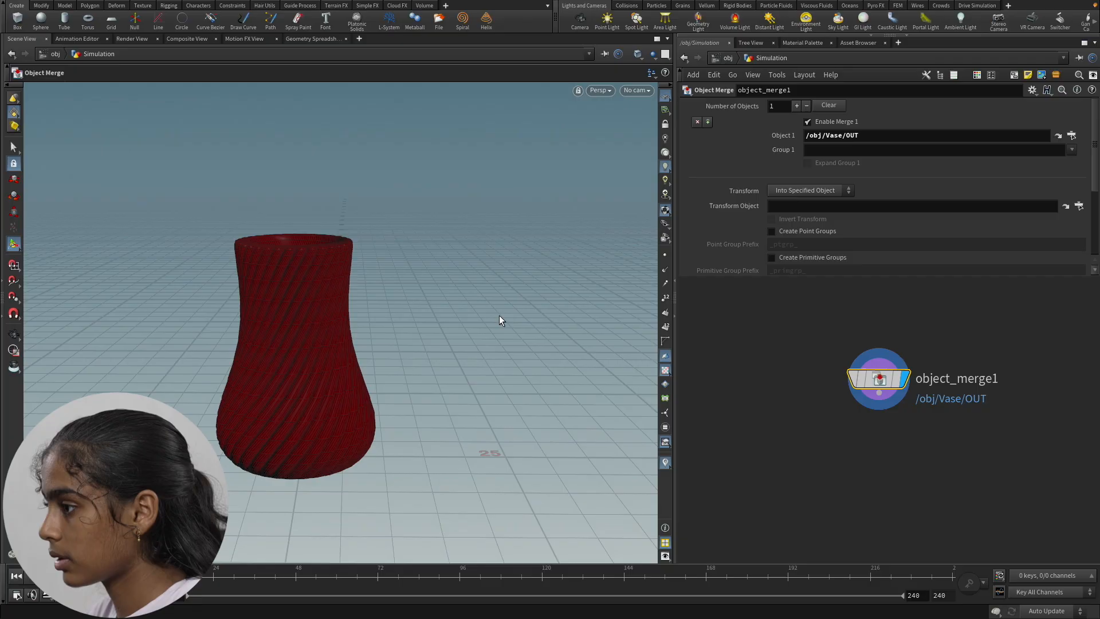
# Add an RBD Material Fracture node wired from the Object Merge node's output to its first input.
pyautogui.press('space')
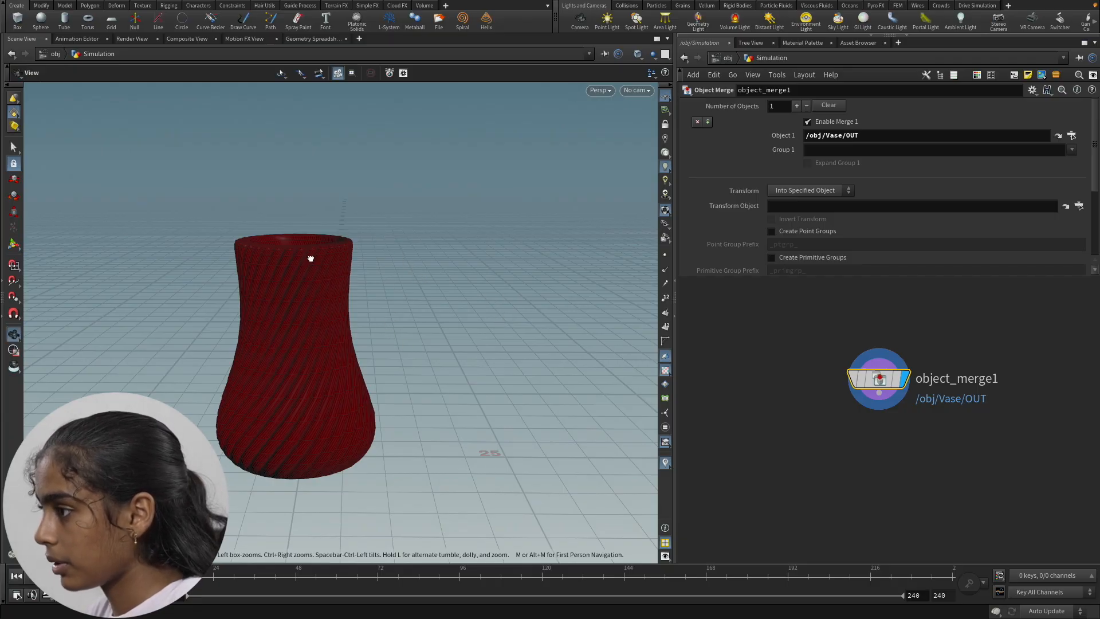
pyautogui.moveTo(310, 256)
pyautogui.mouseDown()
pyautogui.moveTo(346, 368)
pyautogui.moveTo(299, 454)
pyautogui.moveTo(313, 250)
pyautogui.mouseUp()
pyautogui.moveTo(342, 314); pyautogui.dragTo(382, 254, button='middle')
pyautogui.moveTo(895, 430); pyautogui.dragTo(903, 379, button='middle')
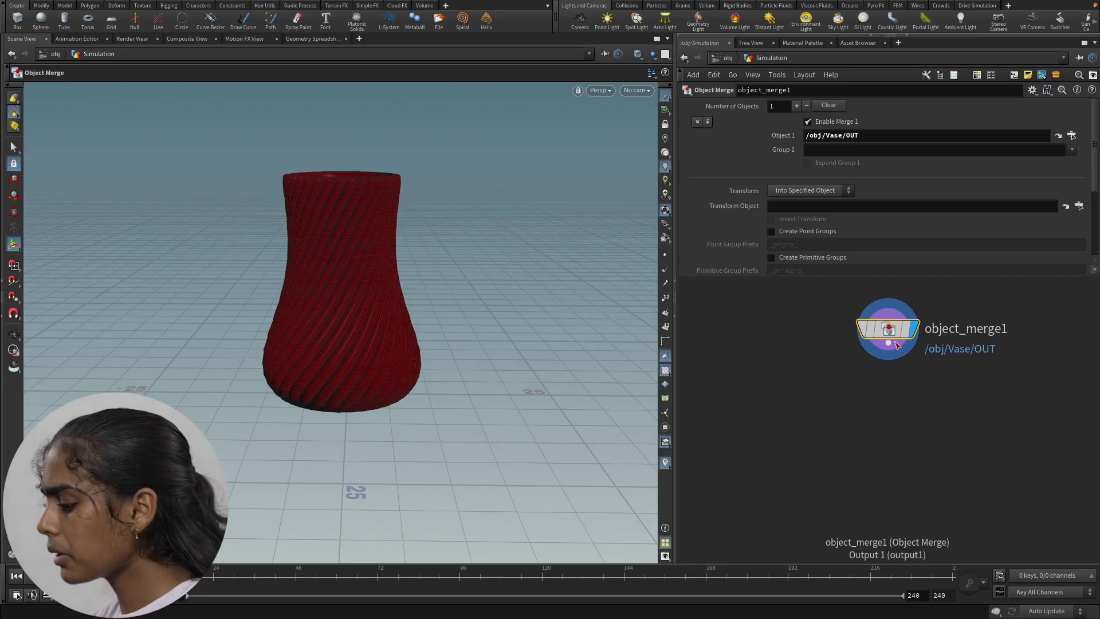
pyautogui.click(887, 345)
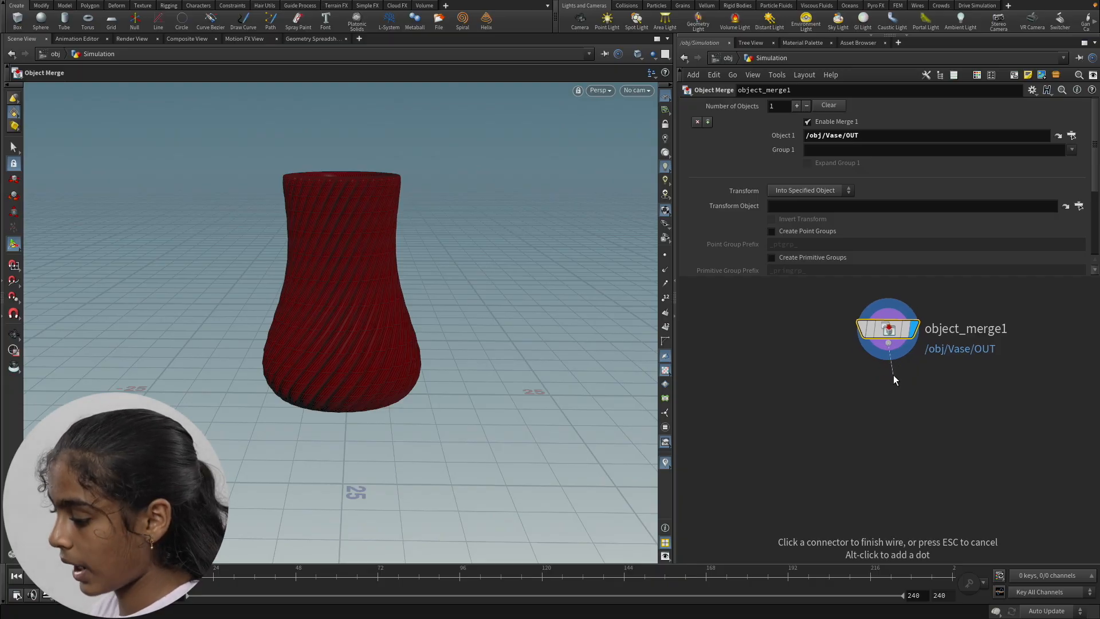
pyautogui.press('Tab')
pyautogui.write('r')
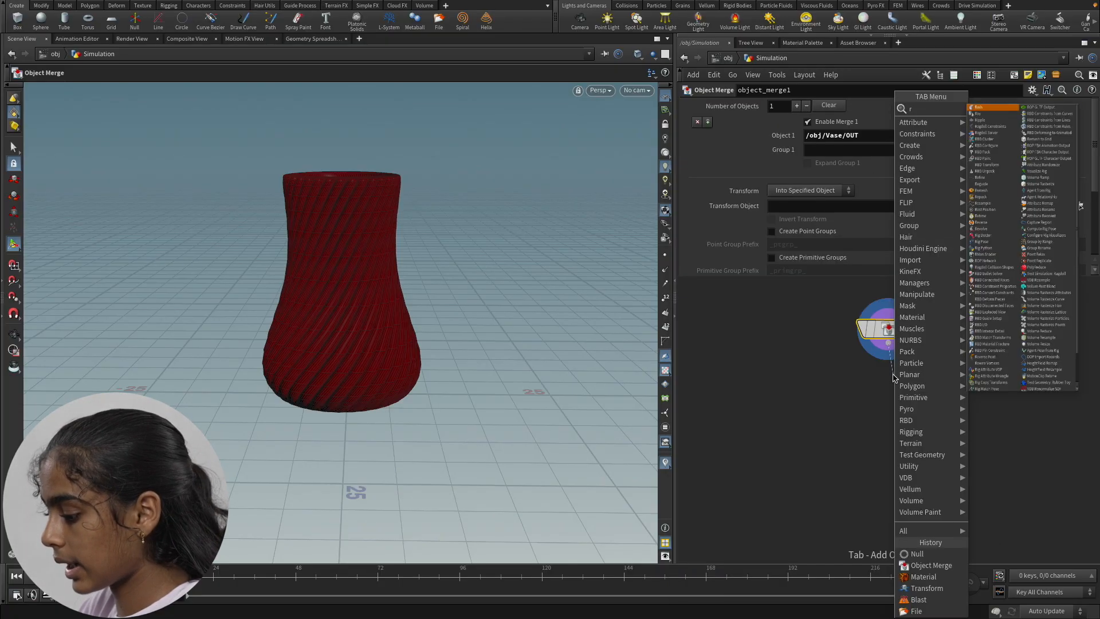
pyautogui.write('bdm')
pyautogui.press('Down')
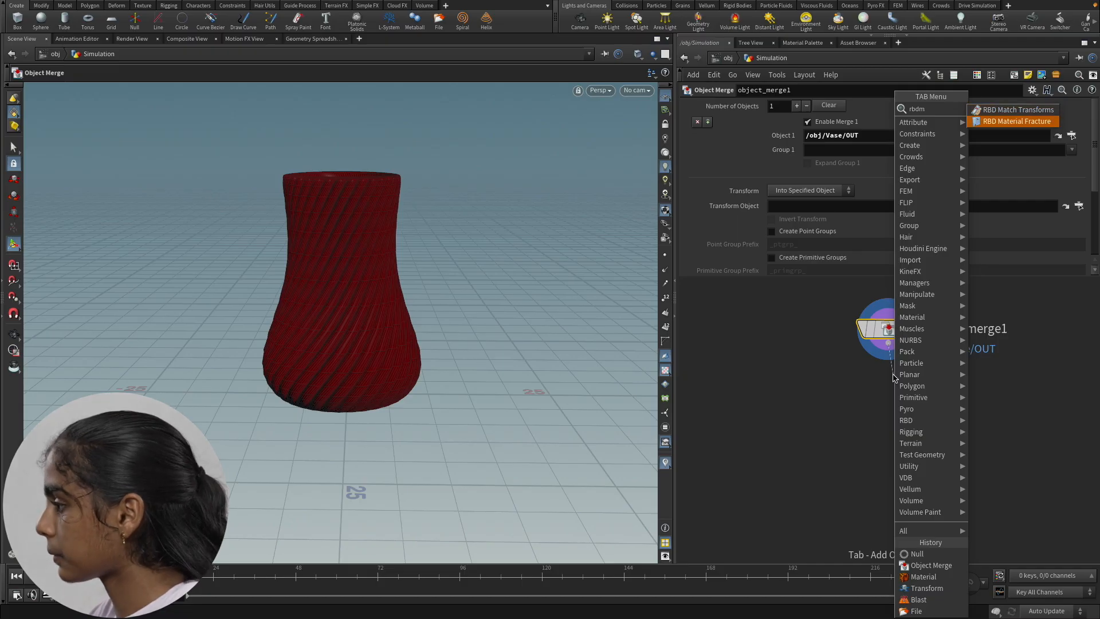
pyautogui.press('Return')
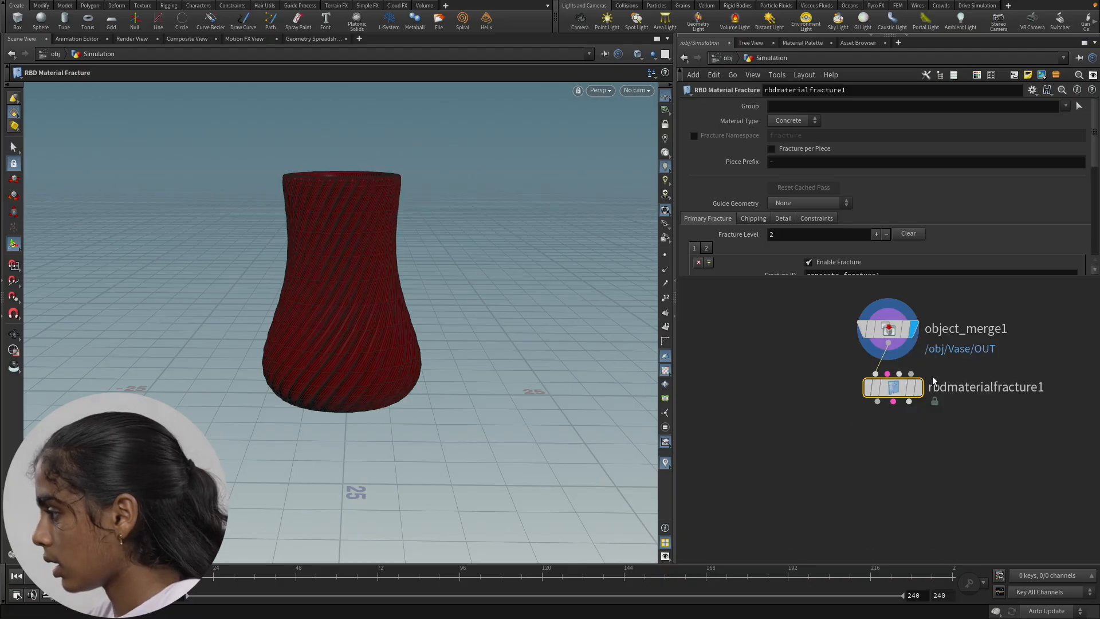
# Move the RBD Material Fracture node slightly farther below the Object Merge node and display its output in the viewport.
pyautogui.moveTo(899, 393); pyautogui.dragTo(901, 404)
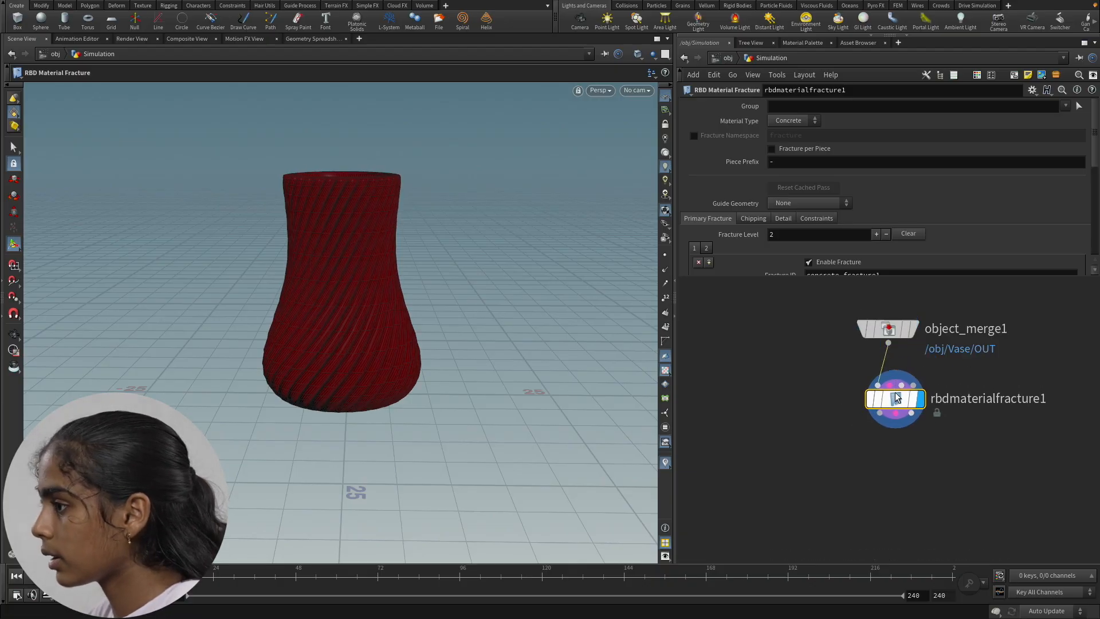
pyautogui.press('space')
pyautogui.scroll(10, 359, 260)
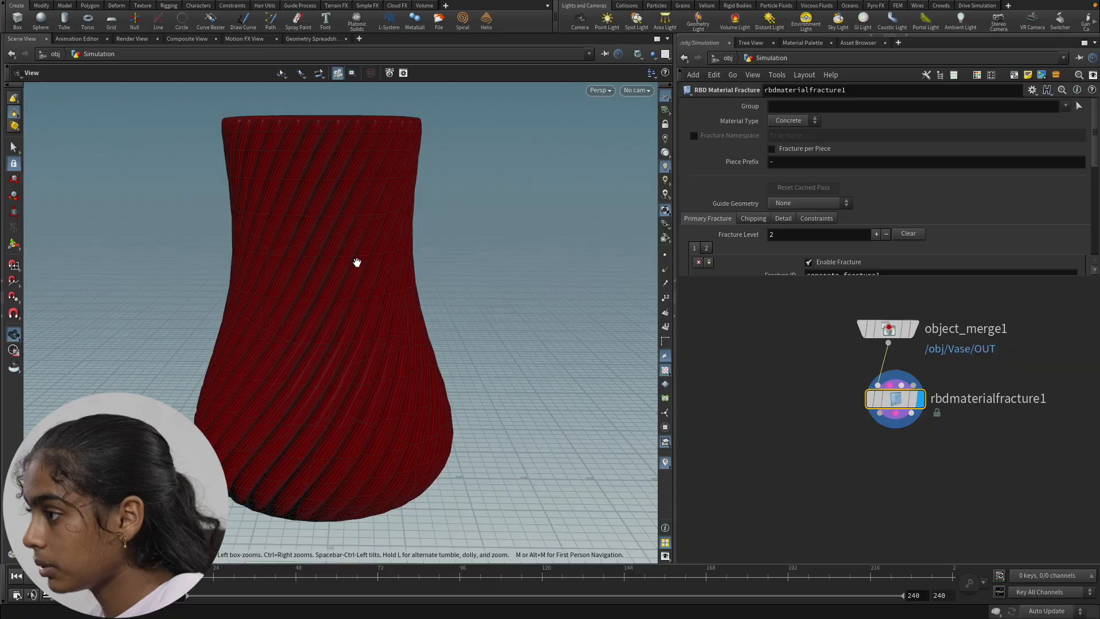
pyautogui.scroll(-10, 344, 272)
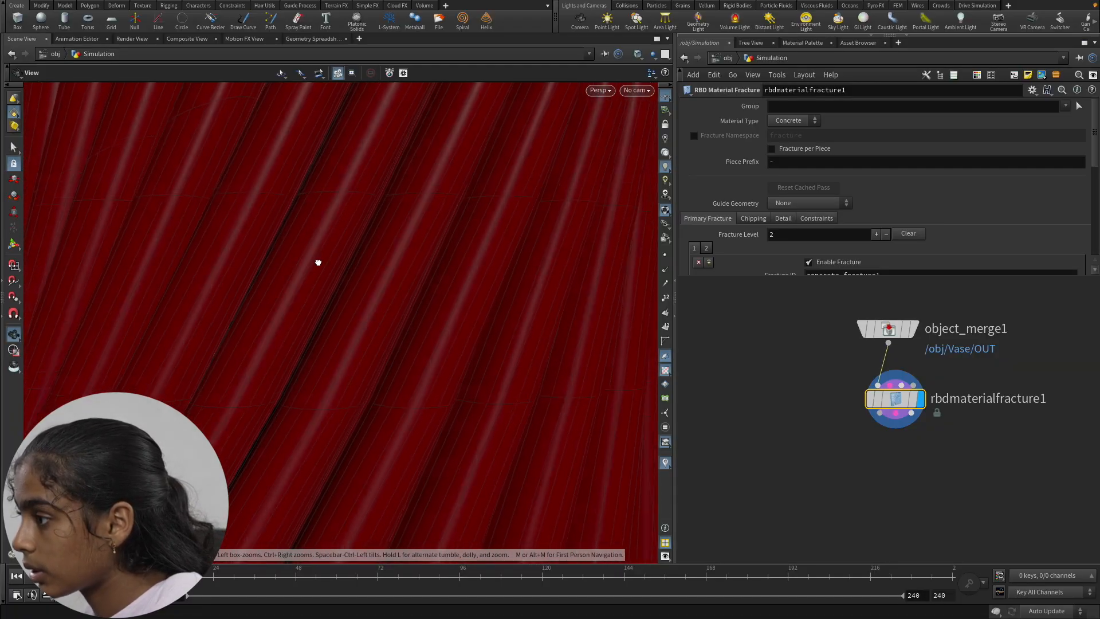
# Examine the fractured vase's rim, interior and outer wall from above and from the side.
pyautogui.scroll(-5, 343, 177)
pyautogui.moveTo(344, 150); pyautogui.dragTo(369, 240)
pyautogui.scroll(8, 326, 295)
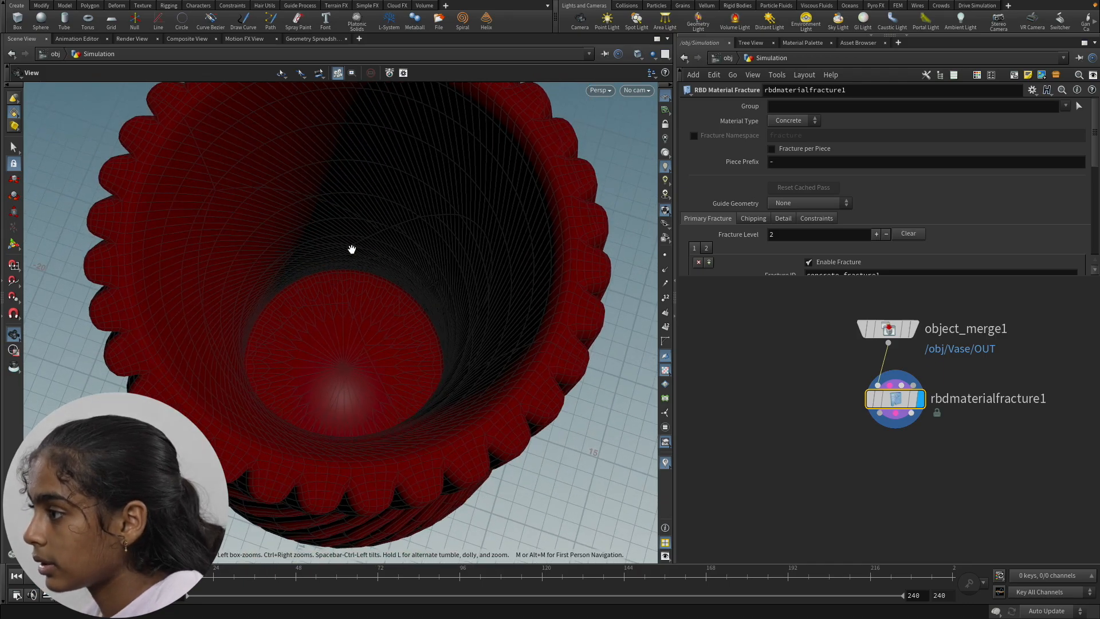
pyautogui.press('Return')
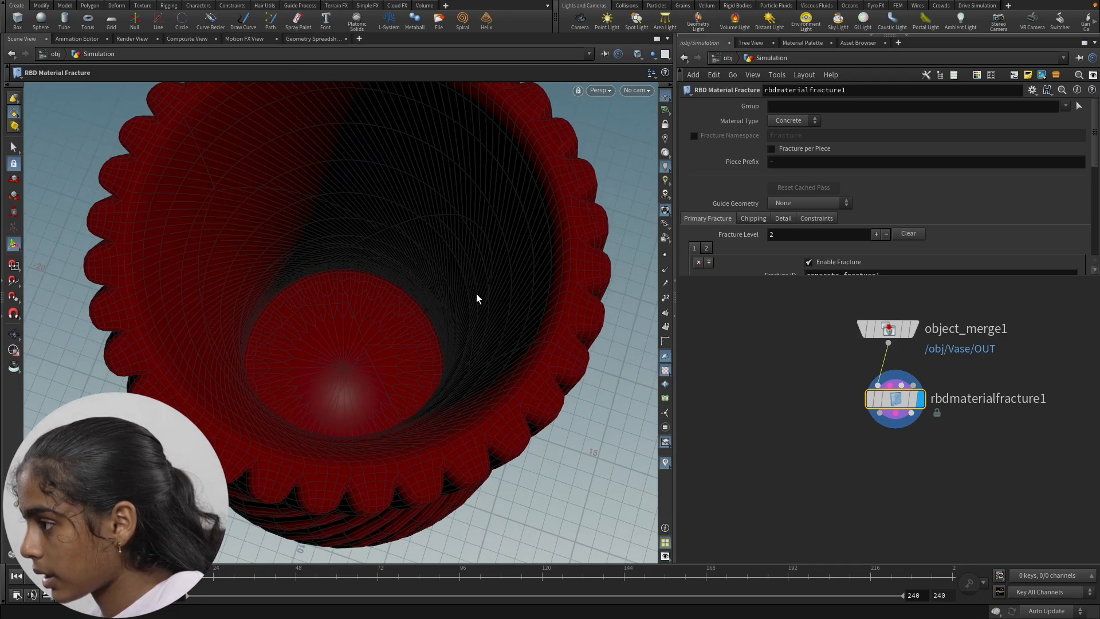
pyautogui.press('Escape')
pyautogui.moveTo(458, 440); pyautogui.dragTo(432, 302)
pyautogui.scroll(-8, 440, 501)
pyautogui.moveTo(439, 500); pyautogui.dragTo(442, 256, button='middle')
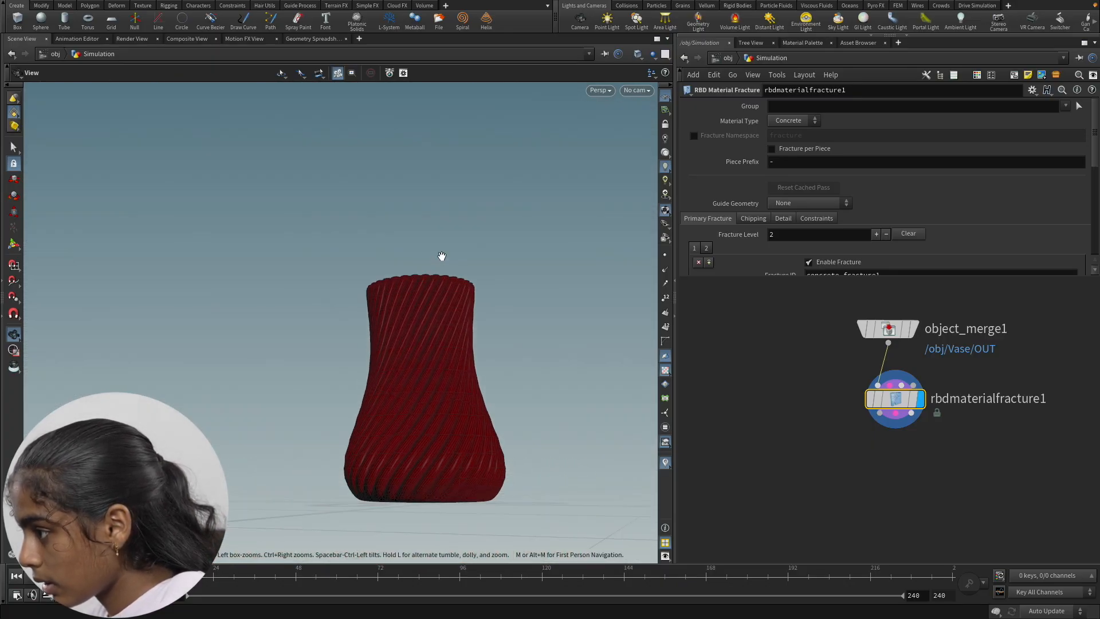
pyautogui.keyDown('alt'); pyautogui.moveTo(433, 362); pyautogui.dragTo(438, 398); pyautogui.keyUp('alt')
pyautogui.scroll(3, 437, 398)
pyautogui.keyDown('alt'); pyautogui.moveTo(437, 398); pyautogui.dragTo(362, 381, button='middle'); pyautogui.keyUp('alt')
# Add an RBD Exploded View node wired from all three RBD Material Fracture outputs and place it slightly to the right below that node.
pyautogui.moveTo(923, 454); pyautogui.dragTo(841, 444, button='middle')
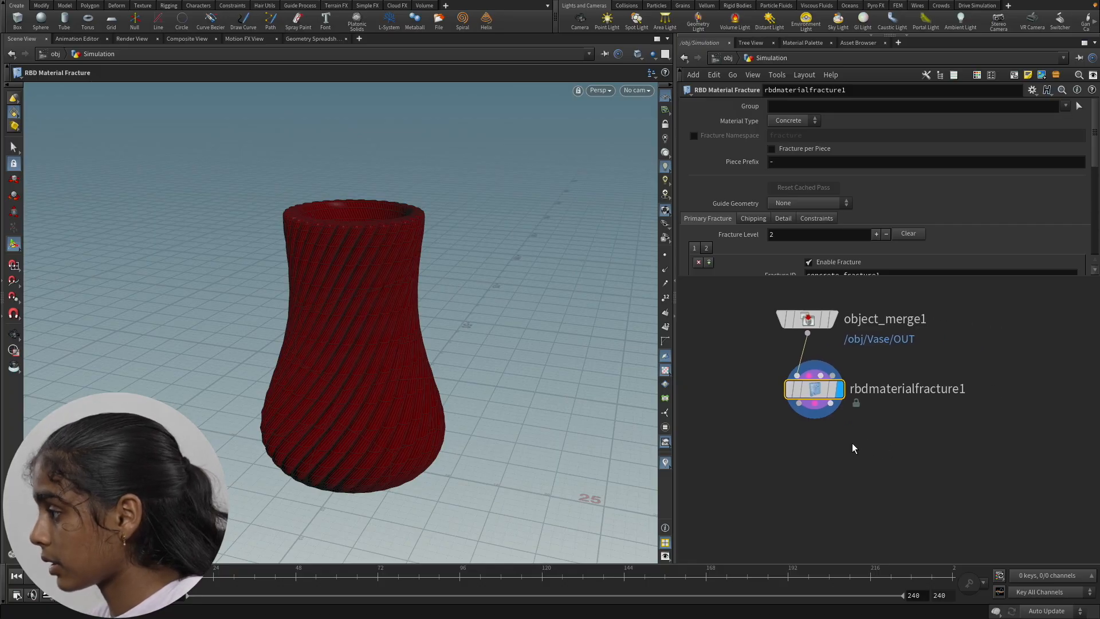
pyautogui.click(801, 405)
pyautogui.keyDown('shift'); pyautogui.click(831, 407); pyautogui.keyUp('shift')
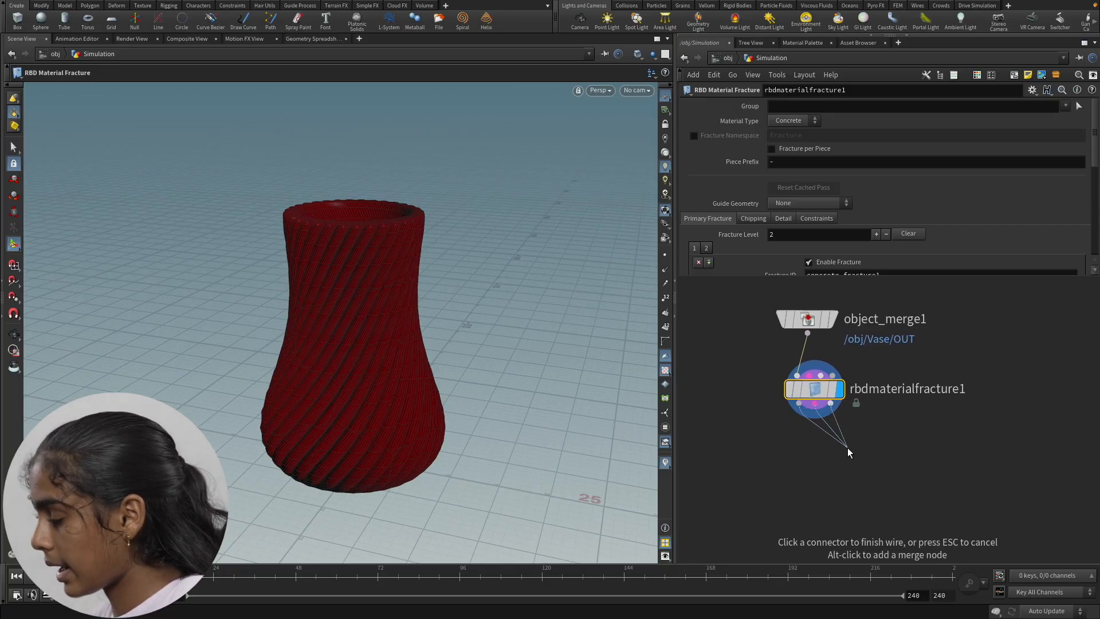
pyautogui.press('Tab')
pyautogui.write('rbd')
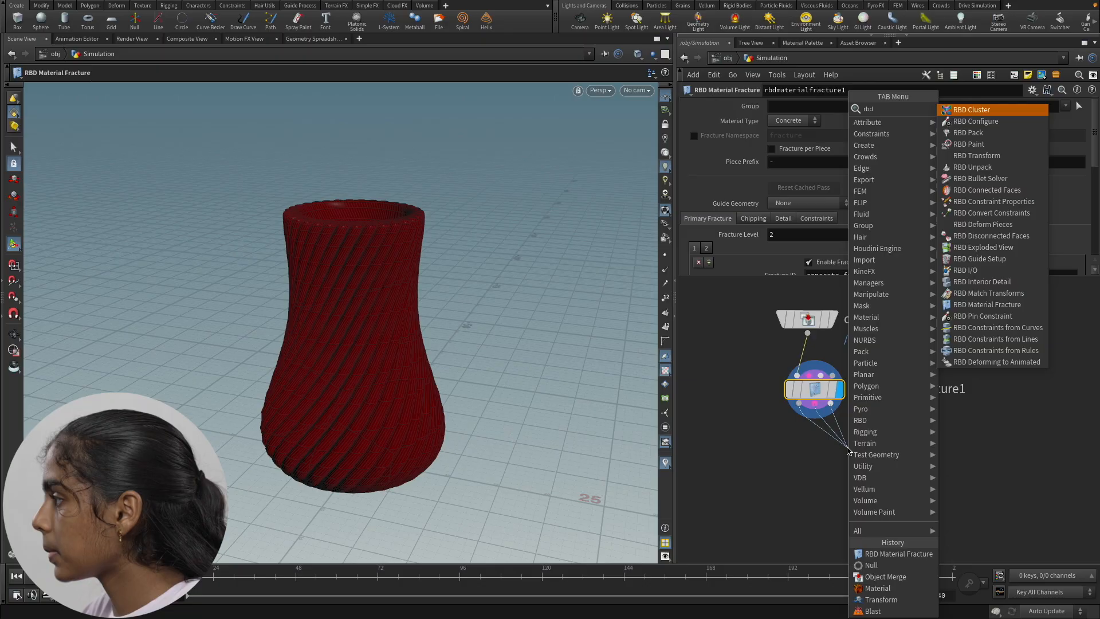
pyautogui.write('explo')
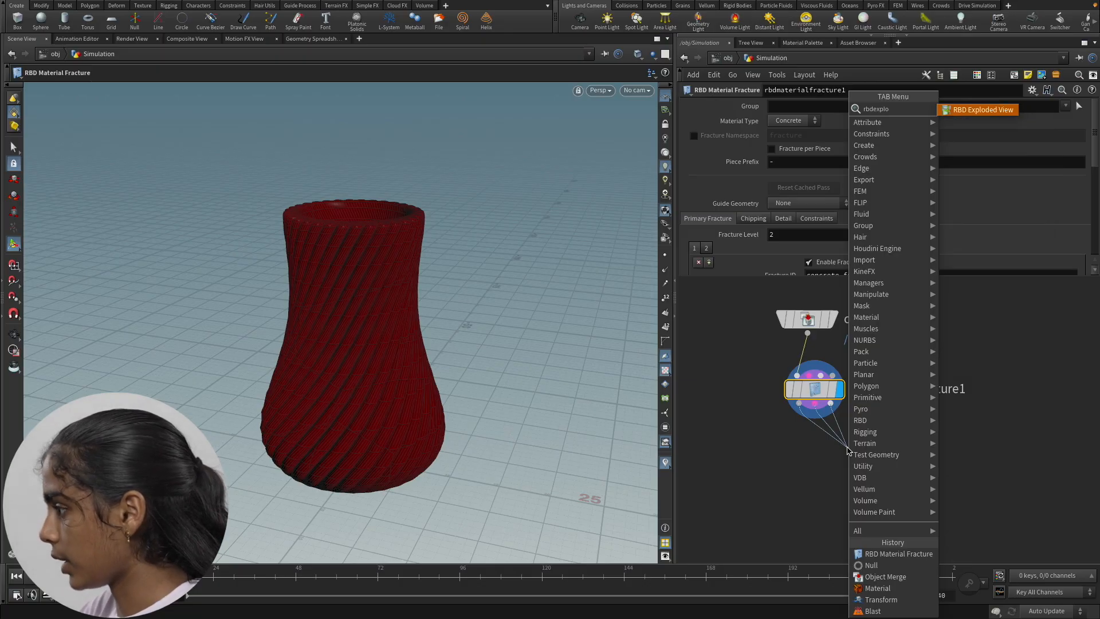
pyautogui.press('Return')
pyautogui.click(848, 450)
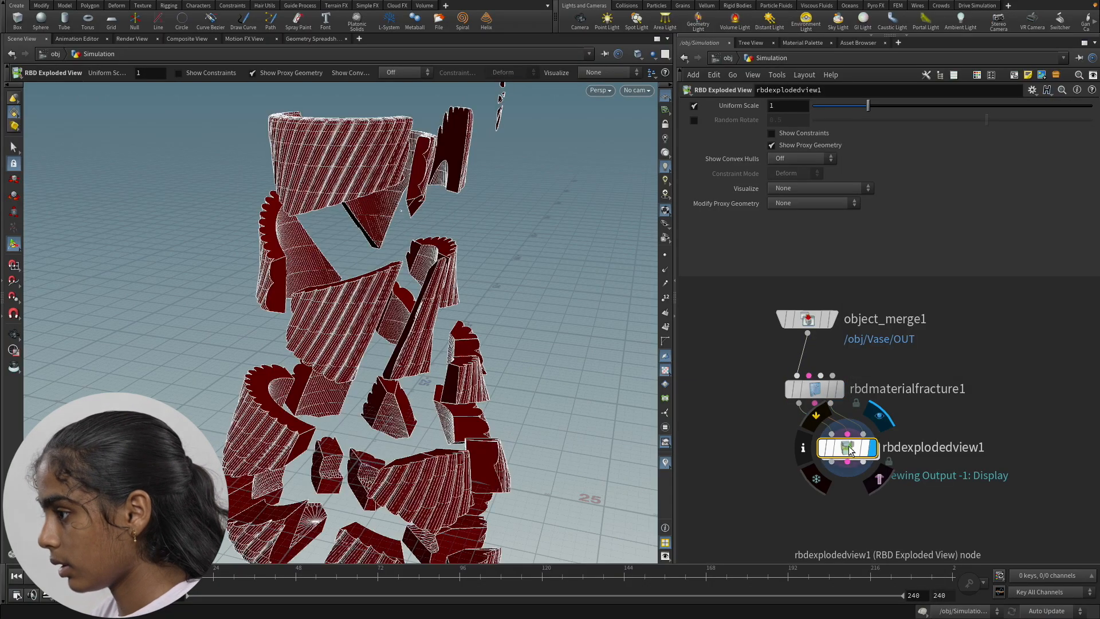
pyautogui.moveTo(849, 451); pyautogui.dragTo(881, 453)
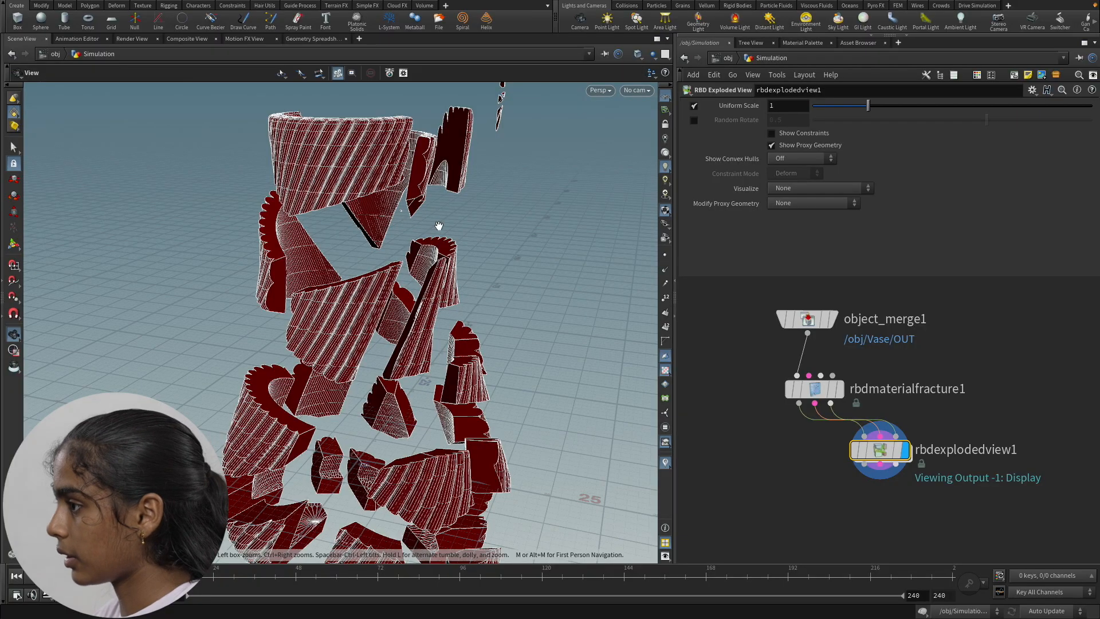
# Turn off Show Proxy Geometry on the RBD Exploded View node.
pyautogui.keyDown('alt'); pyautogui.moveTo(439, 226); pyautogui.dragTo(383, 304); pyautogui.keyUp('alt')
pyautogui.scroll(5, 364, 179)
pyautogui.keyDown('alt'); pyautogui.moveTo(385, 173); pyautogui.dragTo(397, 235); pyautogui.keyUp('alt')
pyautogui.scroll(5, 345, 240)
pyautogui.moveTo(253, 226); pyautogui.dragTo(403, 248)
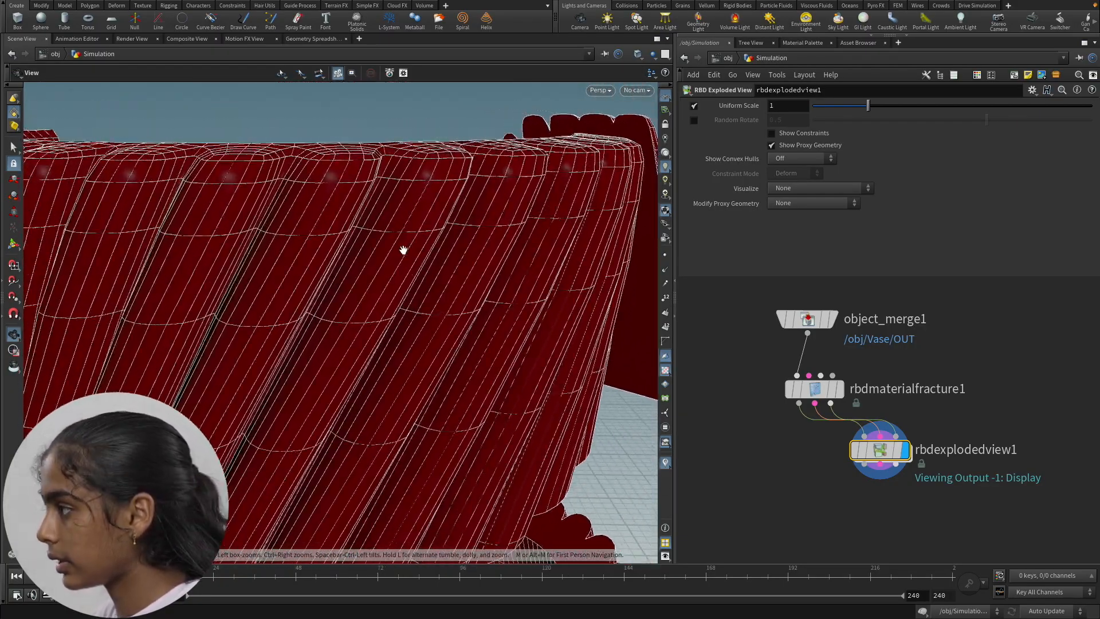
pyautogui.scroll(6, 326, 180)
pyautogui.scroll(-3, 327, 182)
pyautogui.scroll(-3, 326, 182)
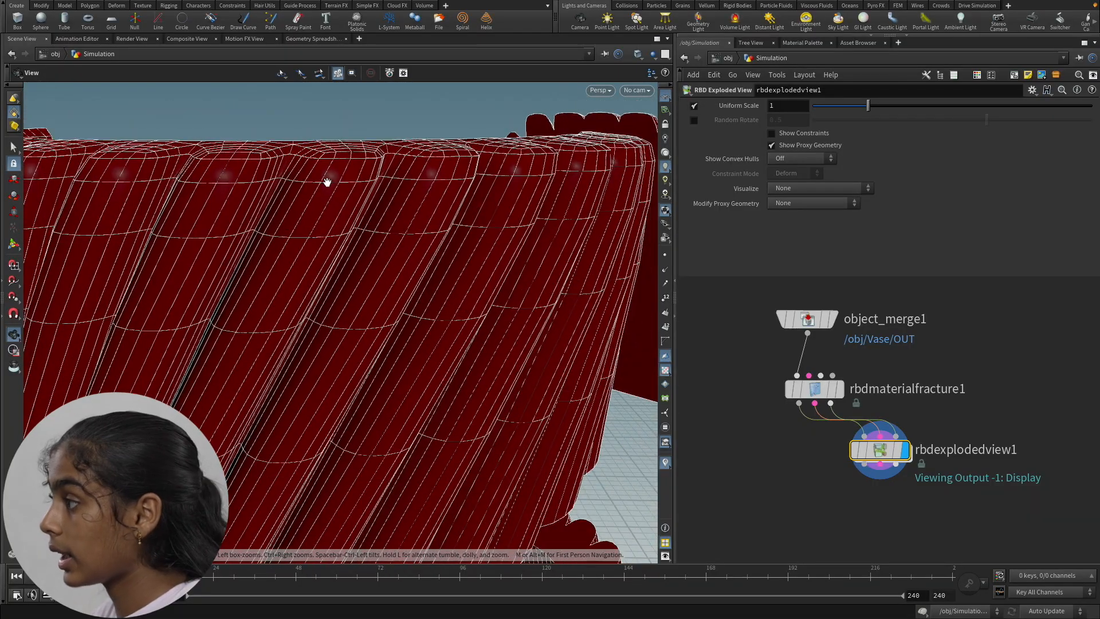
pyautogui.scroll(-5, 326, 182)
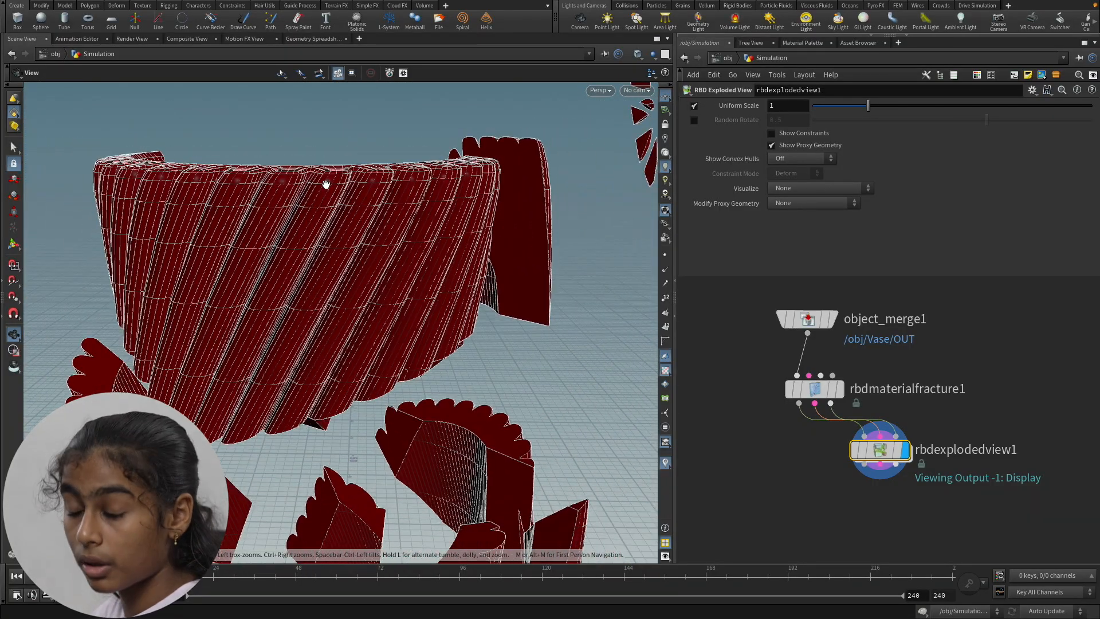
pyautogui.press('Return')
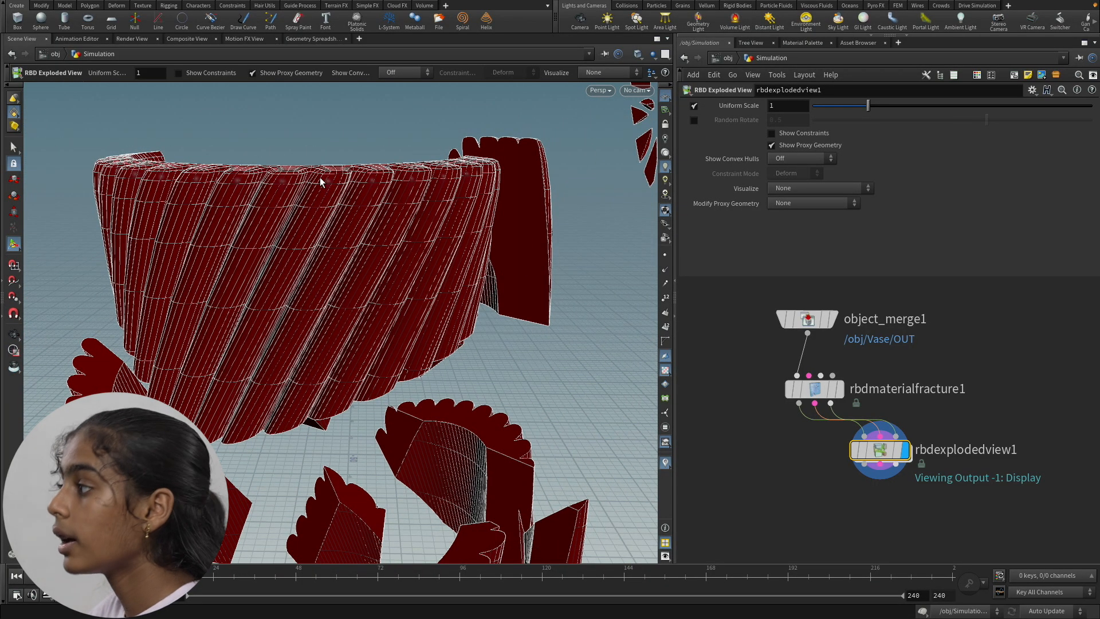
pyautogui.click(784, 144)
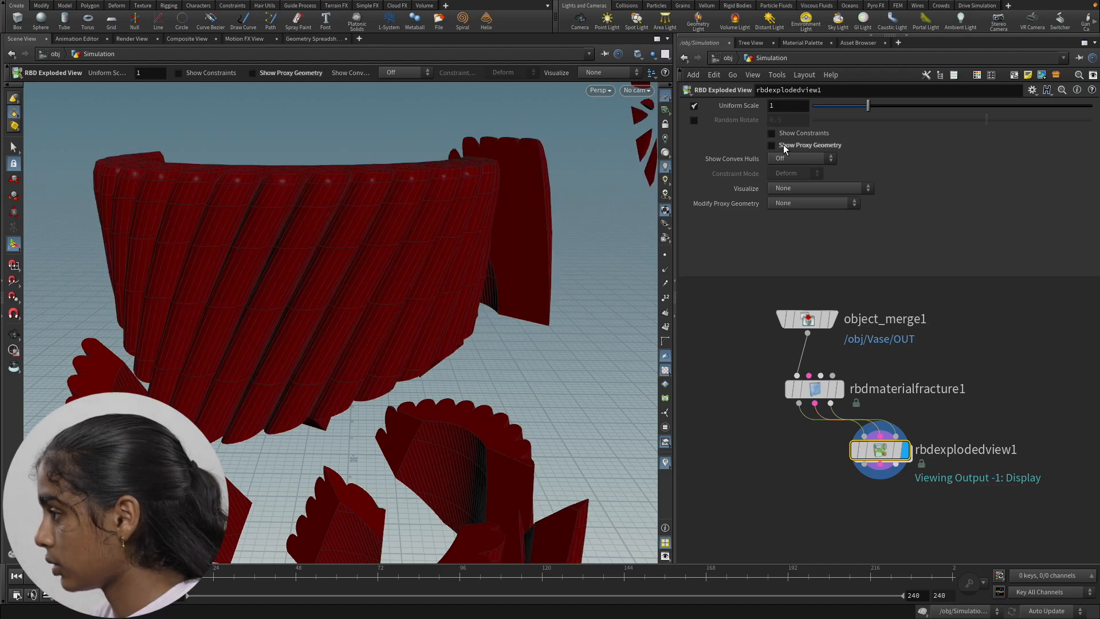
# Examine the shape and cut faces of the exploded vase pieces up close and from several sides.
pyautogui.keyDown('alt'); pyautogui.scroll(-4, 445, 327); pyautogui.keyUp('alt')
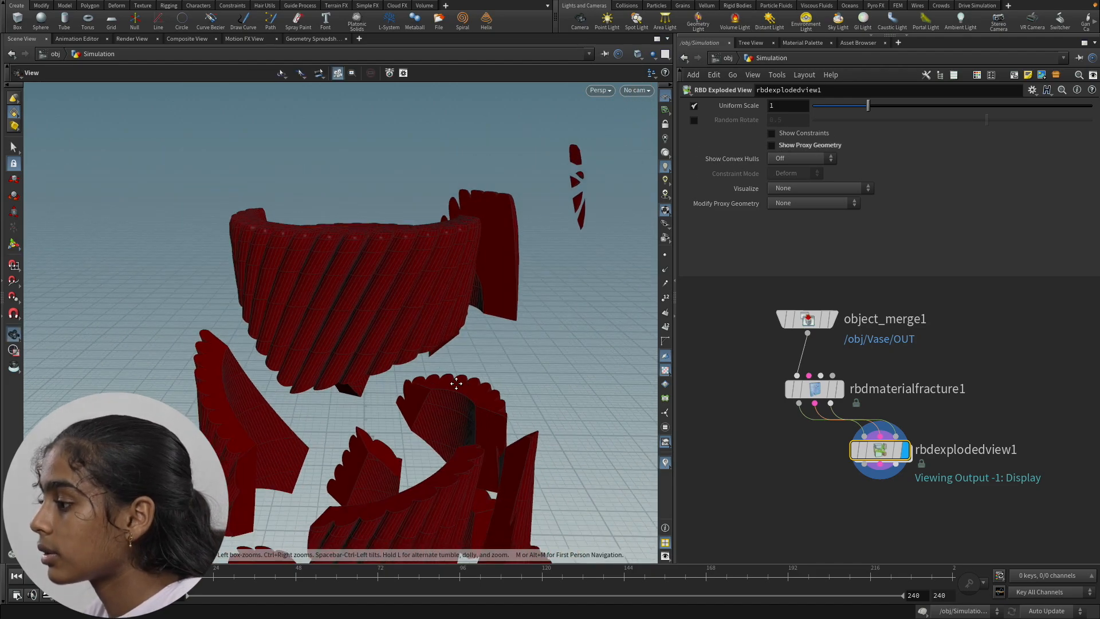
pyautogui.keyDown('alt'); pyautogui.moveTo(447, 383); pyautogui.dragTo(411, 334, button='middle'); pyautogui.keyUp('alt')
pyautogui.keyDown('alt'); pyautogui.scroll(-2, 446, 209); pyautogui.keyUp('alt')
pyautogui.keyDown('alt'); pyautogui.scroll(-6, 446, 210); pyautogui.keyUp('alt')
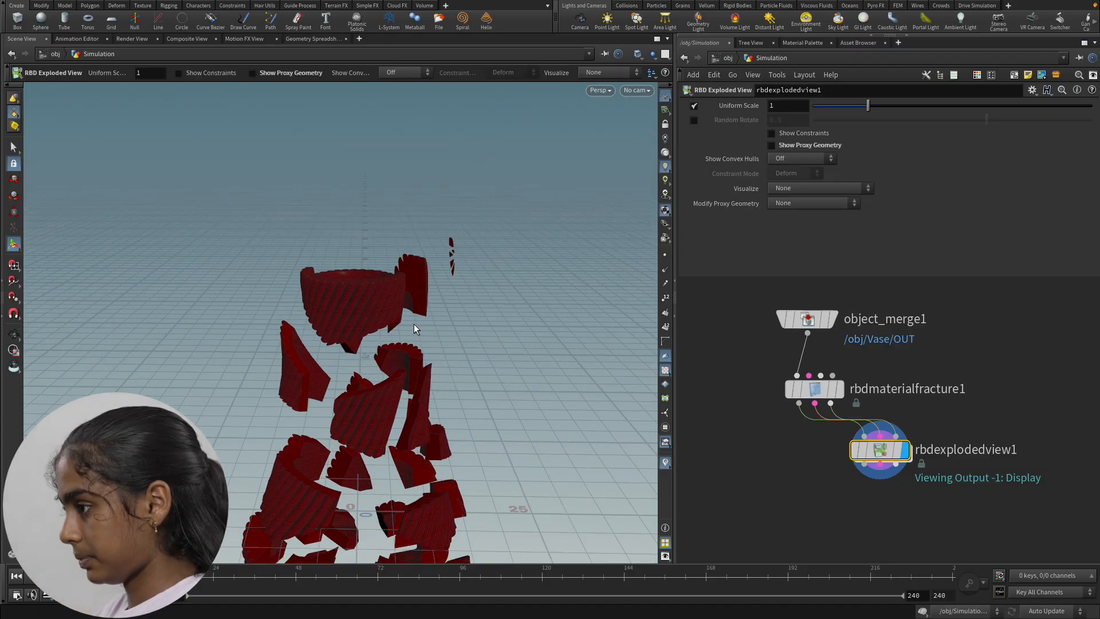
pyautogui.keyDown('alt'); pyautogui.moveTo(414, 296); pyautogui.dragTo(416, 241); pyautogui.keyUp('alt')
pyautogui.scroll(10, 402, 298)
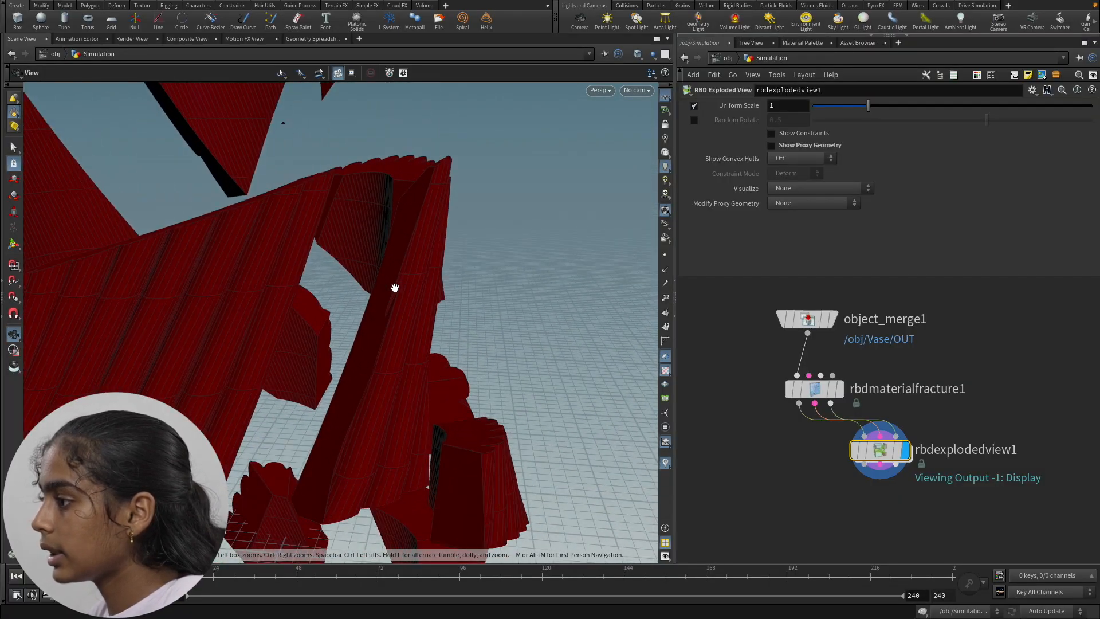
pyautogui.scroll(8, 406, 304)
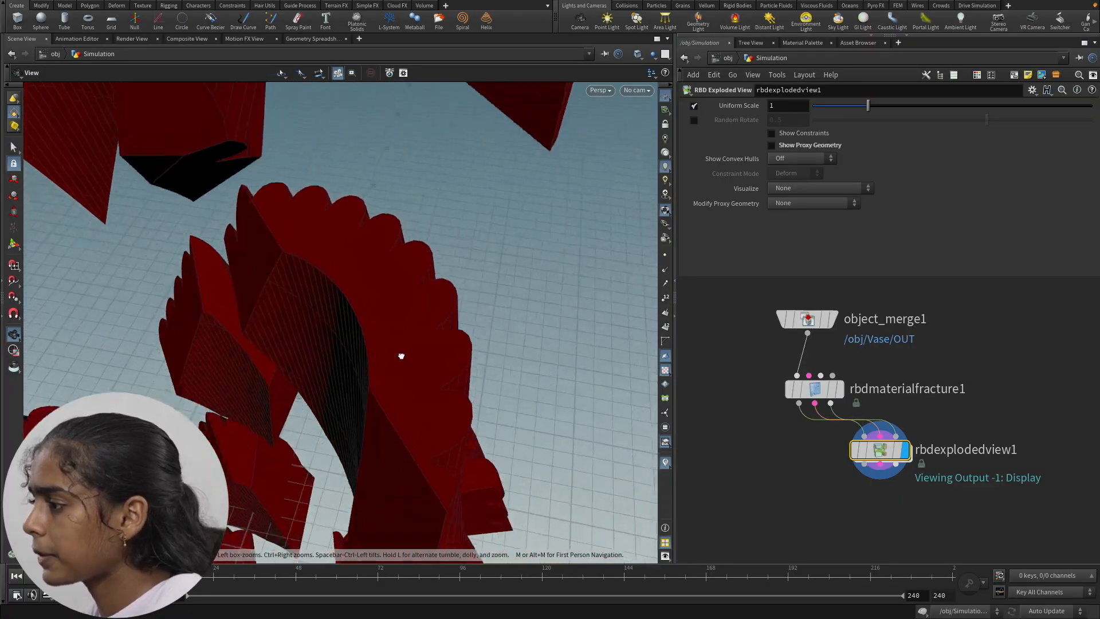
pyautogui.scroll(-10, 287, 278)
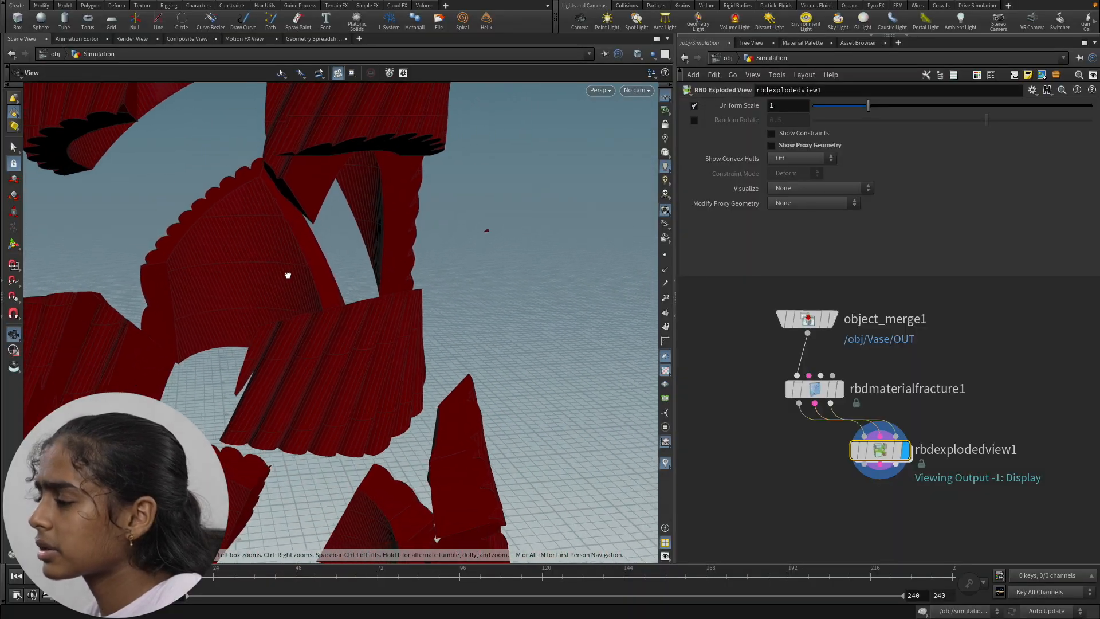
pyautogui.scroll(-10, 296, 273)
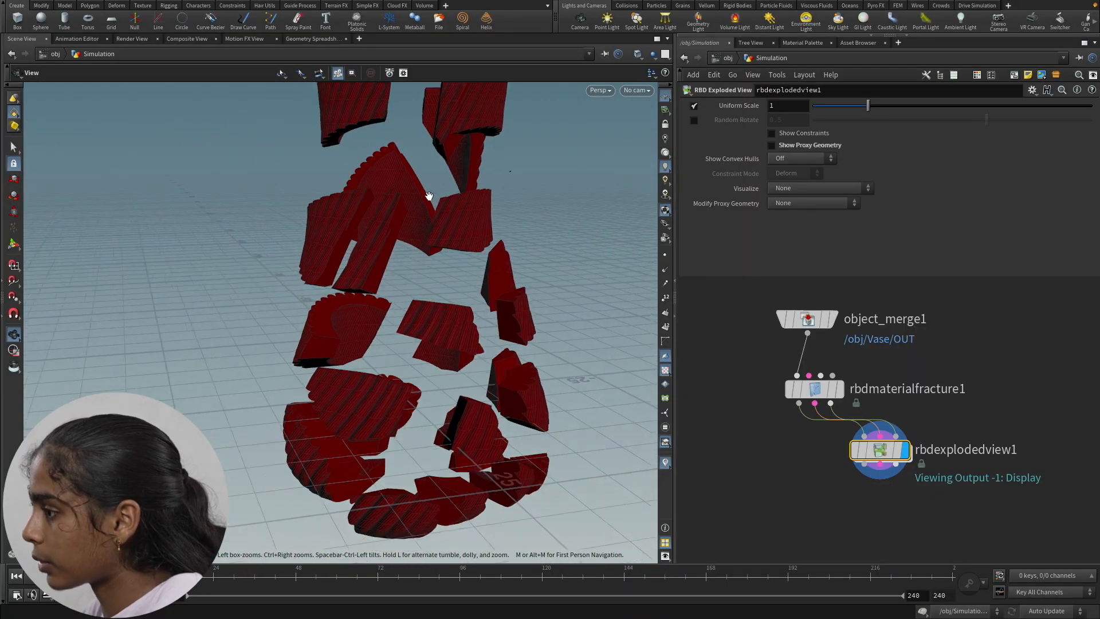
pyautogui.moveTo(444, 207); pyautogui.dragTo(369, 226)
pyautogui.scroll(4, 406, 152)
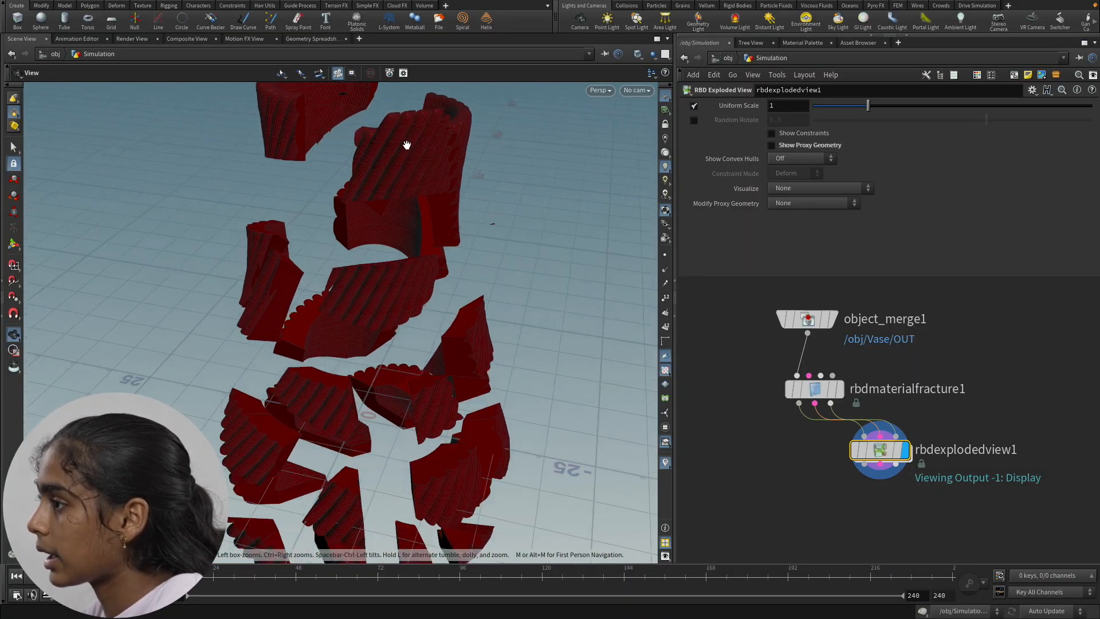
pyautogui.moveTo(408, 148); pyautogui.dragTo(392, 214, button='middle')
pyautogui.press('Return')
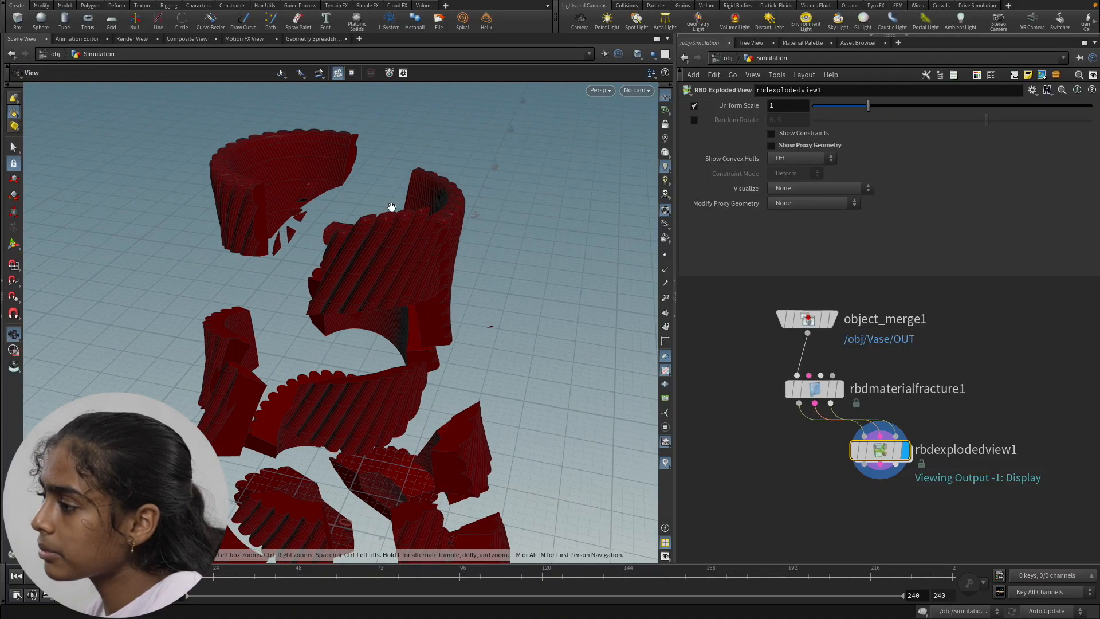
pyautogui.scroll(4, 391, 208)
pyautogui.keyDown('alt'); pyautogui.moveTo(388, 208); pyautogui.dragTo(418, 240); pyautogui.keyUp('alt')
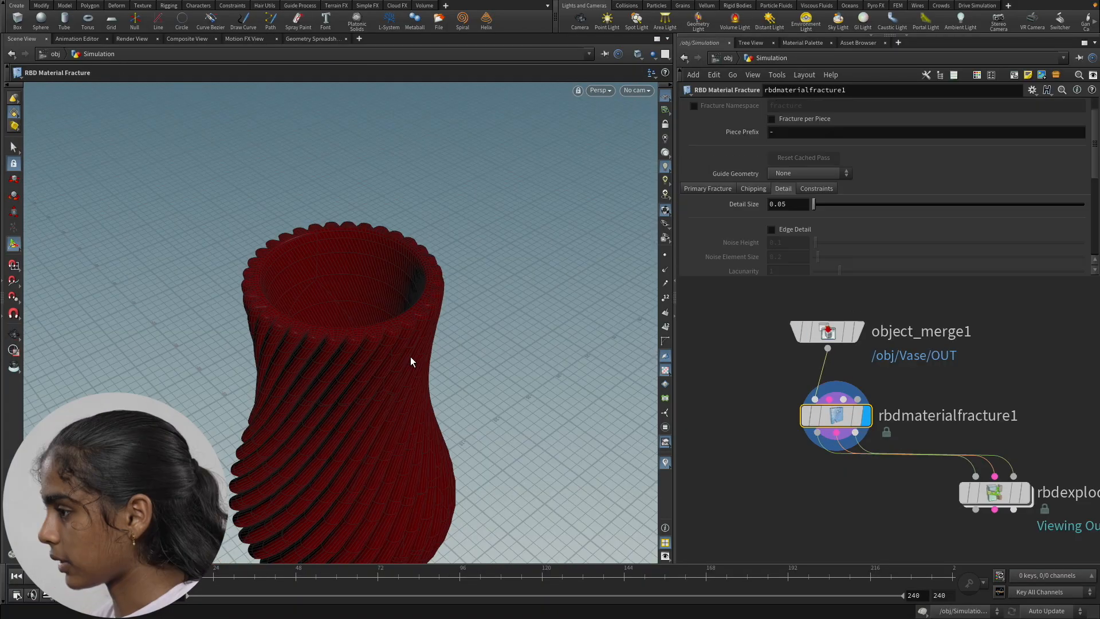
# Align the RBD Exploded View node directly below RBD Material Fracture and display its output in the viewport.
pyautogui.keyDown('alt'); pyautogui.moveTo(368, 457); pyautogui.dragTo(372, 210); pyautogui.keyUp('alt')
pyautogui.scroll(3, 364, 348)
pyautogui.keyDown('alt'); pyautogui.moveTo(364, 349); pyautogui.dragTo(375, 311); pyautogui.keyUp('alt')
pyautogui.keyDown('alt'); pyautogui.moveTo(375, 311); pyautogui.dragTo(394, 423, button='middle'); pyautogui.keyUp('alt')
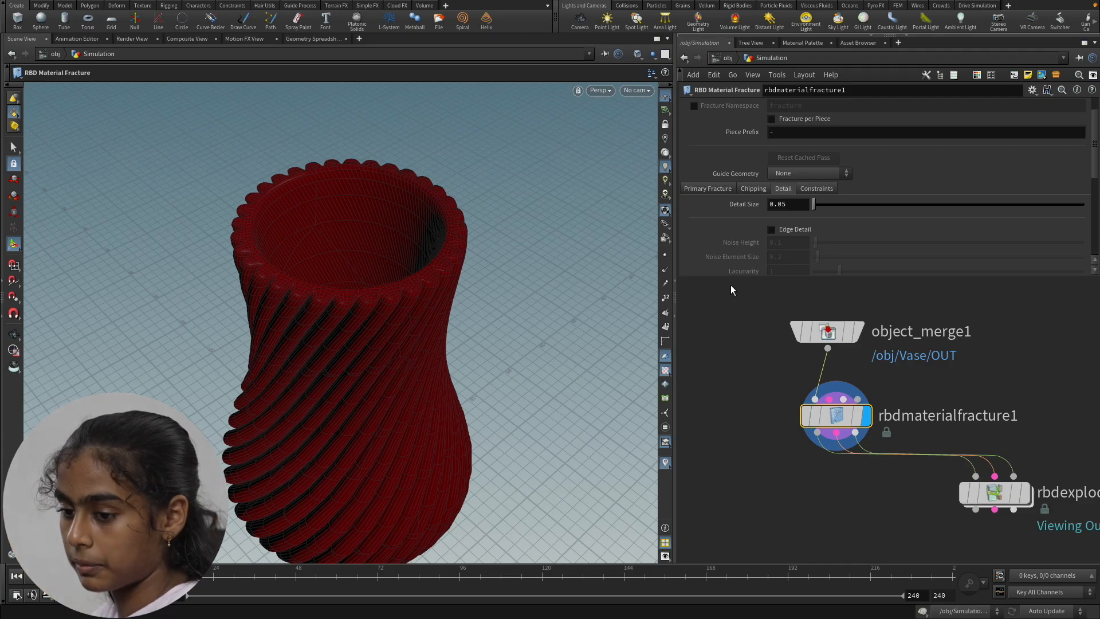
pyautogui.moveTo(995, 494); pyautogui.dragTo(870, 528)
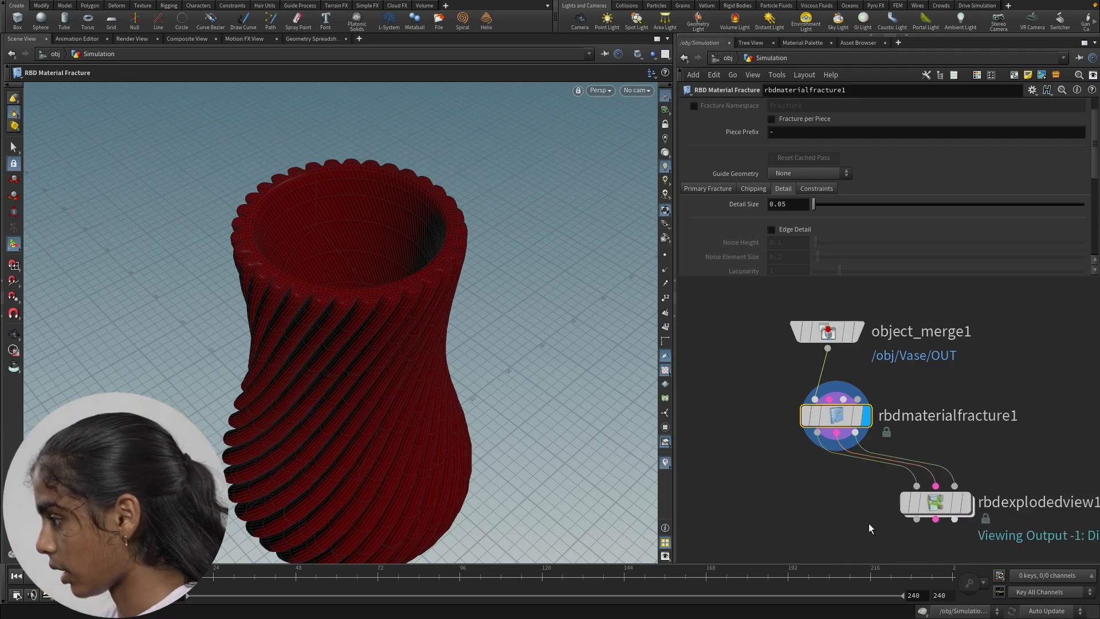
pyautogui.moveTo(948, 504); pyautogui.dragTo(847, 507)
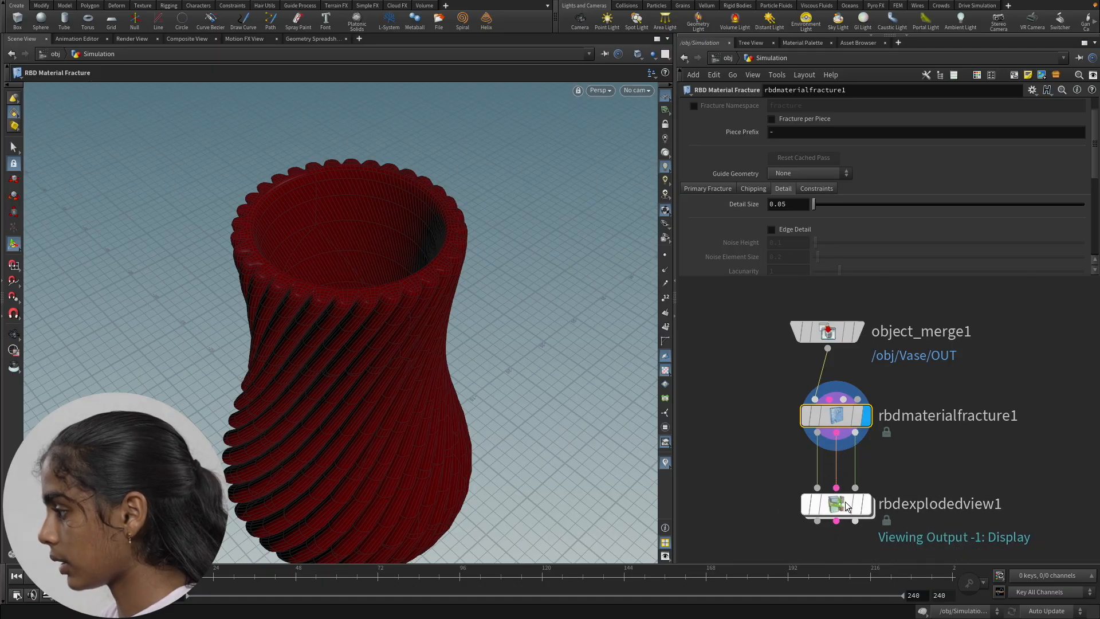
pyautogui.click(866, 505)
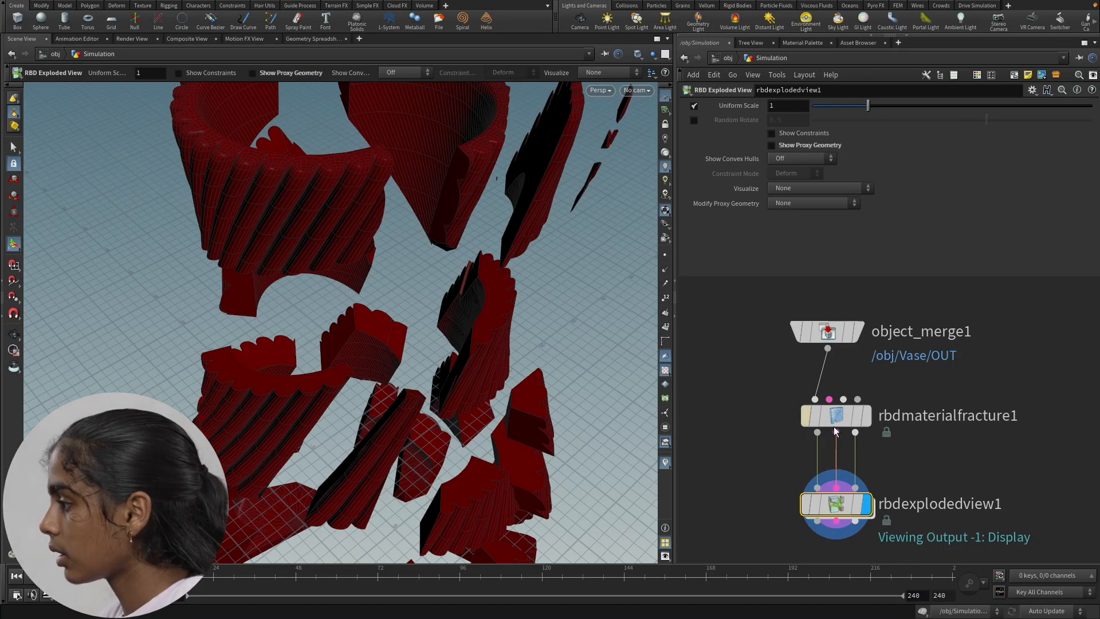
# Enable chipping on the RBD Material Fracture node and inspect the chipped pieces in the exploded view.
pyautogui.click(835, 424)
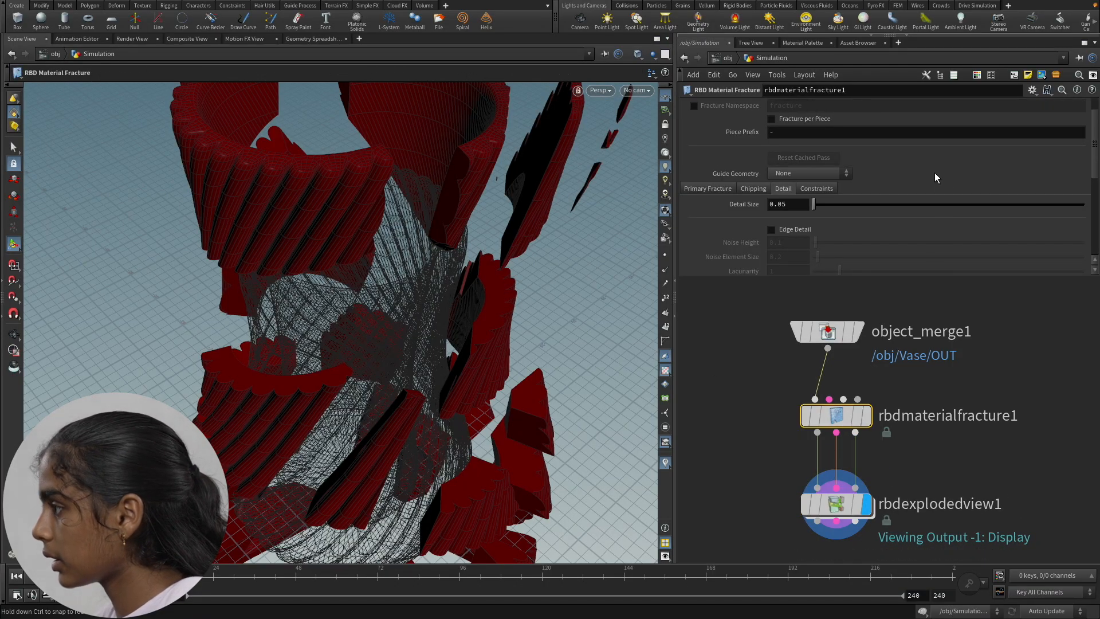
pyautogui.click(753, 189)
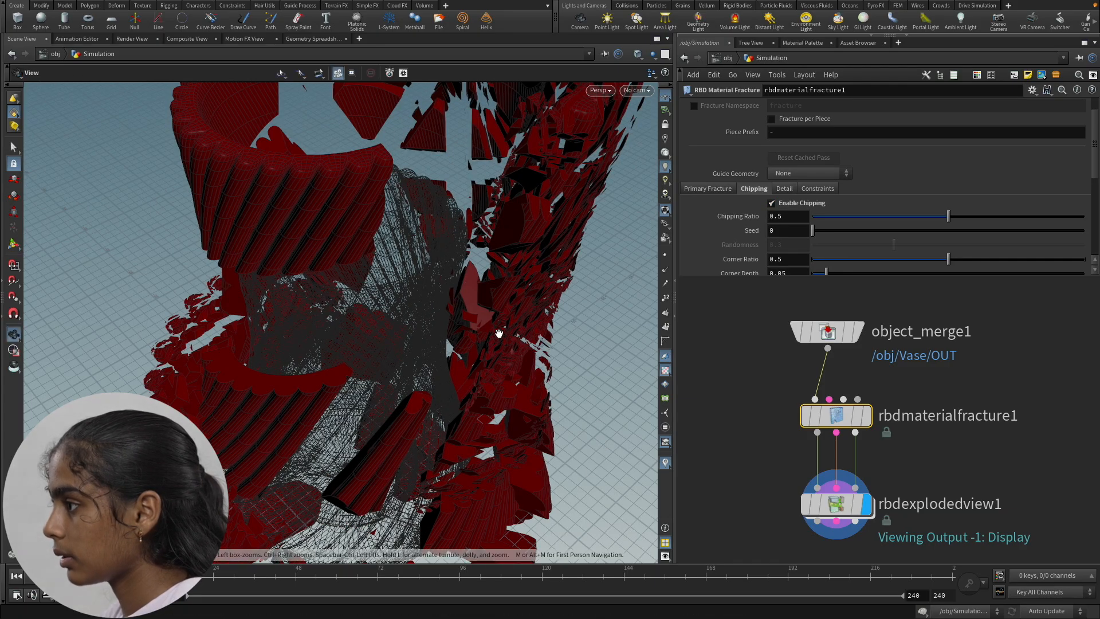
pyautogui.keyDown('alt'); pyautogui.moveTo(499, 332); pyautogui.dragTo(490, 208); pyautogui.keyUp('alt')
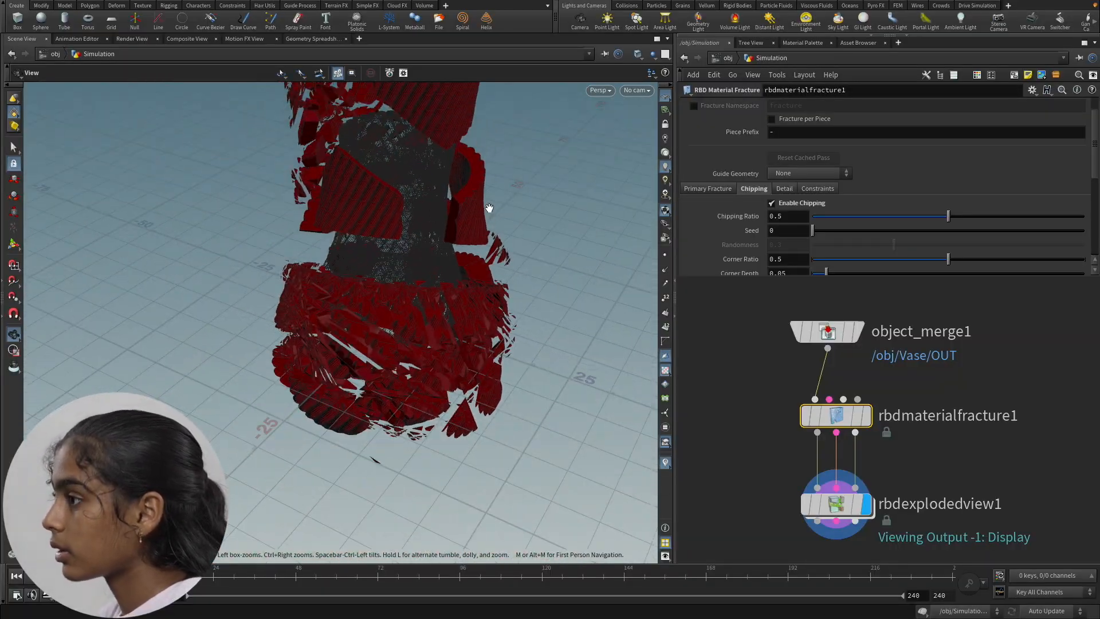
pyautogui.keyDown('alt'); pyautogui.moveTo(393, 196); pyautogui.dragTo(485, 168); pyautogui.keyUp('alt')
pyautogui.scroll(8, 350, 191)
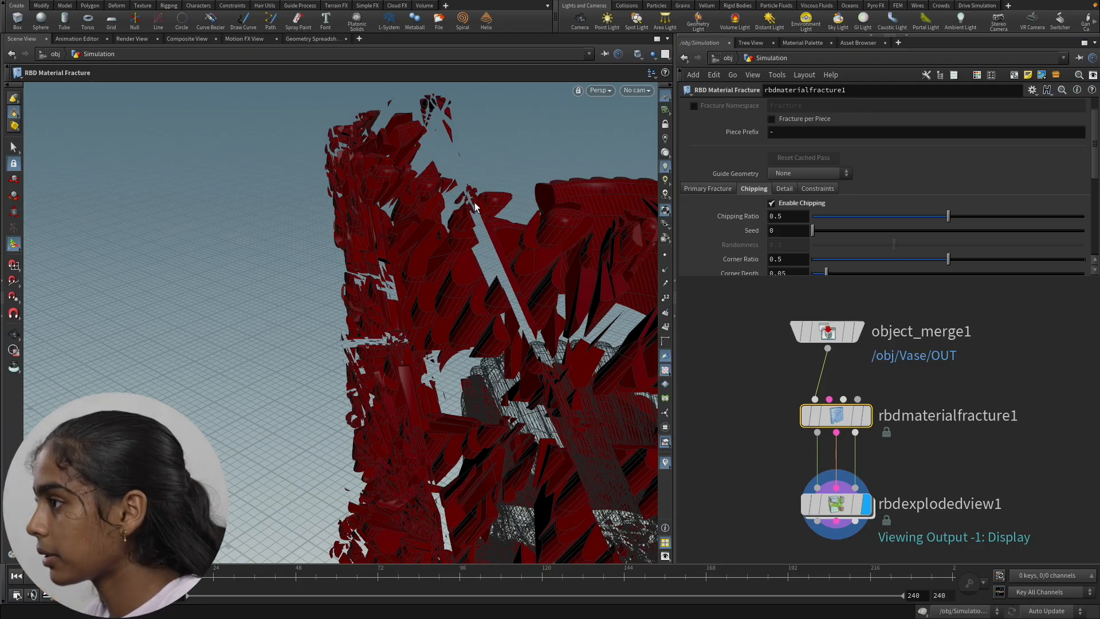
pyautogui.press('Escape')
pyautogui.moveTo(466, 160); pyautogui.dragTo(432, 235)
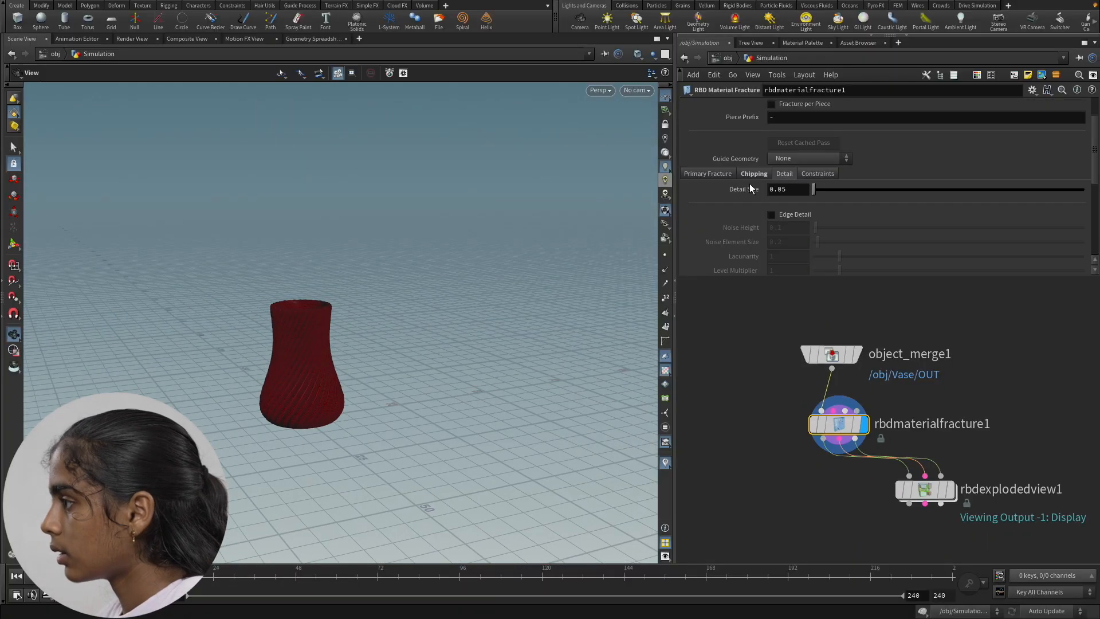
# Bring up the fracture node's chipping settings, display the RBD Exploded View output and shift that node slightly left to inspect the pieces.
pyautogui.click(757, 175)
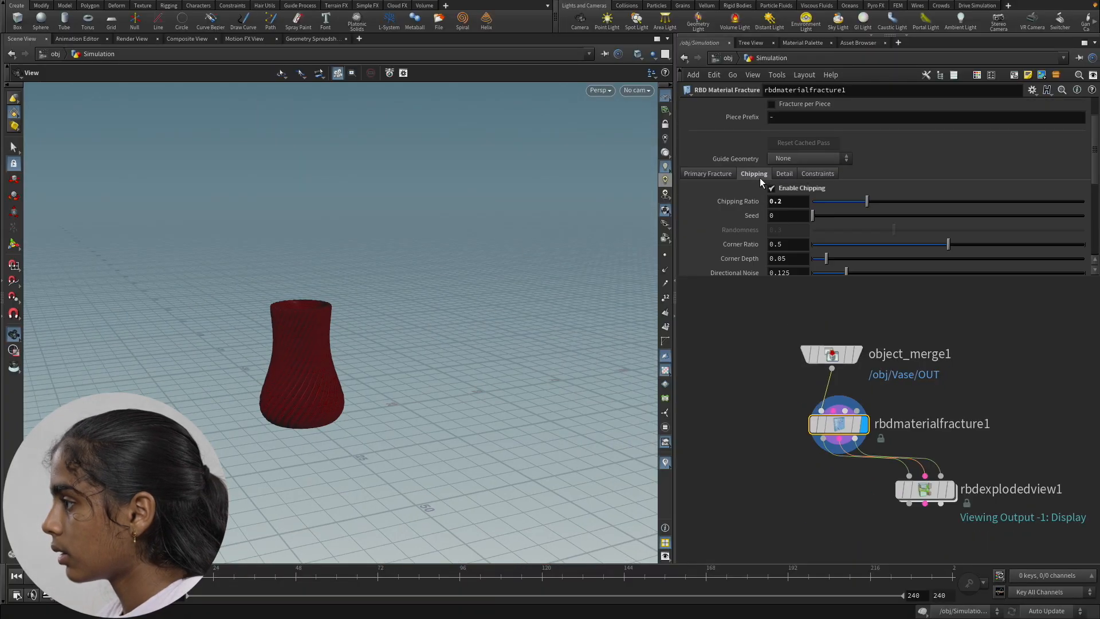
pyautogui.scroll(-2, 338, 346)
pyautogui.scroll(5, 318, 352)
pyautogui.moveTo(317, 352); pyautogui.dragTo(293, 382)
pyautogui.click(951, 490)
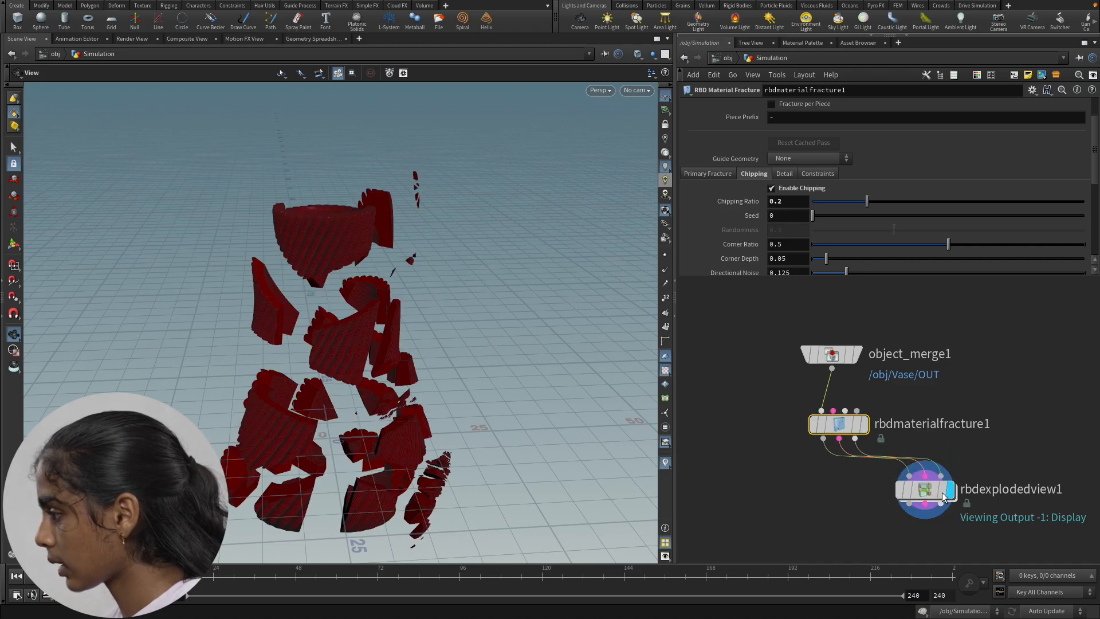
pyautogui.moveTo(936, 490); pyautogui.dragTo(919, 491)
pyautogui.moveTo(400, 212); pyautogui.dragTo(401, 289)
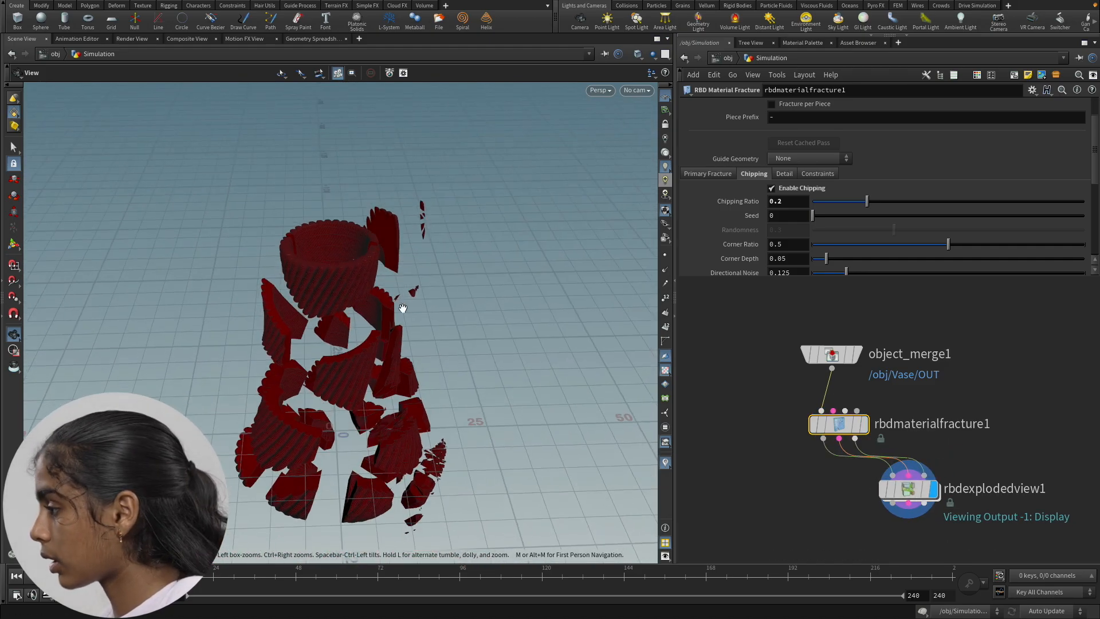
# Look through the RBD Material Fracture node's edge and interior detail settings and return to its chipping settings.
pyautogui.click(784, 174)
pyautogui.scroll(-2, 790, 176)
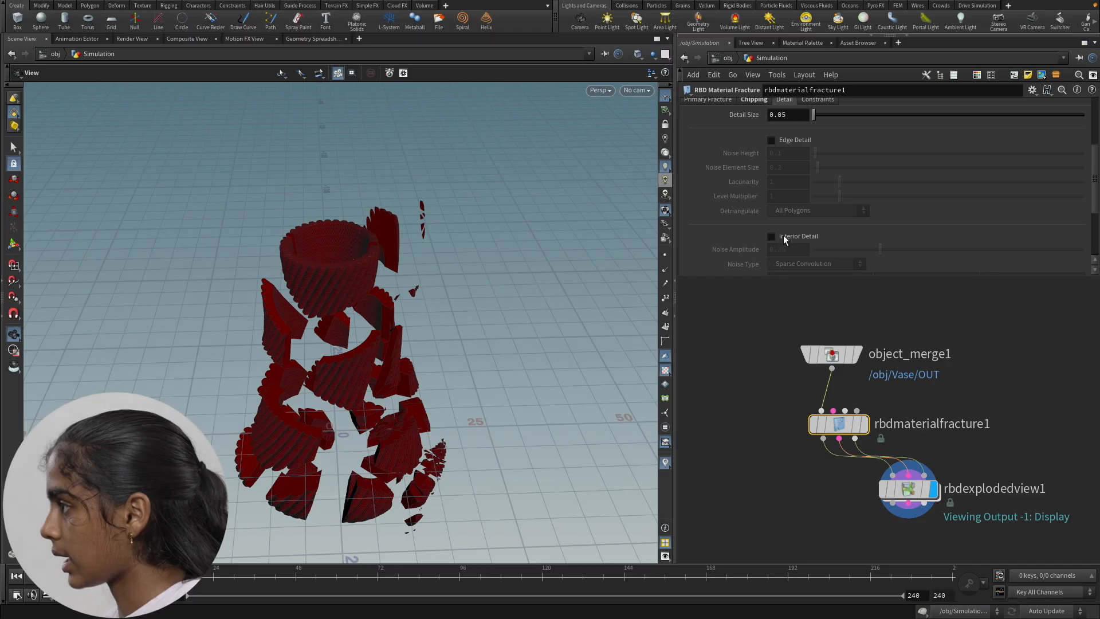
pyautogui.scroll(3, 772, 140)
pyautogui.click(754, 144)
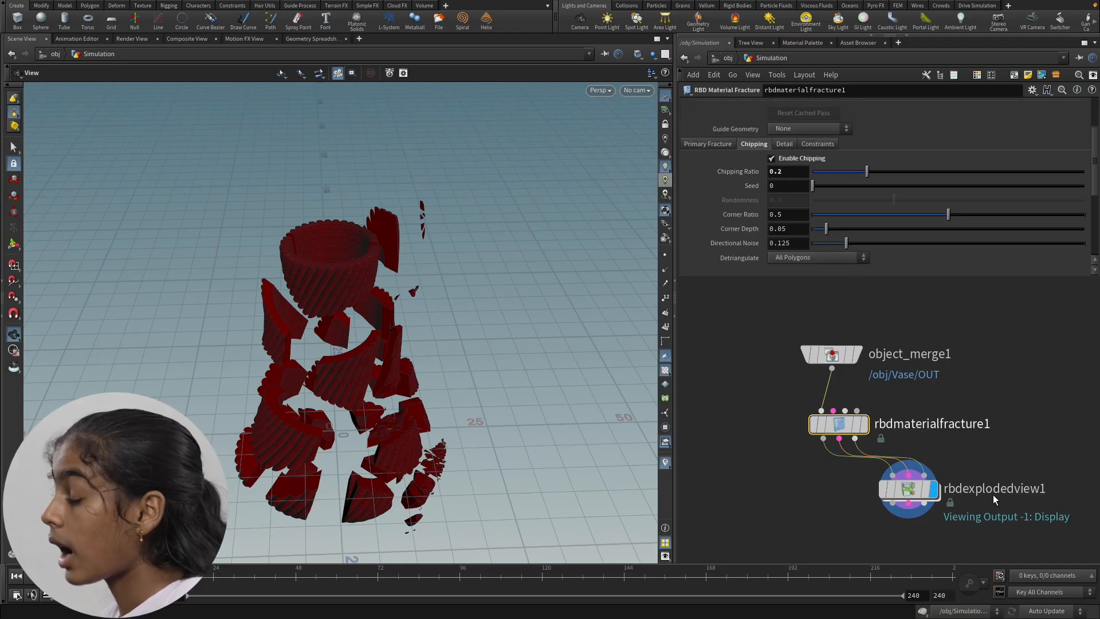
# Move the RBD Exploded View node farther to the right of the fracture chain and inspect the chipped vase pieces up close.
pyautogui.moveTo(911, 500); pyautogui.dragTo(991, 516)
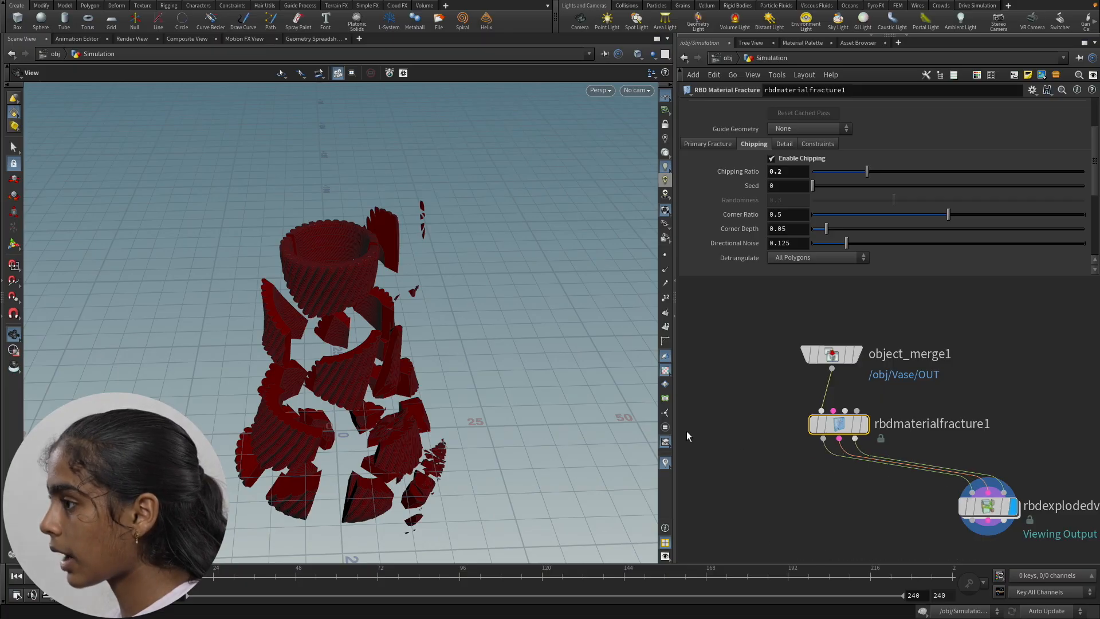
pyautogui.scroll(4, 420, 205)
pyautogui.moveTo(415, 306); pyautogui.dragTo(715, 450)
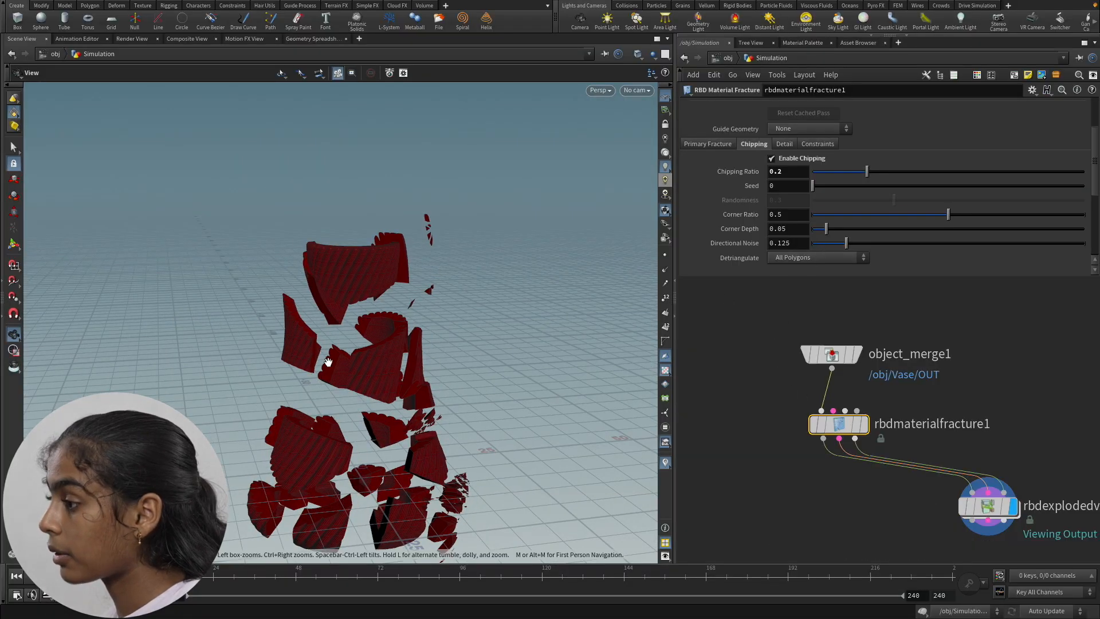
pyautogui.scroll(5, 330, 364)
pyautogui.scroll(8, 470, 342)
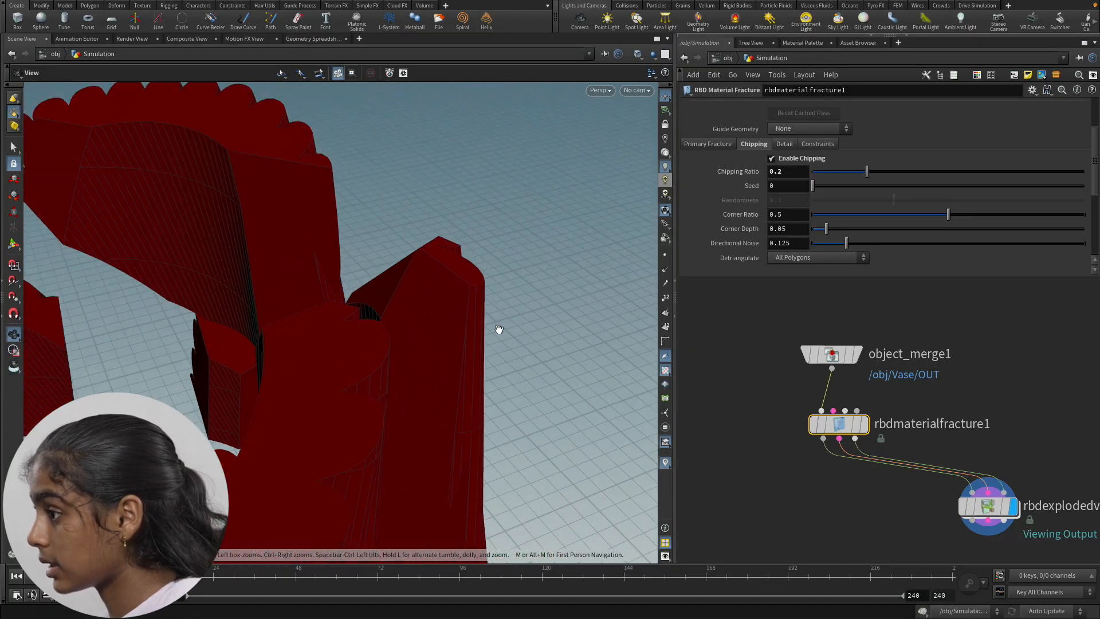
pyautogui.moveTo(452, 329); pyautogui.dragTo(404, 236)
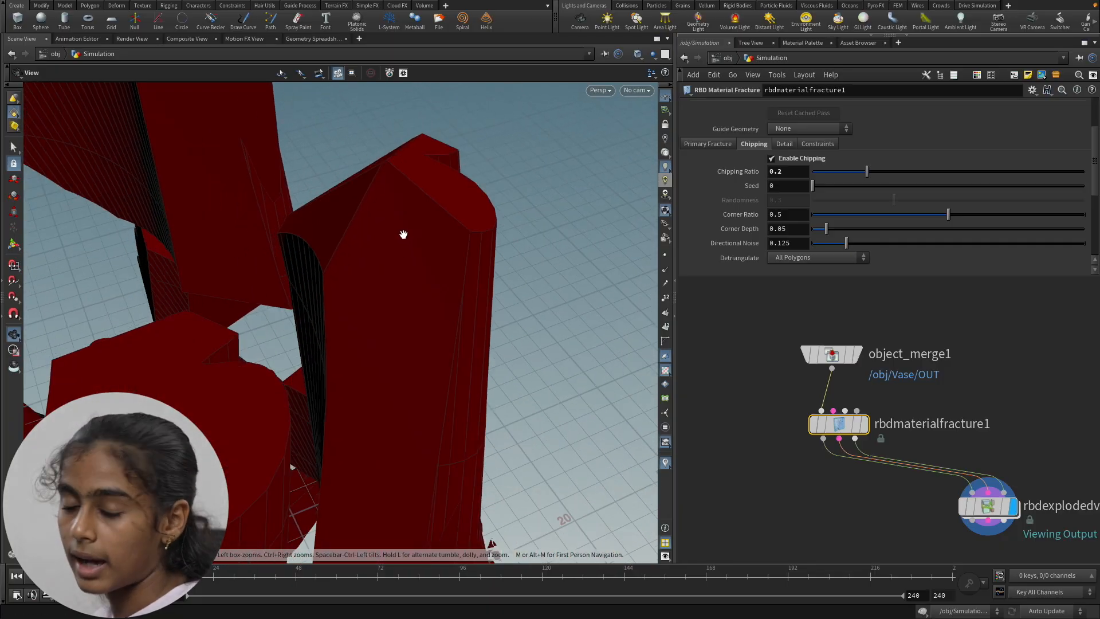
pyautogui.moveTo(401, 239); pyautogui.dragTo(403, 222)
pyautogui.moveTo(403, 222); pyautogui.dragTo(469, 294, button='right')
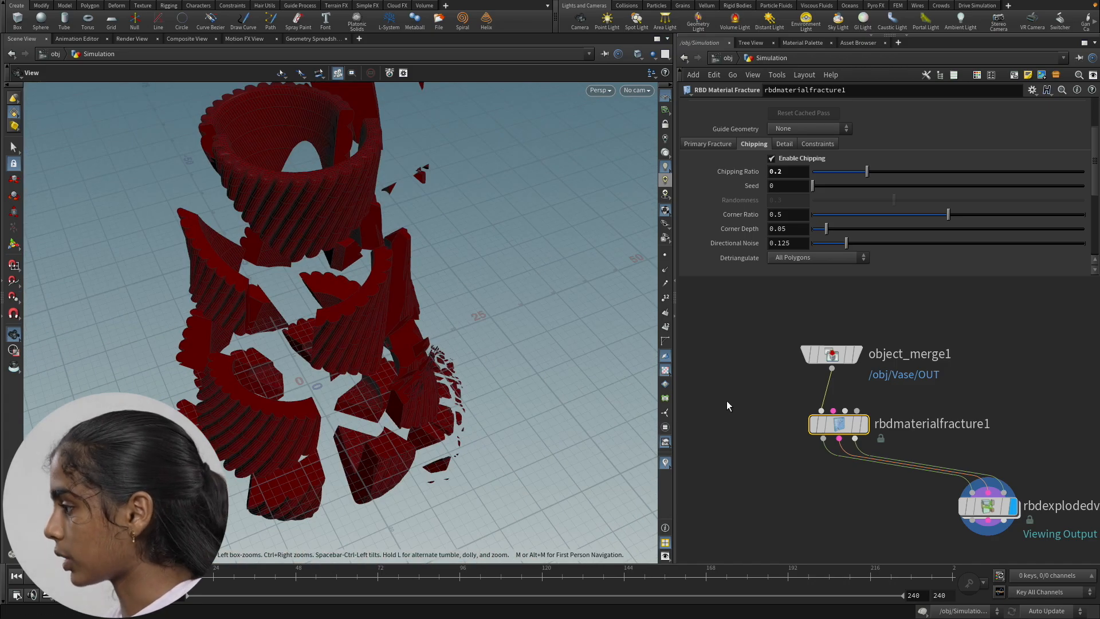
# Switch to the mat network and add a Principled Shader beside principledshader_vase.
pyautogui.click(732, 59)
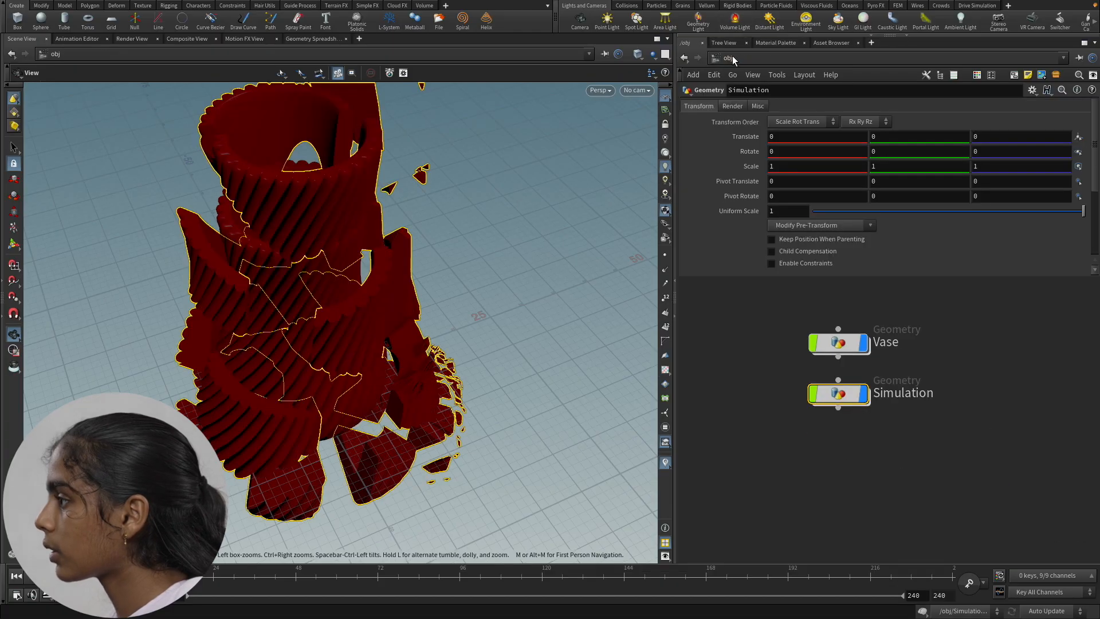
pyautogui.click(729, 59)
pyautogui.click(753, 98)
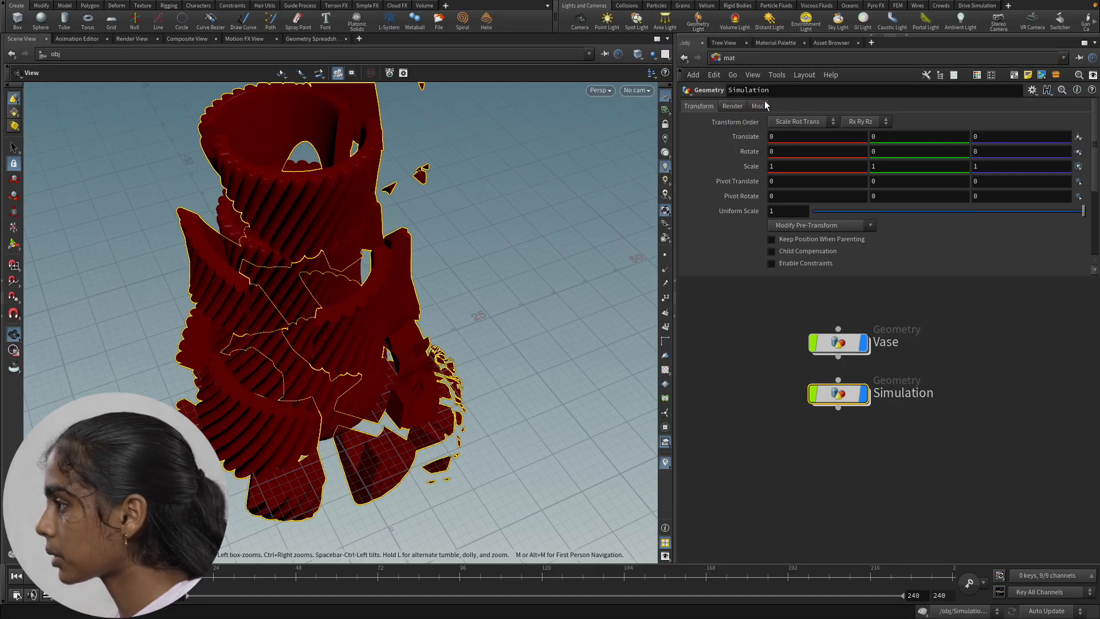
pyautogui.press('Tab')
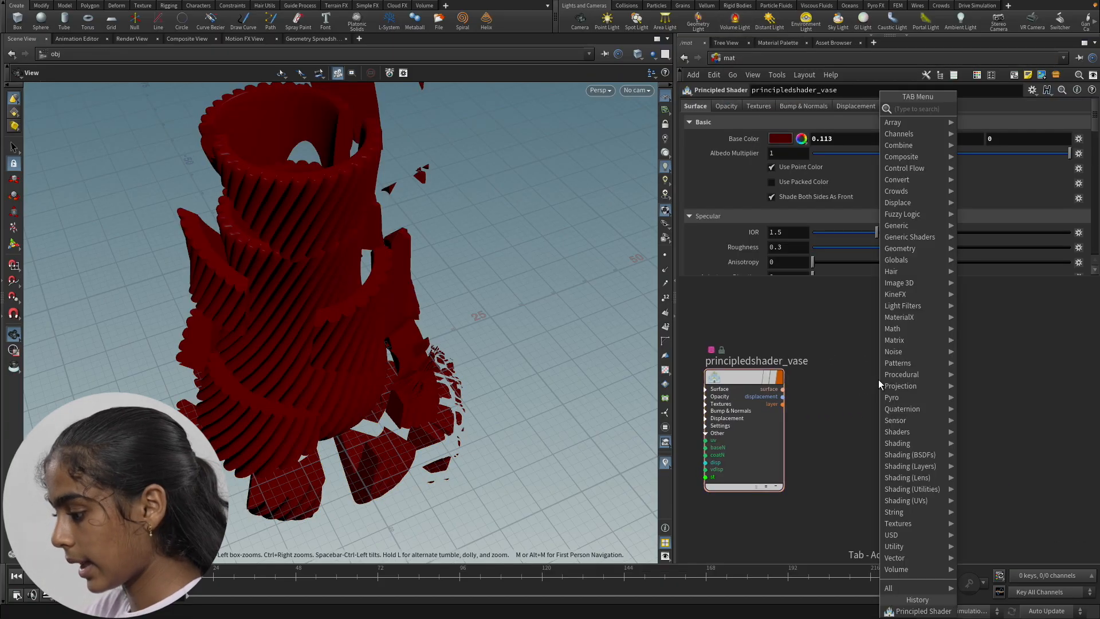
pyautogui.write('prin')
pyautogui.press('Down')
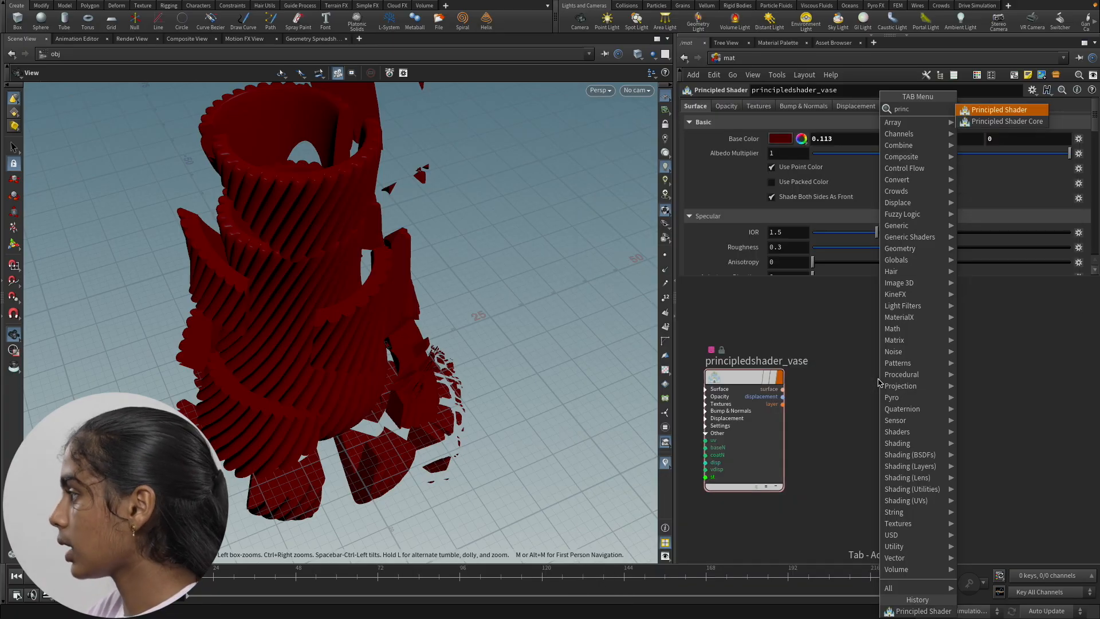
pyautogui.press('Return')
pyautogui.click(878, 380)
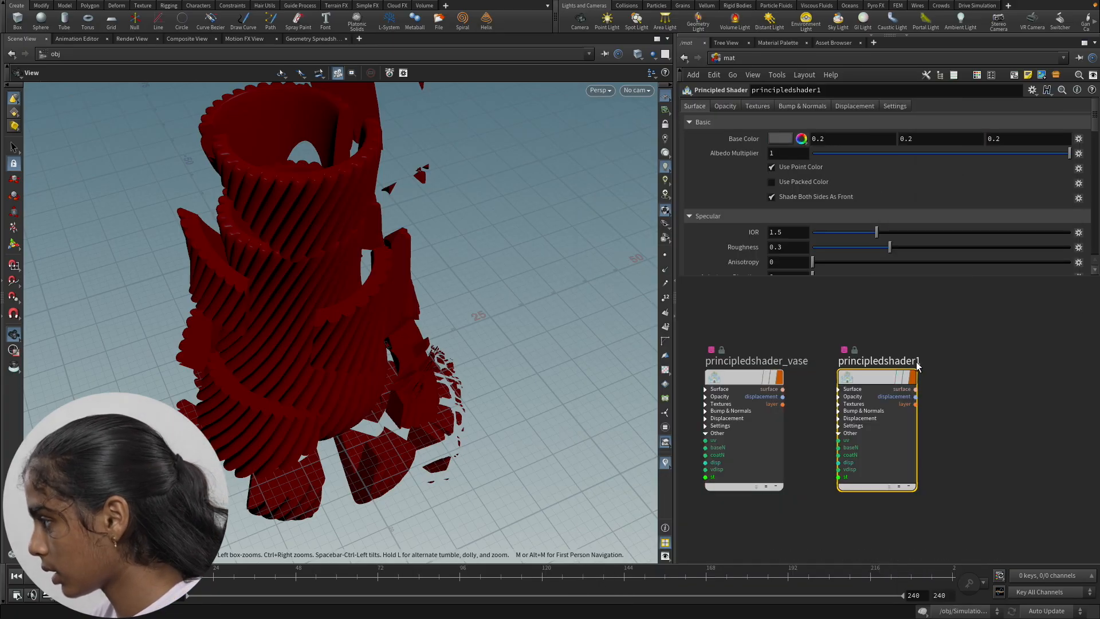
# Rename the new shader principledshader_inside and set its base color to light gray with all RGB values at 0.75.
pyautogui.doubleClick(885, 361)
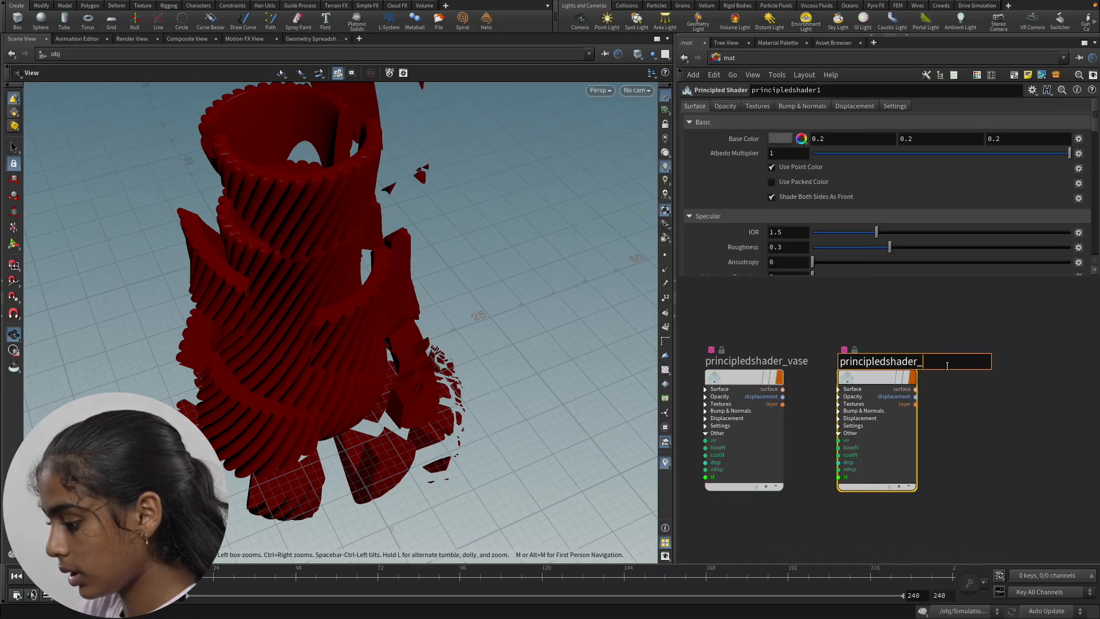
pyautogui.press('Return')
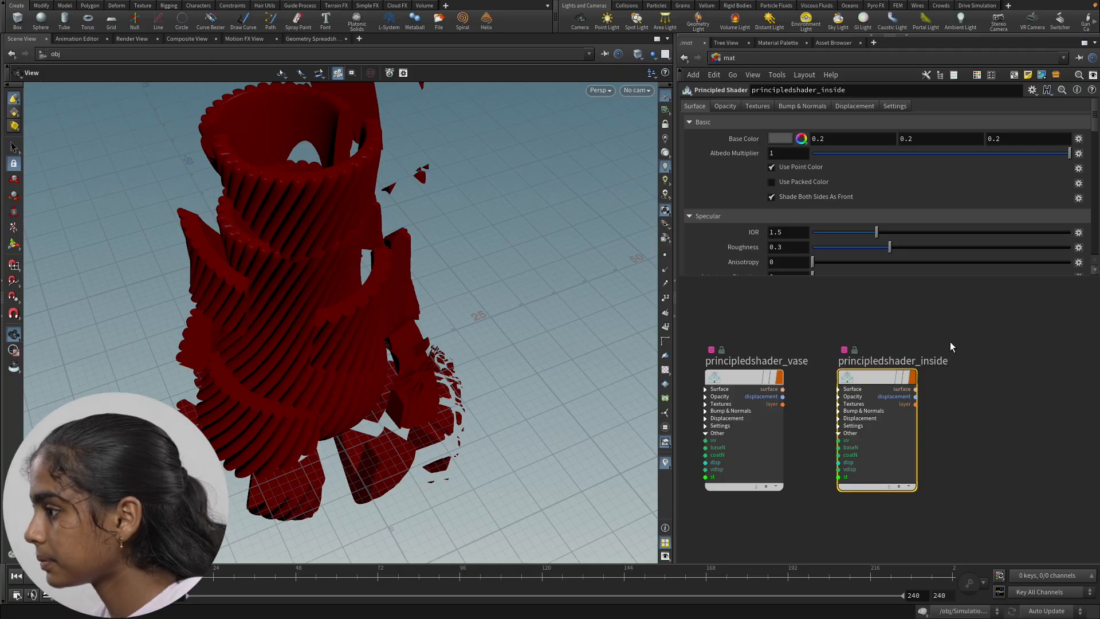
pyautogui.click(780, 138)
pyautogui.click(907, 116)
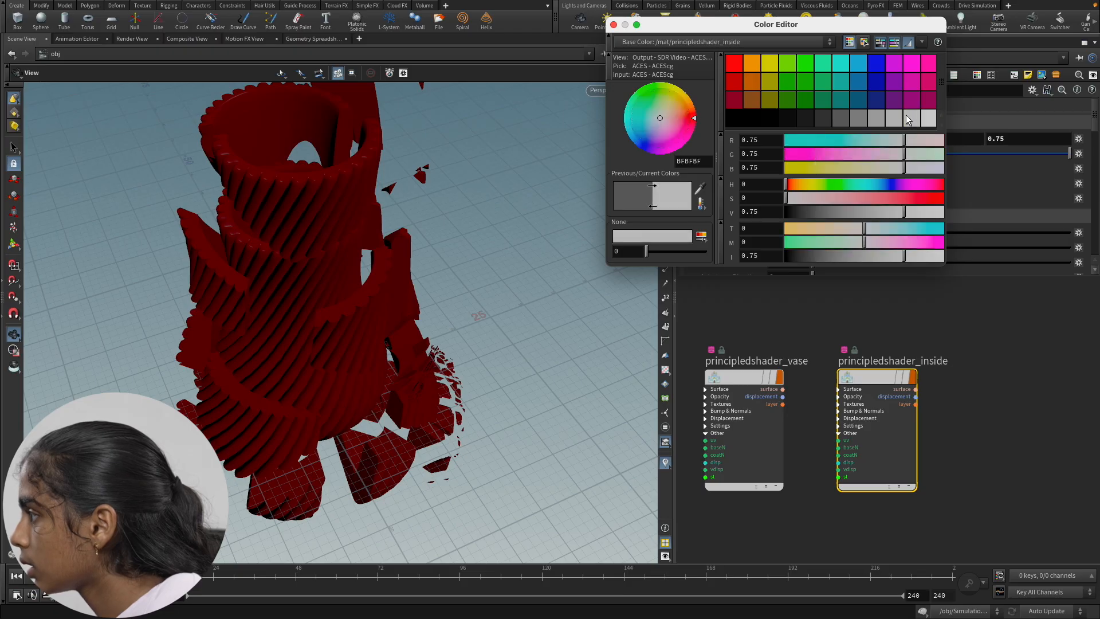
pyautogui.click(613, 24)
pyautogui.scroll(-1, 867, 138)
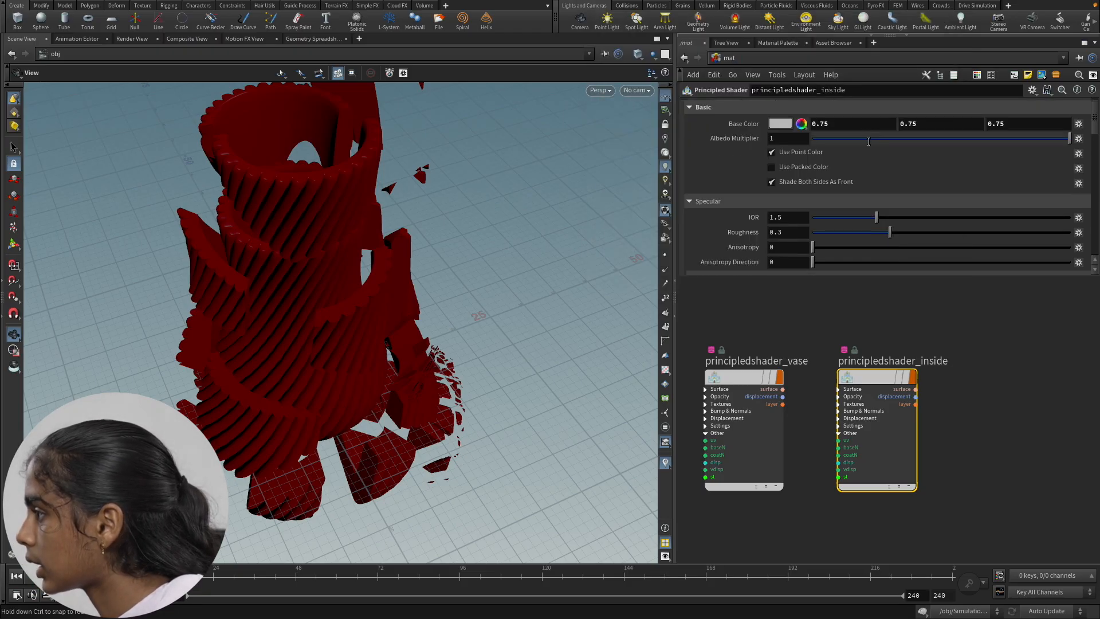
# Return to the Simulation network and insert a Material node between the fracture node's first output and RBD Exploded View.
pyautogui.click(728, 58)
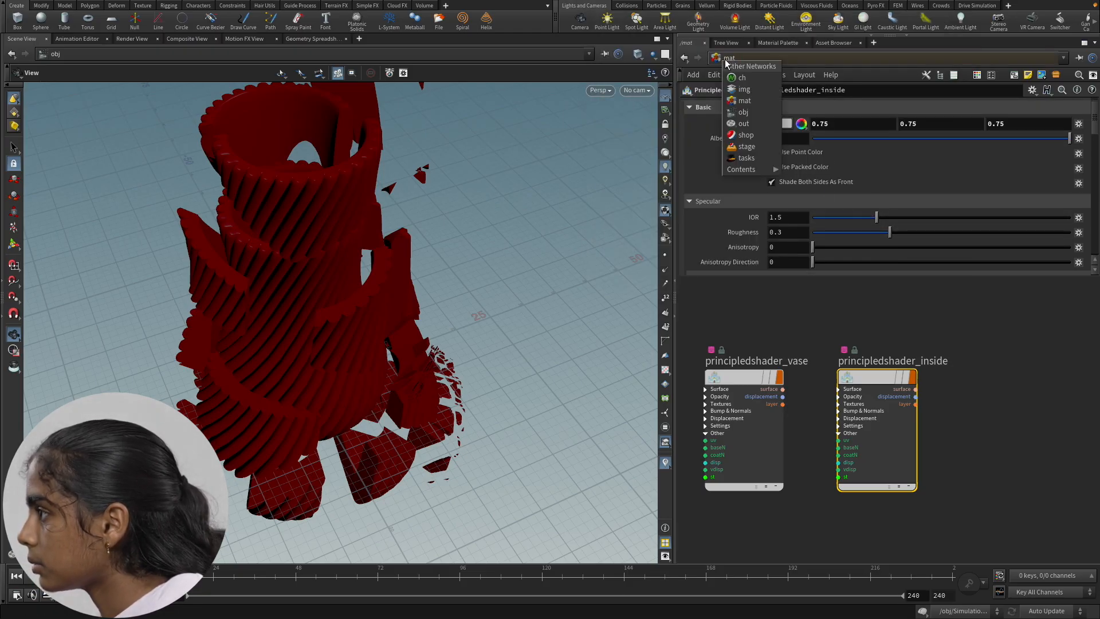
pyautogui.click(755, 113)
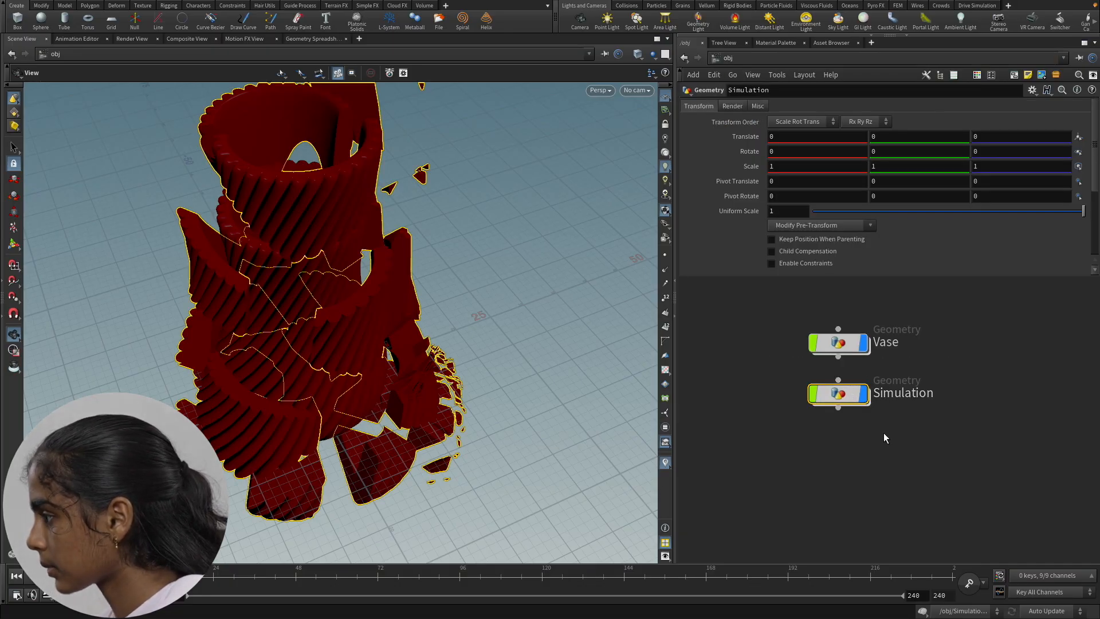
pyautogui.doubleClick(839, 394)
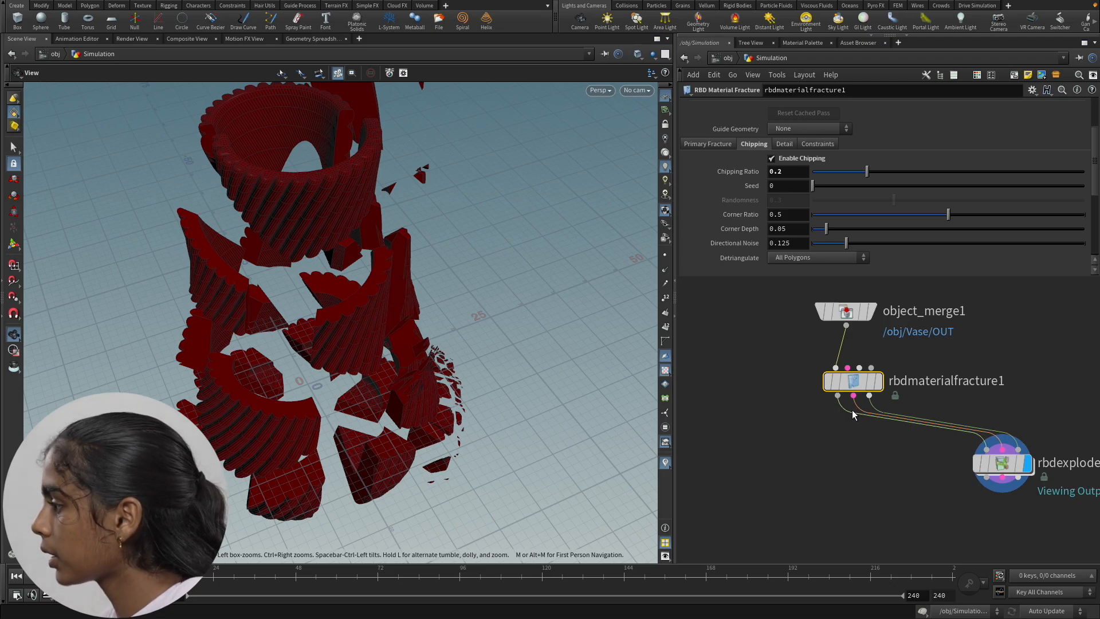
pyautogui.moveTo(850, 416); pyautogui.dragTo(828, 445)
pyautogui.press('Tab')
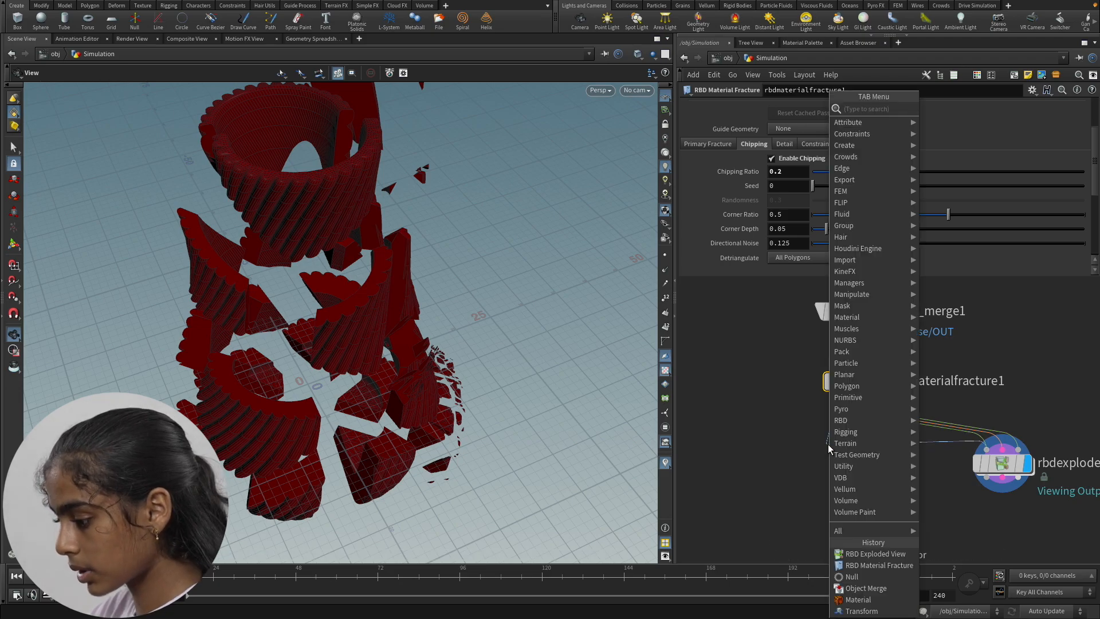
pyautogui.write('materi')
pyautogui.press('Return')
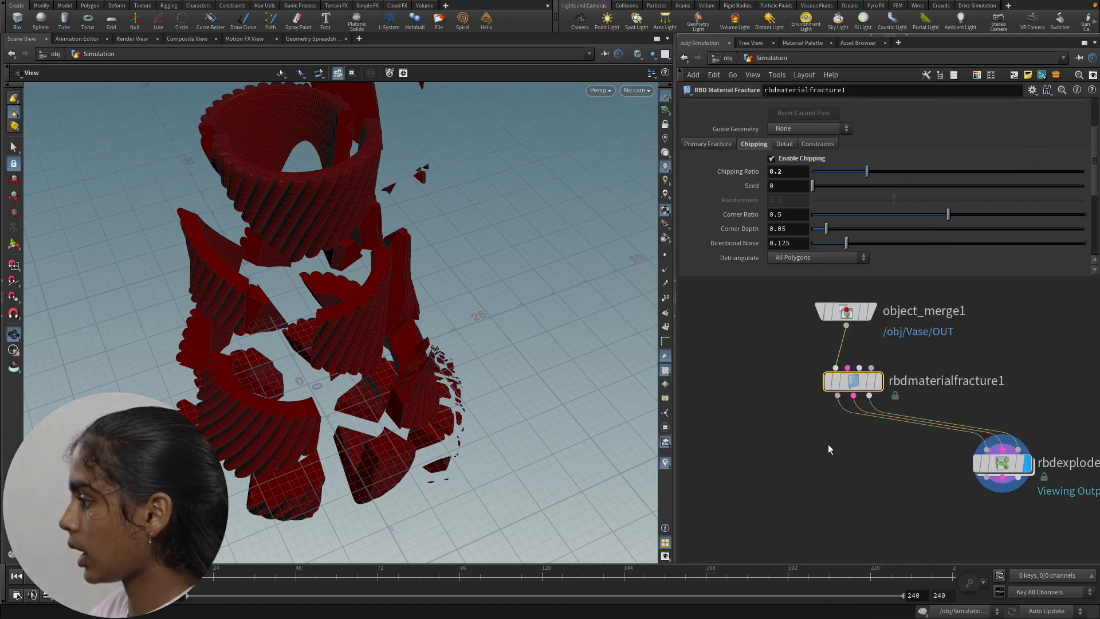
pyautogui.click(827, 444)
# Assign principledshader_inside to the Material node and inspect the shaded vase pieces from different angles.
pyautogui.click(1077, 193)
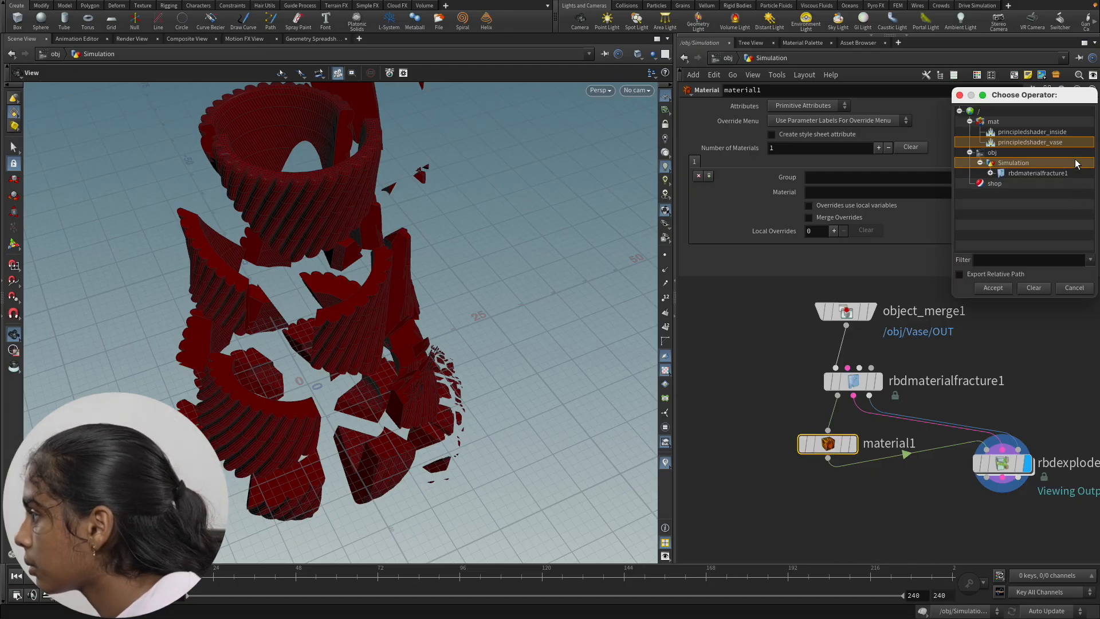
pyautogui.doubleClick(1057, 132)
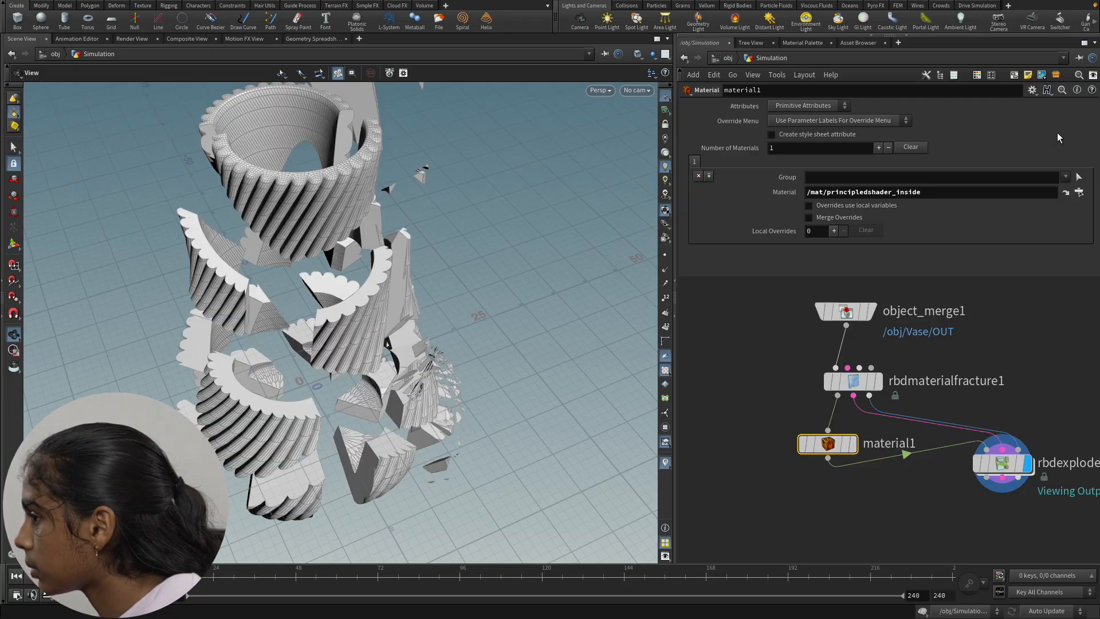
pyautogui.moveTo(259, 272); pyautogui.dragTo(386, 330)
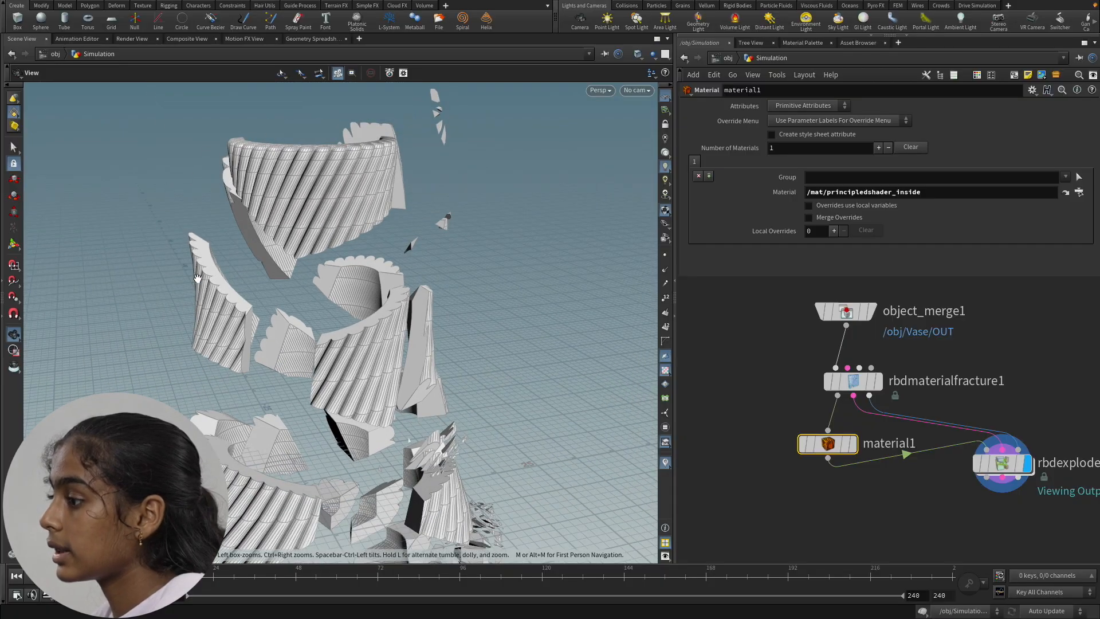
pyautogui.moveTo(198, 279); pyautogui.dragTo(348, 301)
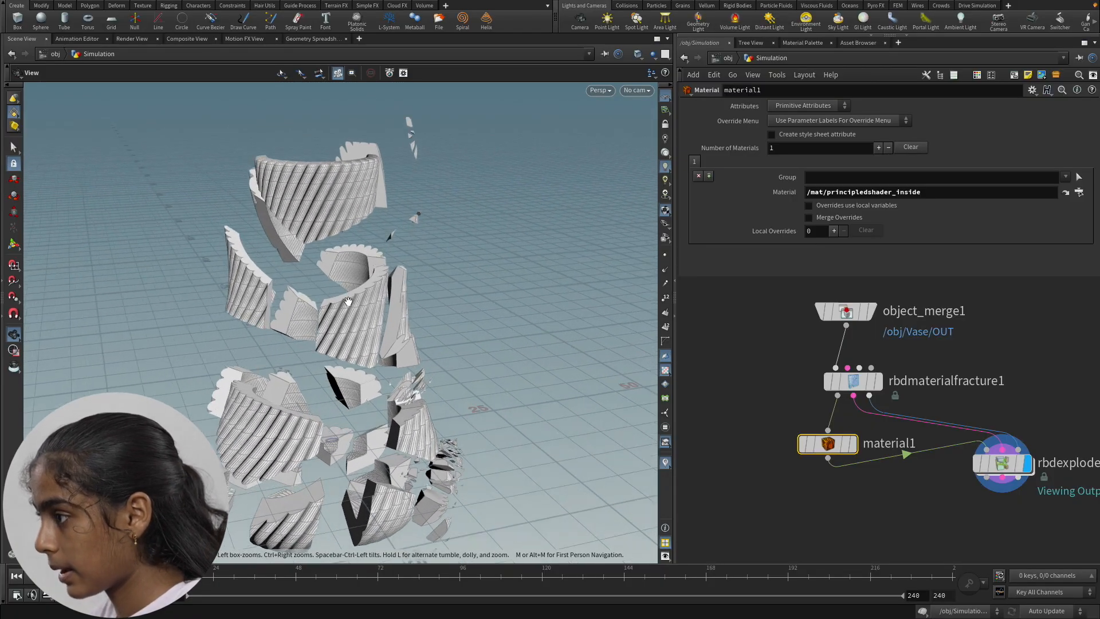
pyautogui.scroll(4, 354, 264)
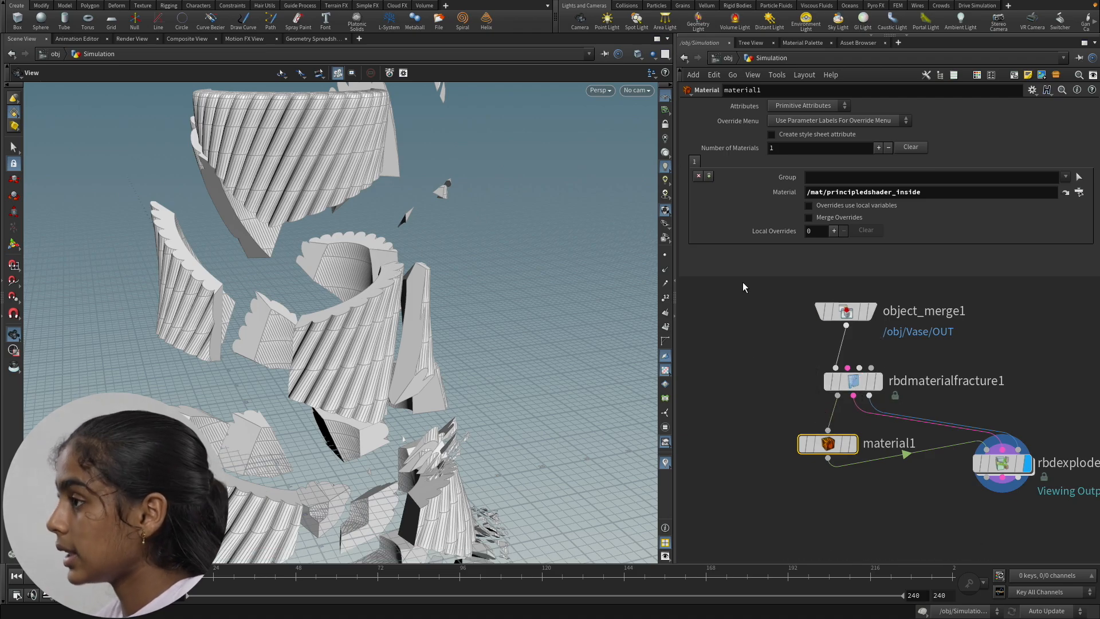
# Examine the inside and outside primitive groups of the RBD Material Fracture node in the Geometry Spreadsheet and return to the scene view.
pyautogui.click(854, 383)
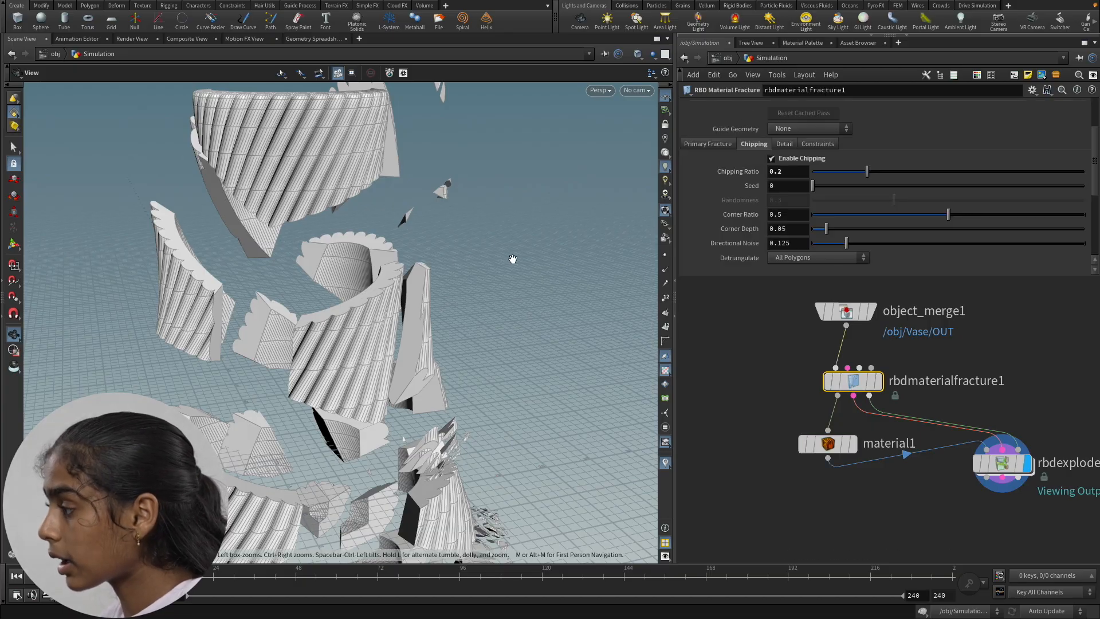
pyautogui.click(305, 37)
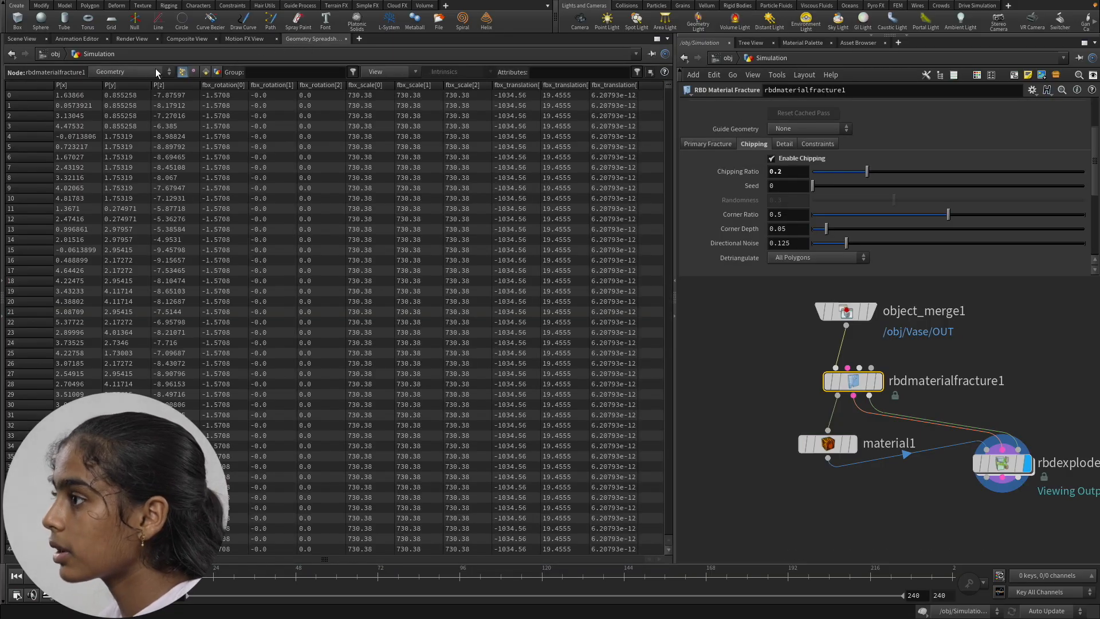
pyautogui.click(205, 71)
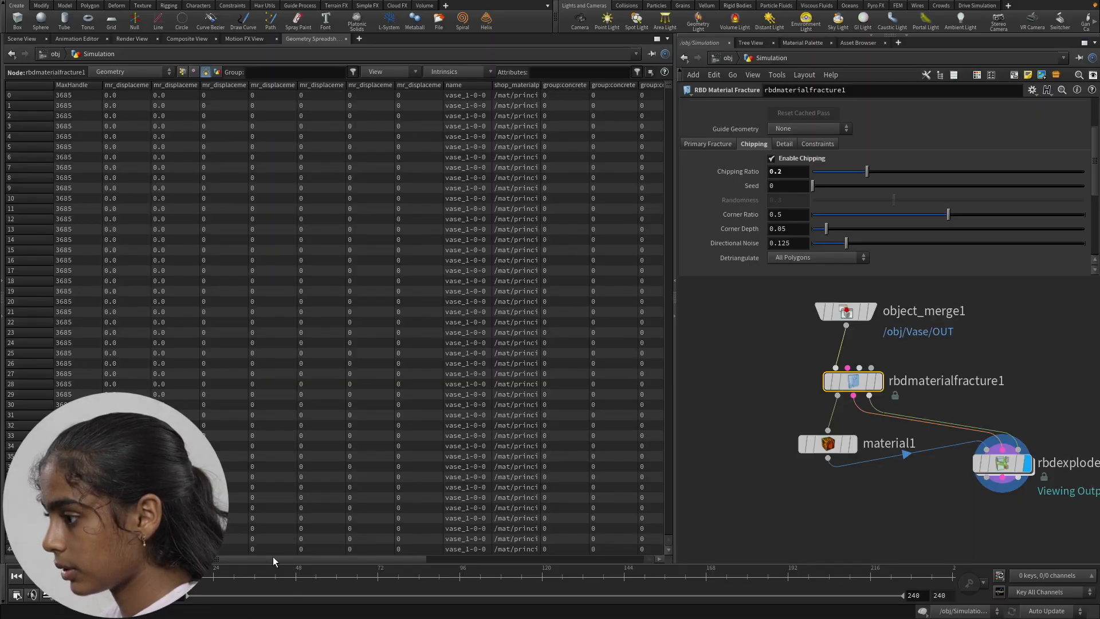
pyautogui.moveTo(273, 555); pyautogui.dragTo(499, 564)
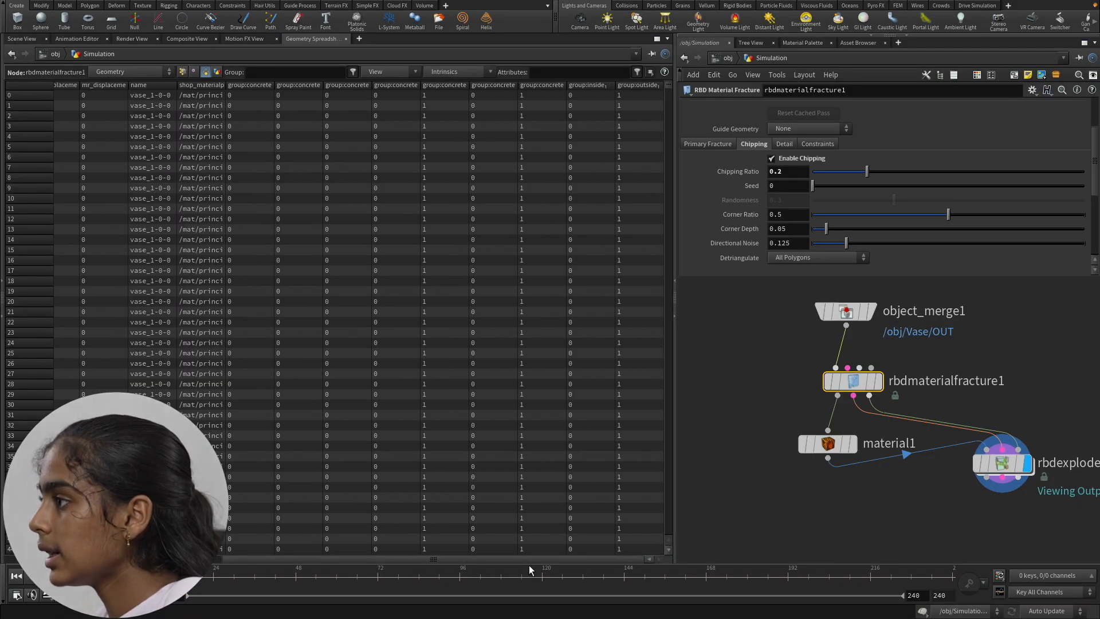
pyautogui.moveTo(615, 86); pyautogui.dragTo(642, 87)
pyautogui.click(566, 92)
pyautogui.moveTo(566, 91); pyautogui.dragTo(558, 551)
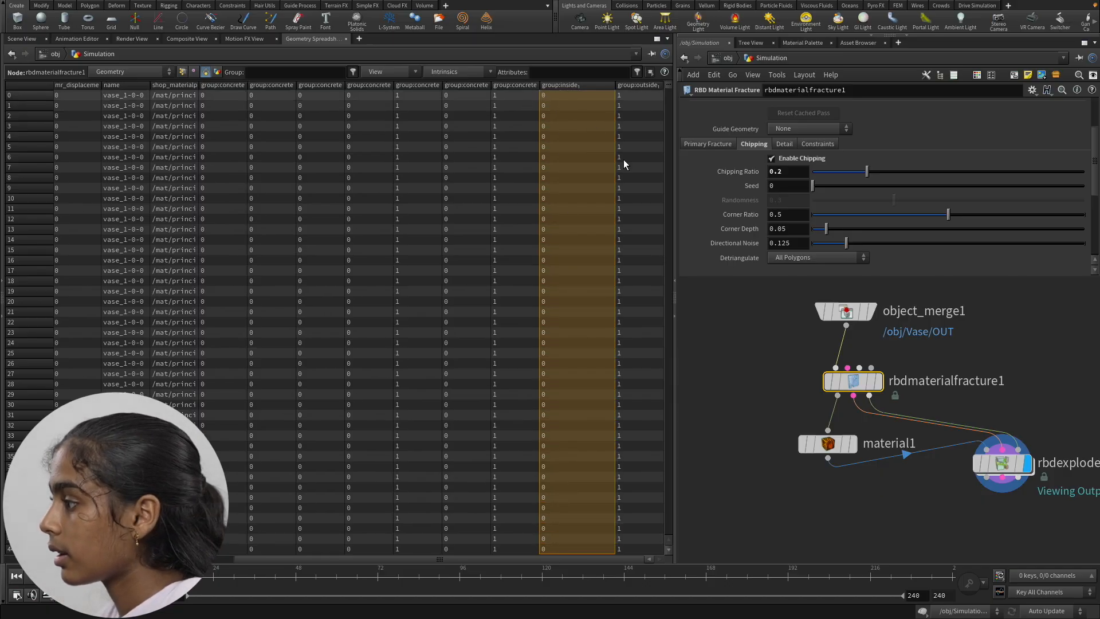
pyautogui.click(34, 39)
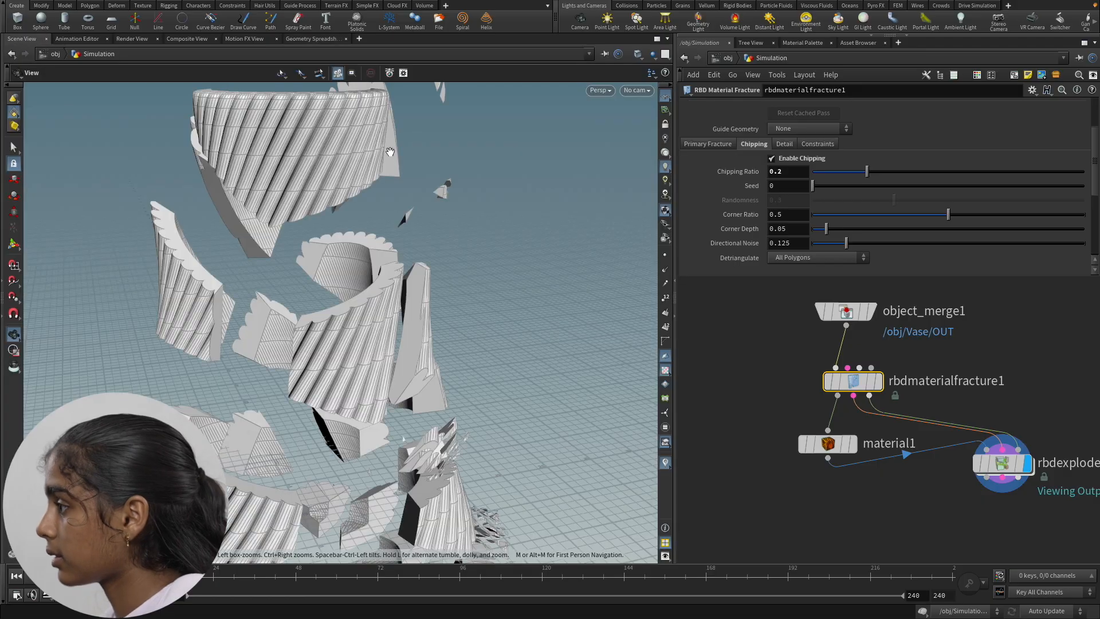
# Limit the Material node's principledshader_inside assignment to the inside group.
pyautogui.click(833, 446)
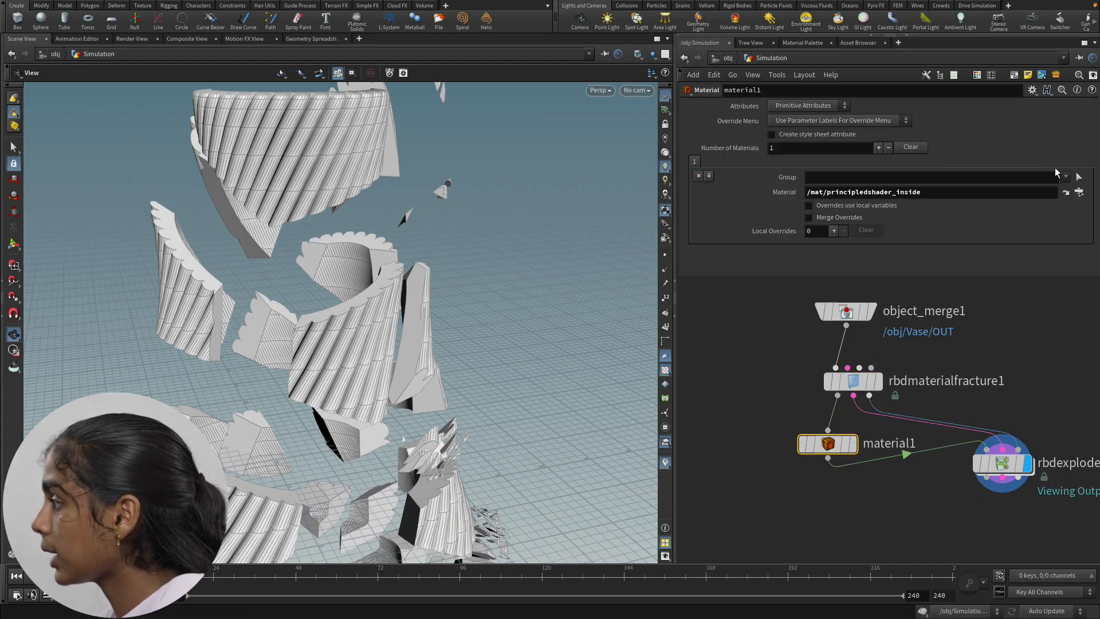
pyautogui.click(1067, 177)
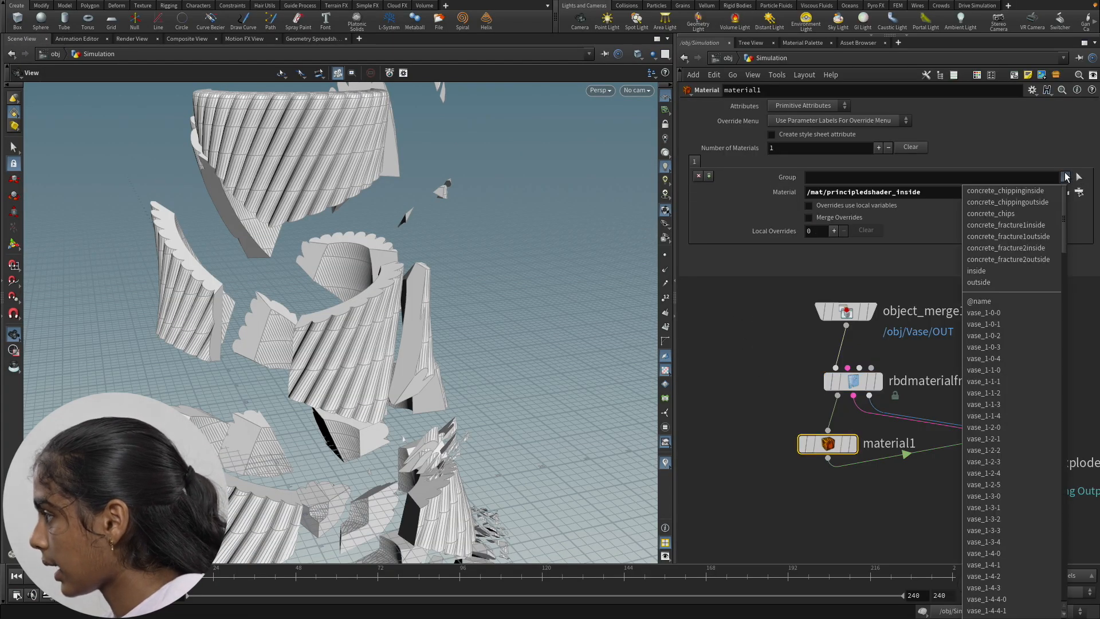
pyautogui.click(981, 270)
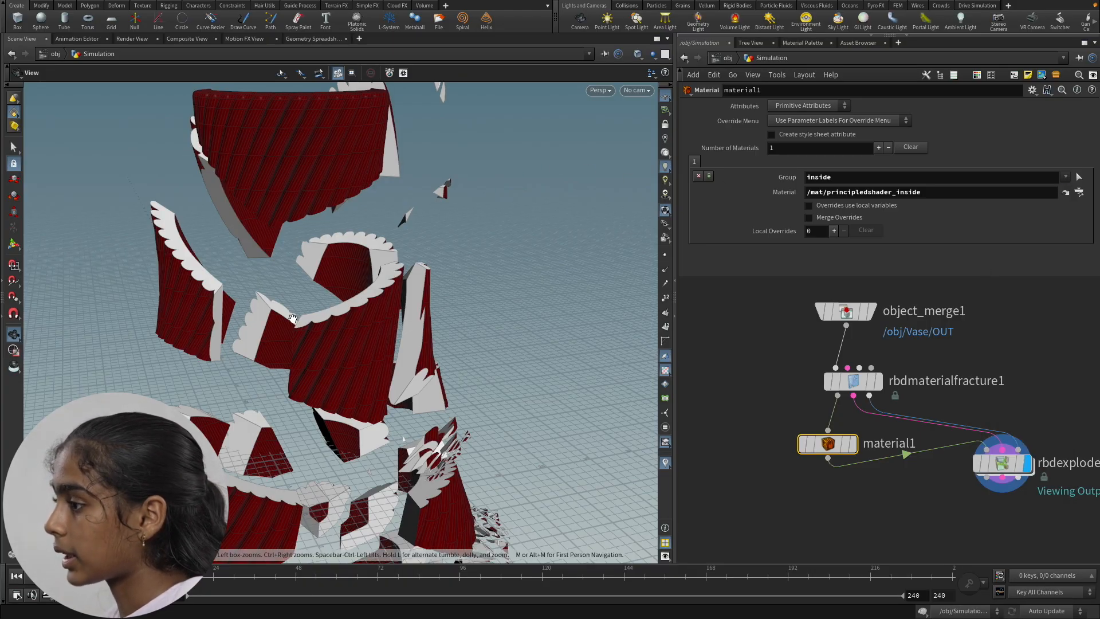
# Inspect the exploded vase pieces and their light inside faces up close and from different angles.
pyautogui.scroll(4, 298, 316)
pyautogui.scroll(4, 346, 299)
pyautogui.scroll(-6, 347, 296)
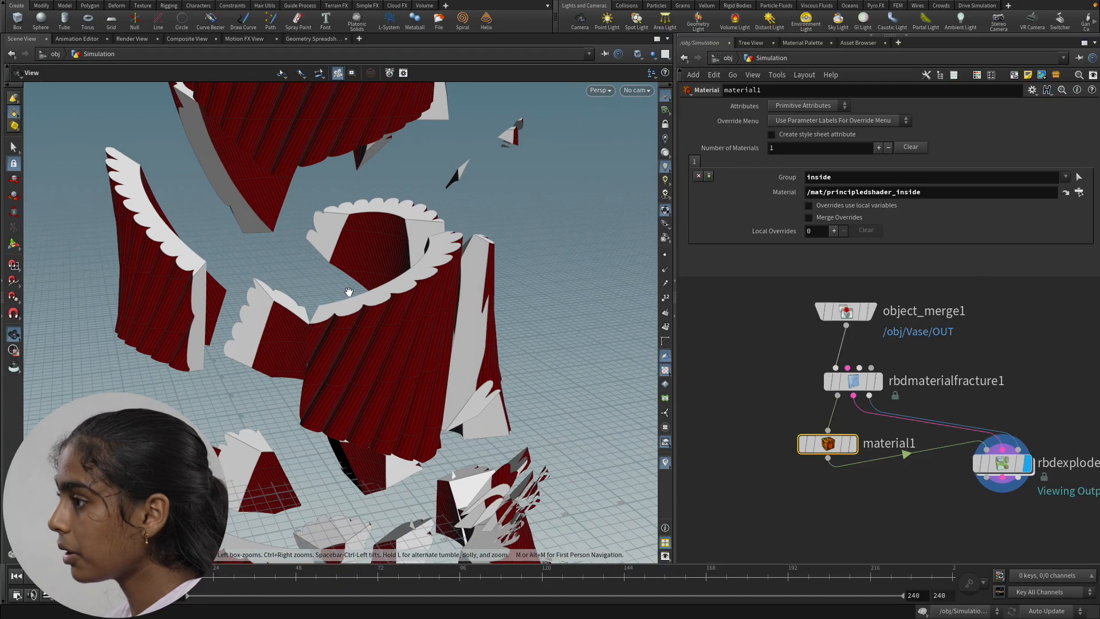
pyautogui.scroll(-3, 349, 292)
pyautogui.moveTo(361, 287)
pyautogui.mouseDown()
pyautogui.moveTo(368, 335)
pyautogui.moveTo(378, 292)
pyautogui.mouseUp()
pyautogui.scroll(3, 368, 336)
pyautogui.scroll(-3, 366, 314)
pyautogui.moveTo(464, 441); pyautogui.dragTo(412, 318, button='middle')
pyautogui.scroll(-3, 406, 192)
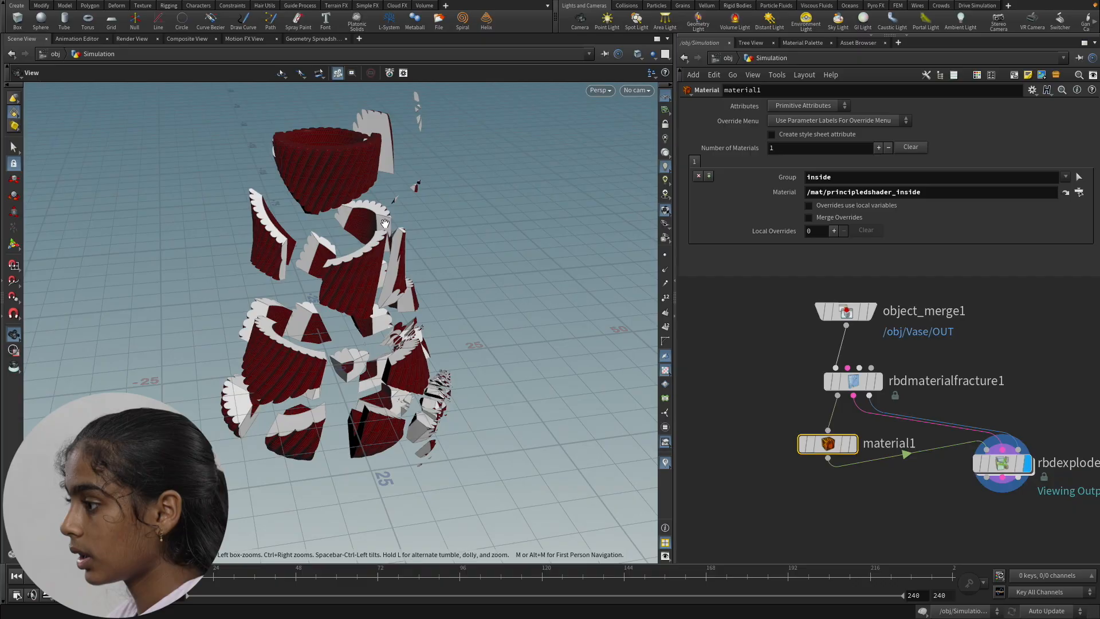
pyautogui.moveTo(387, 321); pyautogui.dragTo(361, 299)
pyautogui.scroll(3, 371, 250)
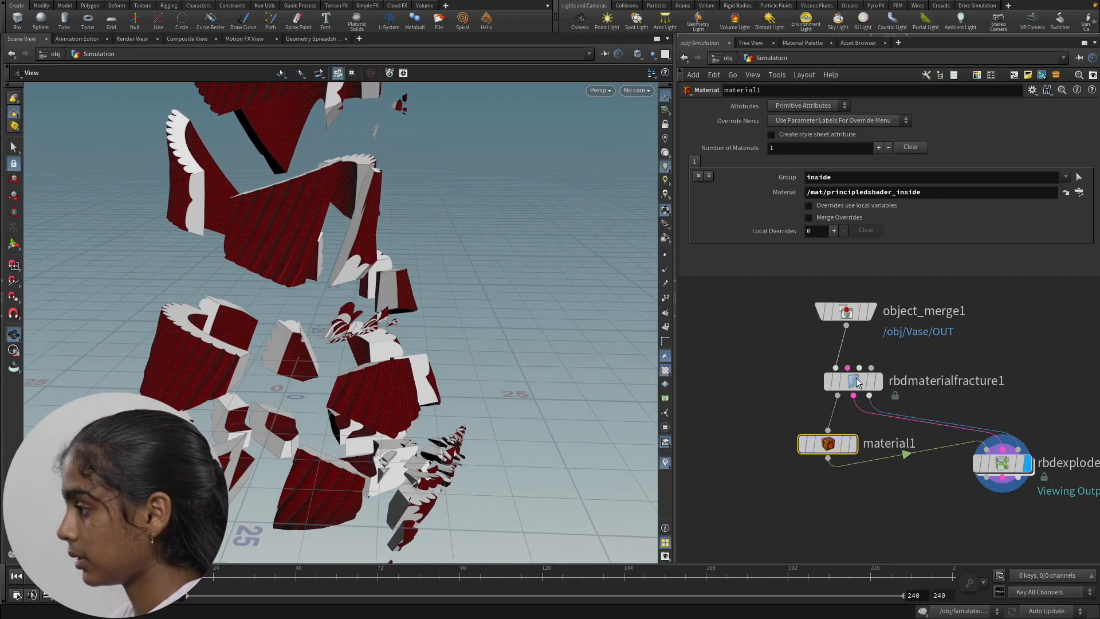
# In the mat network, set principledshader_inside's specular roughness to 1 and its reflectivity to 0.
pyautogui.click(727, 58)
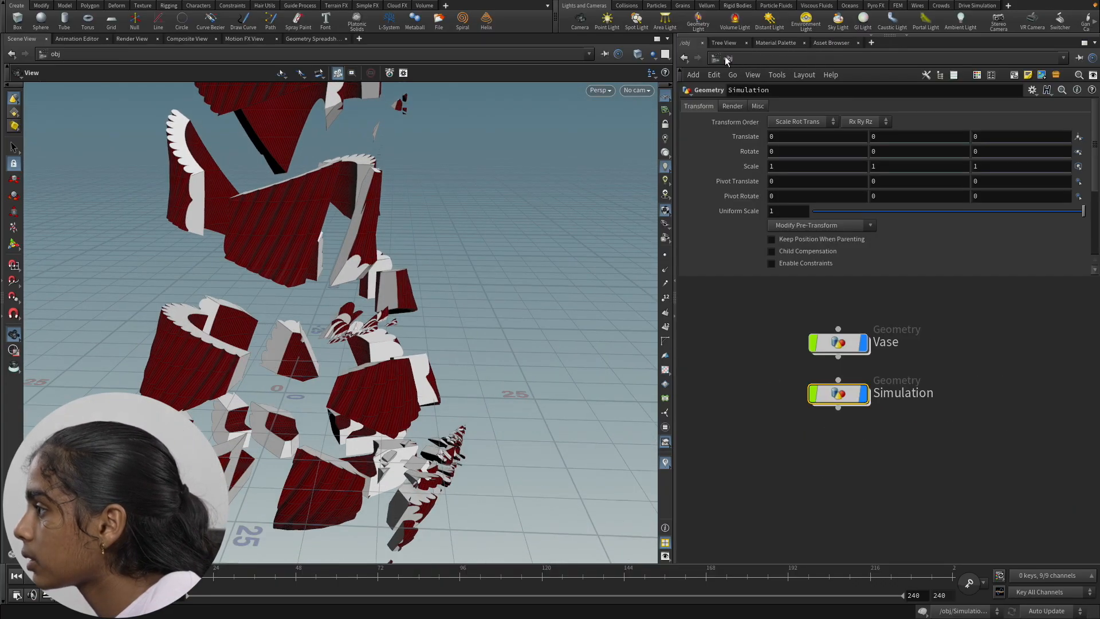
pyautogui.click(731, 59)
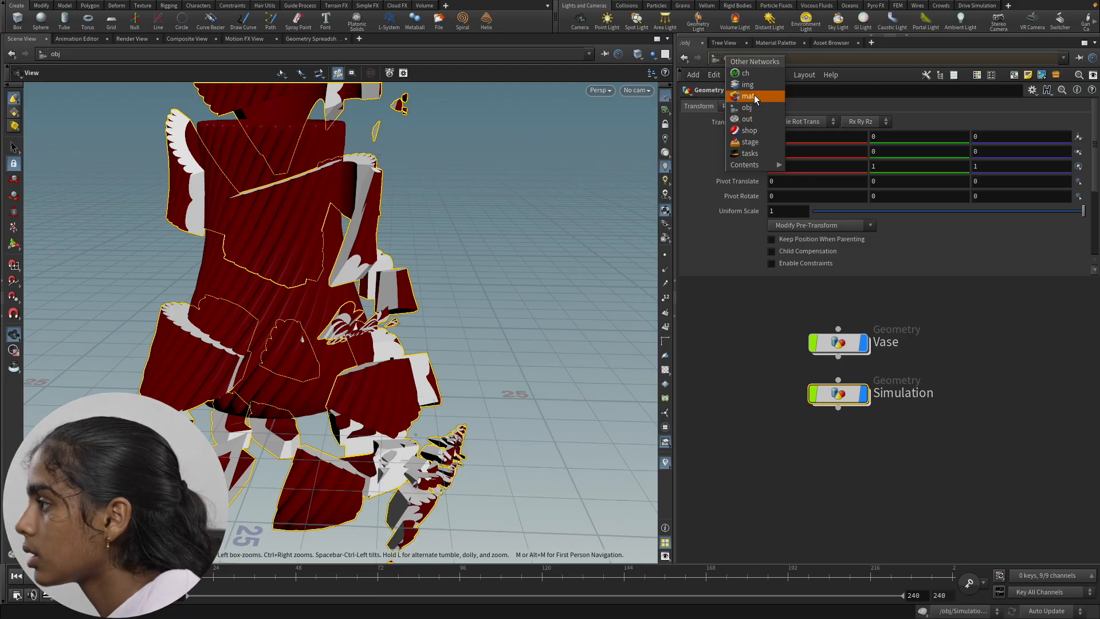
pyautogui.click(754, 95)
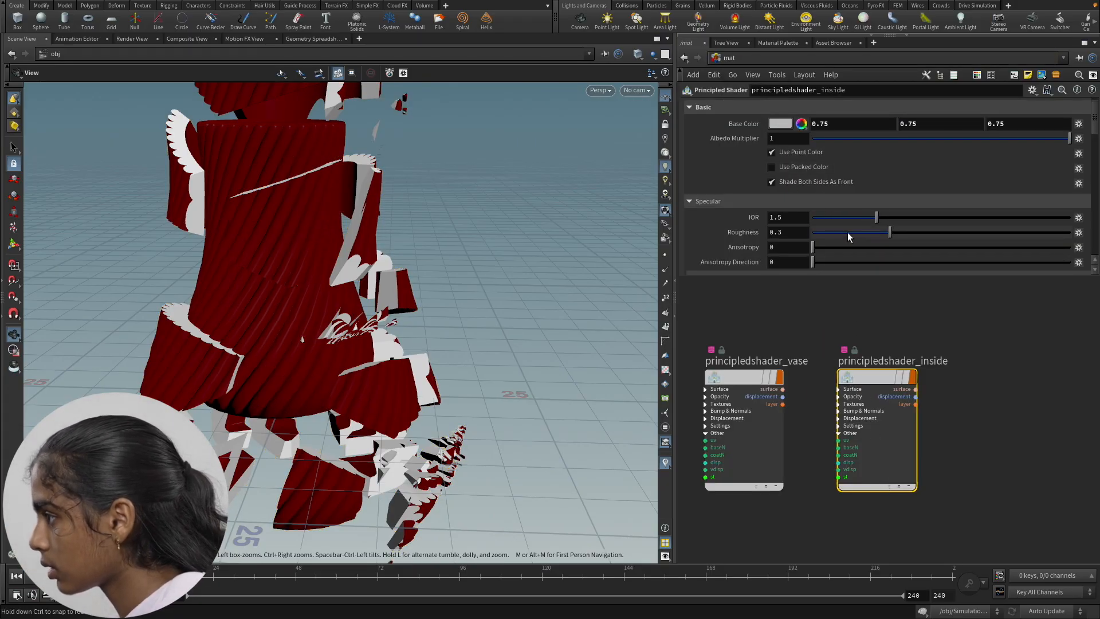
pyautogui.moveTo(891, 232); pyautogui.dragTo(1070, 232)
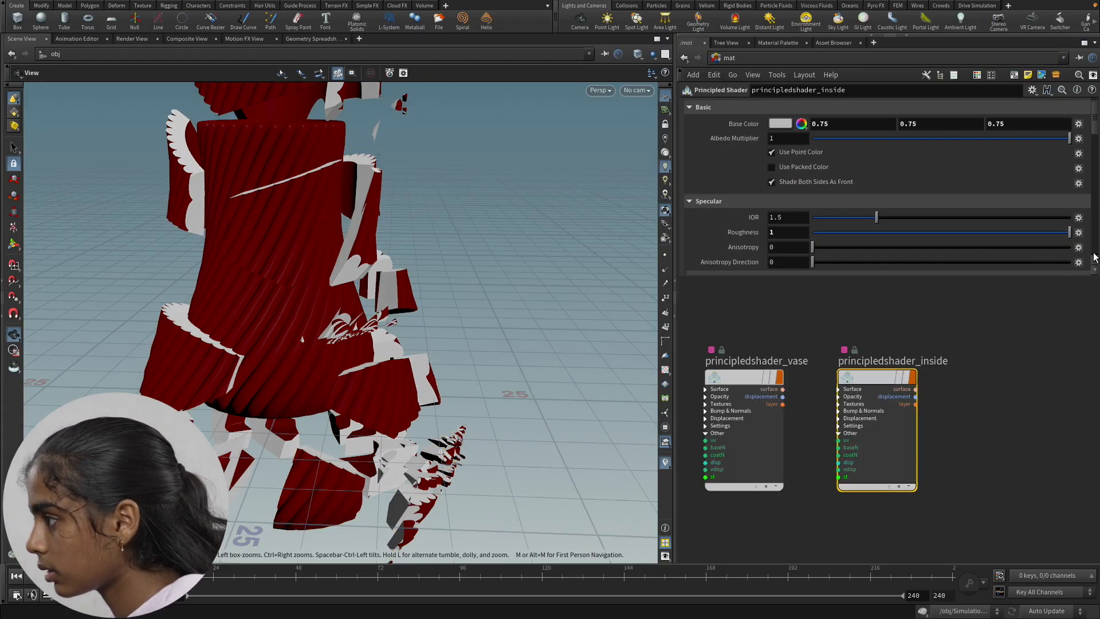
pyautogui.scroll(-3, 951, 227)
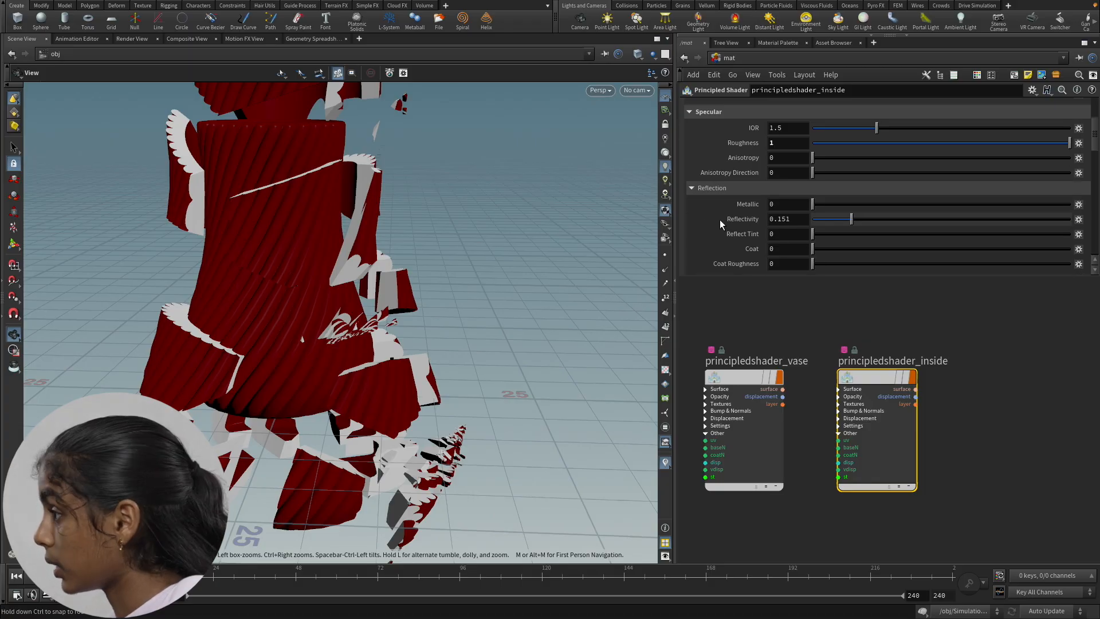
pyautogui.moveTo(720, 221); pyautogui.dragTo(693, 225)
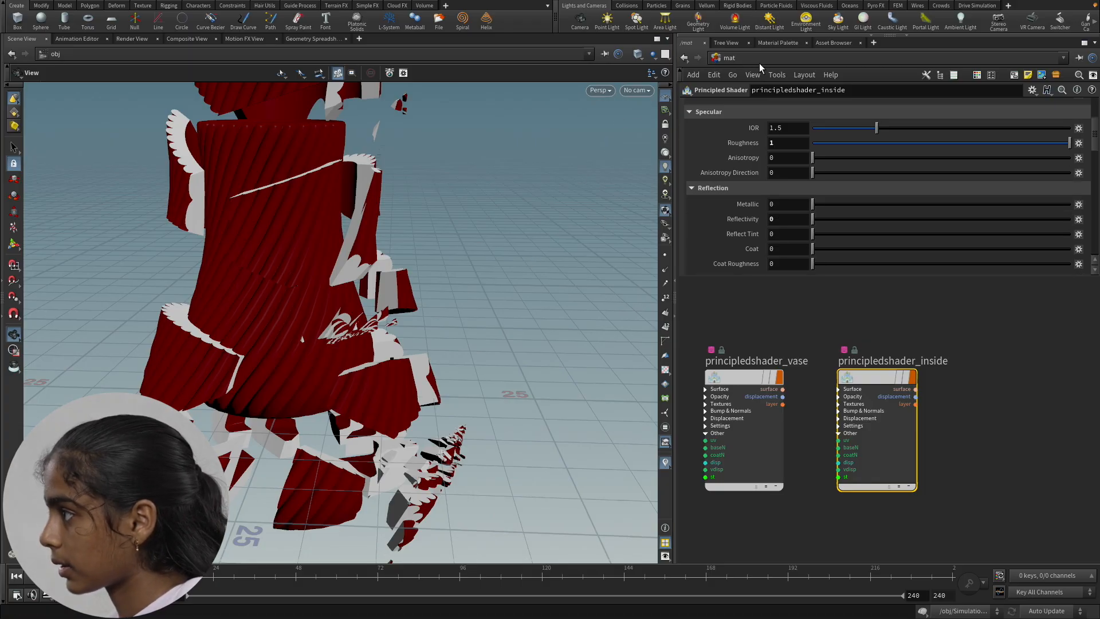
pyautogui.moveTo(297, 344); pyautogui.dragTo(354, 388)
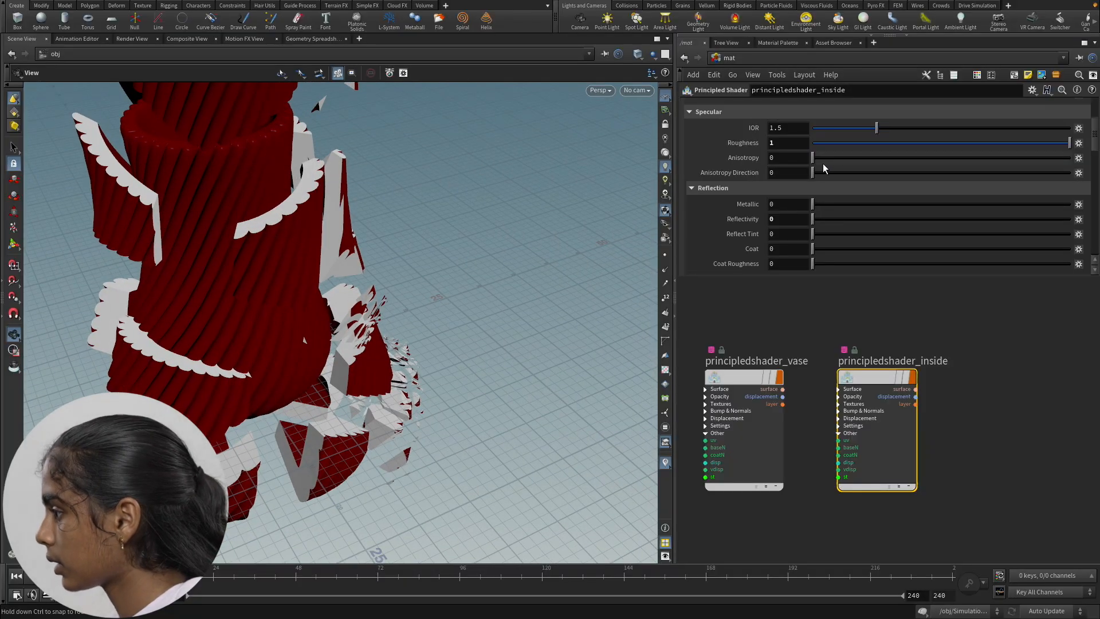
# Return to the Simulation network, check the exploded pieces, and shift the RBD Exploded View node farther from the Material node.
pyautogui.click(732, 76)
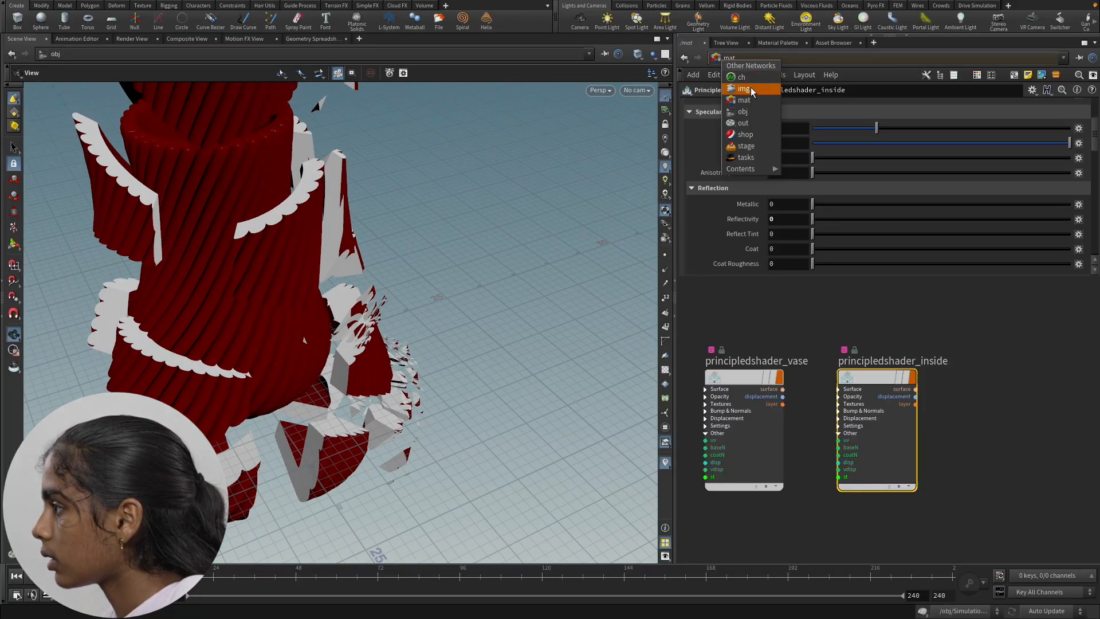
pyautogui.click(748, 125)
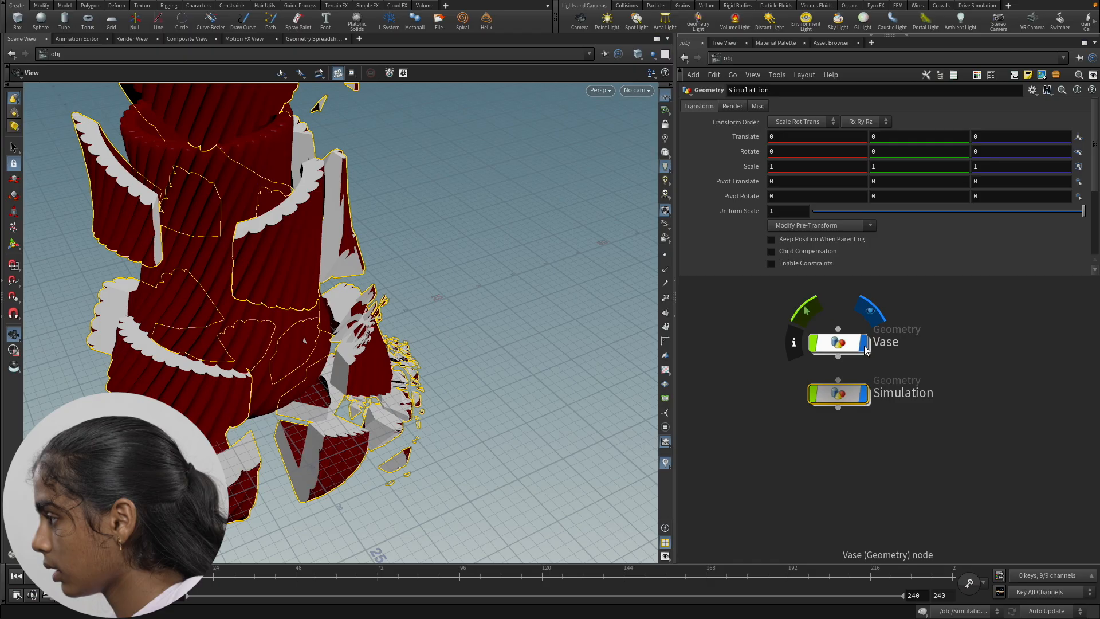
pyautogui.click(851, 394)
pyautogui.doubleClick(851, 394)
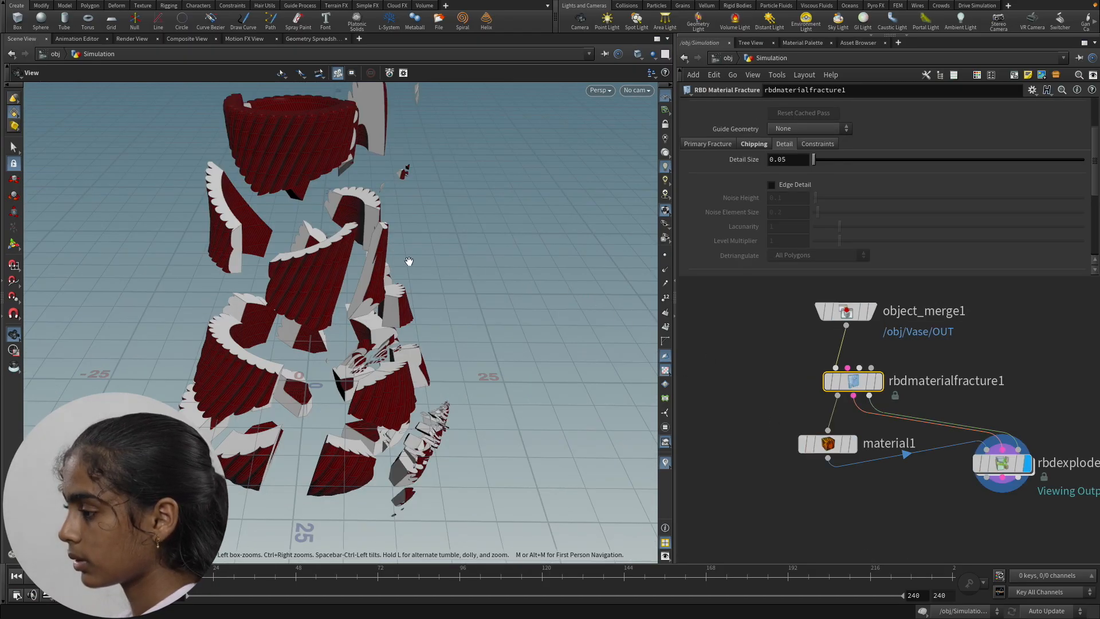
pyautogui.moveTo(336, 265); pyautogui.dragTo(340, 232)
pyautogui.scroll(-2, 342, 231)
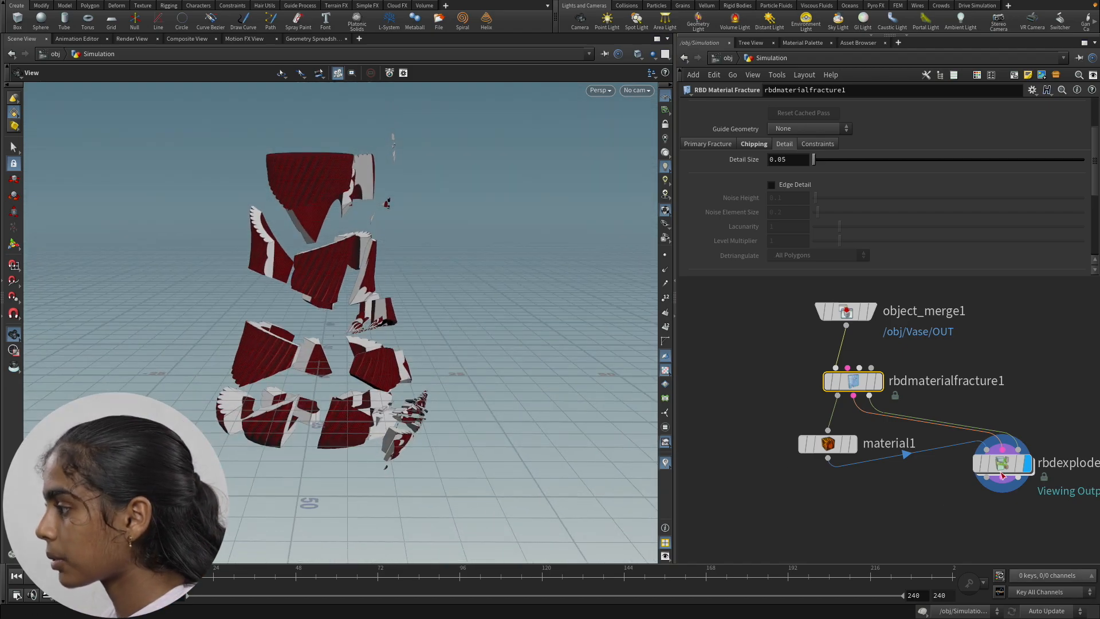
pyautogui.moveTo(1003, 464); pyautogui.dragTo(1025, 464)
# Switch to the Keynote presentation, review the workflow slide with the packing and simulation stages, and return to Houdini.
pyautogui.press('super+Tab')
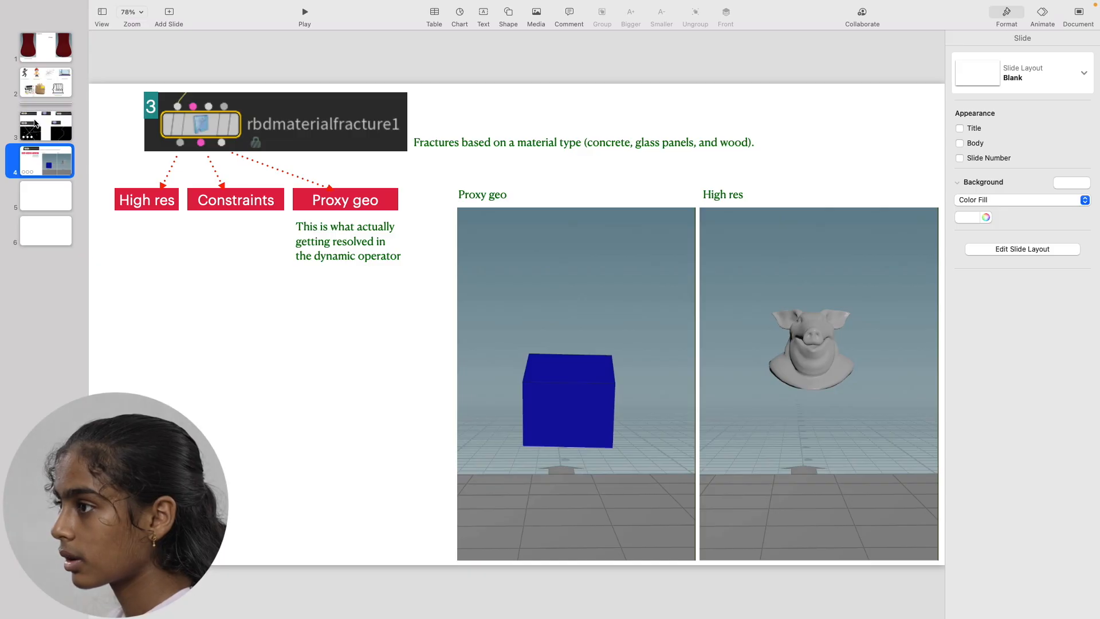
pyautogui.click(56, 97)
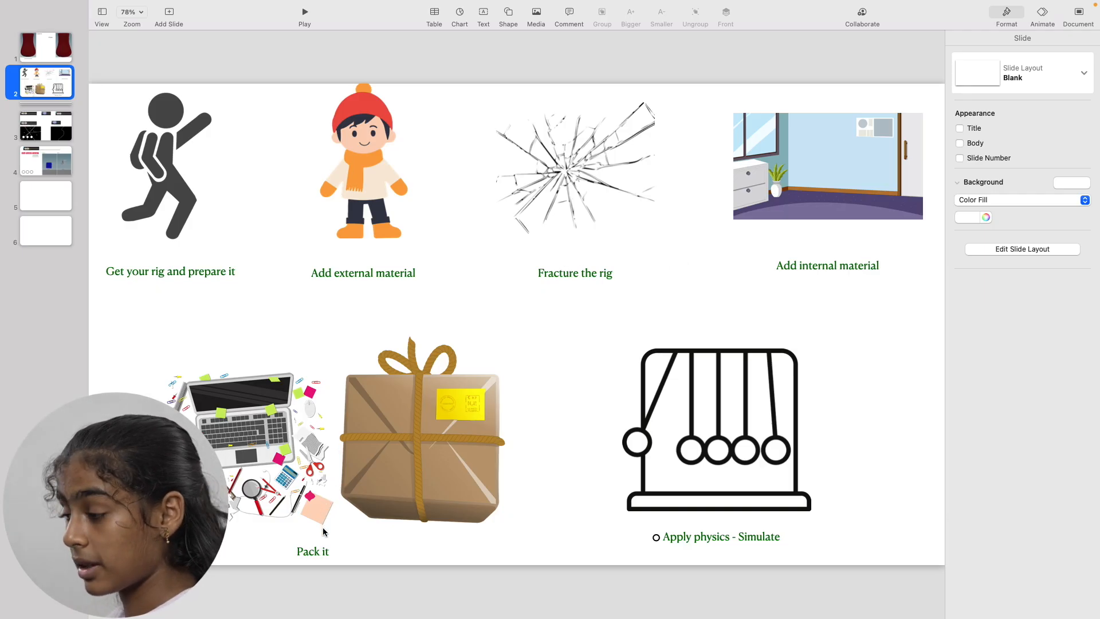
pyautogui.press('super+Tab')
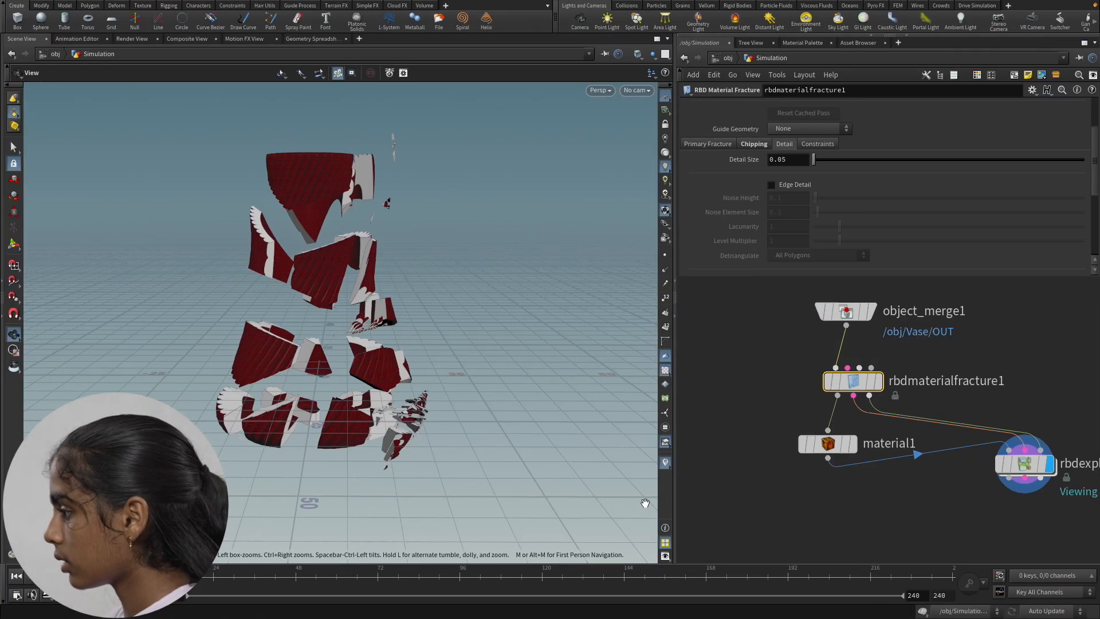
# Add an RBD Configure node below the Material node.
pyautogui.scroll(-3, 988, 496)
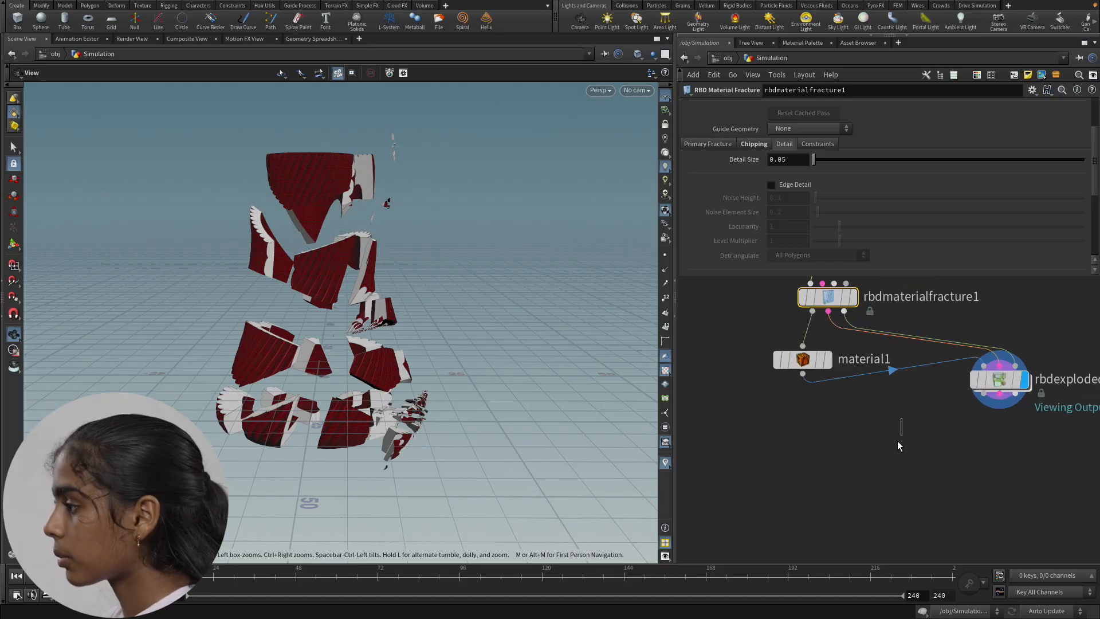
pyautogui.press('Tab')
pyautogui.write('r')
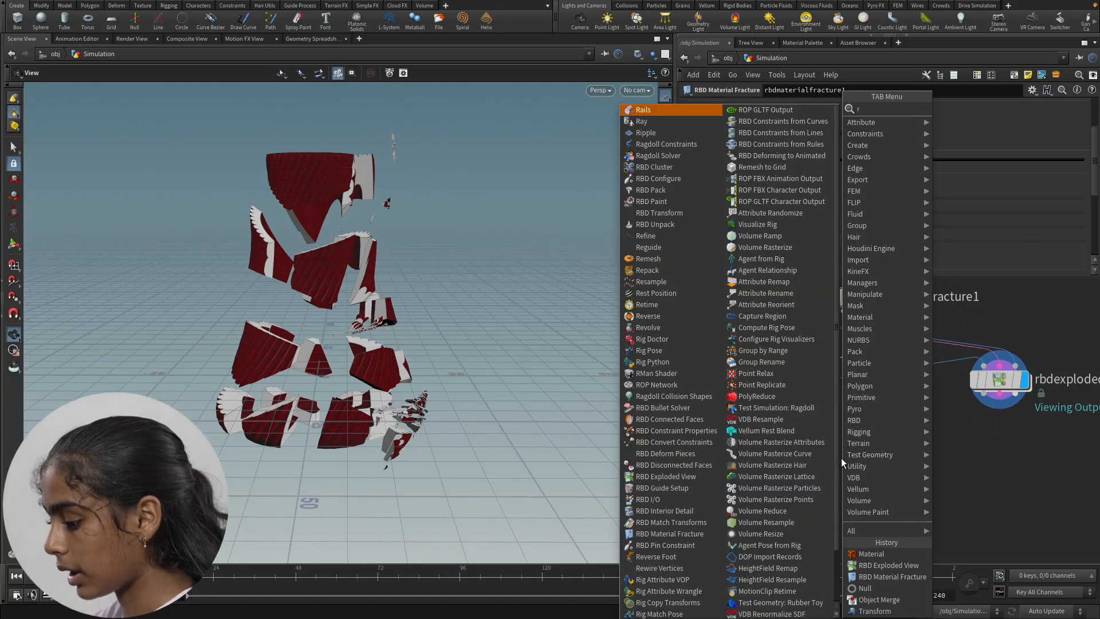
pyautogui.write('b')
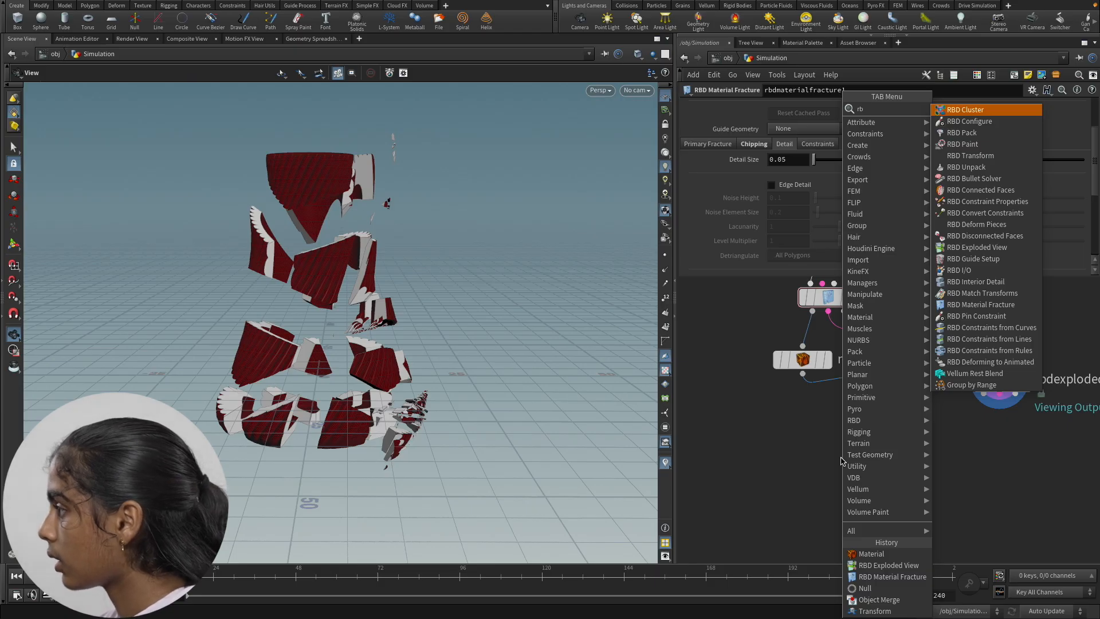
pyautogui.press('Down')
pyautogui.press('Return')
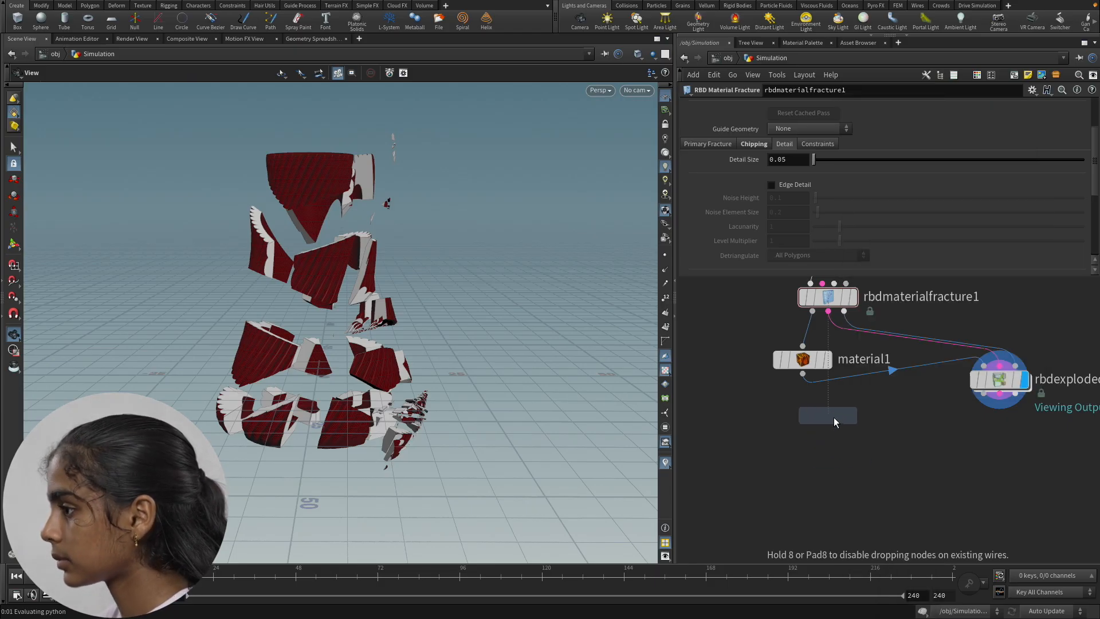
pyautogui.click(834, 419)
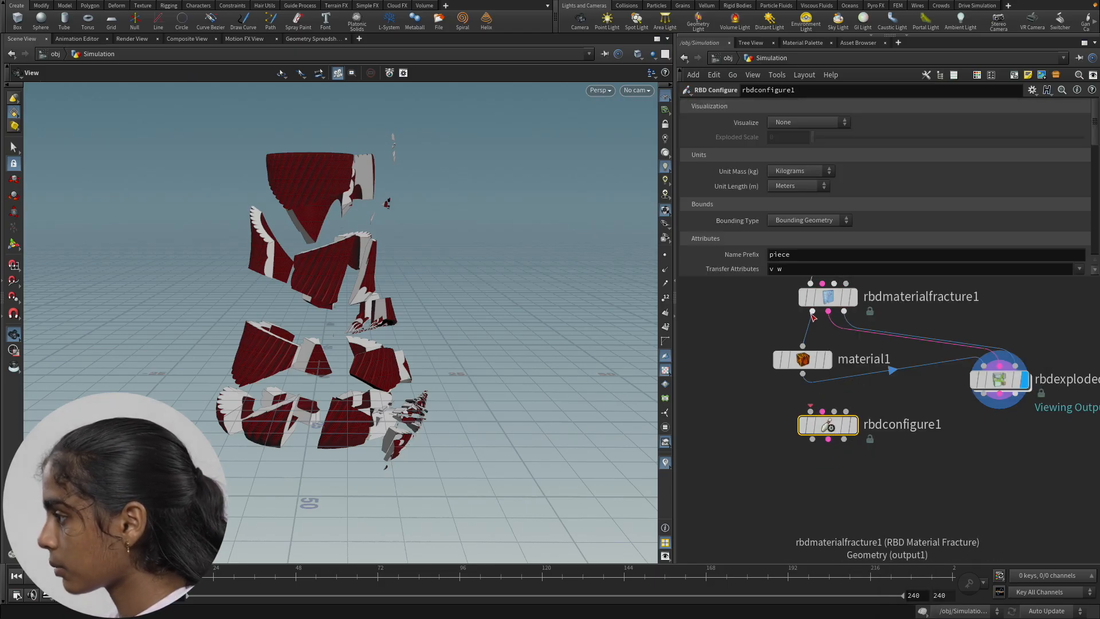
# Wire material1 and the fracture node's constraint and proxy outputs into RBD Configure's first three inputs, and display RBD Configure.
pyautogui.click(813, 312)
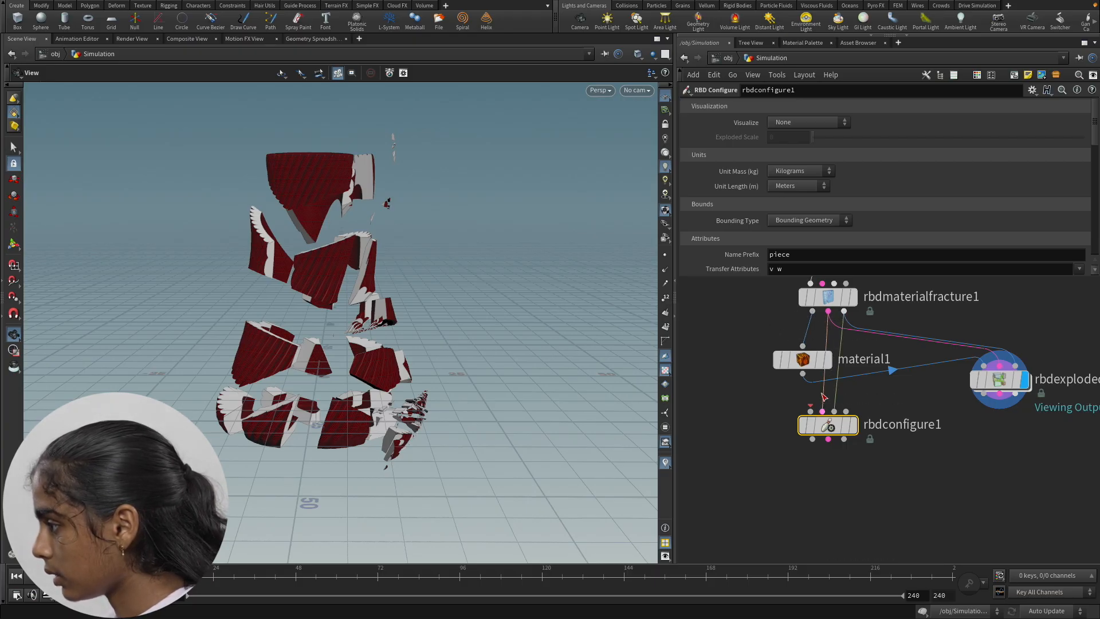
pyautogui.click(803, 375)
pyautogui.click(810, 411)
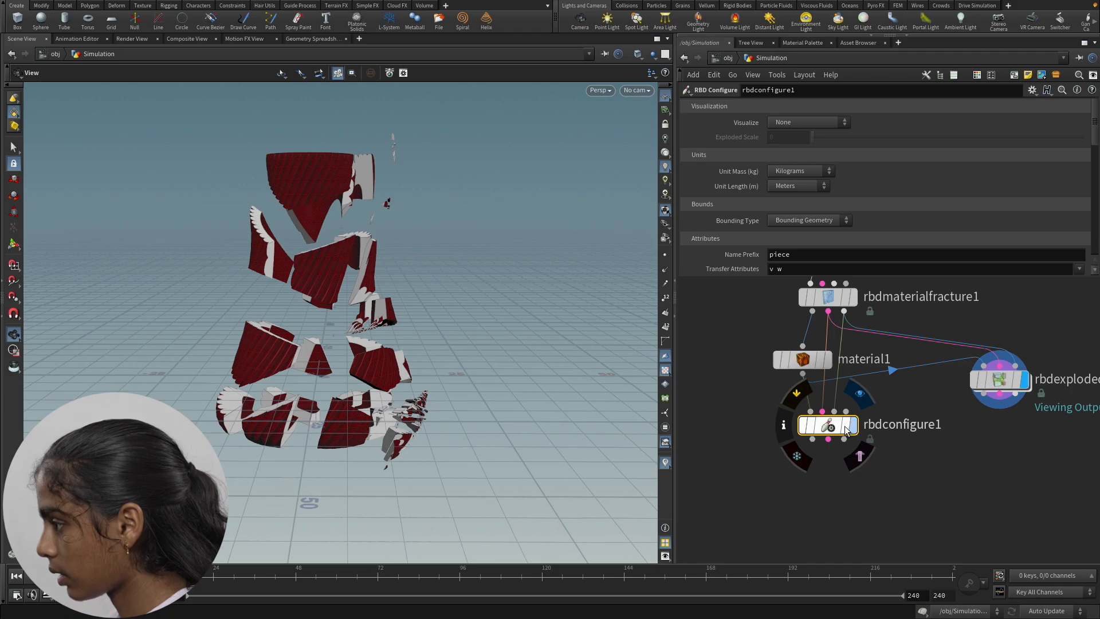
pyautogui.click(853, 425)
pyautogui.moveTo(849, 409)
pyautogui.scroll(3, 831, 427)
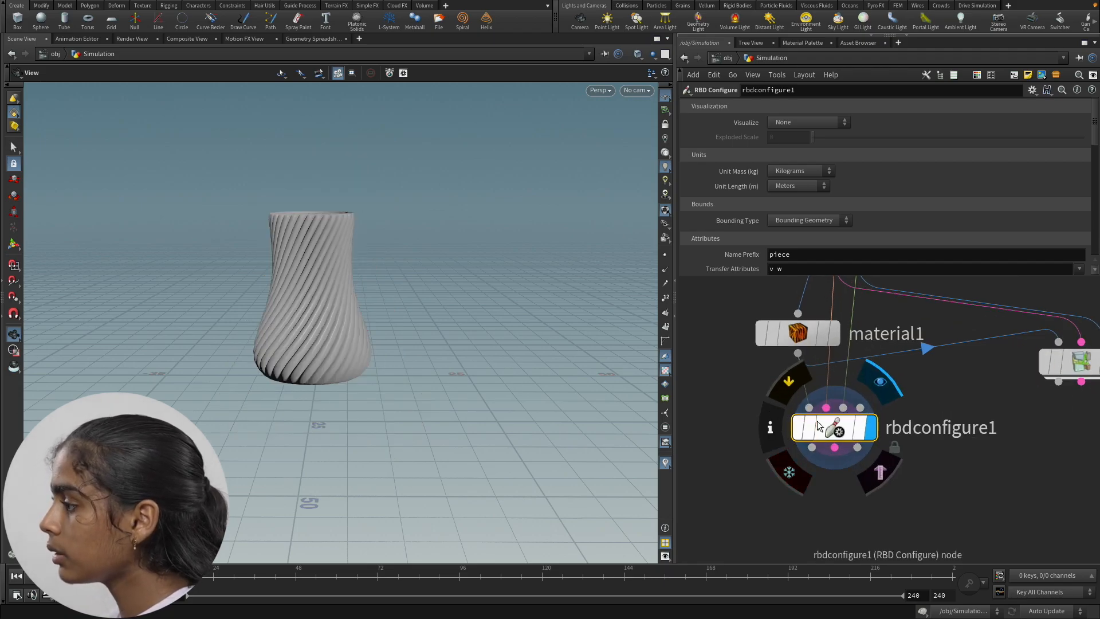
# Inspect the RBD Configure result in the viewport from above and from the side, and examine the node's connections.
pyautogui.moveTo(385, 278); pyautogui.dragTo(296, 170)
pyautogui.moveTo(310, 181); pyautogui.dragTo(343, 268)
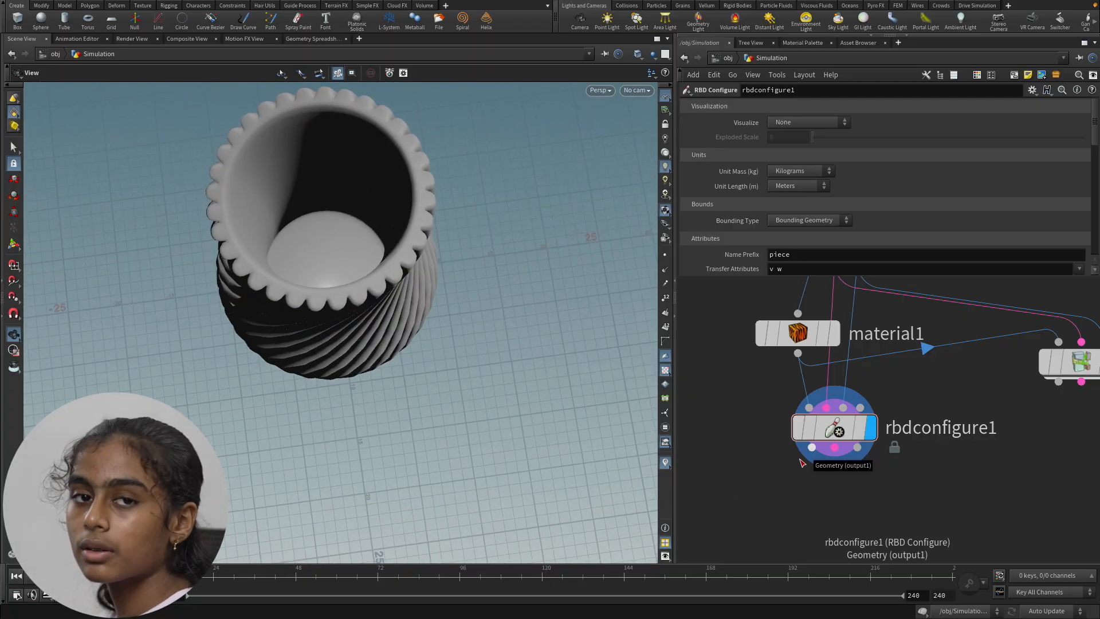
pyautogui.scroll(-5, 800, 464)
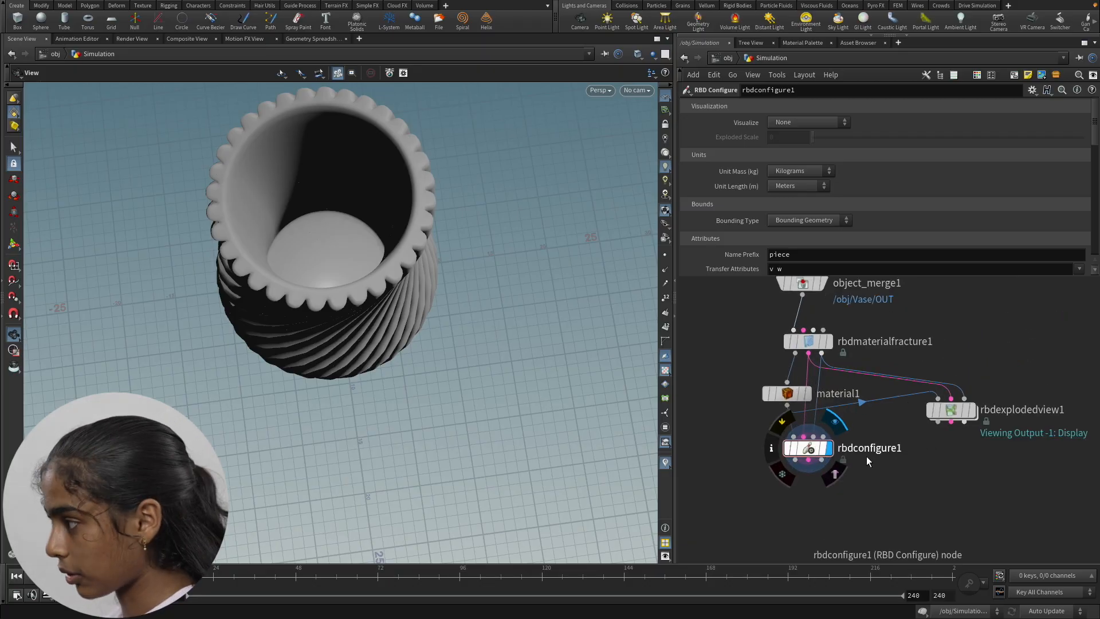
pyautogui.scroll(2, 956, 453)
pyautogui.moveTo(956, 453); pyautogui.dragTo(949, 444, button='middle')
pyautogui.scroll(2, 868, 445)
pyautogui.click(848, 440)
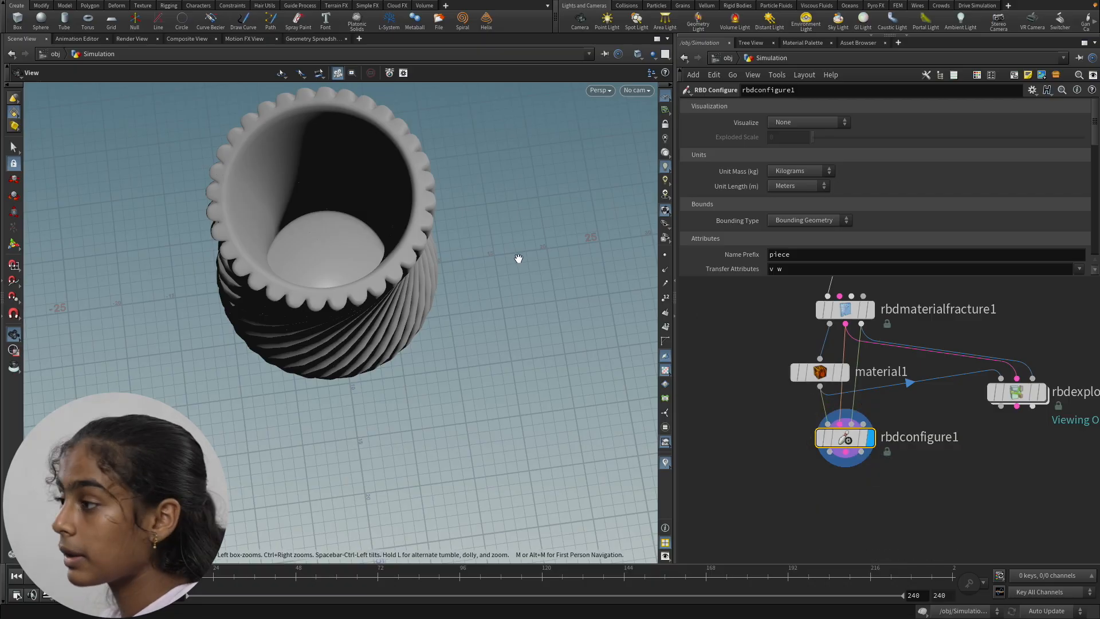
pyautogui.moveTo(519, 258); pyautogui.dragTo(452, 349)
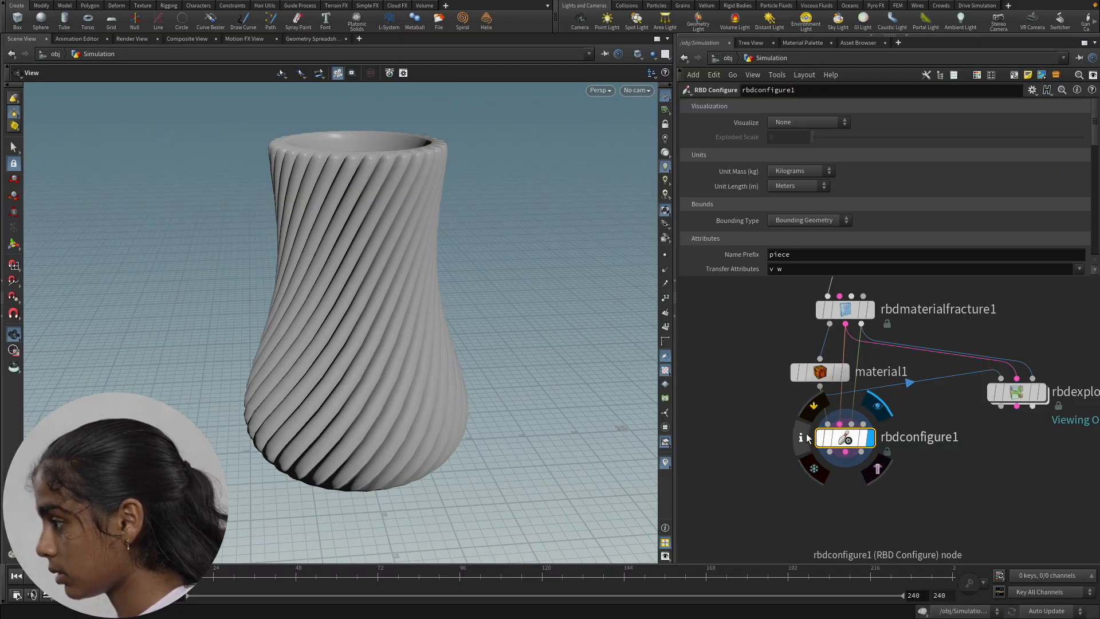
# Compare the point, primitive and packed fragment information of the RBD Configure and RBD Material Fracture nodes.
pyautogui.click(802, 438)
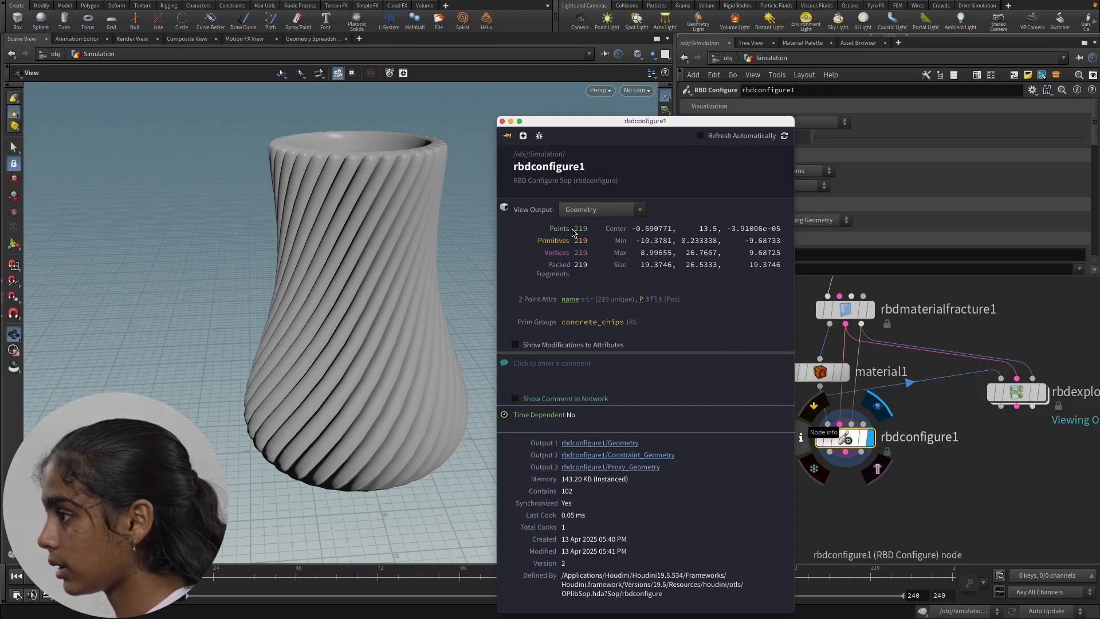
pyautogui.click(798, 438)
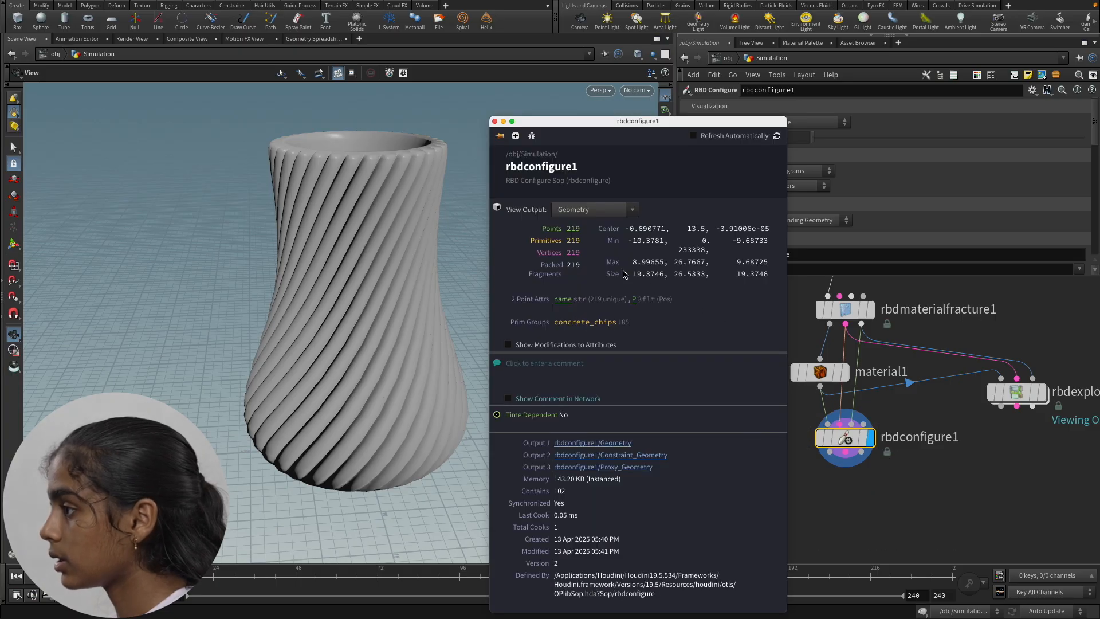
pyautogui.click(494, 121)
pyautogui.moveTo(708, 419); pyautogui.dragTo(699, 503, button='middle')
pyautogui.moveTo(800, 395); pyautogui.dragTo(765, 447, button='middle')
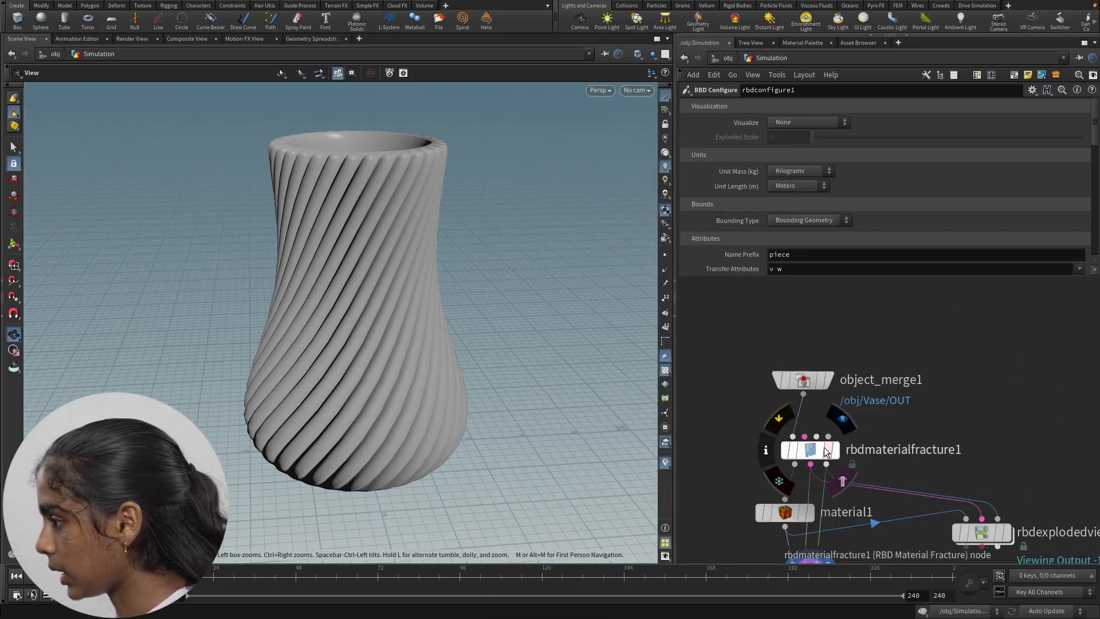
pyautogui.click(764, 449)
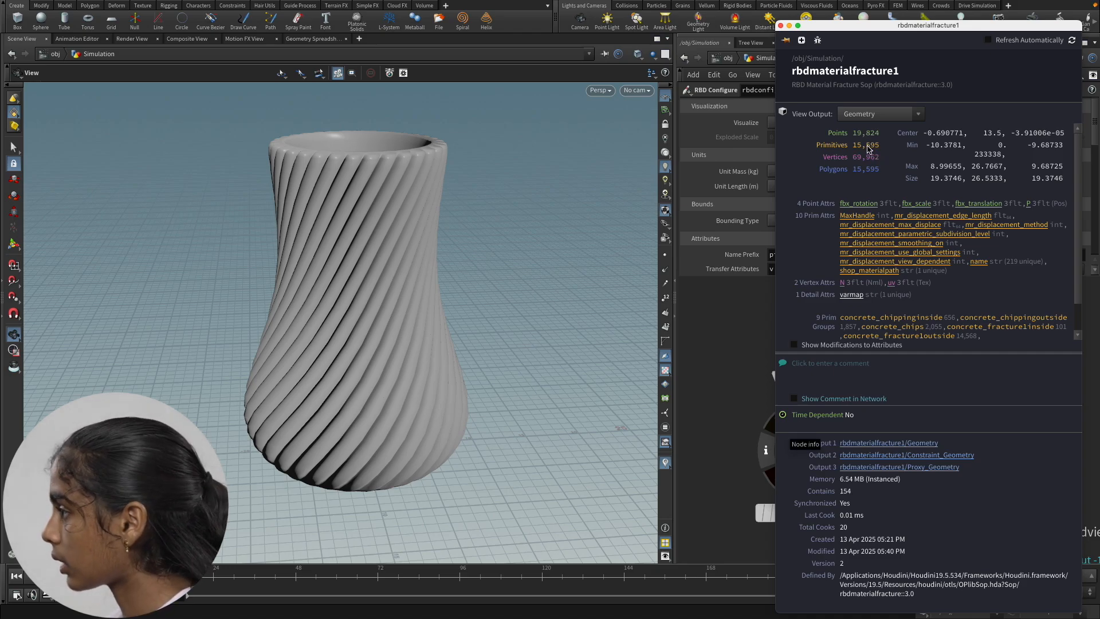
pyautogui.click(780, 25)
pyautogui.scroll(-3, 861, 462)
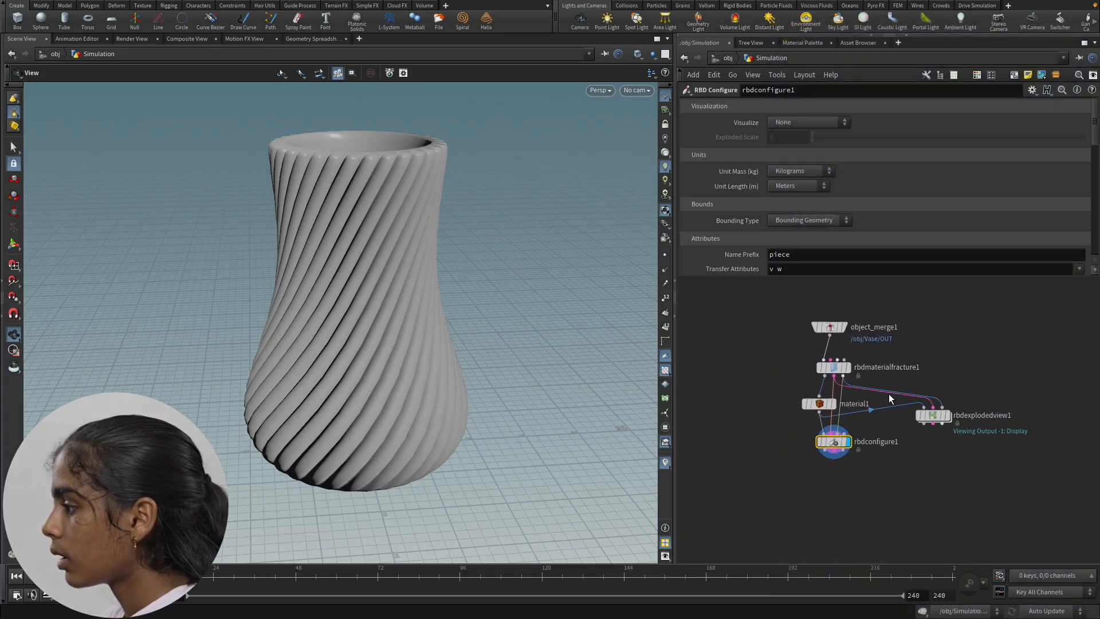
pyautogui.scroll(4, 849, 435)
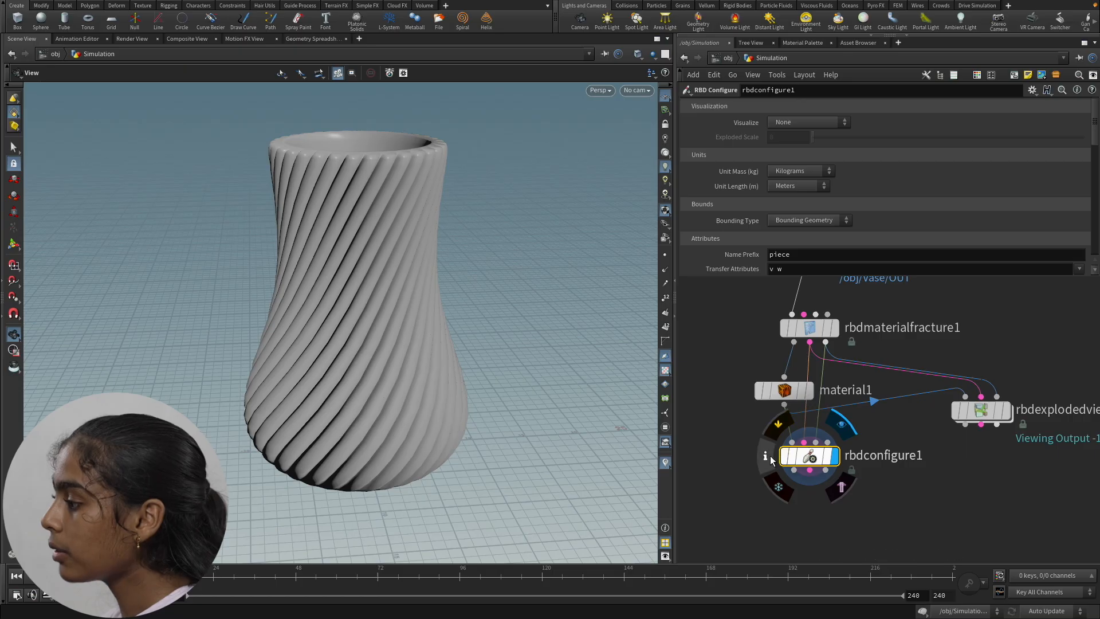
# Show the RBD Material Fracture node's primitive attributes in the Geometry Spreadsheet, sort them by name in descending order, and widen the name column.
pyautogui.click(769, 457)
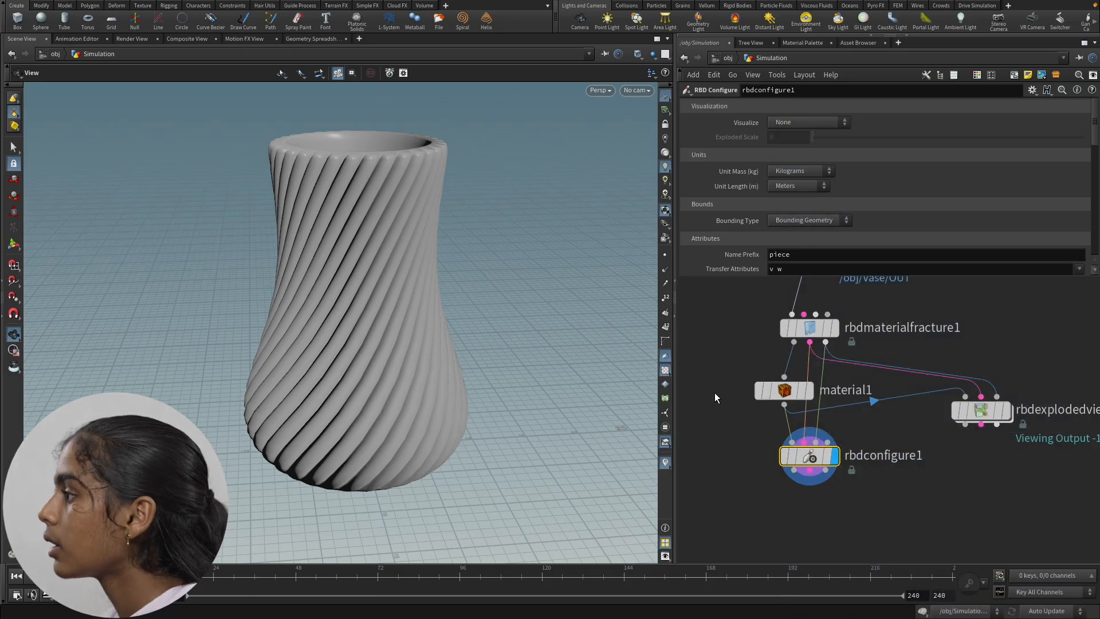
pyautogui.click(805, 331)
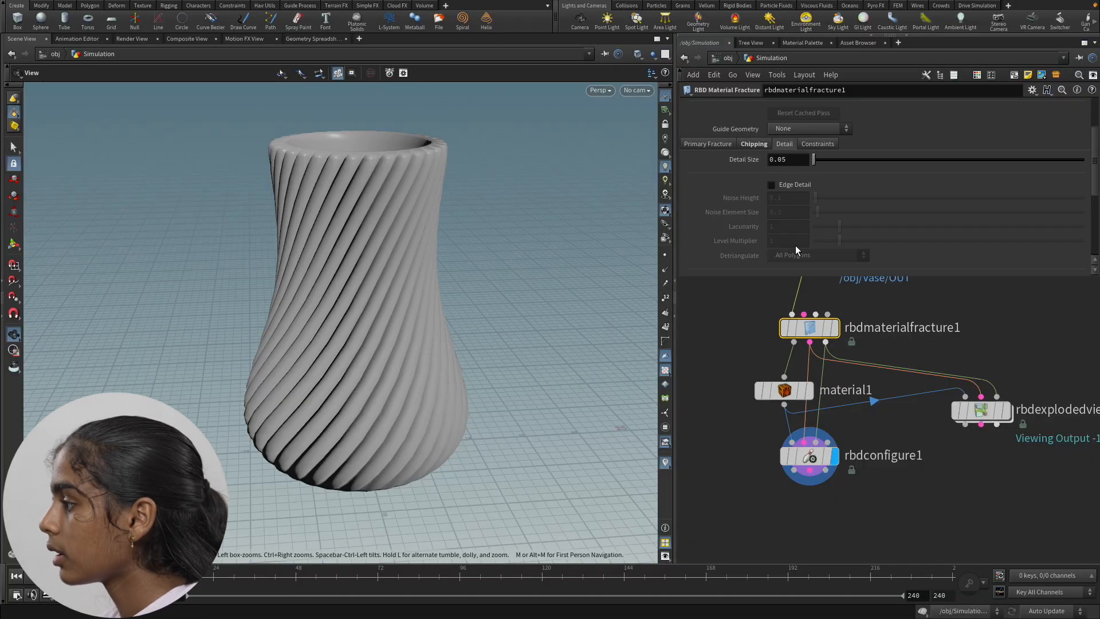
pyautogui.moveTo(809, 327)
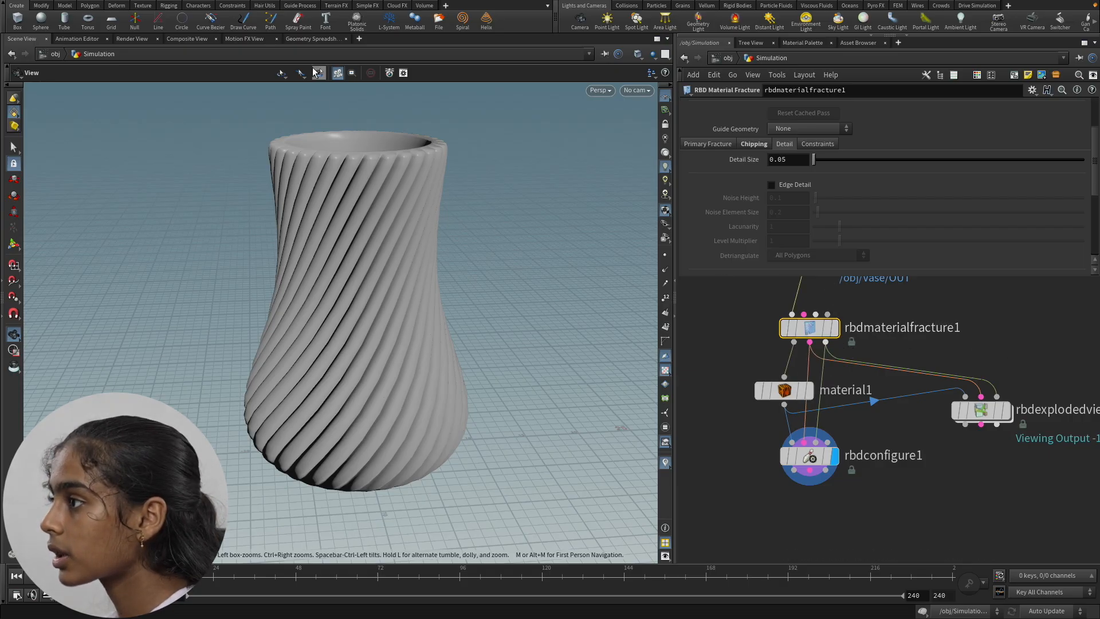
pyautogui.click(297, 39)
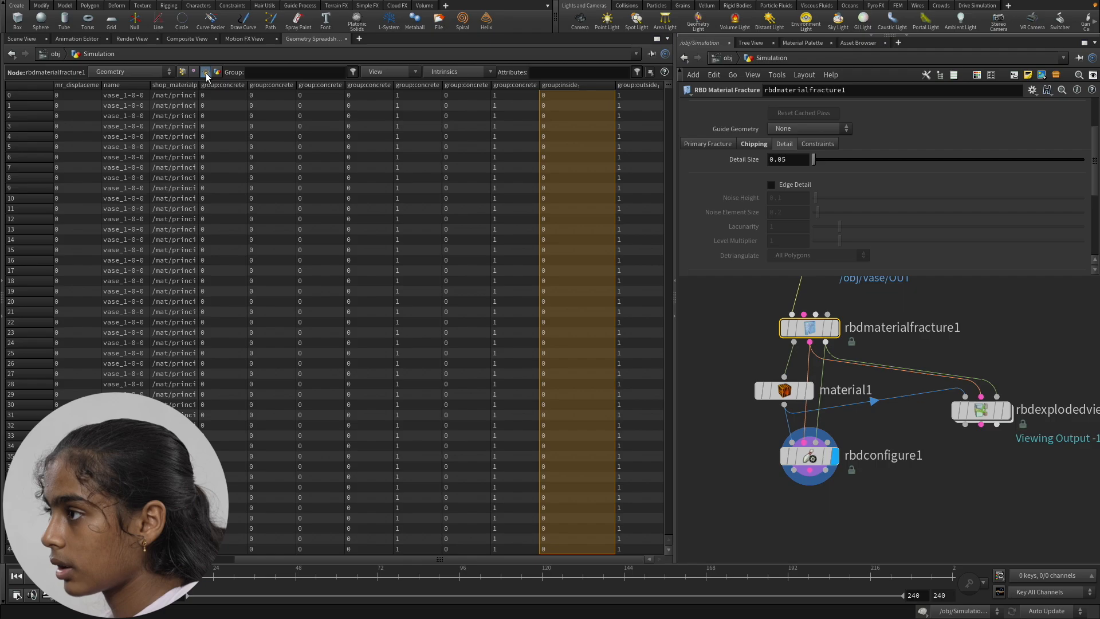
pyautogui.moveTo(541, 559); pyautogui.dragTo(367, 538)
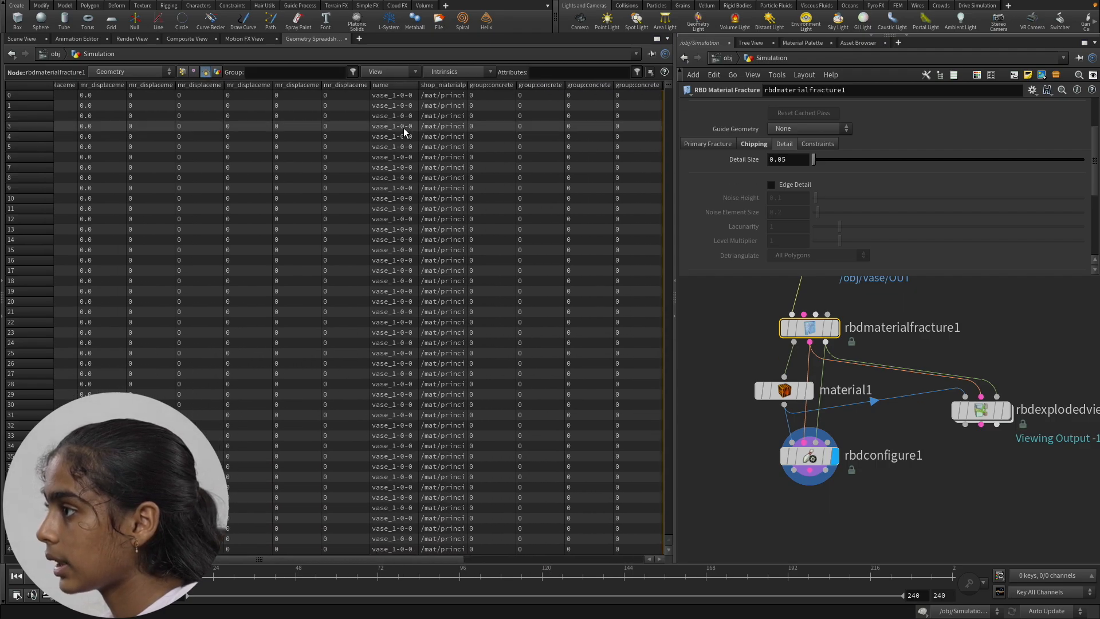
pyautogui.click(387, 88)
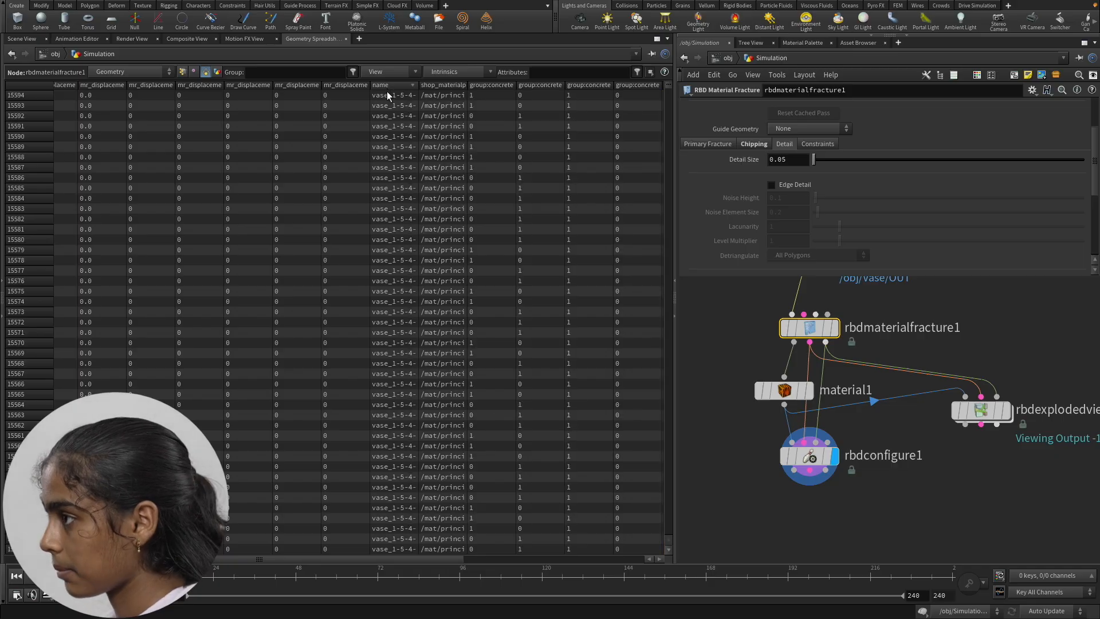
pyautogui.moveTo(419, 95); pyautogui.dragTo(666, 116)
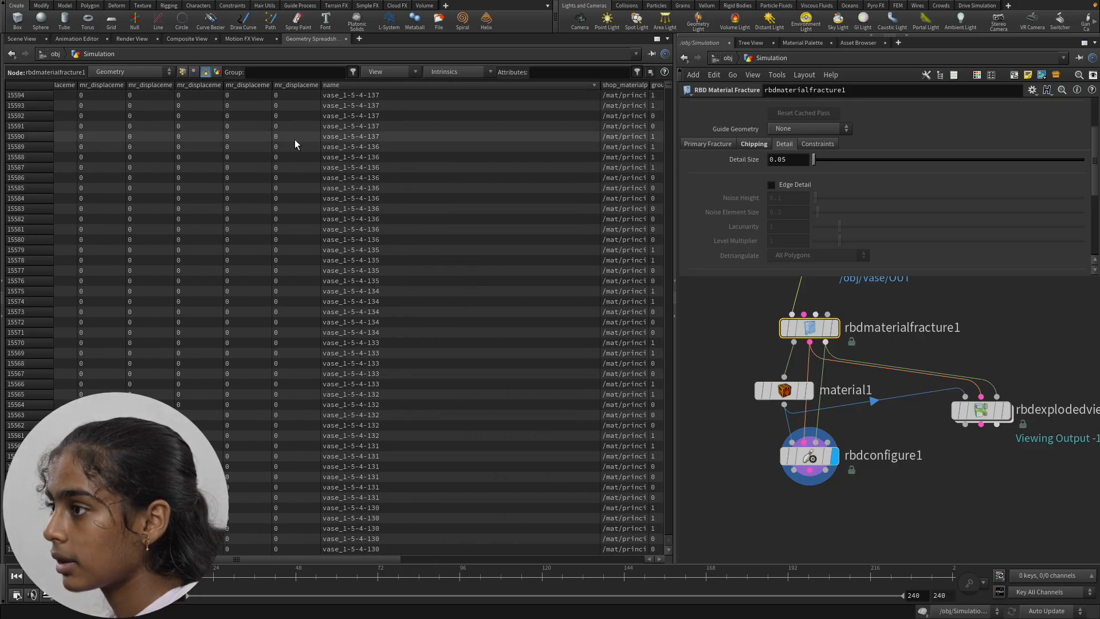
# Examine the fragment names in the fracture node's primitive list, highlighting the rows that belong to piece vase_1-5-4-128.
pyautogui.click(668, 99)
pyautogui.click(668, 521)
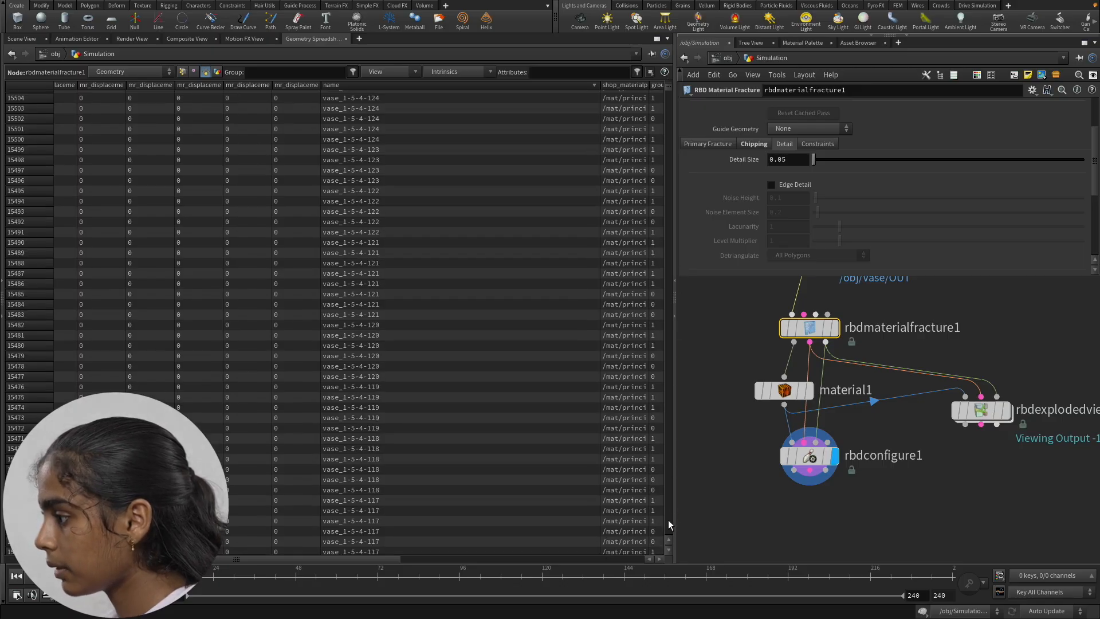
pyautogui.scroll(7, 425, 122)
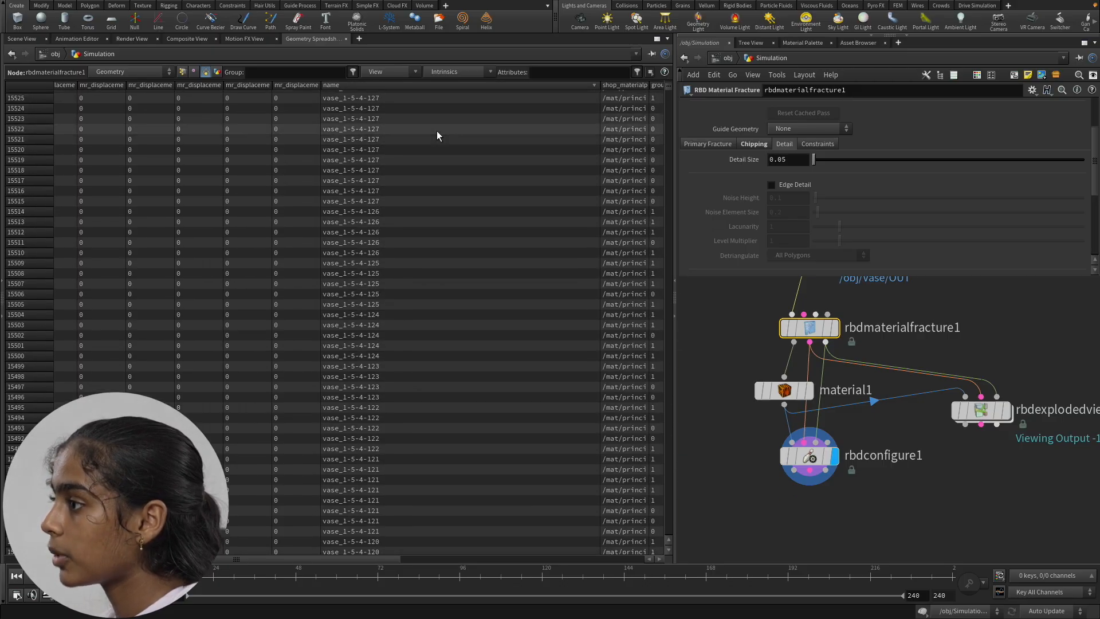
pyautogui.scroll(2, 430, 187)
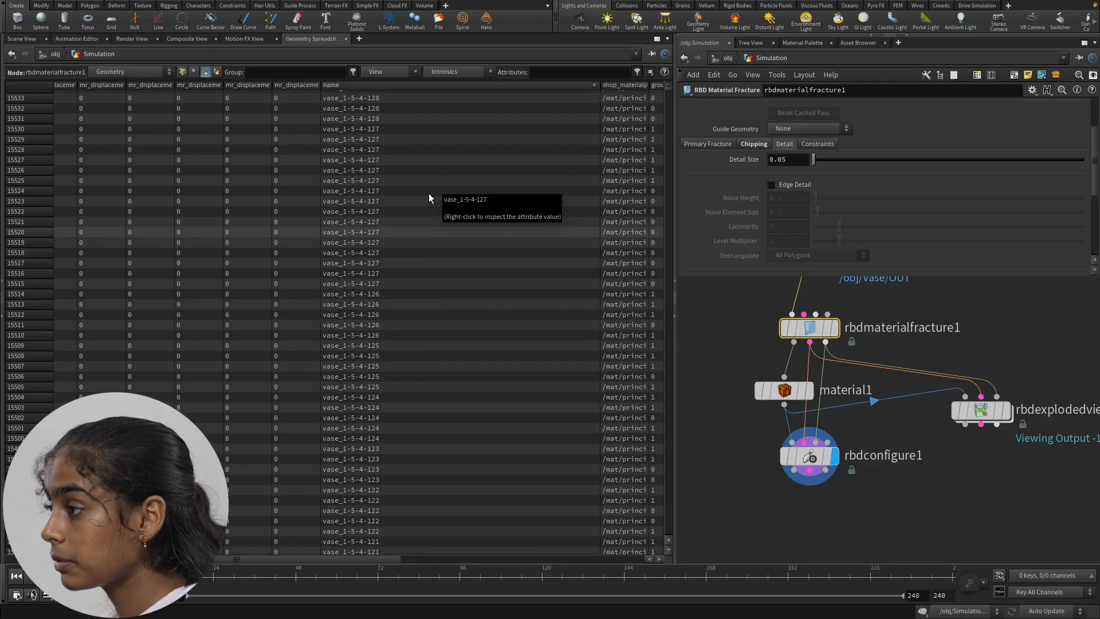
pyautogui.scroll(3, 427, 204)
pyautogui.scroll(1, 424, 217)
pyautogui.moveTo(400, 360); pyautogui.dragTo(387, 121)
pyautogui.click(387, 201)
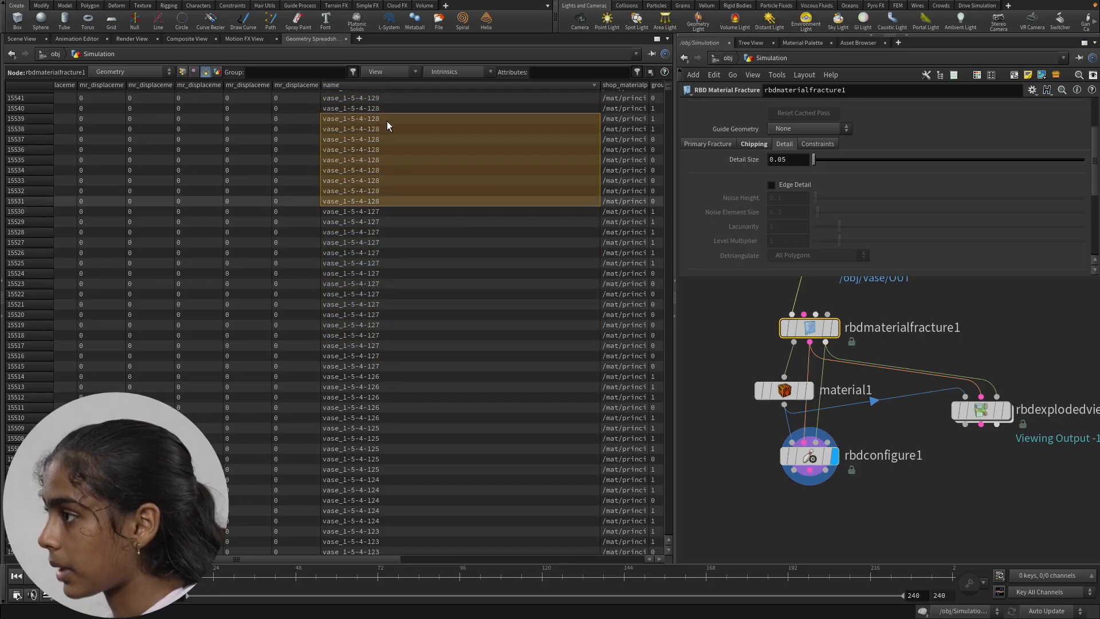
pyautogui.scroll(5, 386, 122)
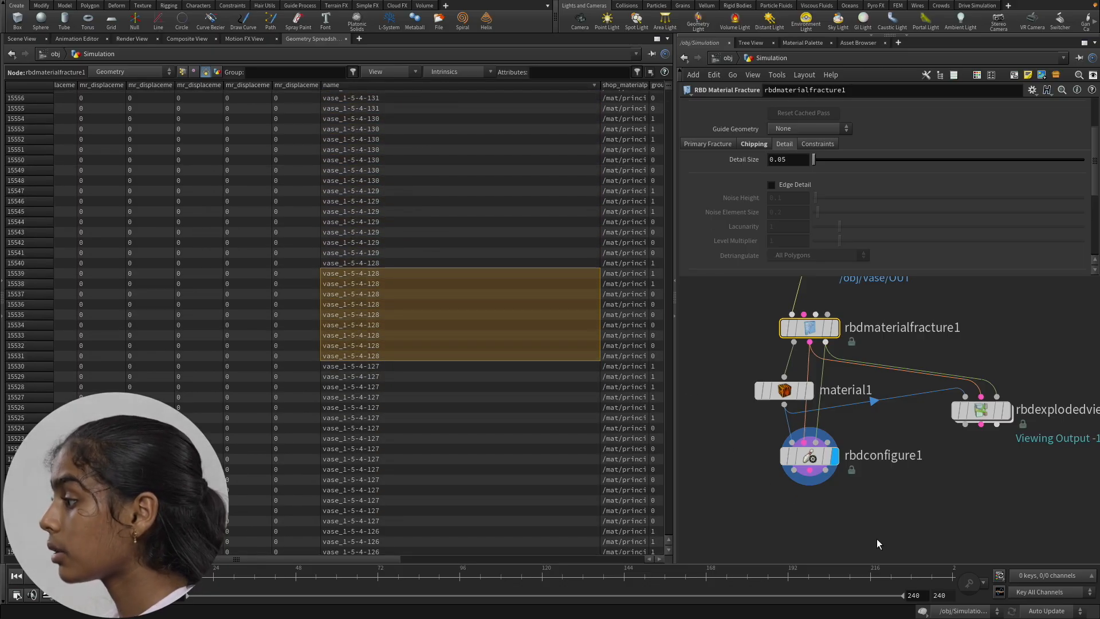
# Show the RBD Configure node's point attributes and widen the name column to examine the names of the packed pieces.
pyautogui.click(810, 459)
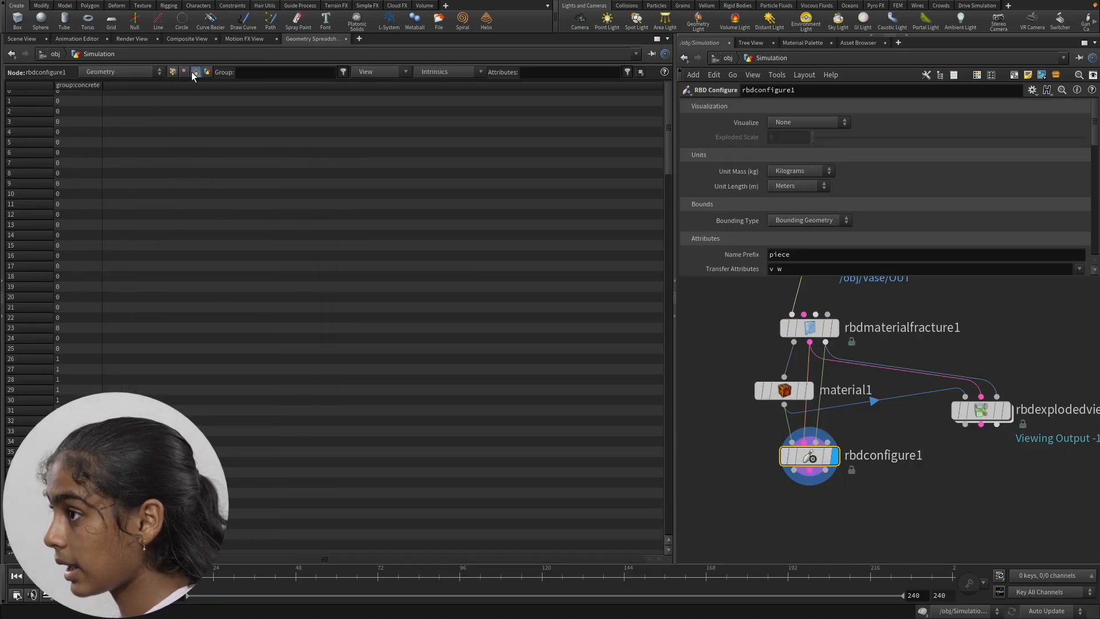
pyautogui.click(171, 71)
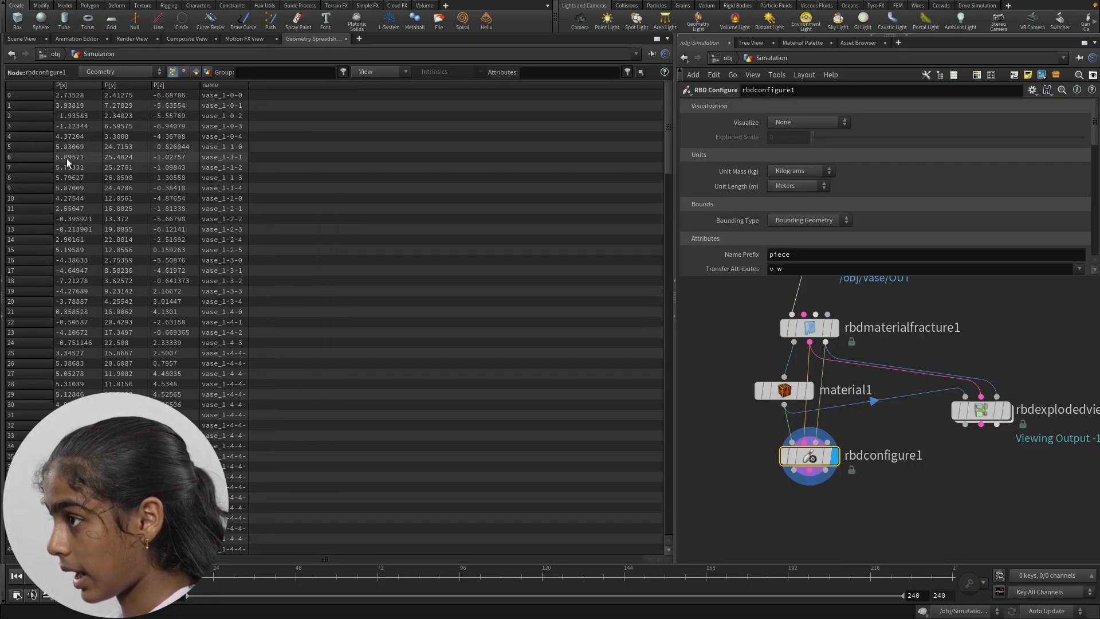
pyautogui.moveTo(247, 99); pyautogui.dragTo(245, 177)
pyautogui.click(252, 322)
pyautogui.click(243, 97)
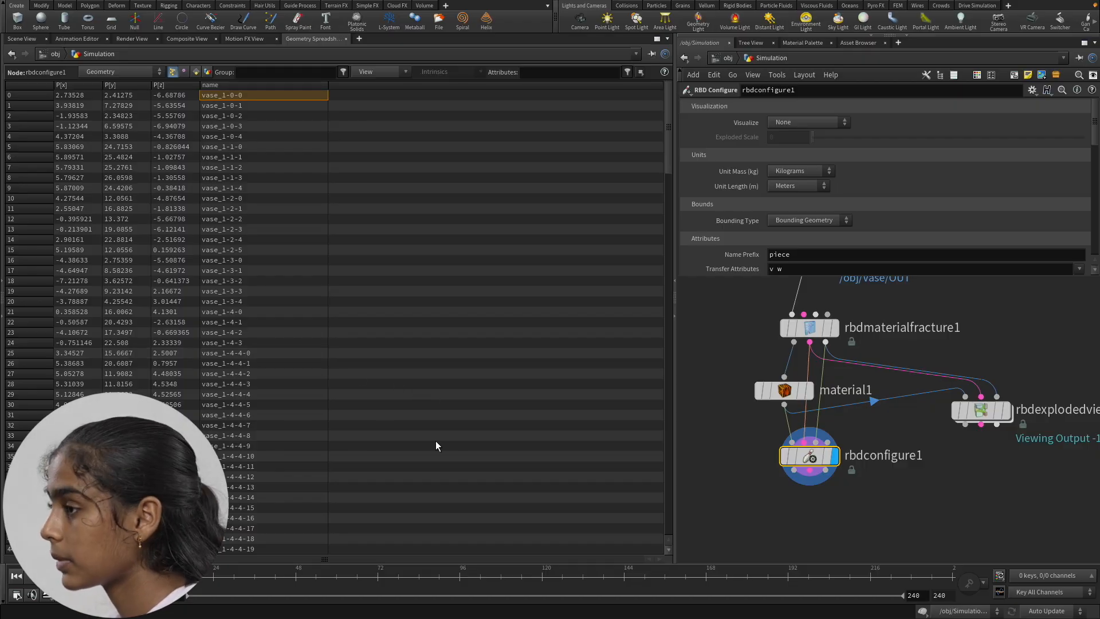
# Return to the scene view and inspect the packed vase and its surrounding ground grid from farther away and at a low angle.
pyautogui.click(22, 38)
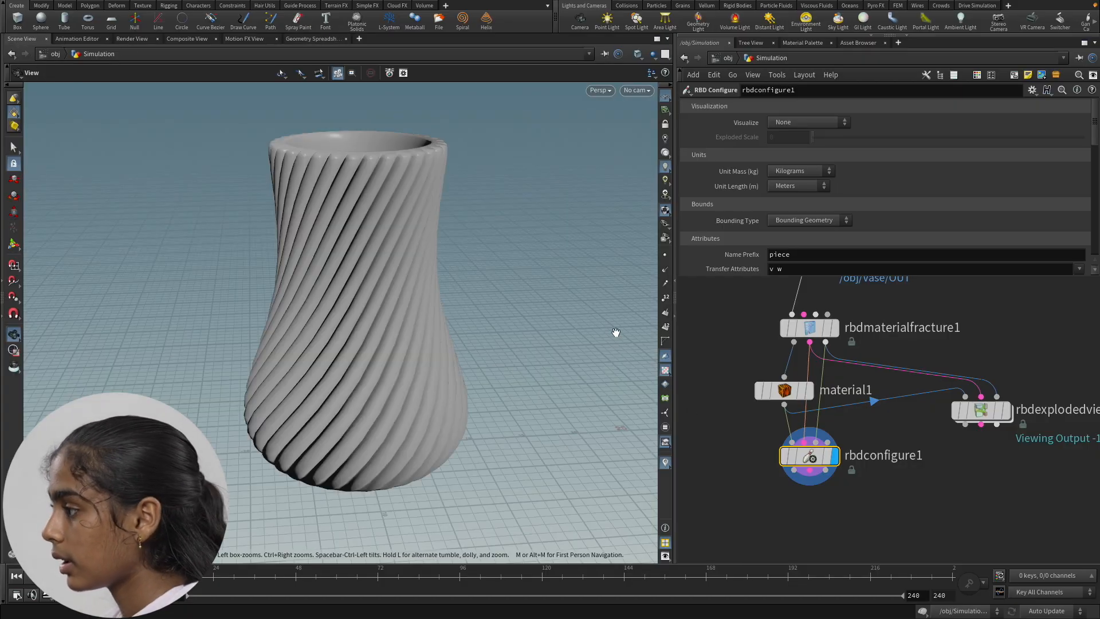
pyautogui.scroll(-3, 617, 338)
pyautogui.moveTo(828, 510); pyautogui.dragTo(861, 476, button='middle')
pyautogui.scroll(2, 861, 478)
pyautogui.scroll(-1, 478, 325)
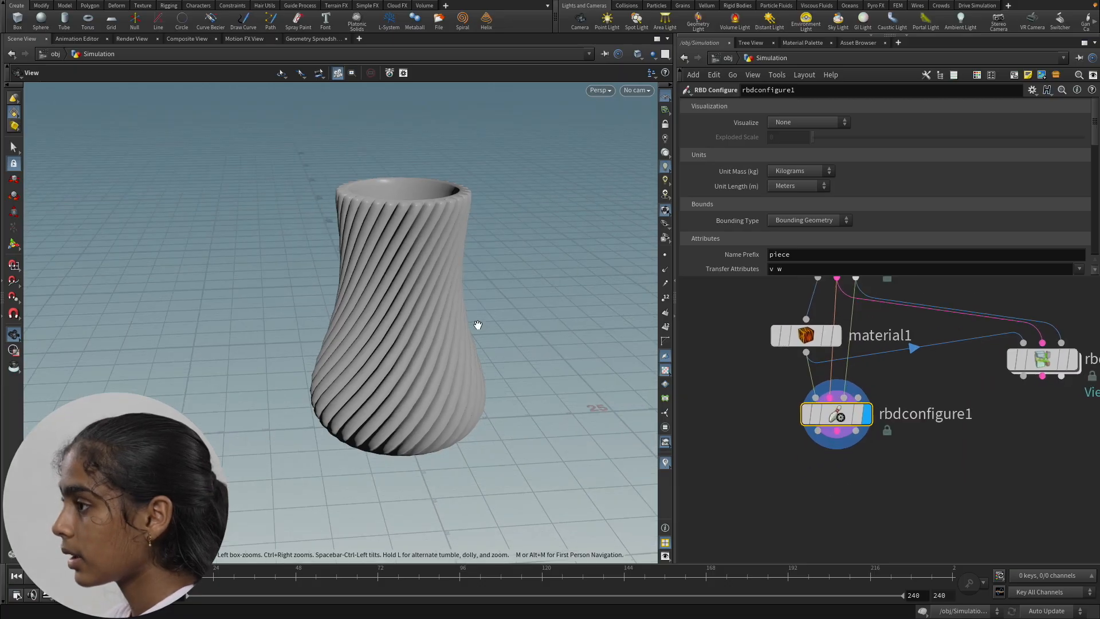
pyautogui.press('super+Tab')
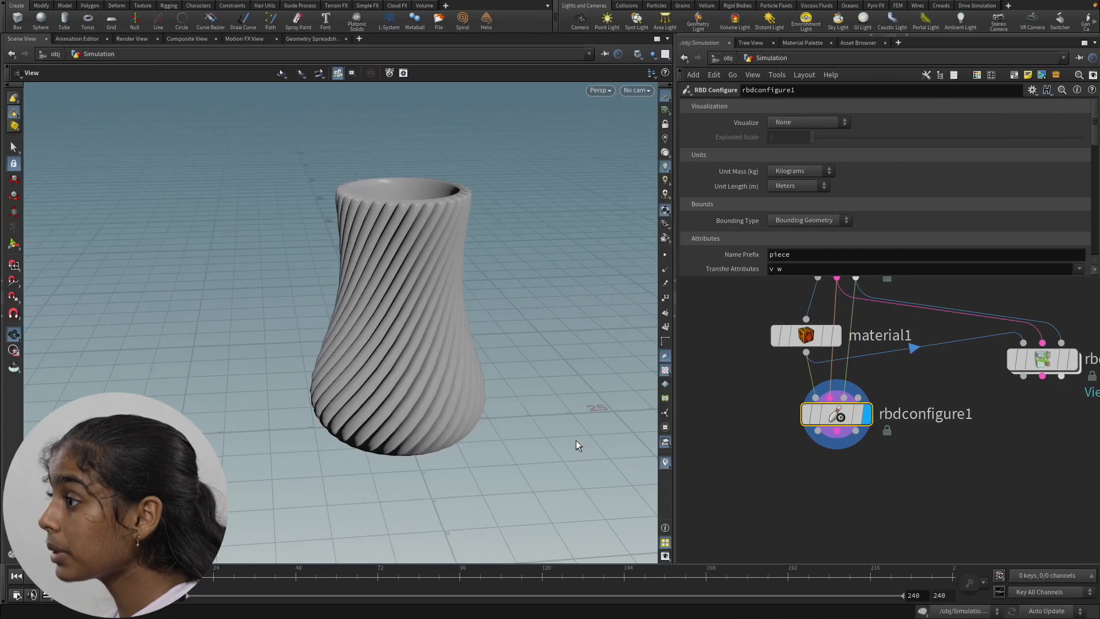
pyautogui.scroll(-3, 508, 326)
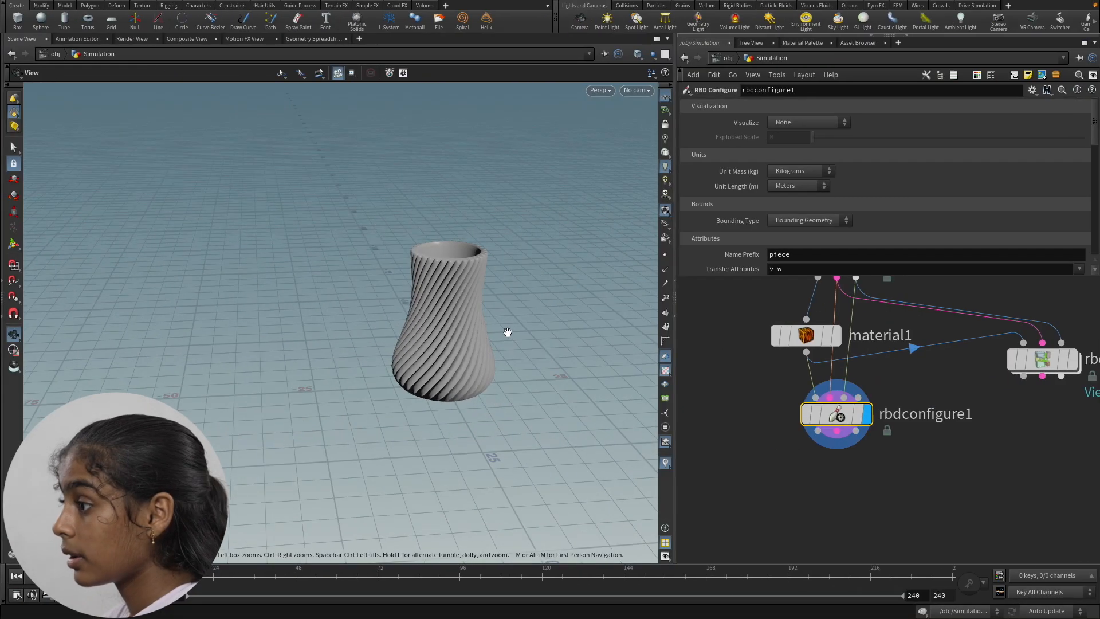
pyautogui.moveTo(509, 332); pyautogui.dragTo(343, 393)
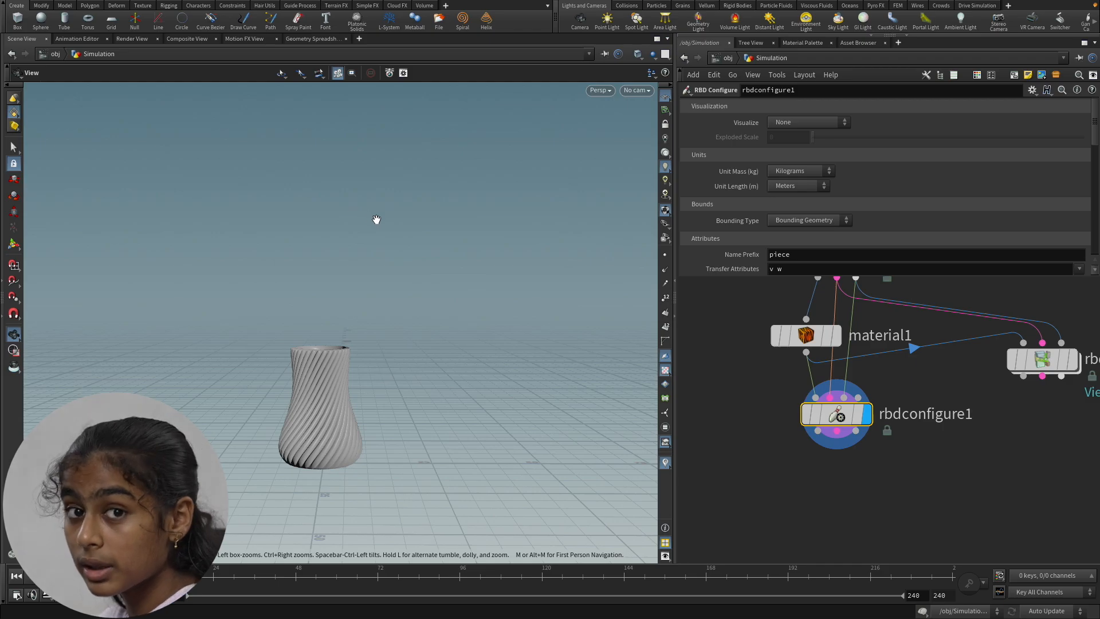
pyautogui.moveTo(359, 433); pyautogui.dragTo(342, 388)
pyautogui.moveTo(449, 370); pyautogui.dragTo(452, 347)
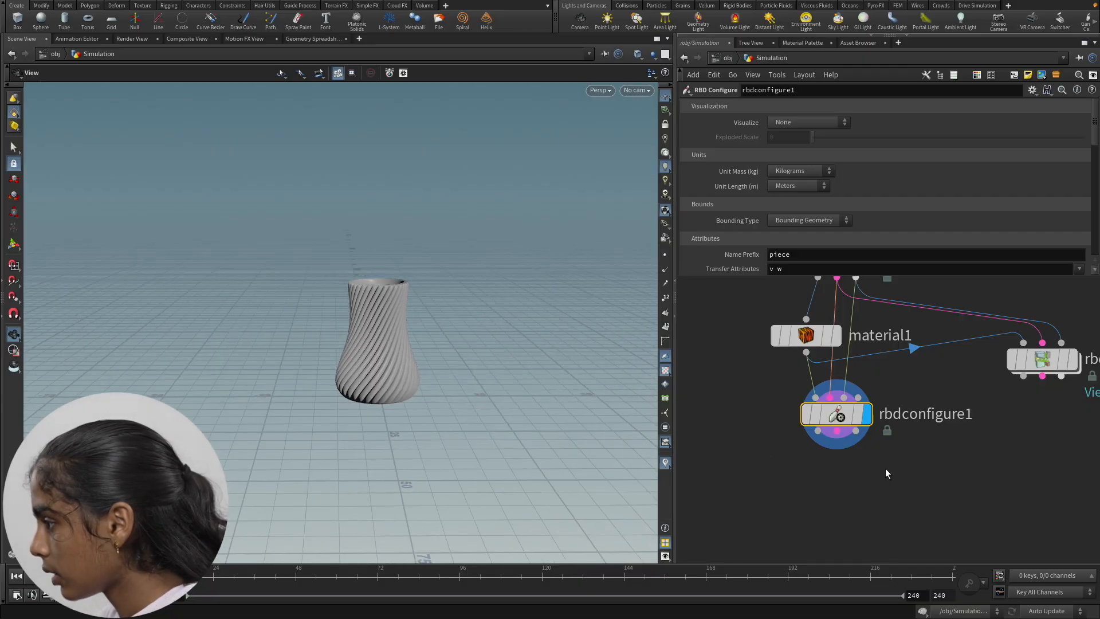
# Add a Transform node below RBD Configure and compare its input with the RBD Configure outputs.
pyautogui.scroll(-3, 891, 436)
pyautogui.scroll(3, 850, 402)
pyautogui.moveTo(936, 454); pyautogui.dragTo(950, 386, button='middle')
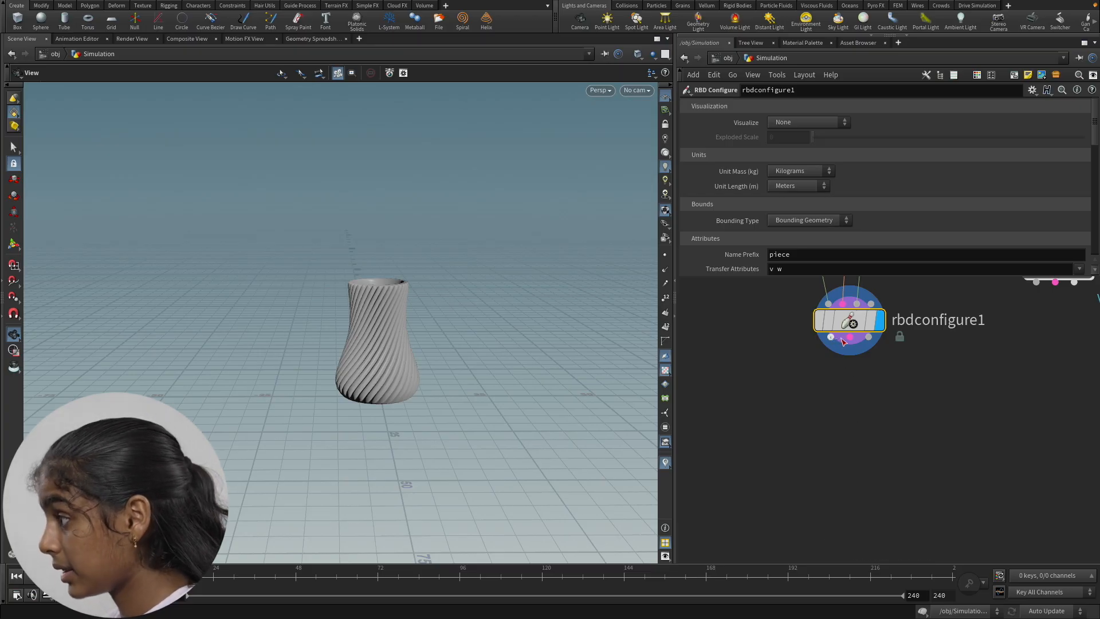
pyautogui.click(848, 338)
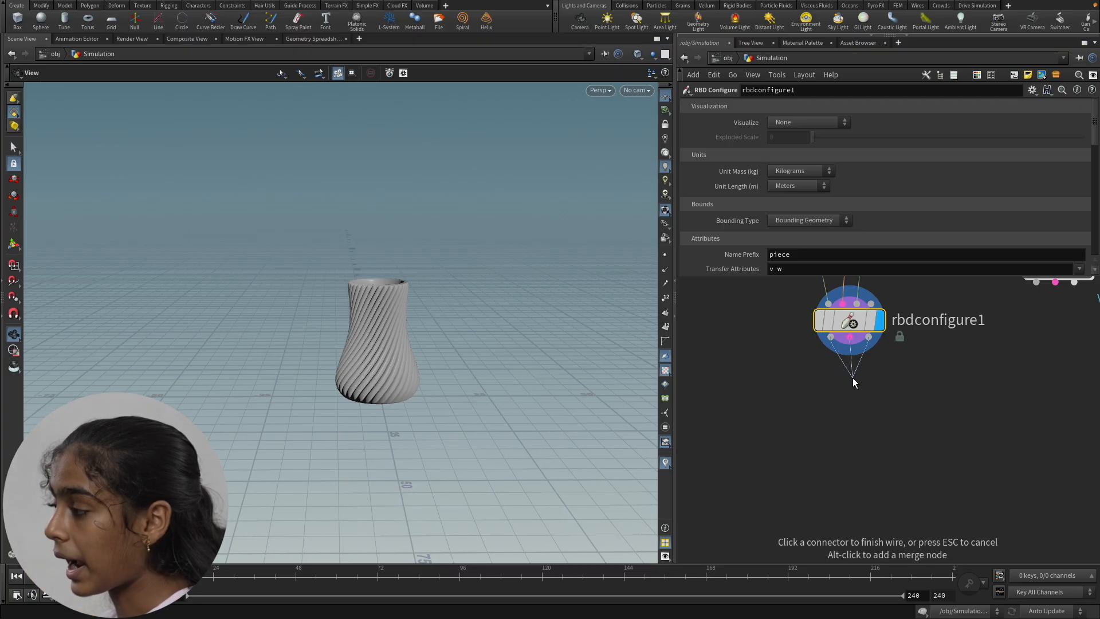
pyautogui.press('Escape')
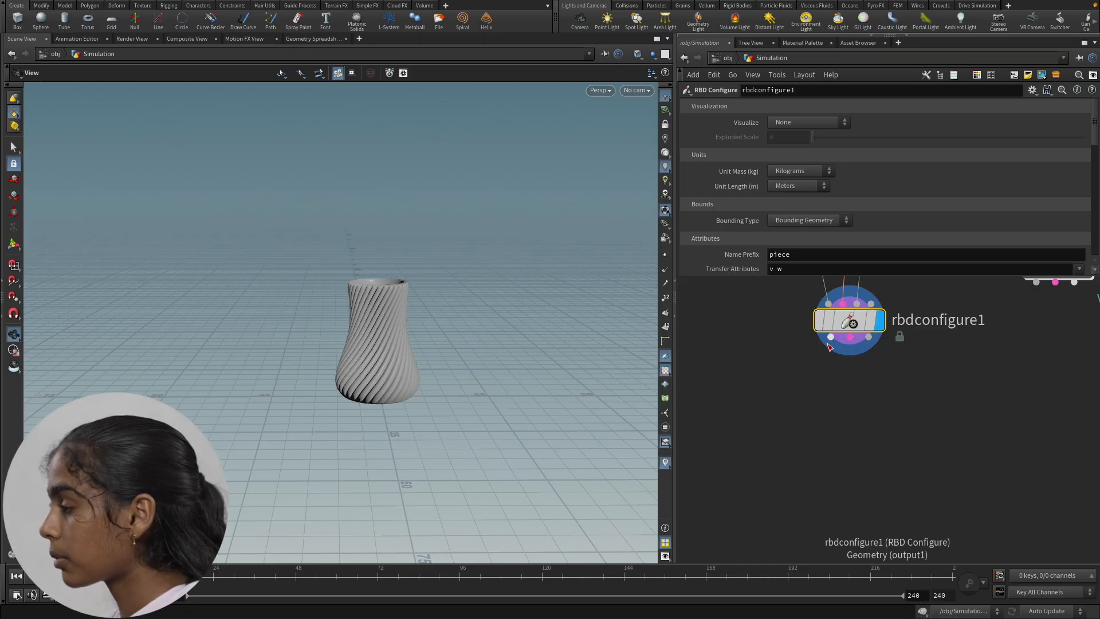
pyautogui.press('Tab')
pyautogui.write('tra')
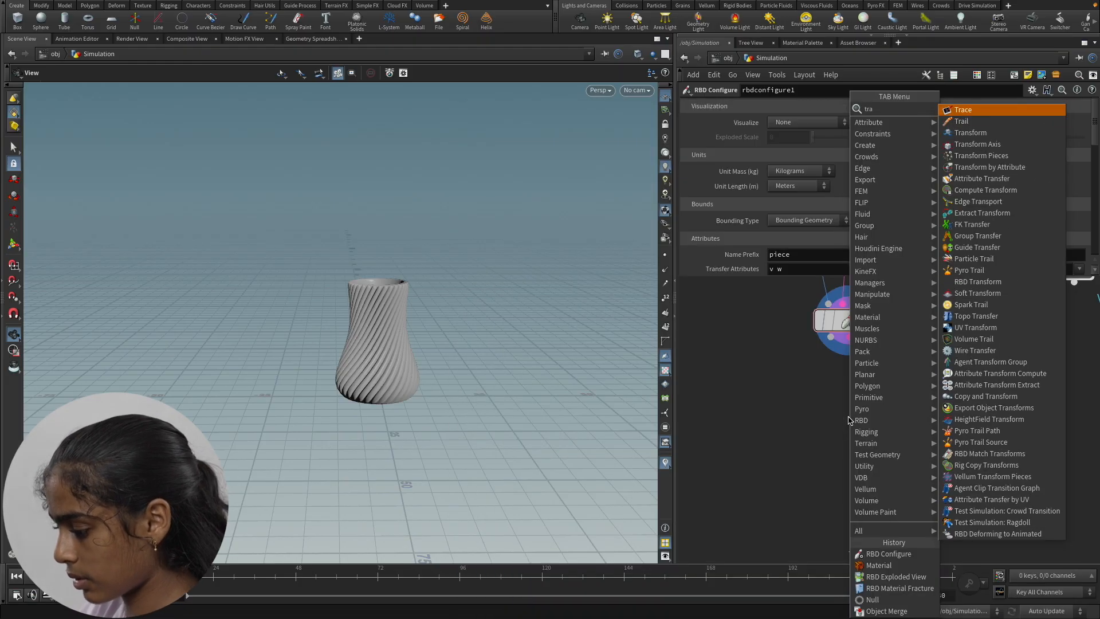
pyautogui.write('ns')
pyautogui.press('Return')
pyautogui.click(849, 417)
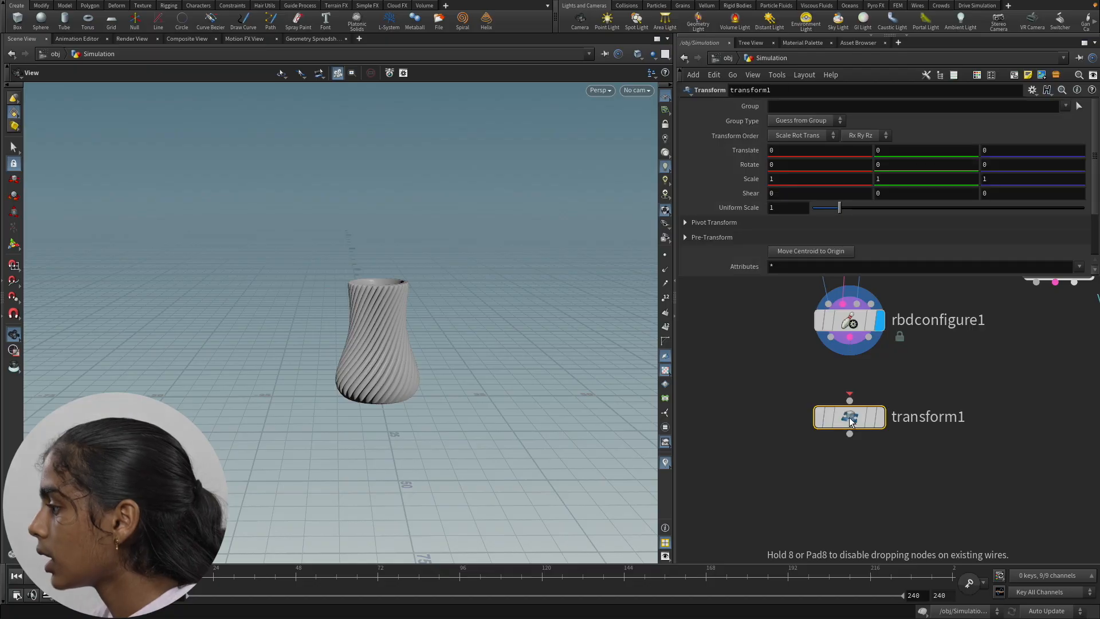
pyautogui.scroll(3, 849, 417)
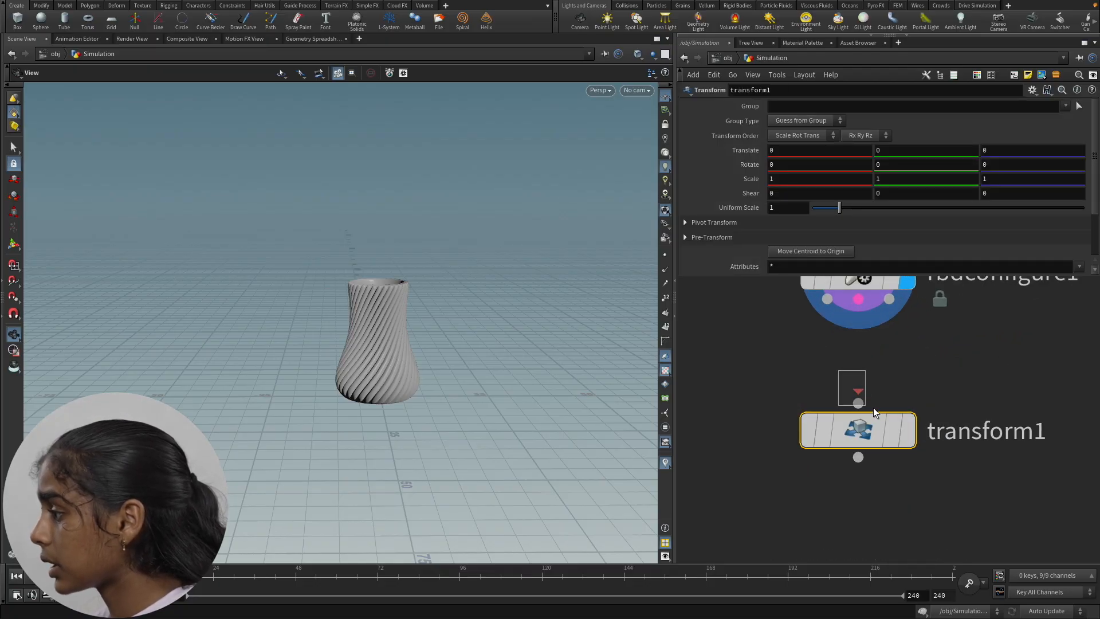
pyautogui.scroll(-3, 882, 416)
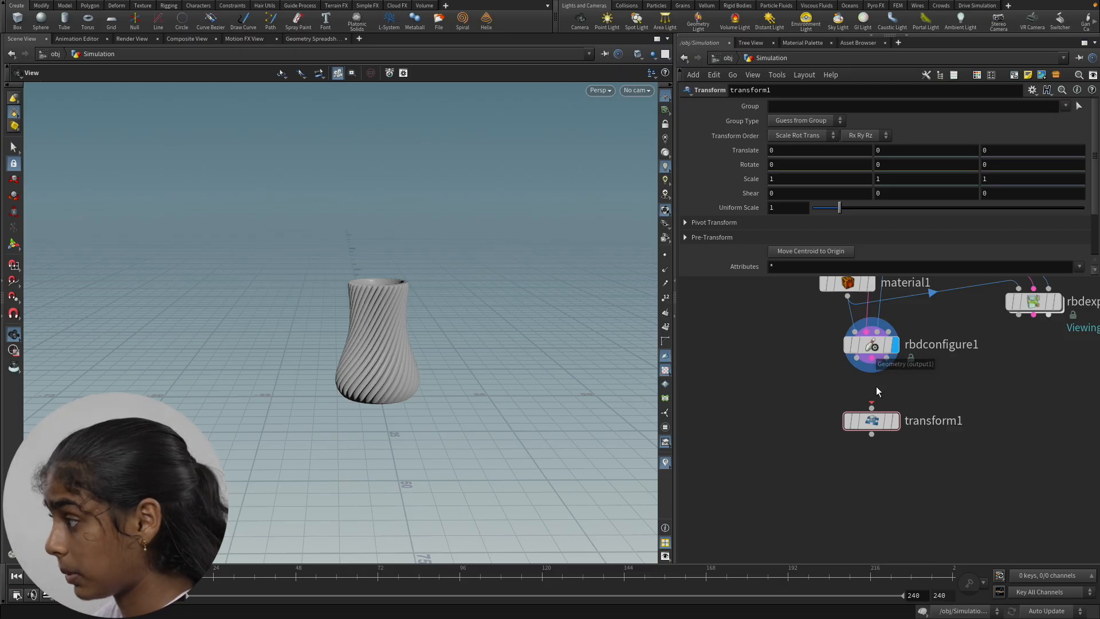
# Move the Transform node further down and add an RBD Pack node between it and RBD Configure.
pyautogui.moveTo(879, 420); pyautogui.dragTo(879, 438)
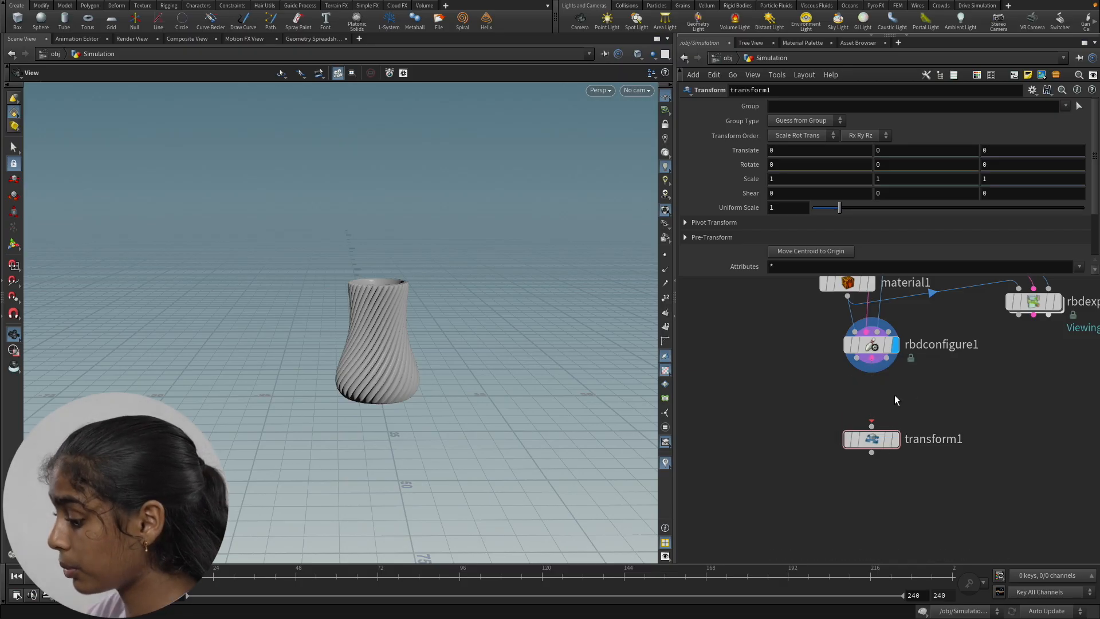
pyautogui.press('Tab')
pyautogui.write('r')
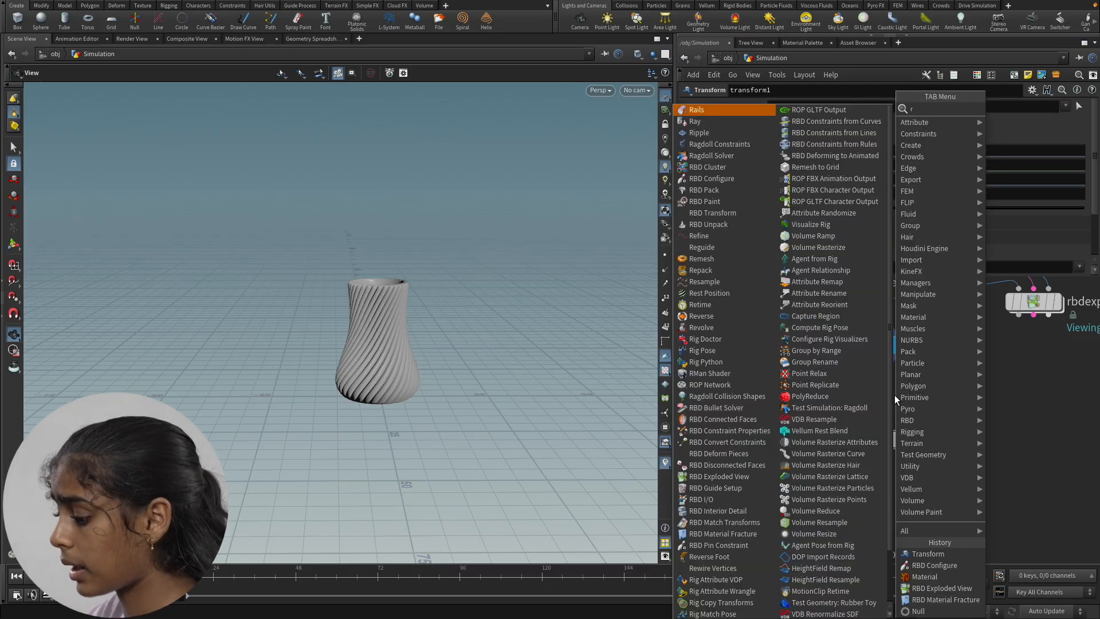
pyautogui.write('bd')
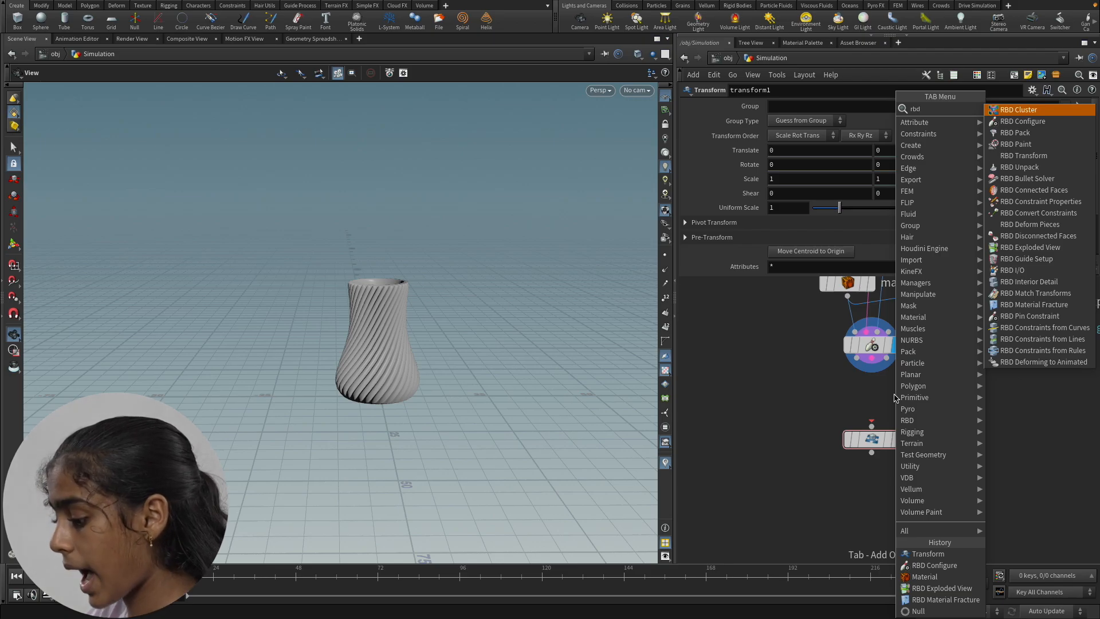
pyautogui.write('pack')
pyautogui.press('Return')
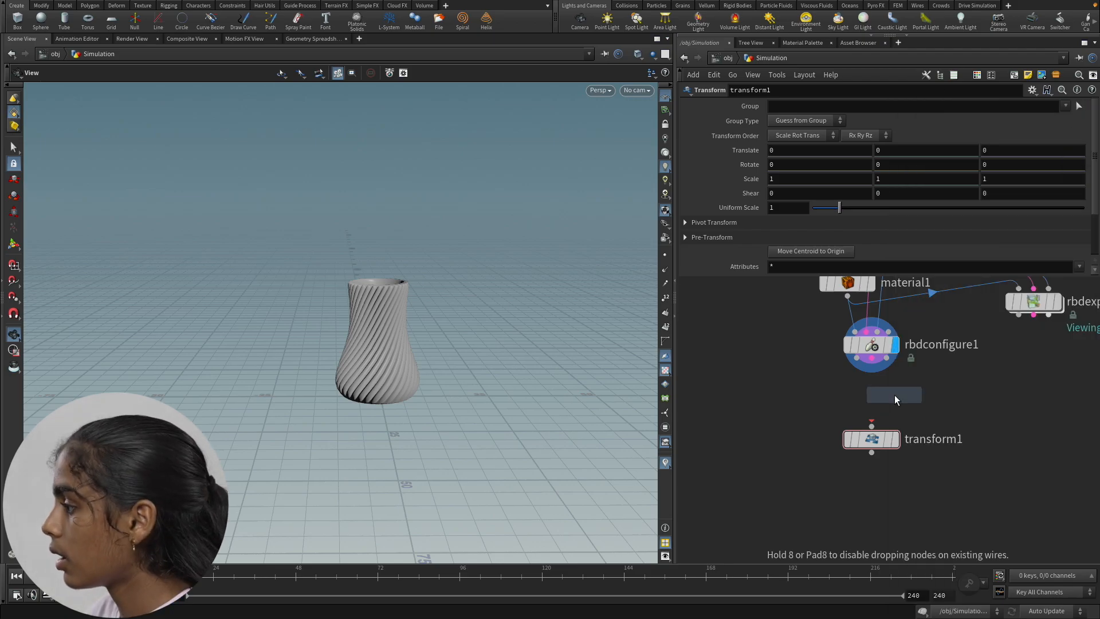
pyautogui.click(869, 399)
# Wire all three RBD Configure outputs into RBD Pack, connect RBD Pack to the Transform node, and space the Transform slightly lower.
pyautogui.click(871, 358)
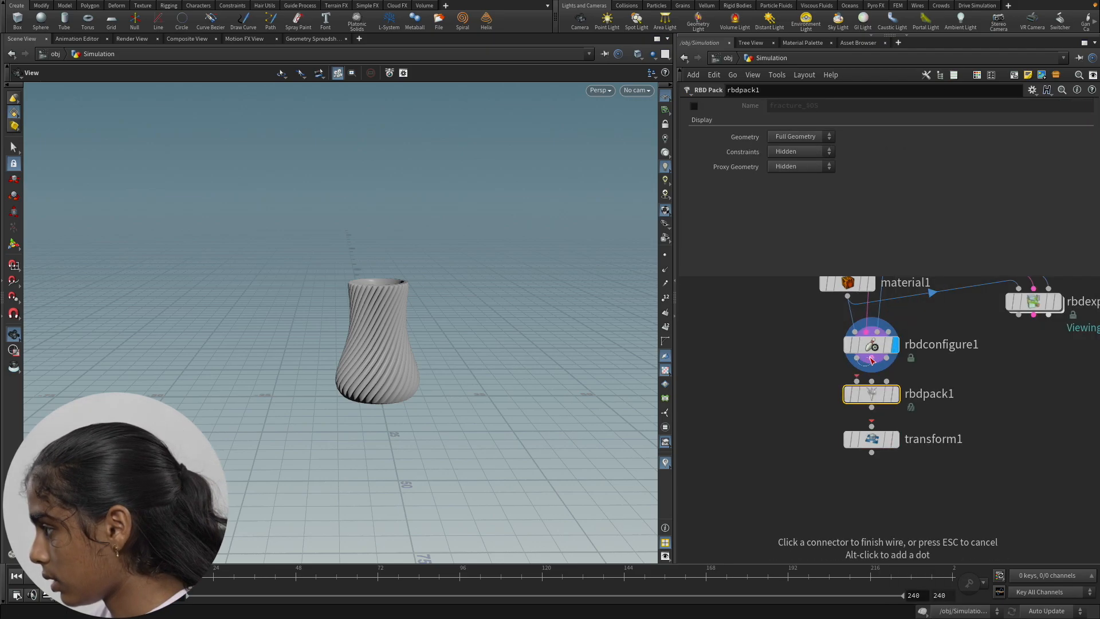
pyautogui.click(872, 379)
pyautogui.click(872, 407)
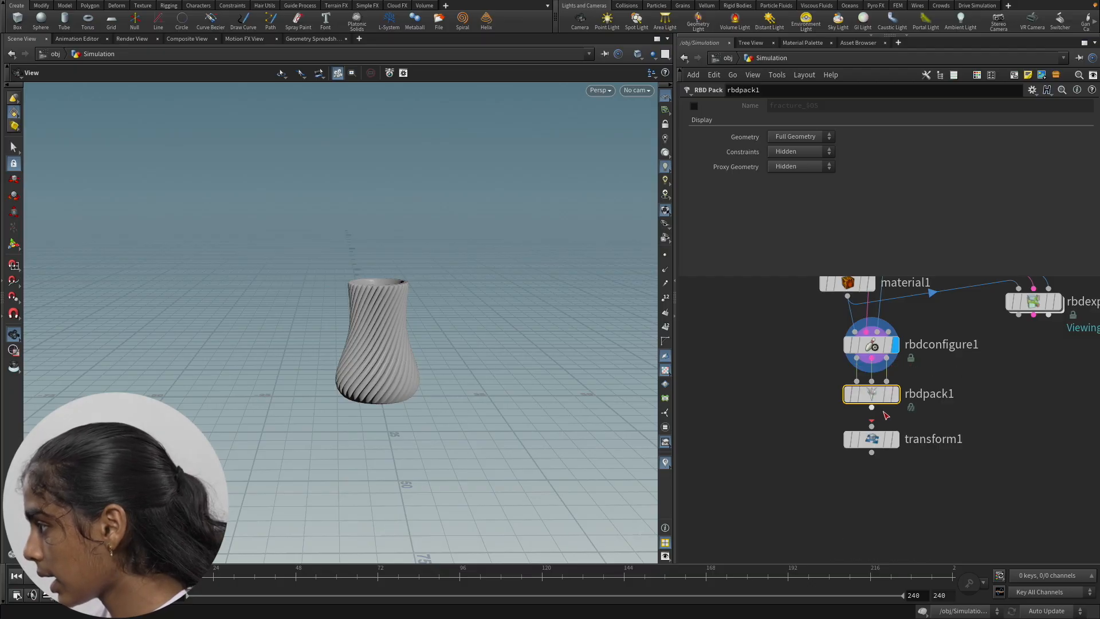
pyautogui.click(871, 429)
pyautogui.moveTo(871, 439); pyautogui.dragTo(871, 447)
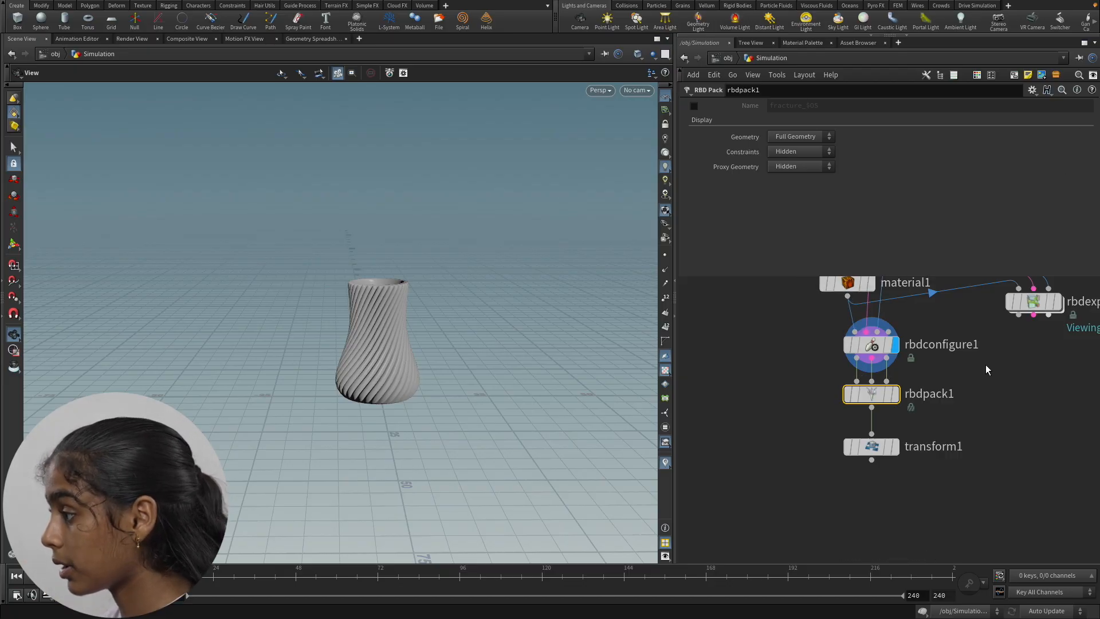
# Display the Transform node's result and raise the vase with a Y translation of 5.
pyautogui.click(858, 447)
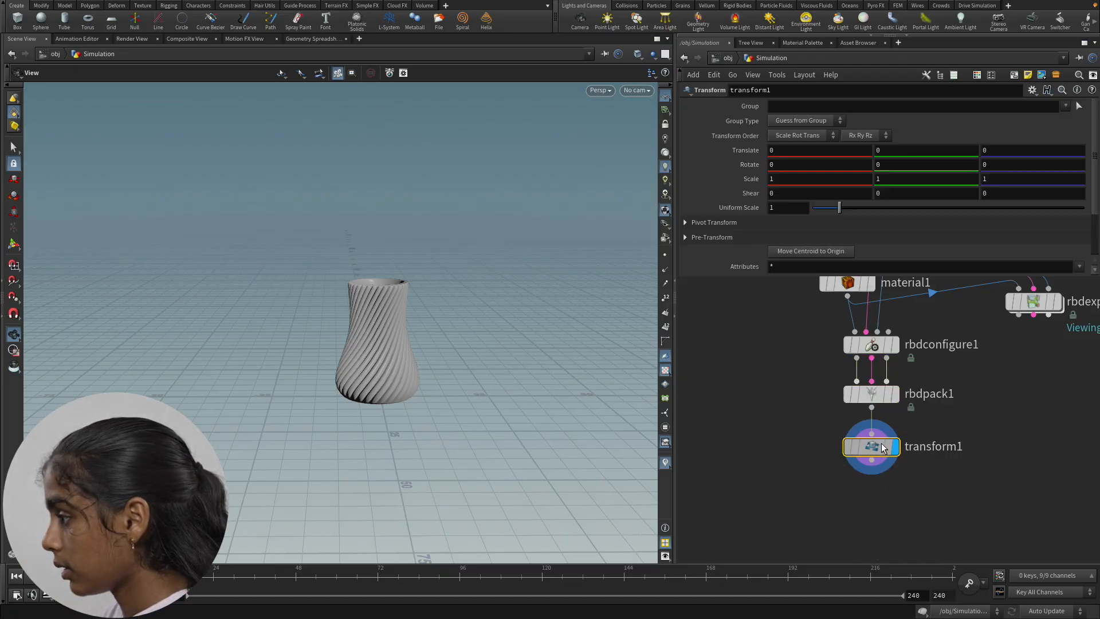
pyautogui.scroll(4, 393, 309)
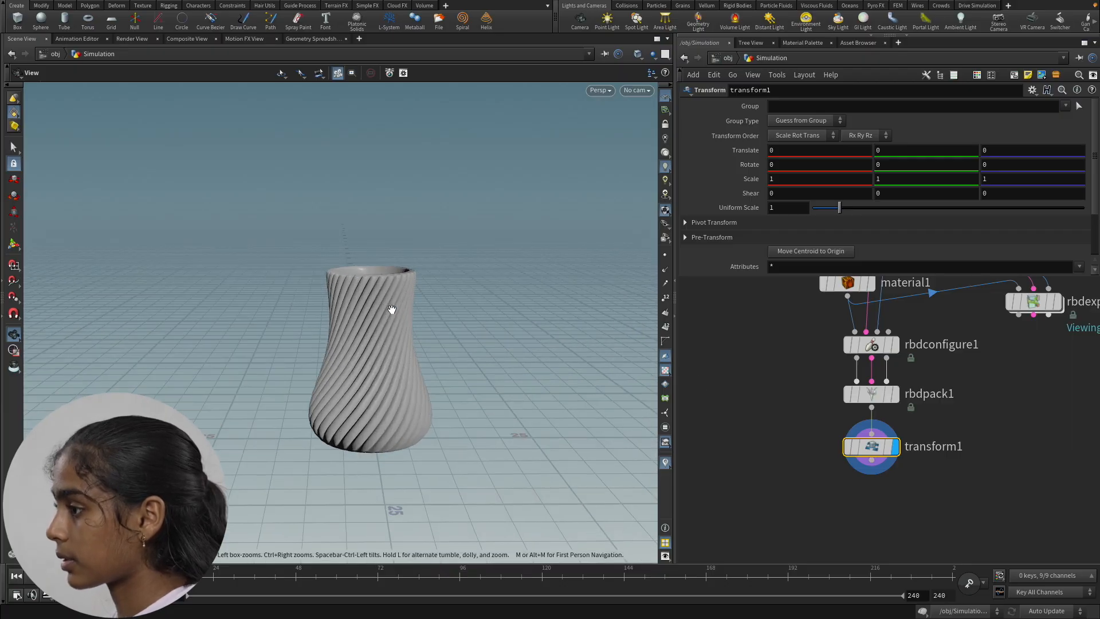
pyautogui.moveTo(393, 309); pyautogui.dragTo(403, 373)
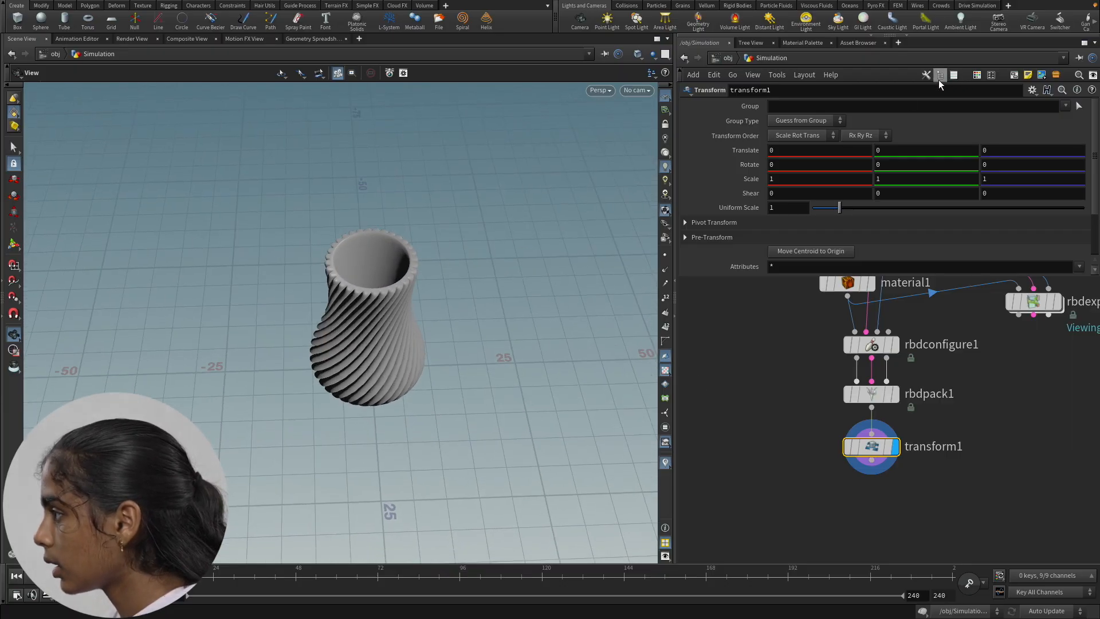
pyautogui.moveTo(309, 304); pyautogui.dragTo(406, 242)
pyautogui.click(899, 149)
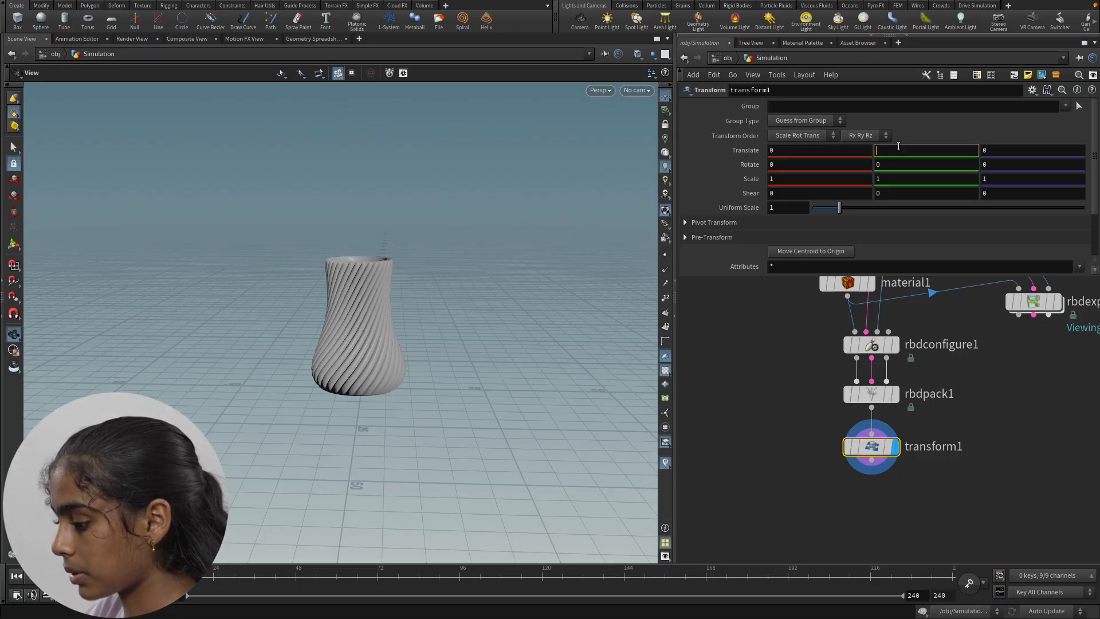
pyautogui.write('5')
pyautogui.press('Return')
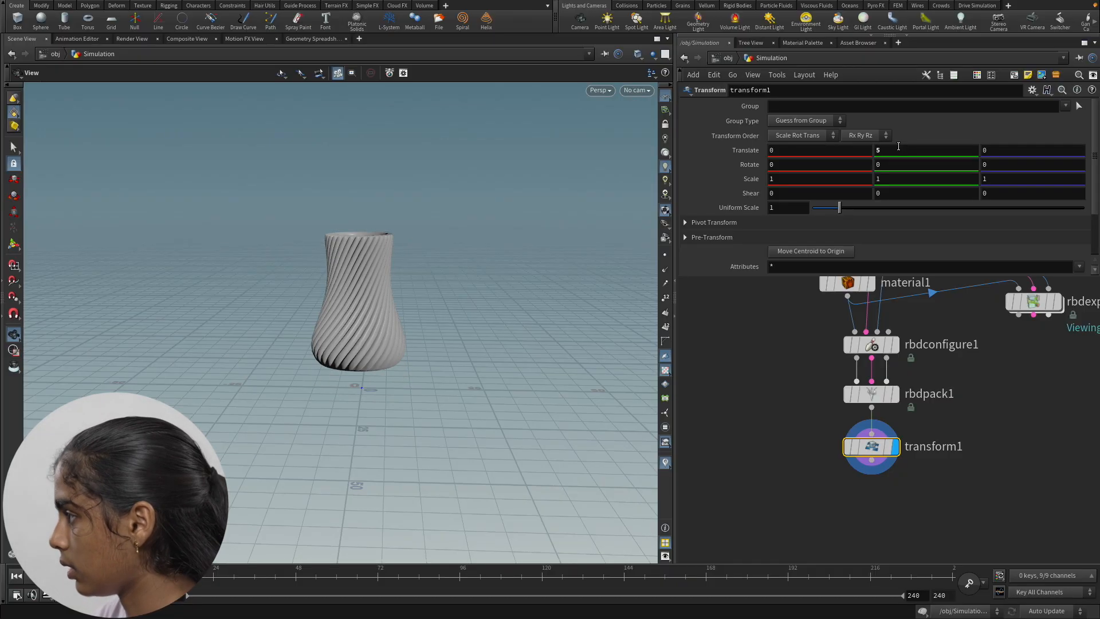
# Try a Y translation of 20 on the Transform node and check the vase's height above the ground grid.
pyautogui.click(898, 147)
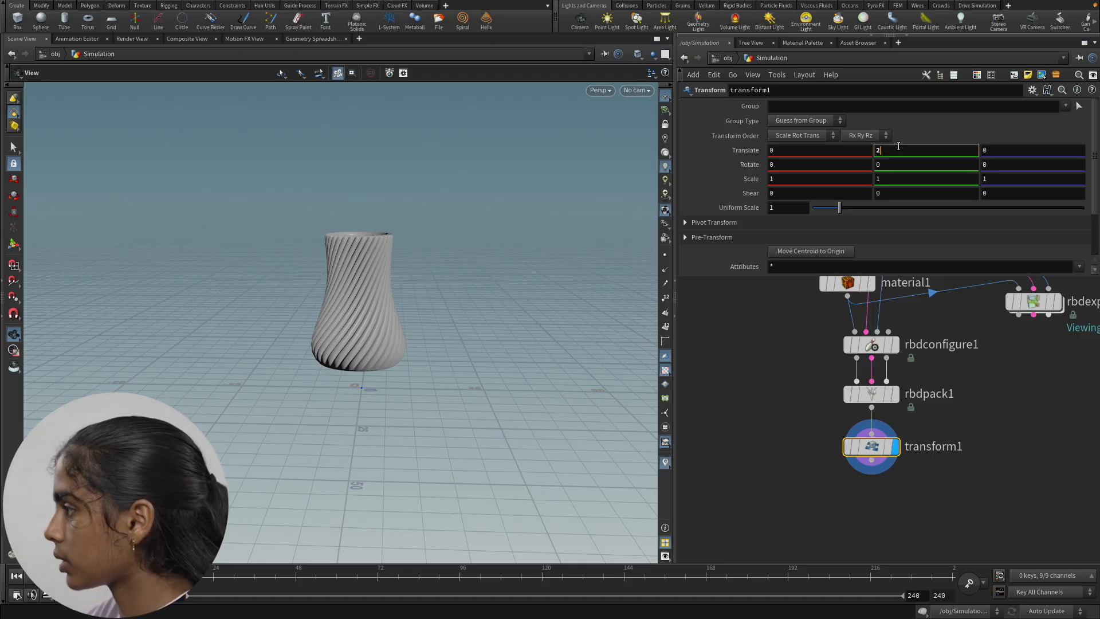
pyautogui.write('20')
pyautogui.press('Return')
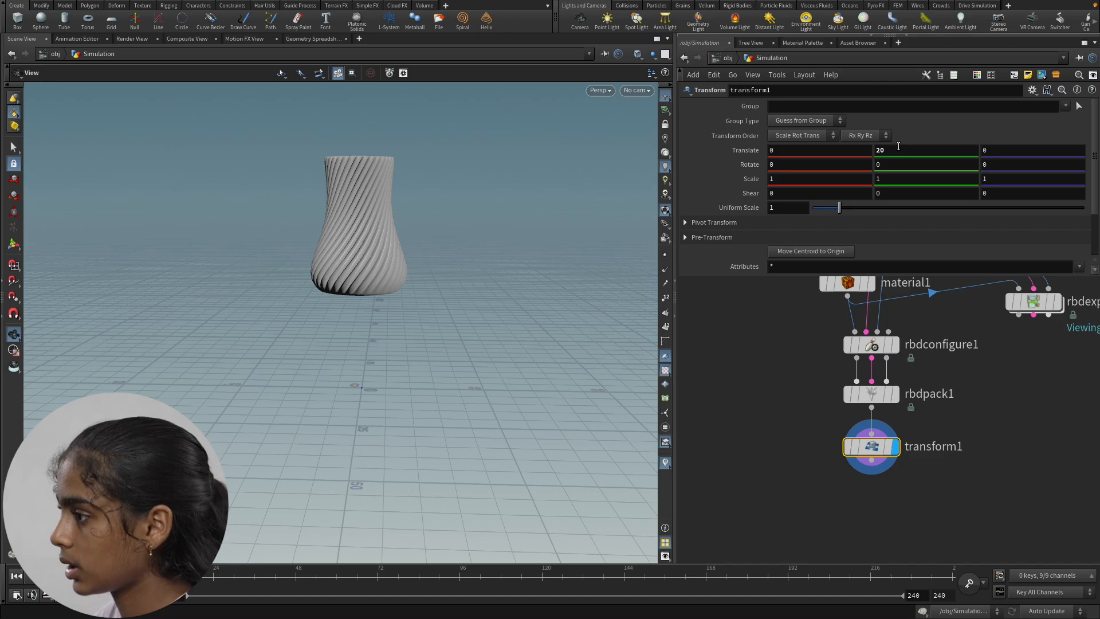
pyautogui.moveTo(373, 296); pyautogui.dragTo(391, 287)
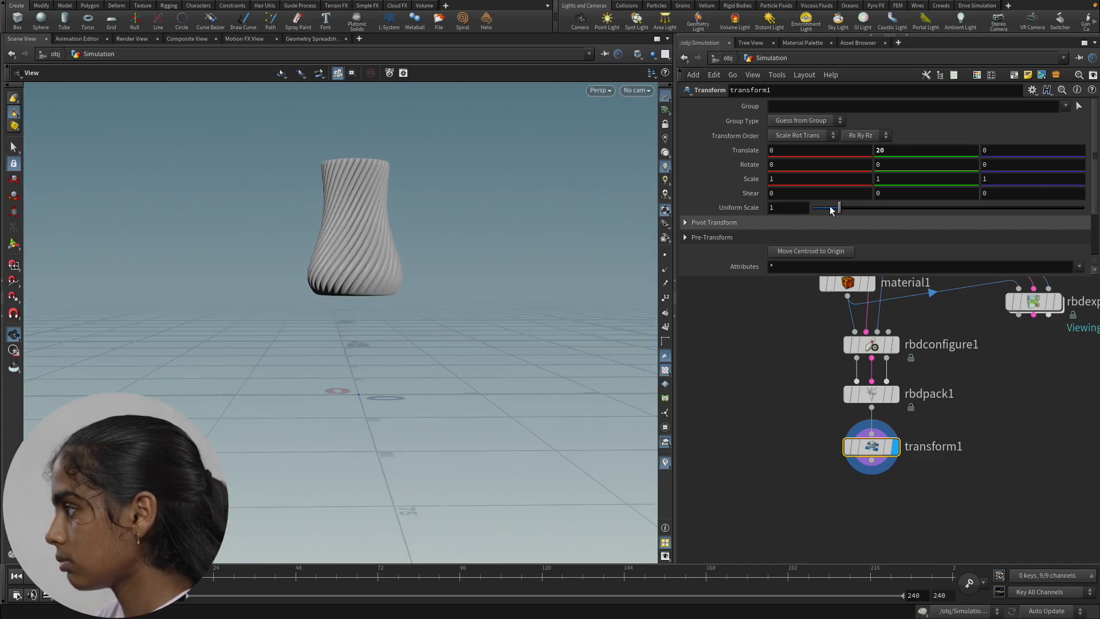
# Set the Transform node's Y translation to 40 and check the vase's height from a wider view.
pyautogui.click(899, 150)
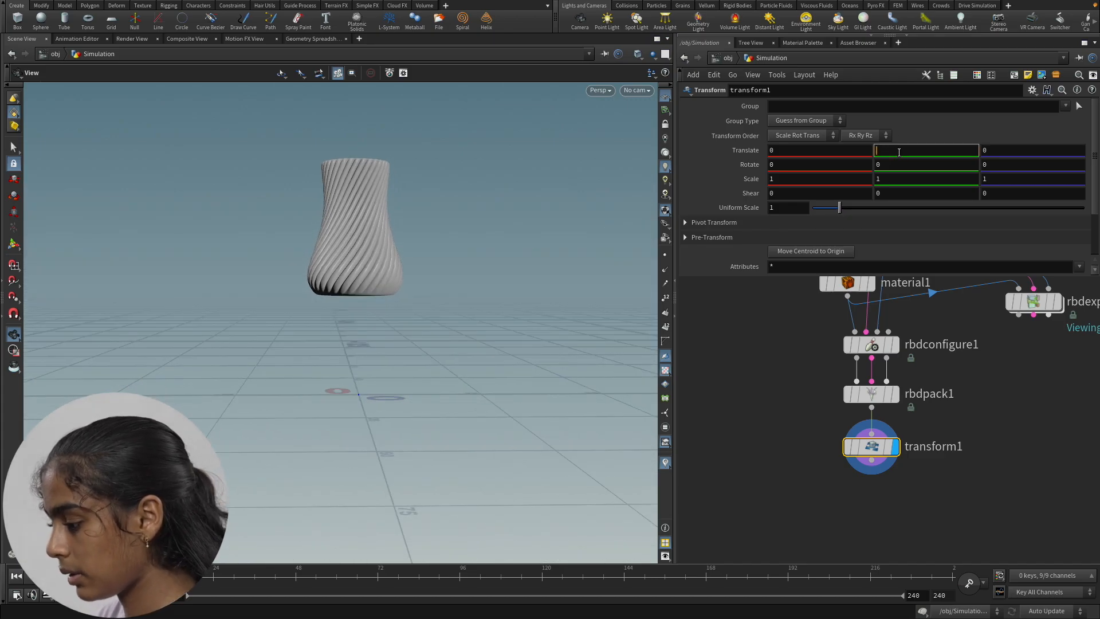
pyautogui.write('40')
pyautogui.press('Return')
pyautogui.moveTo(393, 445); pyautogui.dragTo(415, 289)
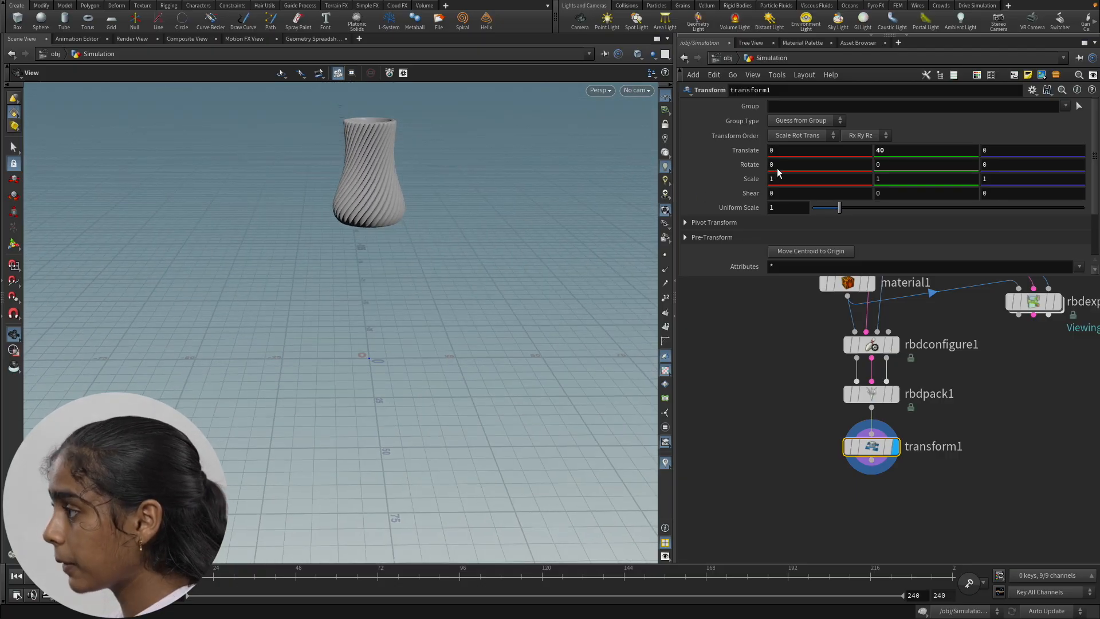
# Tilt the vase by setting the Transform node's X rotation to 15, and check the tilt from the side.
pyautogui.click(801, 169)
pyautogui.press('BackSpace')
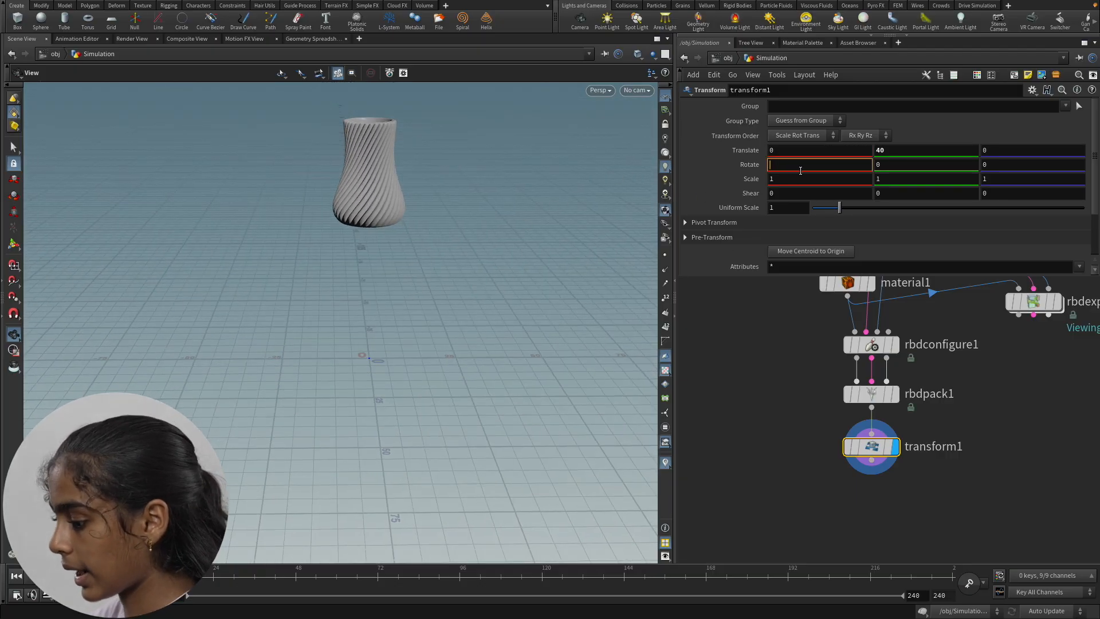
pyautogui.write('15')
pyautogui.press('Return')
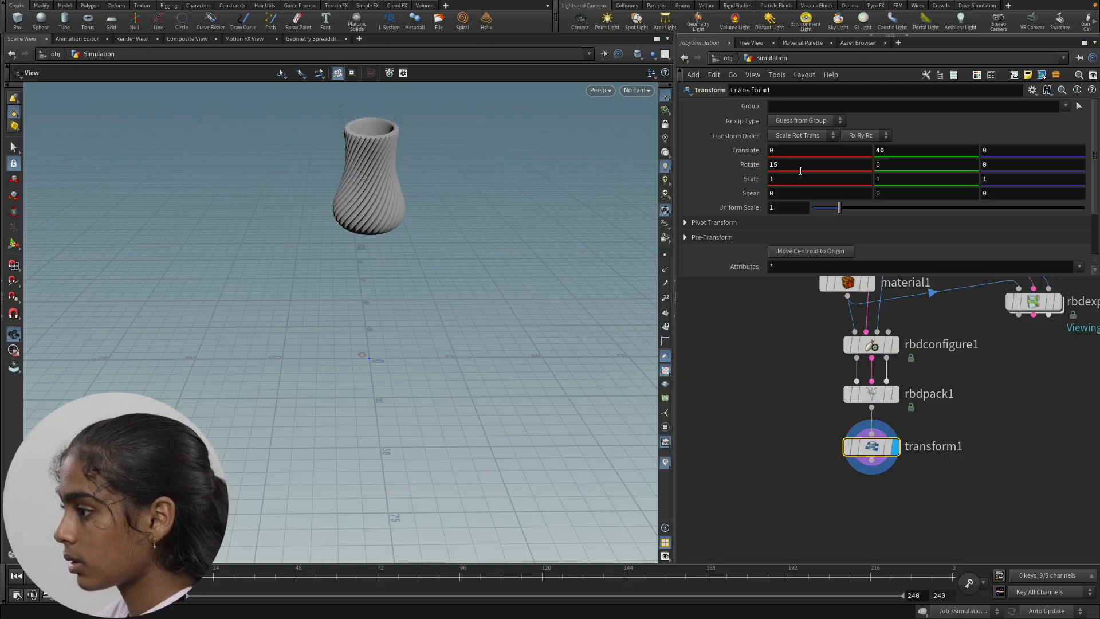
pyautogui.moveTo(432, 221); pyautogui.dragTo(299, 219)
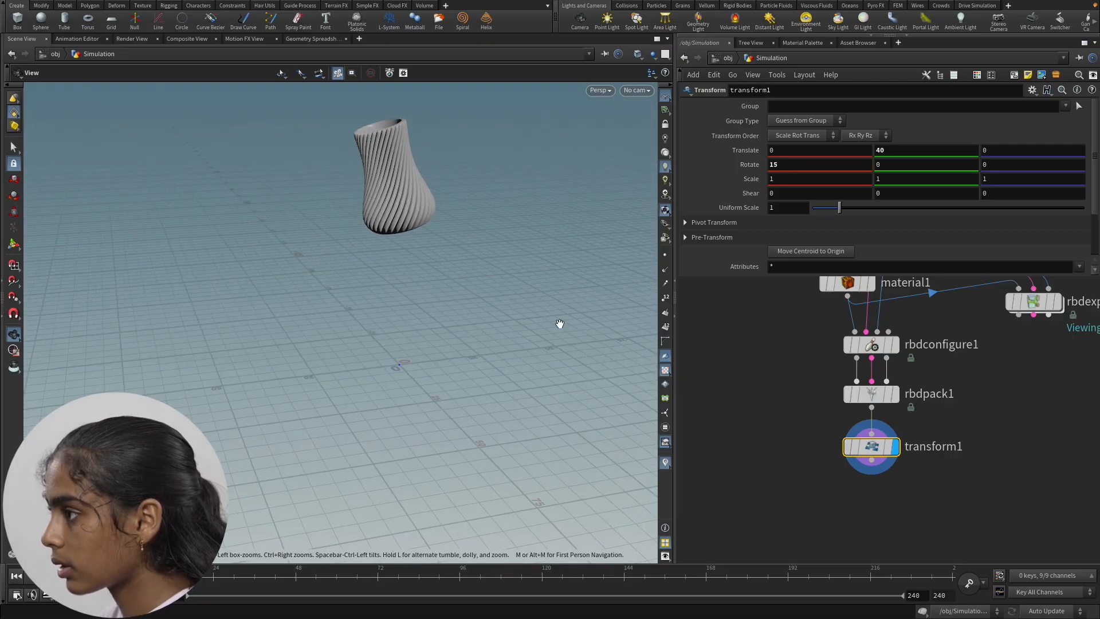
pyautogui.moveTo(560, 324); pyautogui.dragTo(441, 246)
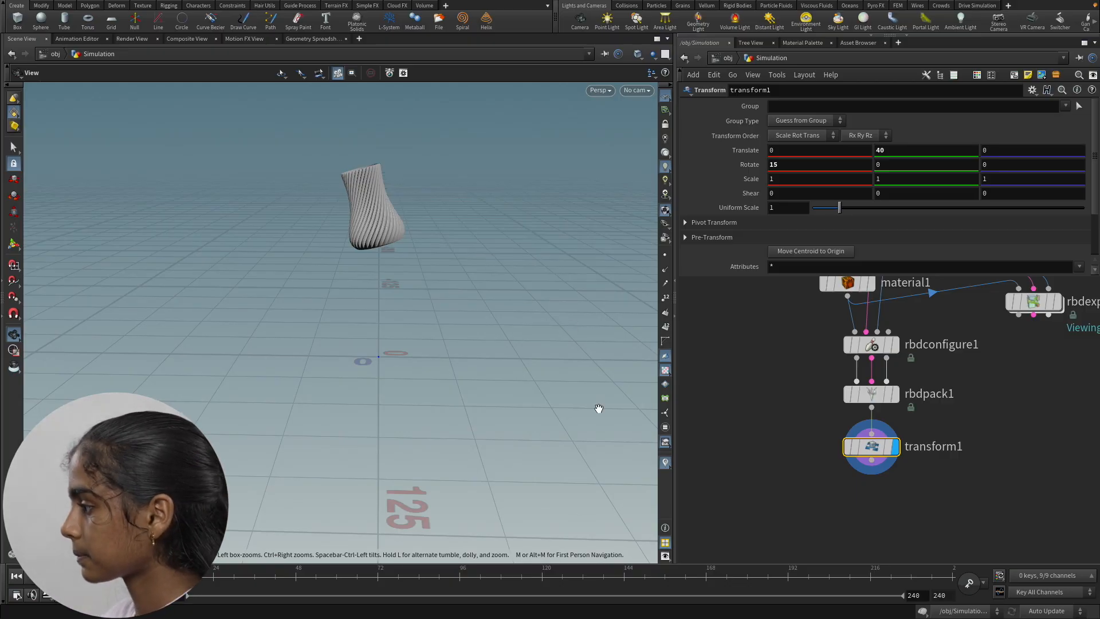
# Add an RBD Unpack node wired to the Transform output, align it directly below, and display its result.
pyautogui.moveTo(896, 460)
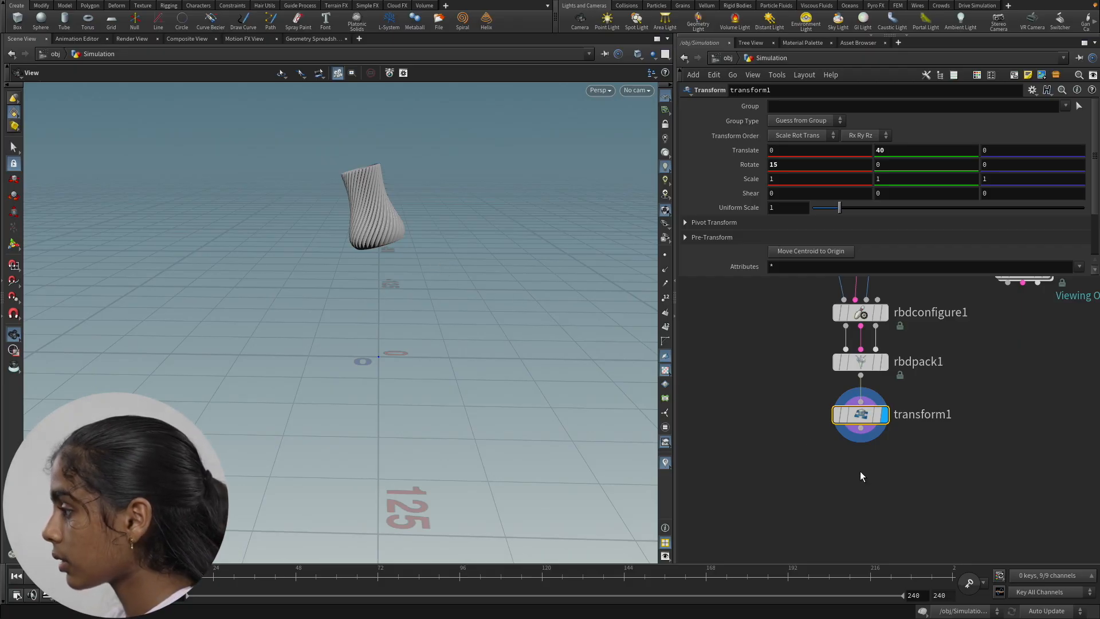
pyautogui.scroll(2, 869, 461)
pyautogui.click(833, 388)
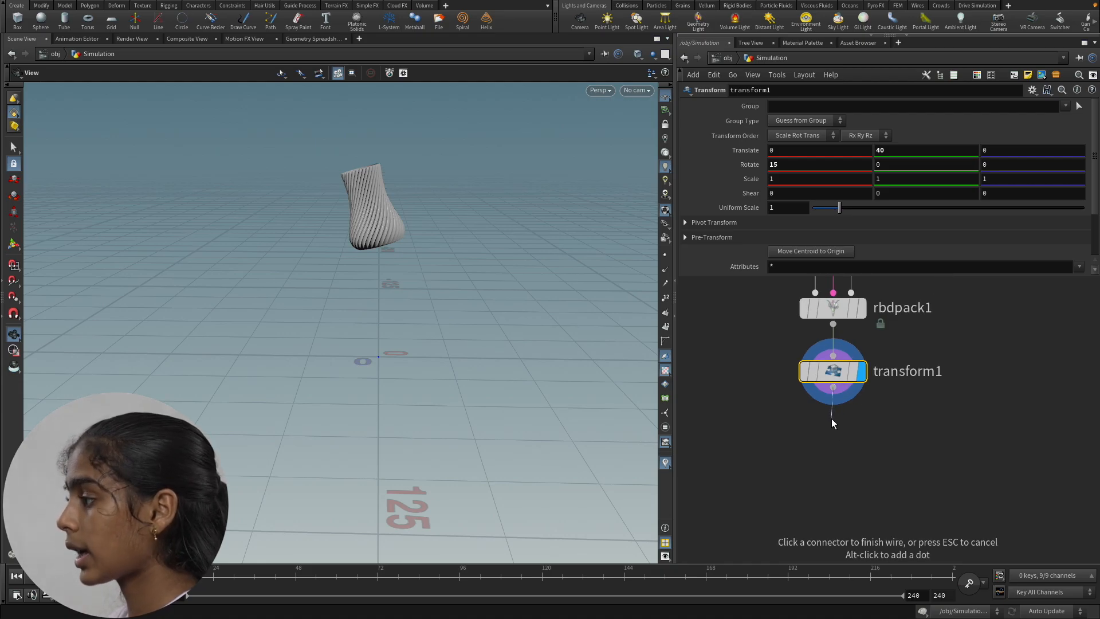
pyautogui.scroll(-2, 832, 423)
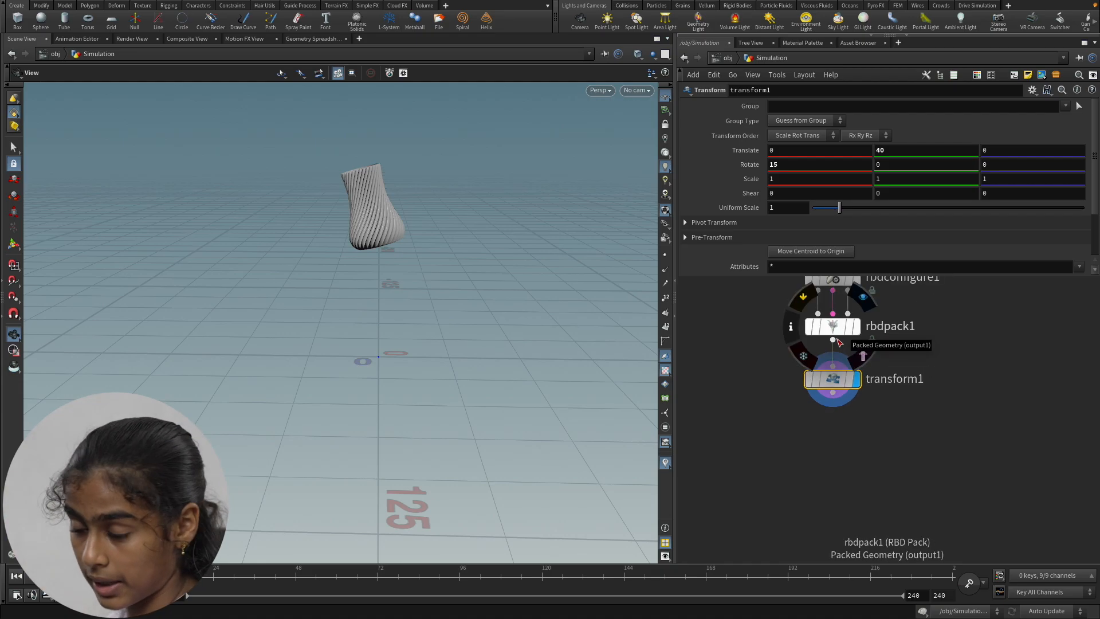
pyautogui.click(833, 393)
pyautogui.press('Tab')
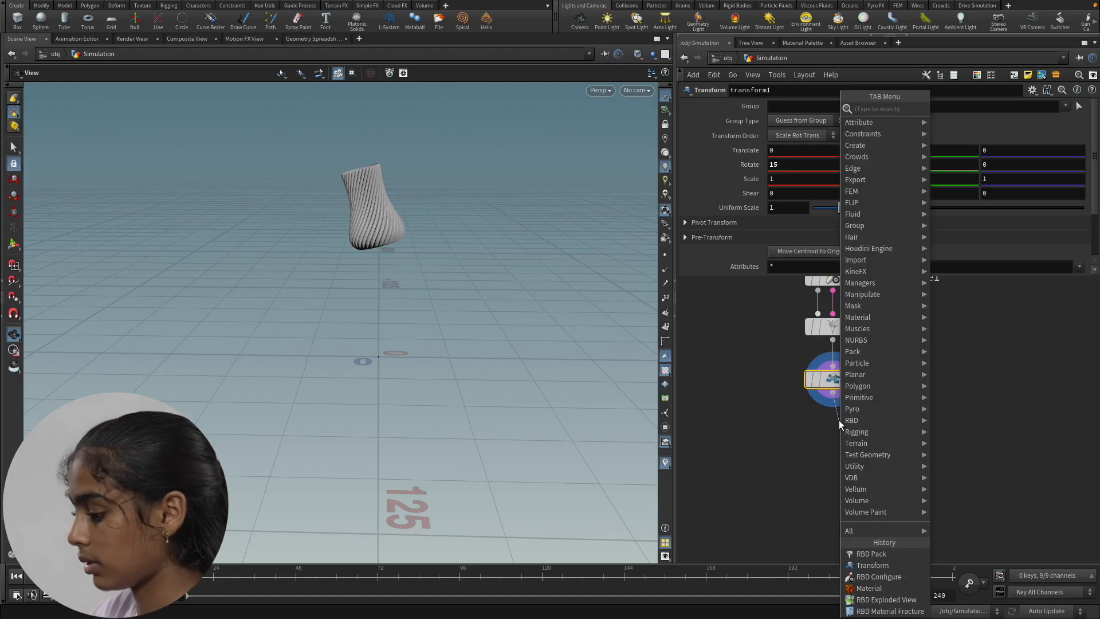
pyautogui.write('rbd')
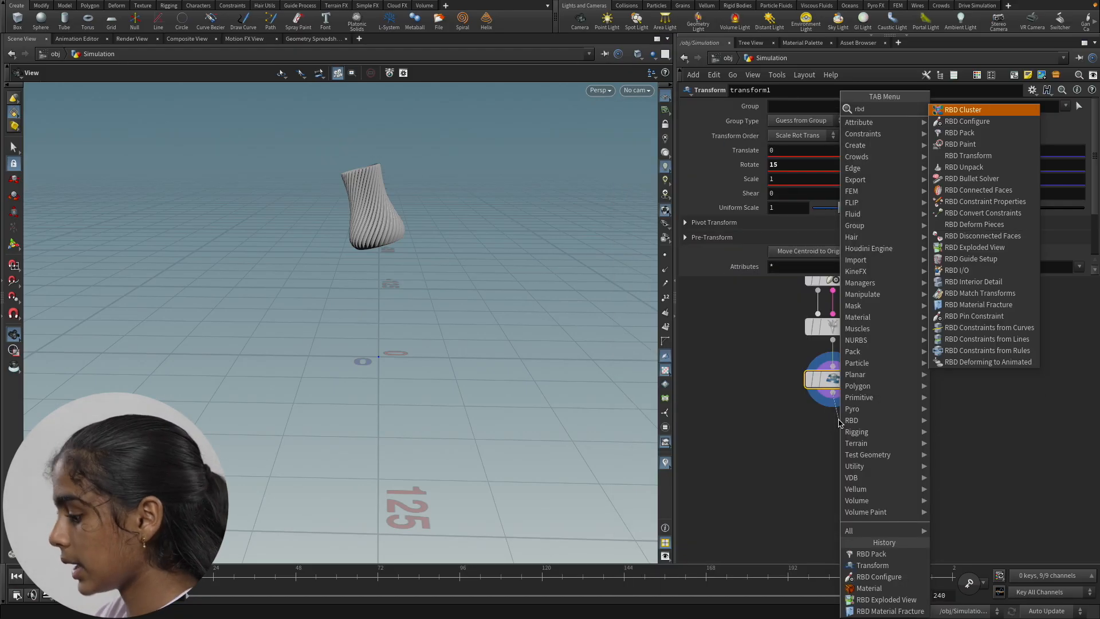
pyautogui.write('unpac')
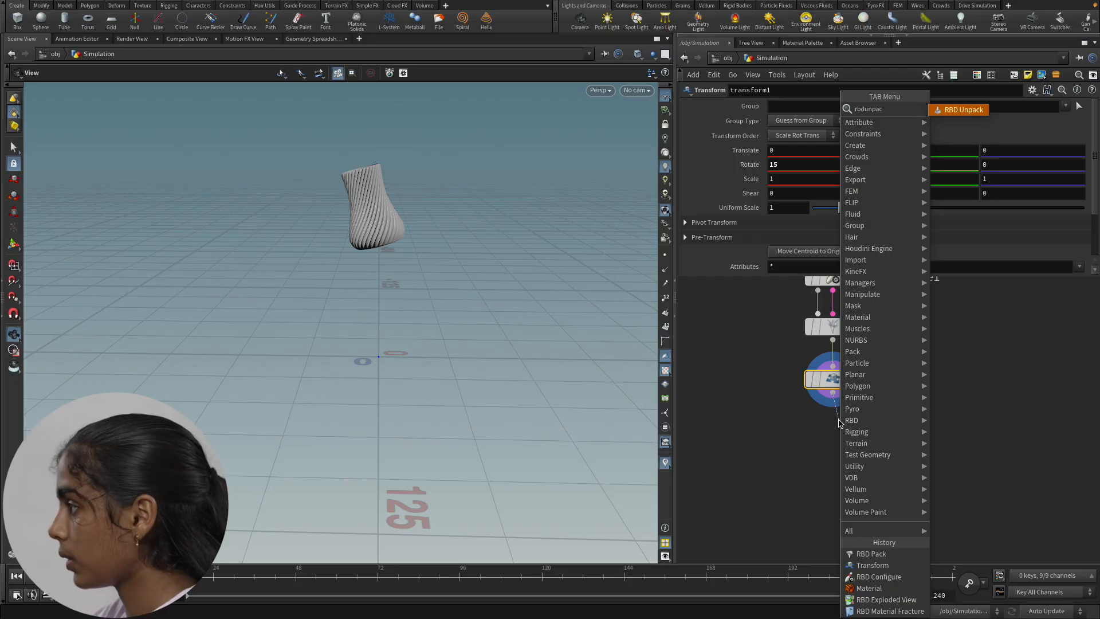
pyautogui.write('k')
pyautogui.press('Return')
pyautogui.click(841, 424)
pyautogui.moveTo(864, 435)
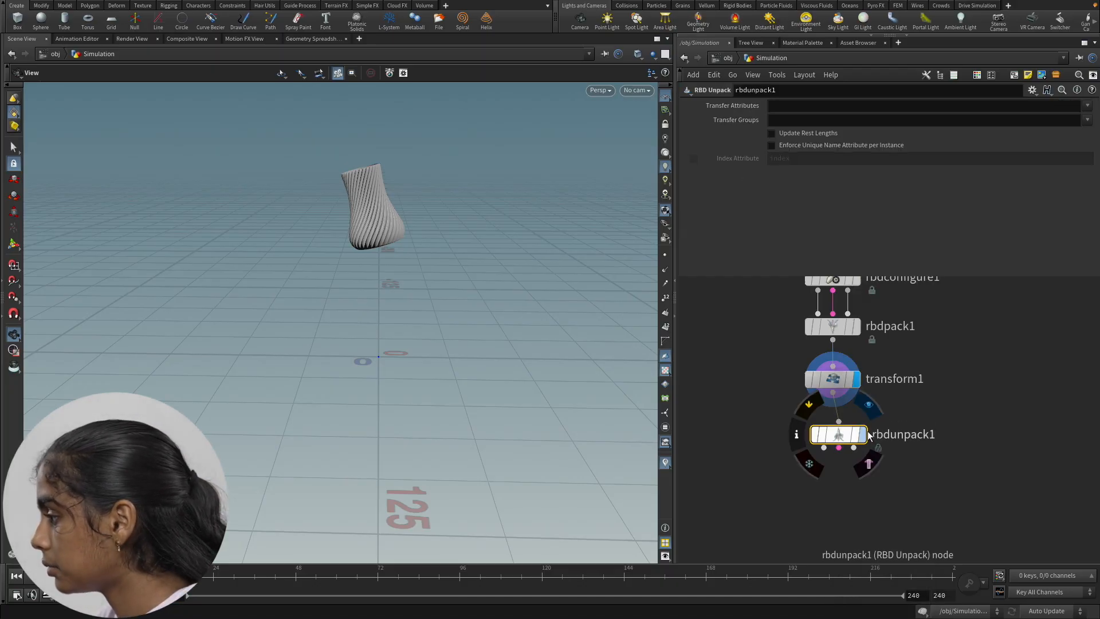
pyautogui.moveTo(841, 435); pyautogui.dragTo(836, 435)
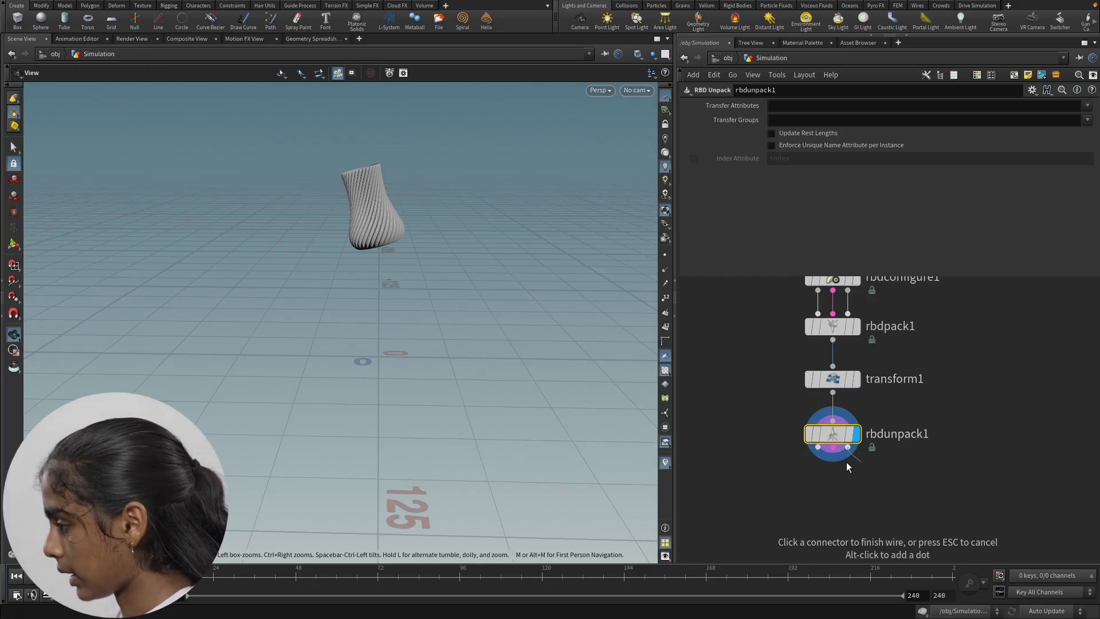
# Add an RBD Bullet Solver node directly below the RBD Unpack node.
pyautogui.scroll(-3, 857, 464)
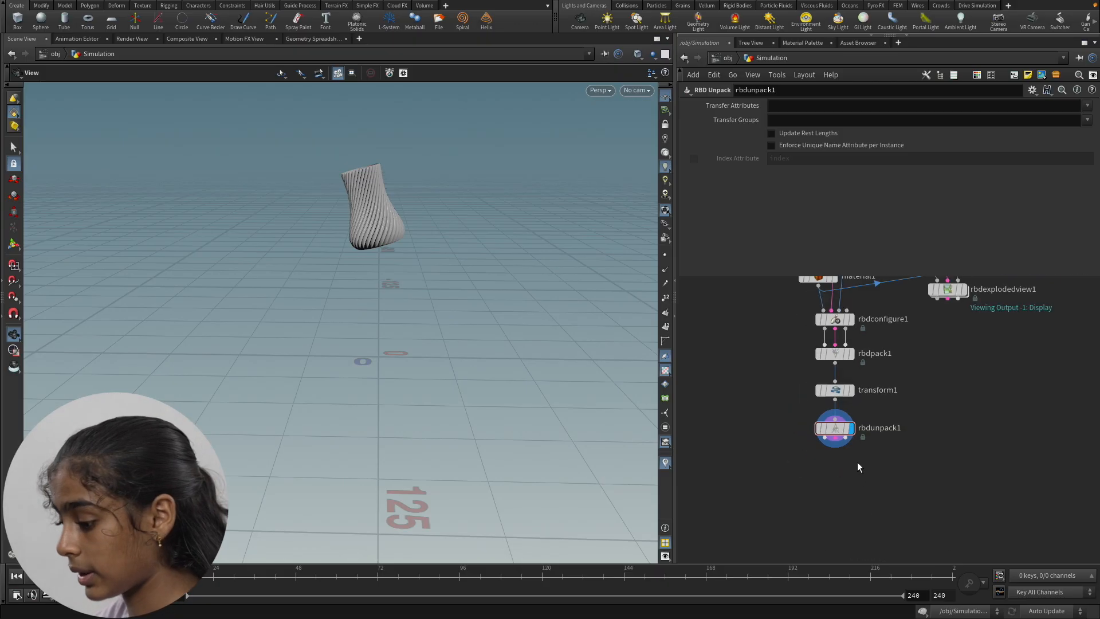
pyautogui.press('Tab')
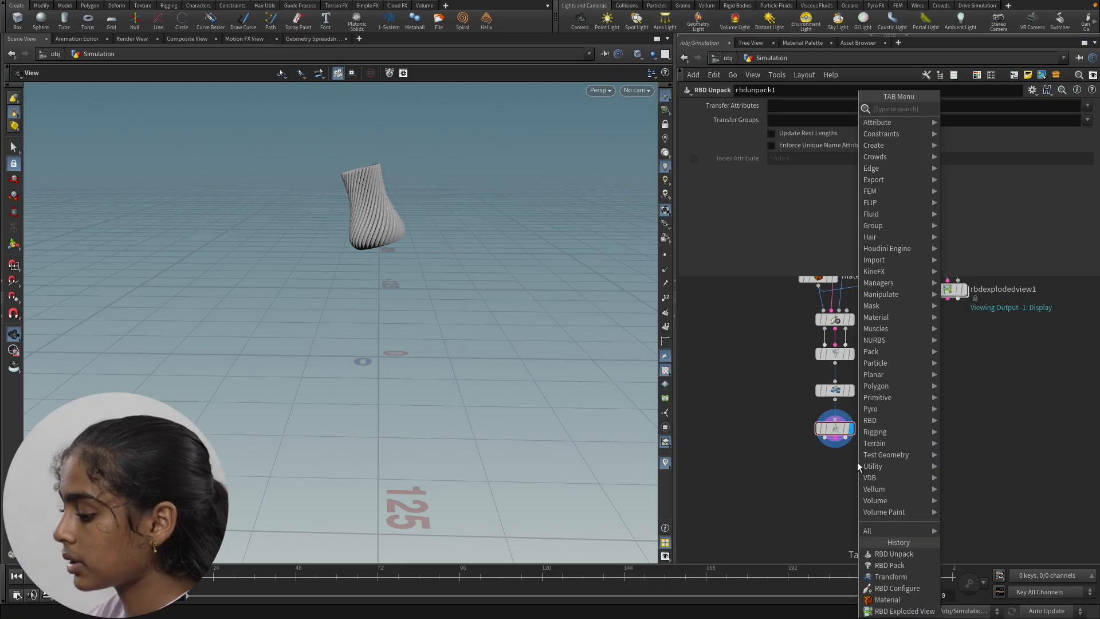
pyautogui.write('rbdbu')
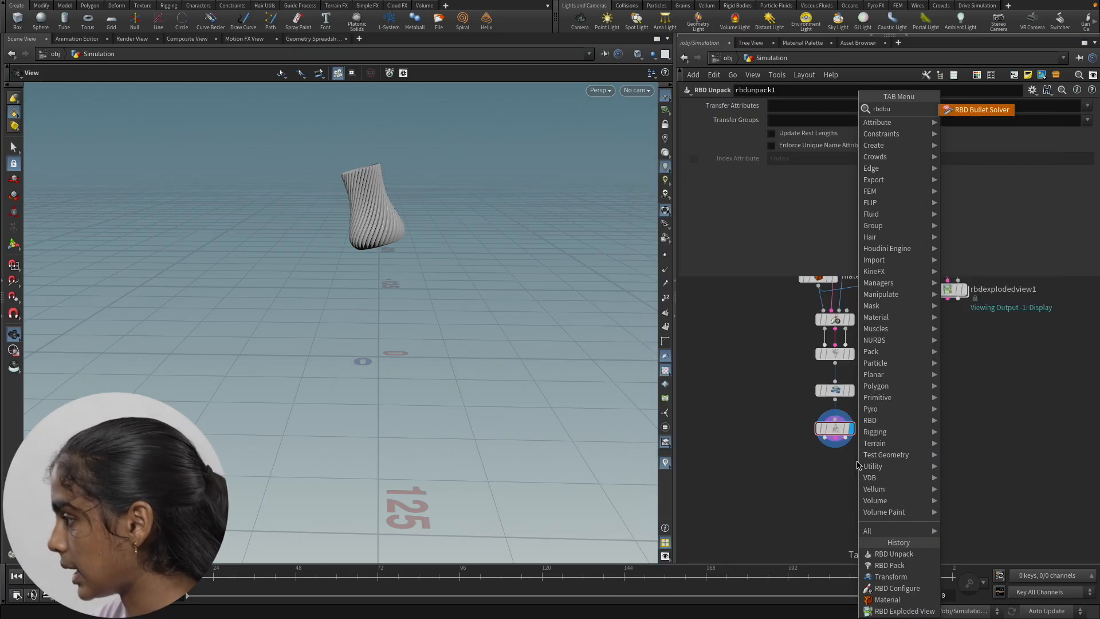
pyautogui.press('Return')
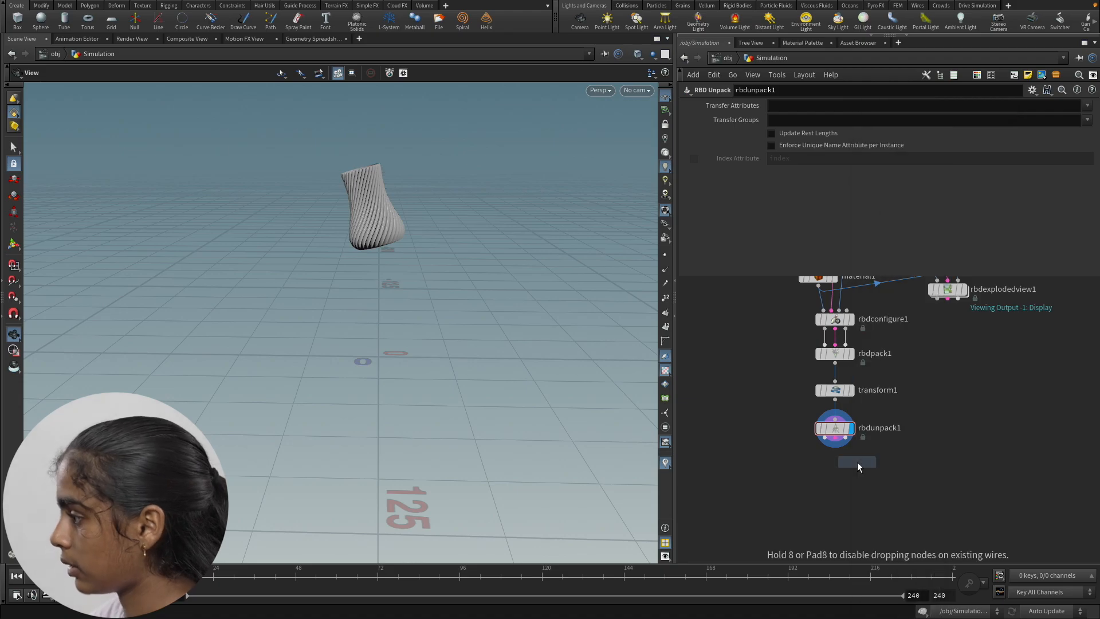
pyautogui.click(833, 468)
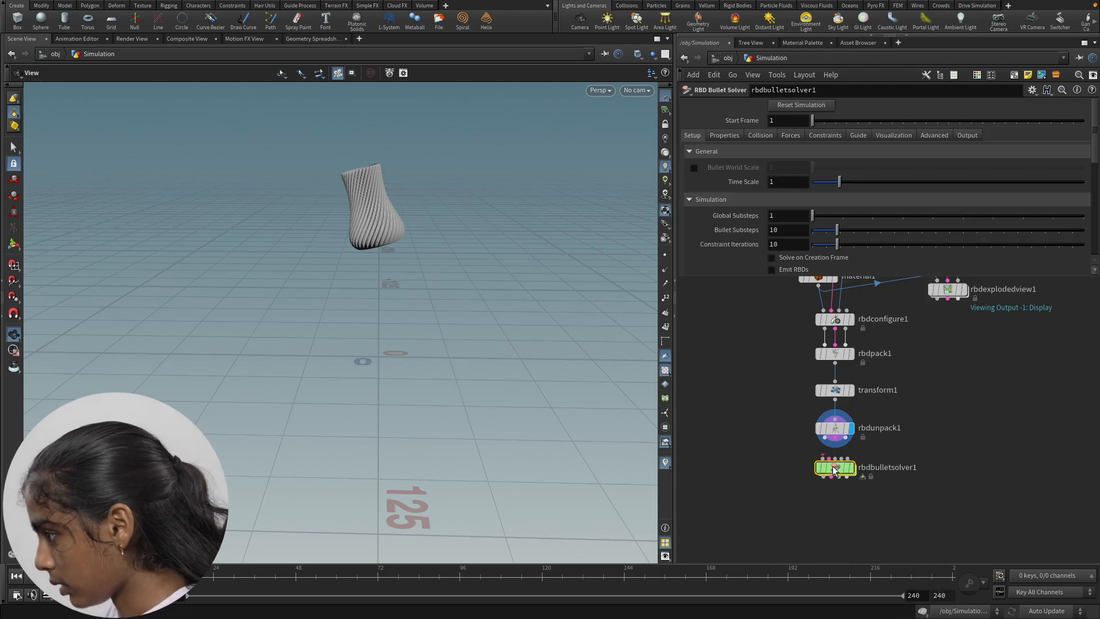
# Wire all three RBD Unpack outputs into the matching RBD Bullet Solver inputs and display the solver's result.
pyautogui.scroll(1, 833, 468)
pyautogui.click(823, 454)
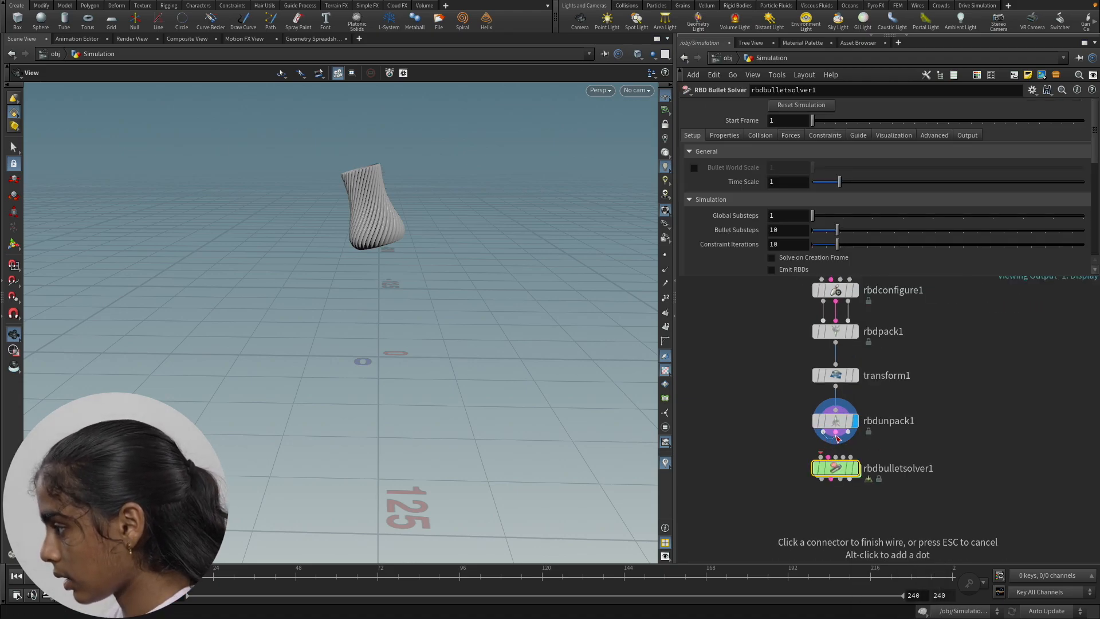
pyautogui.click(848, 432)
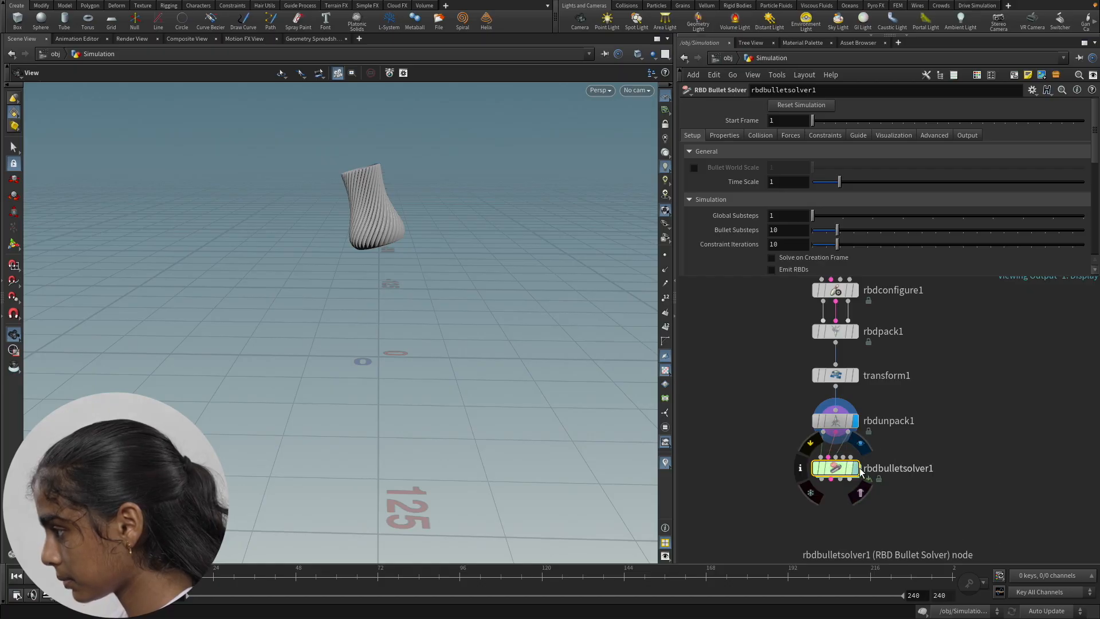
pyautogui.click(856, 469)
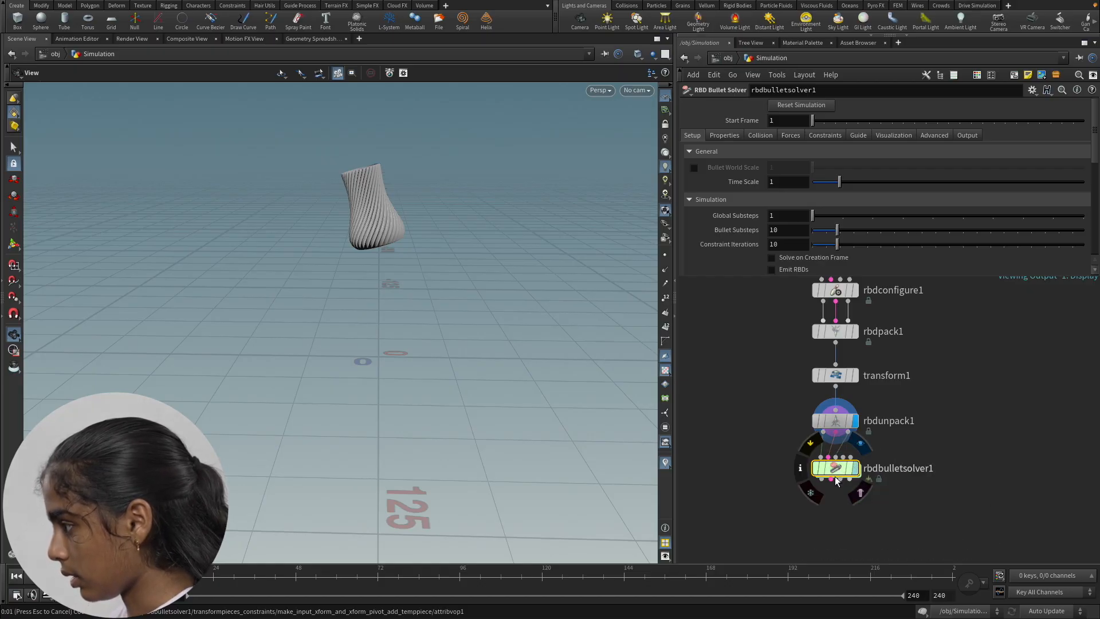
# Check the RBD Bullet Solver's input connectors, including Proxy Geometry, and move the solver node slightly lower.
pyautogui.click(849, 456)
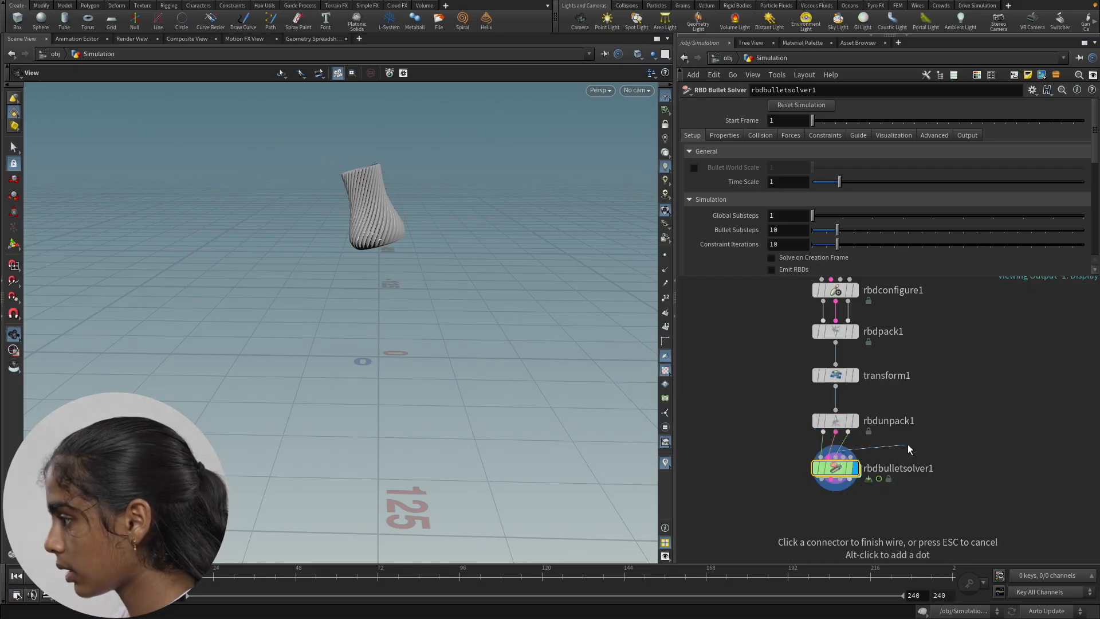
pyautogui.click(928, 441)
pyautogui.click(836, 456)
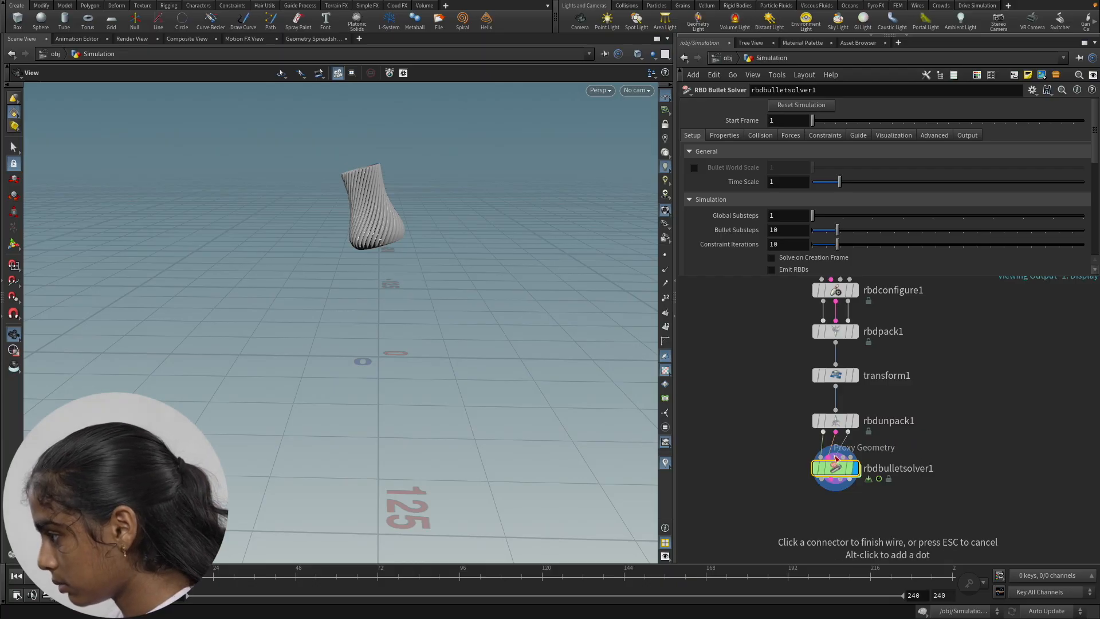
pyautogui.click(860, 441)
pyautogui.moveTo(838, 470); pyautogui.dragTo(838, 485)
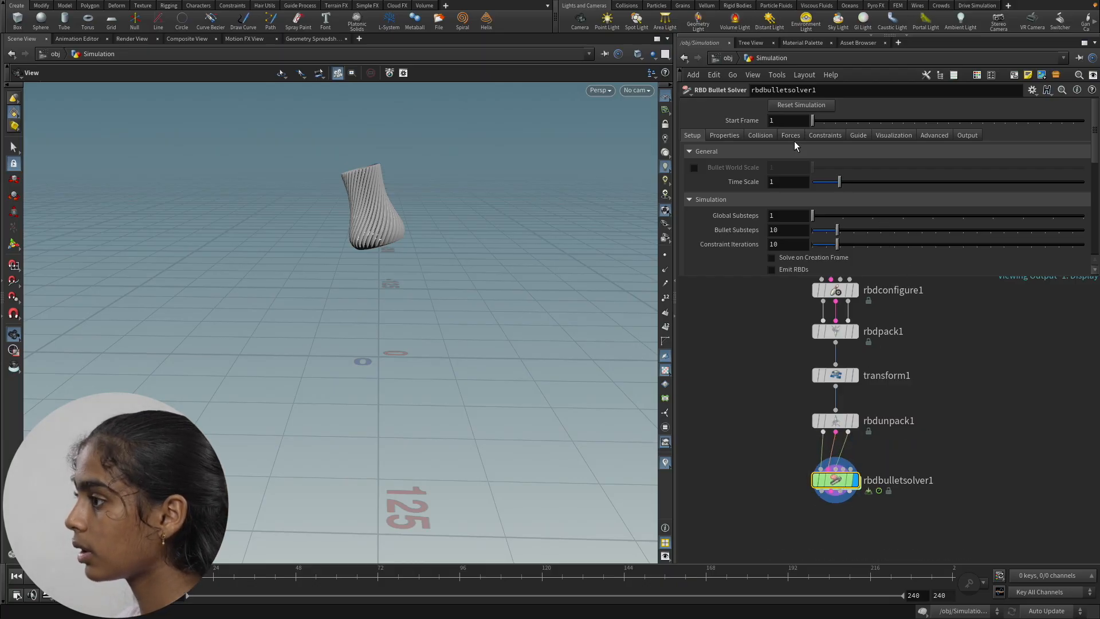
# Inspect the tilted vase and the lines inside it up close from above, and view it from the side.
pyautogui.moveTo(412, 293); pyautogui.dragTo(459, 385)
pyautogui.scroll(2, 372, 260)
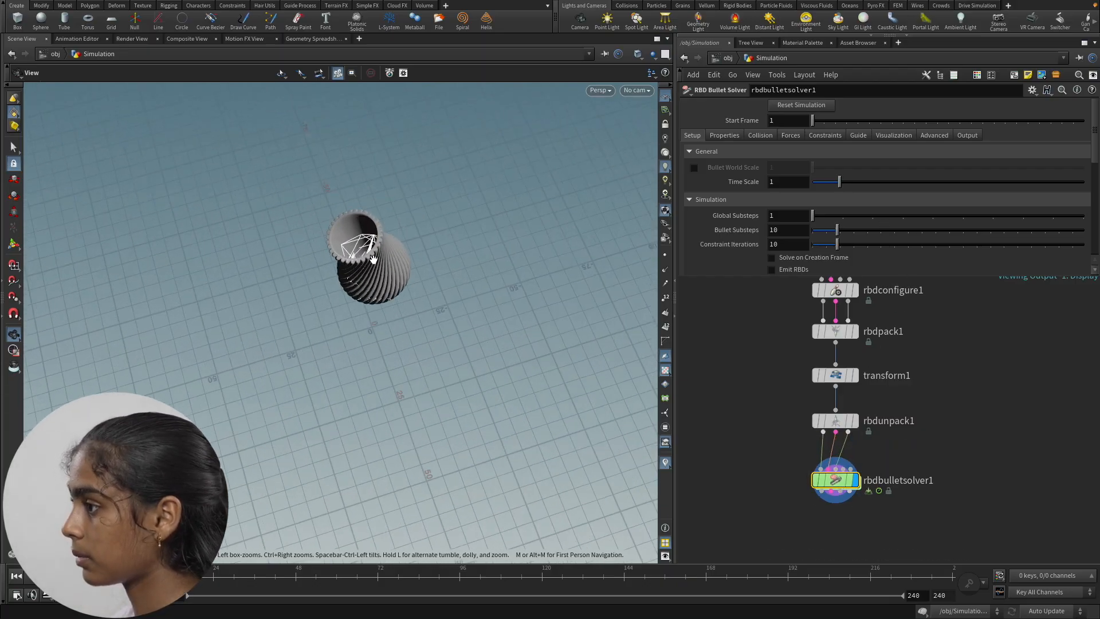
pyautogui.scroll(8, 373, 259)
pyautogui.moveTo(339, 218); pyautogui.dragTo(336, 172)
pyautogui.scroll(-10, 336, 195)
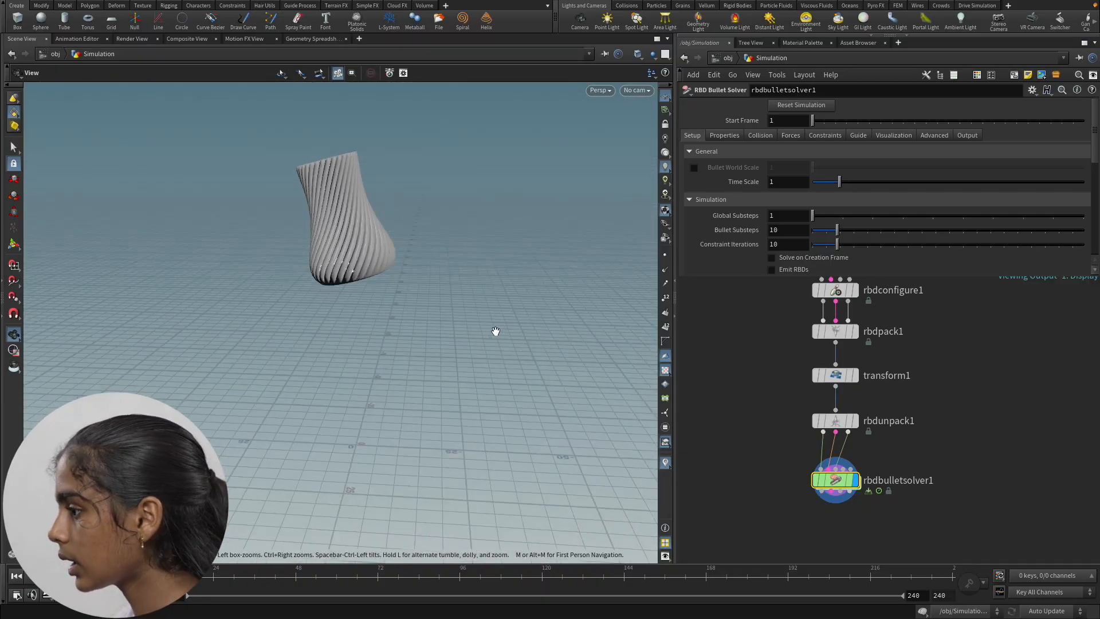
# Set the RBD Bullet Solver's ground collision type to Ground Plane.
pyautogui.moveTo(495, 331)
pyautogui.mouseDown()
pyautogui.moveTo(511, 326)
pyautogui.moveTo(429, 315)
pyautogui.moveTo(430, 292)
pyautogui.mouseUp()
pyautogui.moveTo(328, 225)
pyautogui.mouseDown()
pyautogui.moveTo(307, 222)
pyautogui.moveTo(337, 233)
pyautogui.mouseUp()
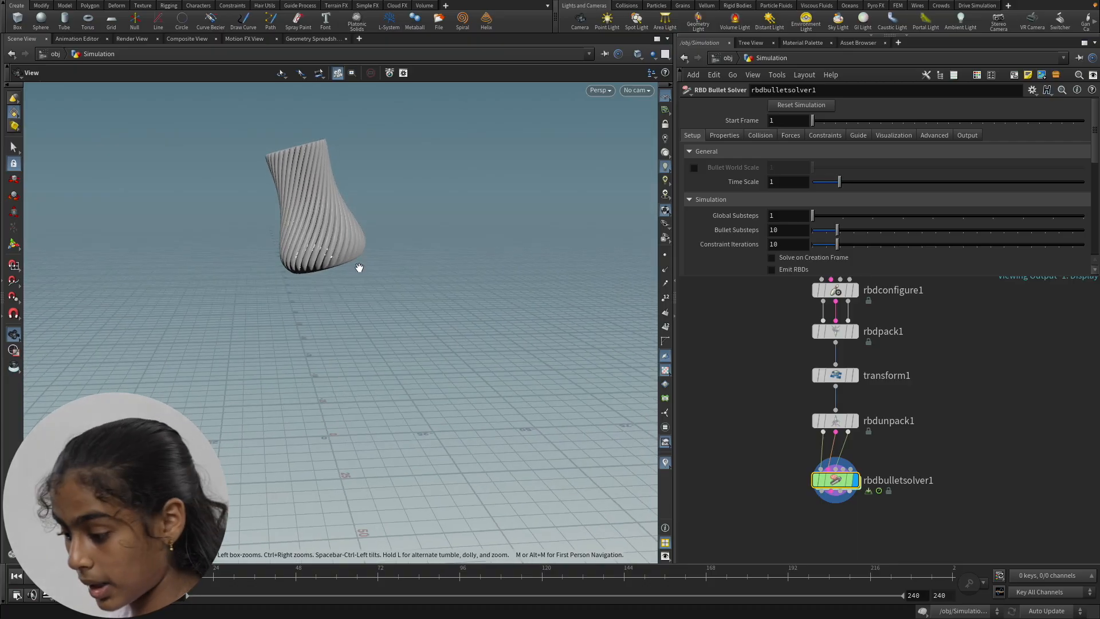
pyautogui.click(760, 135)
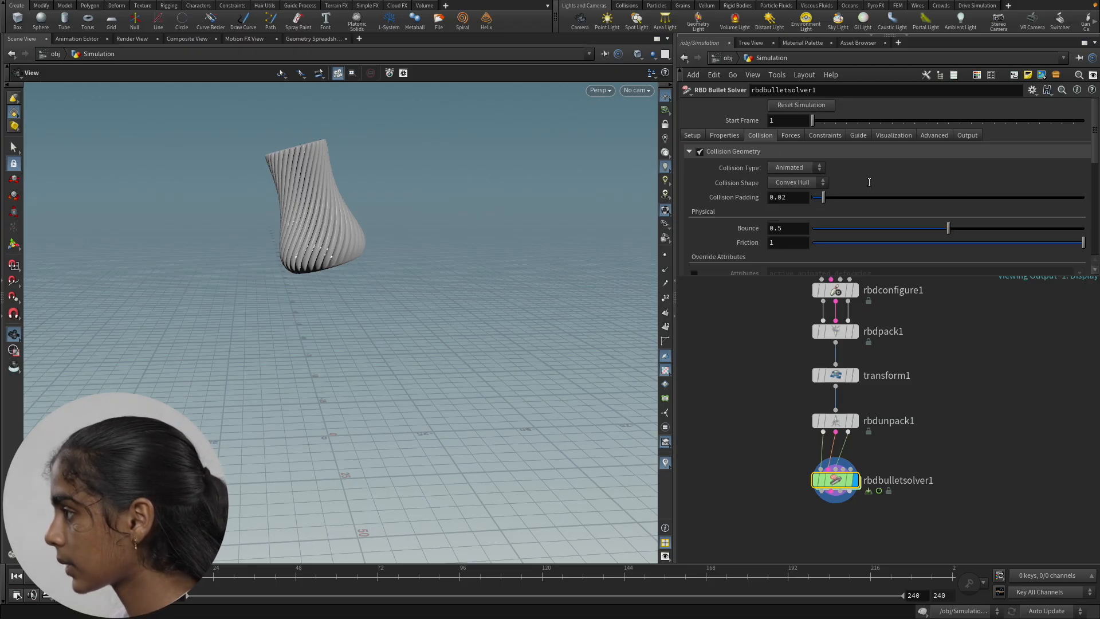
pyautogui.moveTo(1095, 150); pyautogui.dragTo(1094, 182)
pyautogui.click(784, 211)
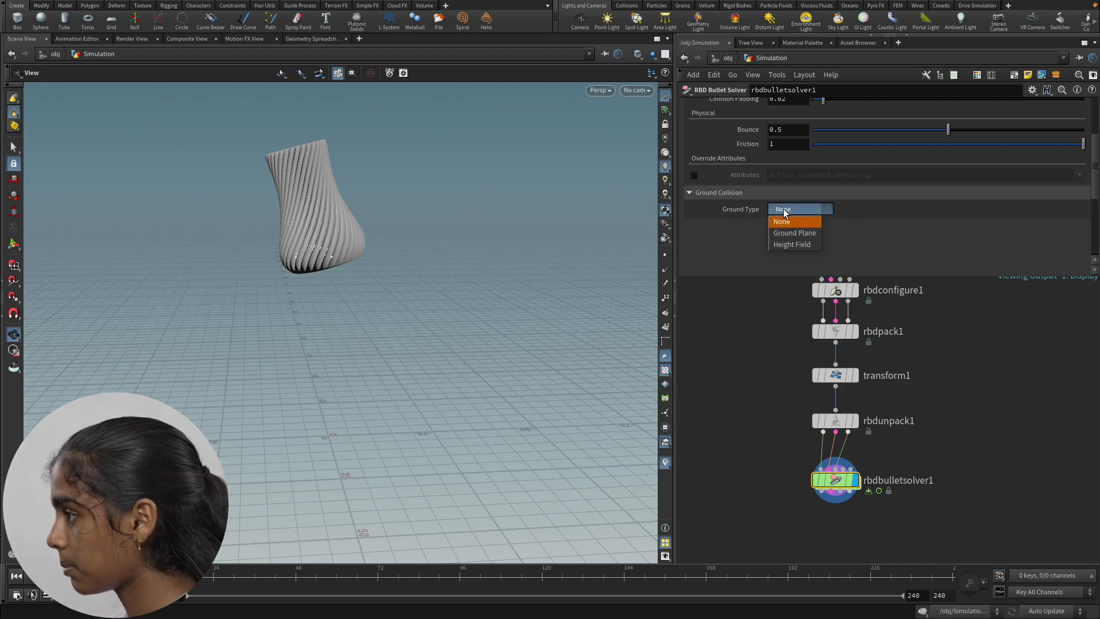
pyautogui.click(794, 235)
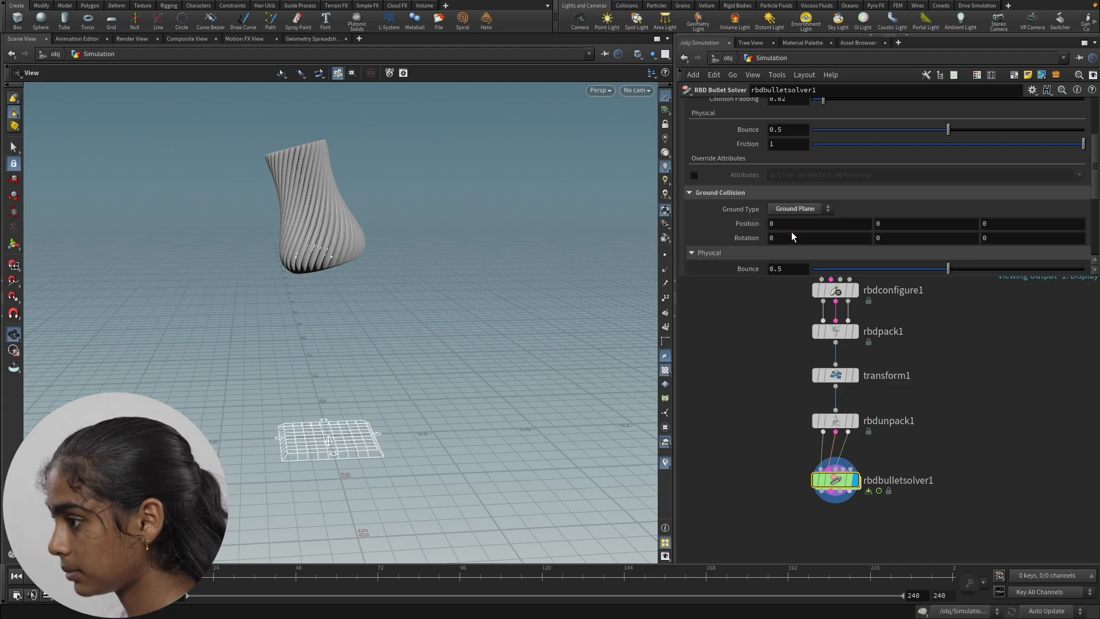
# Examine the ground plane guide up close and its placement beneath the raised vase from a low side view.
pyautogui.scroll(12, 328, 445)
pyautogui.scroll(-10, 338, 439)
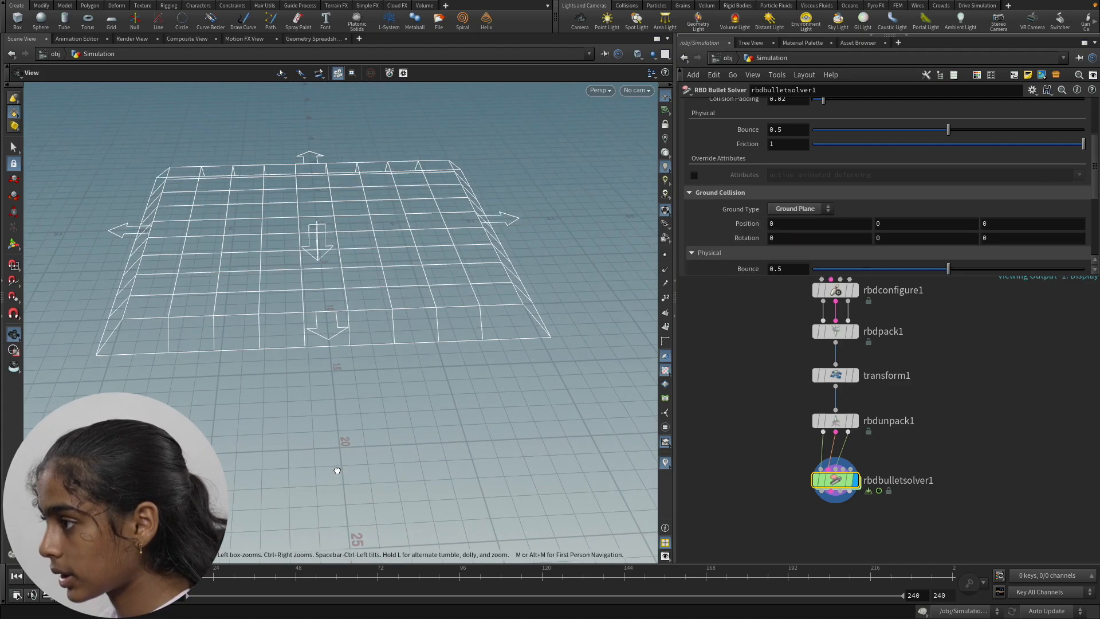
pyautogui.scroll(3, 332, 431)
pyautogui.scroll(2, 334, 452)
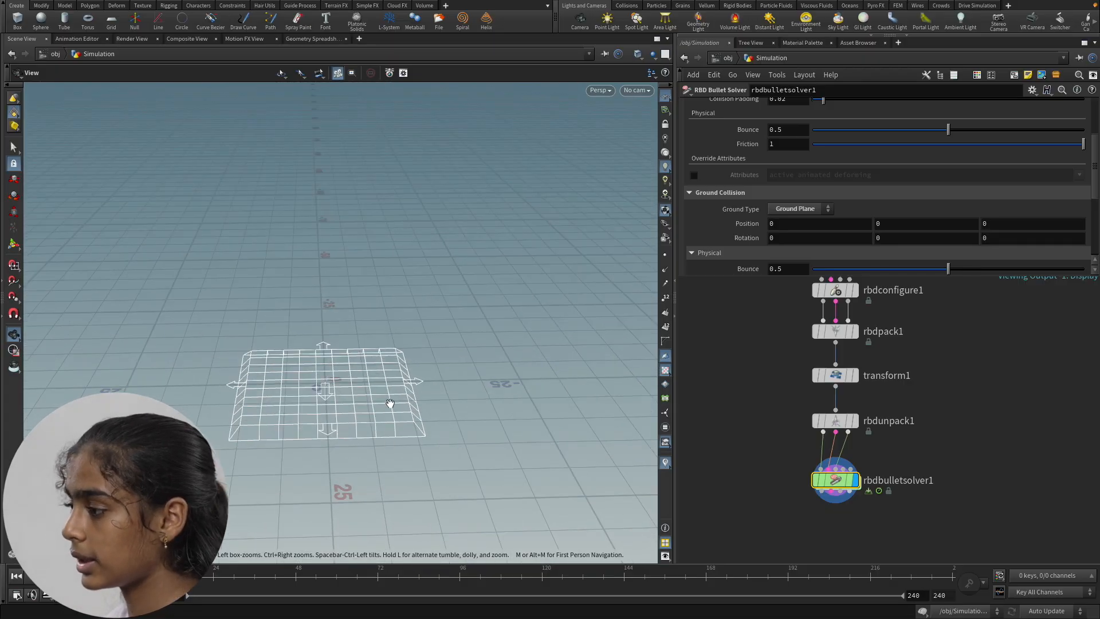
pyautogui.scroll(-6, 400, 403)
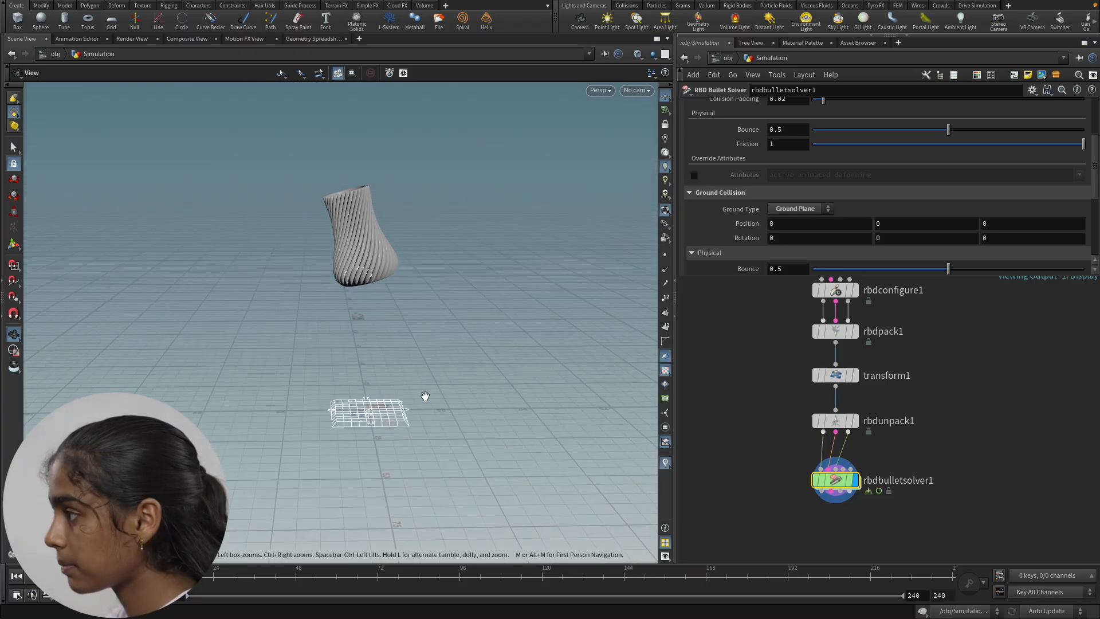
pyautogui.moveTo(425, 395); pyautogui.dragTo(369, 327)
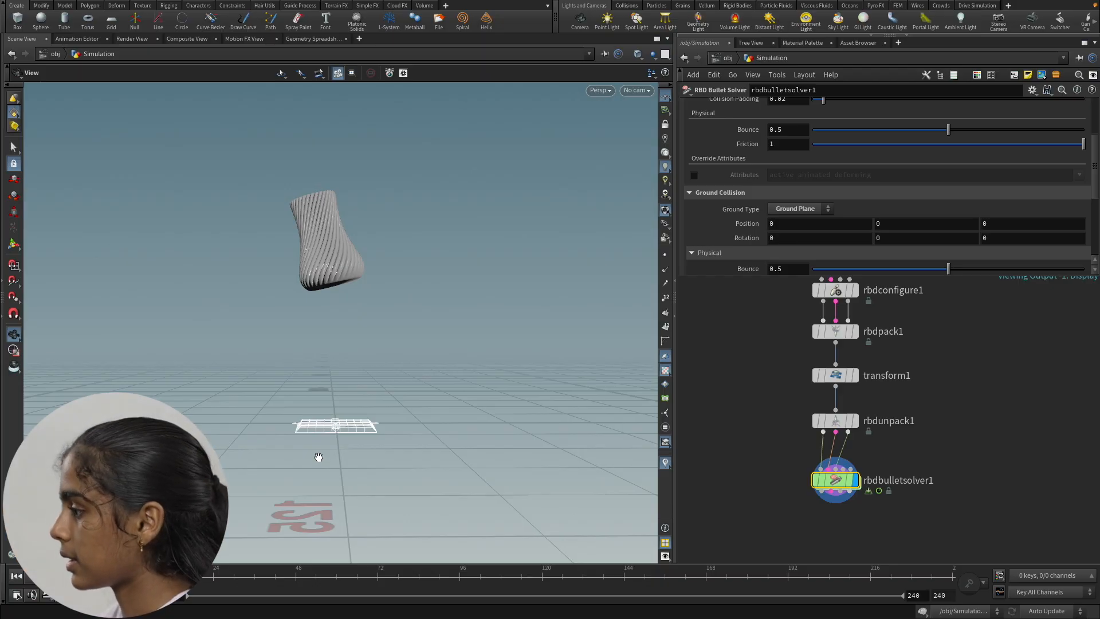
# Add a File Cache node wired to the RBD Bullet Solver's first output and align it directly below the solver.
pyautogui.moveTo(1026, 423); pyautogui.dragTo(1023, 392, button='middle')
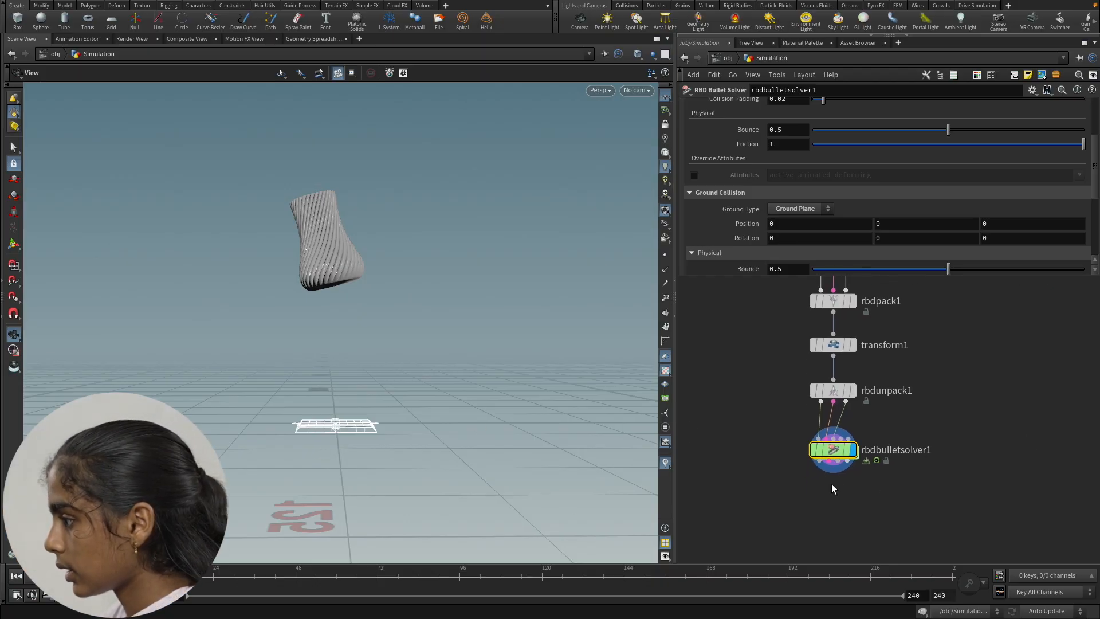
pyautogui.click(821, 469)
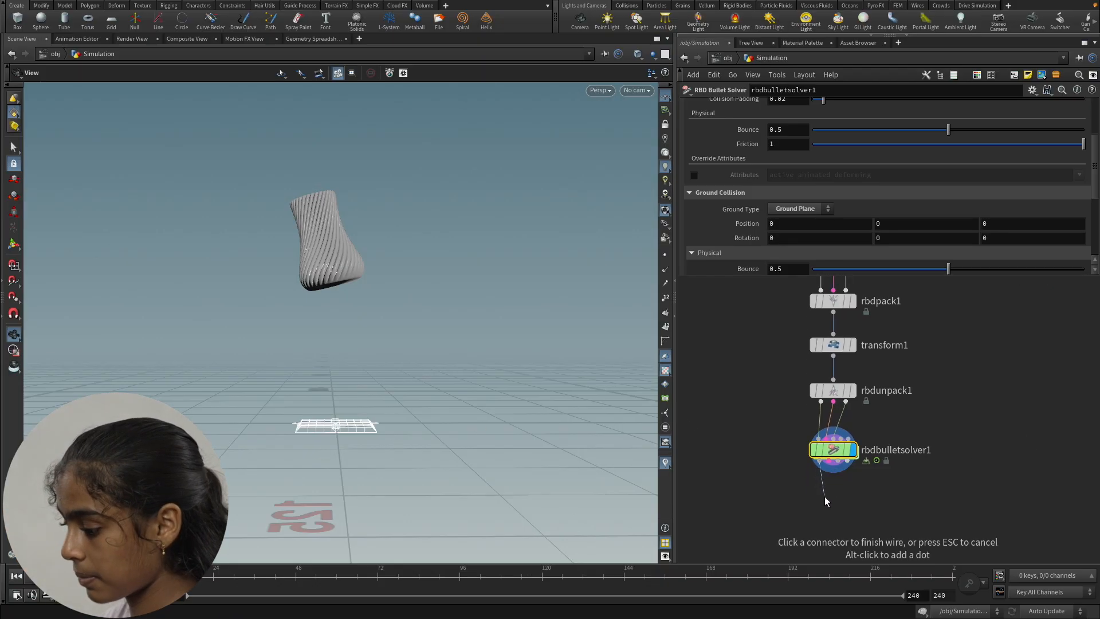
pyautogui.press('Tab')
pyautogui.write('file')
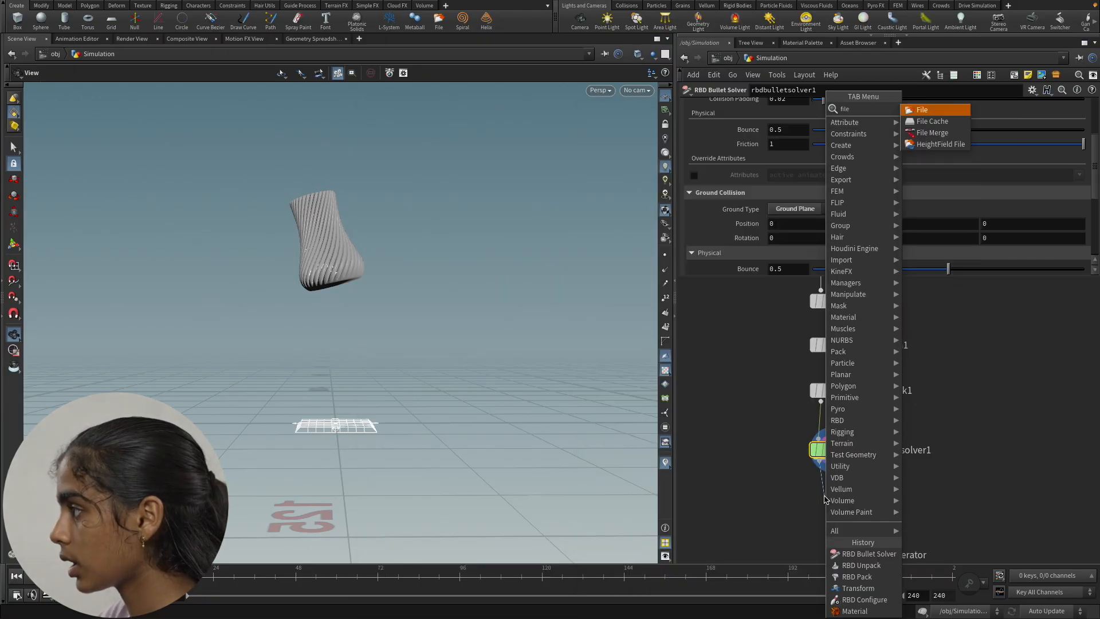
pyautogui.press('Down')
pyautogui.press('Return')
pyautogui.click(825, 497)
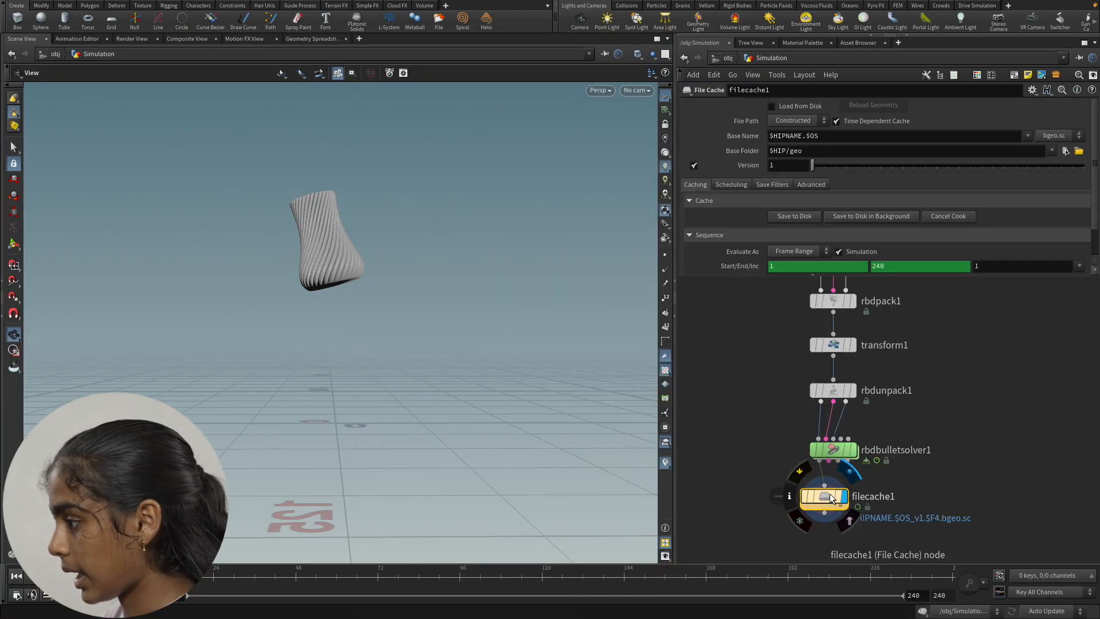
pyautogui.moveTo(832, 498); pyautogui.dragTo(841, 499)
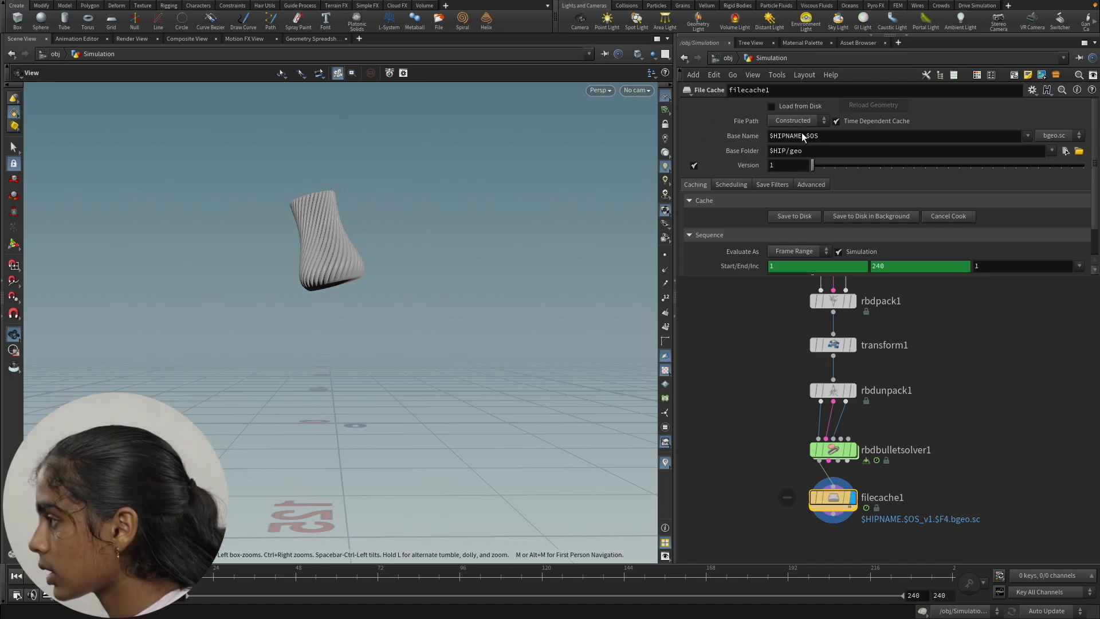
# Set the File Cache's base name to $Vase.$OS and enable Load from Disk.
pyautogui.moveTo(802, 136); pyautogui.dragTo(773, 136)
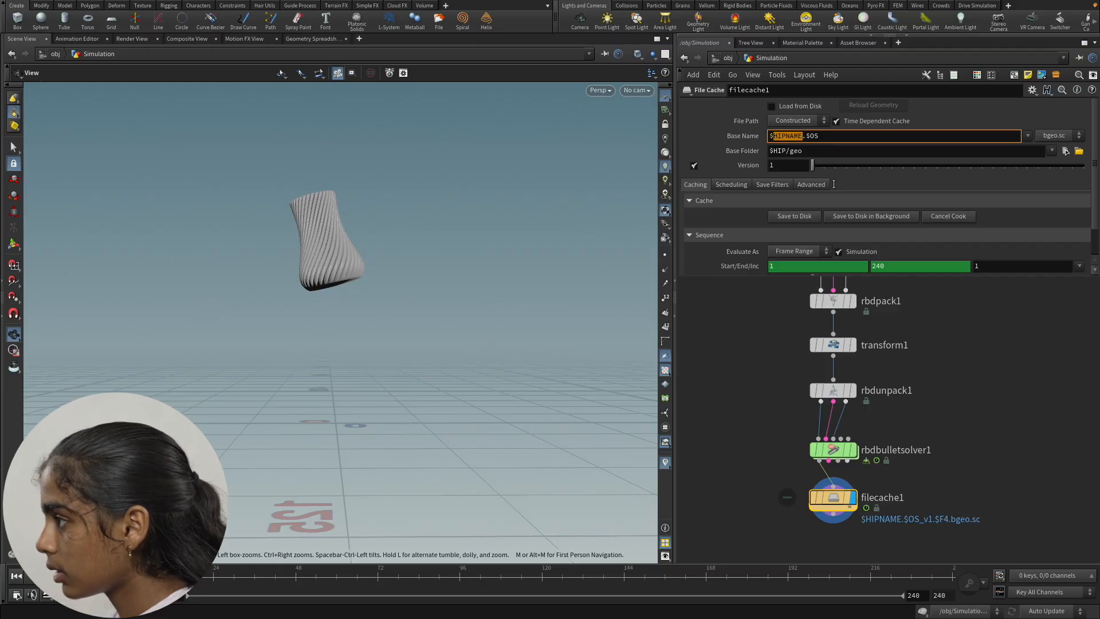
pyautogui.write('Vase')
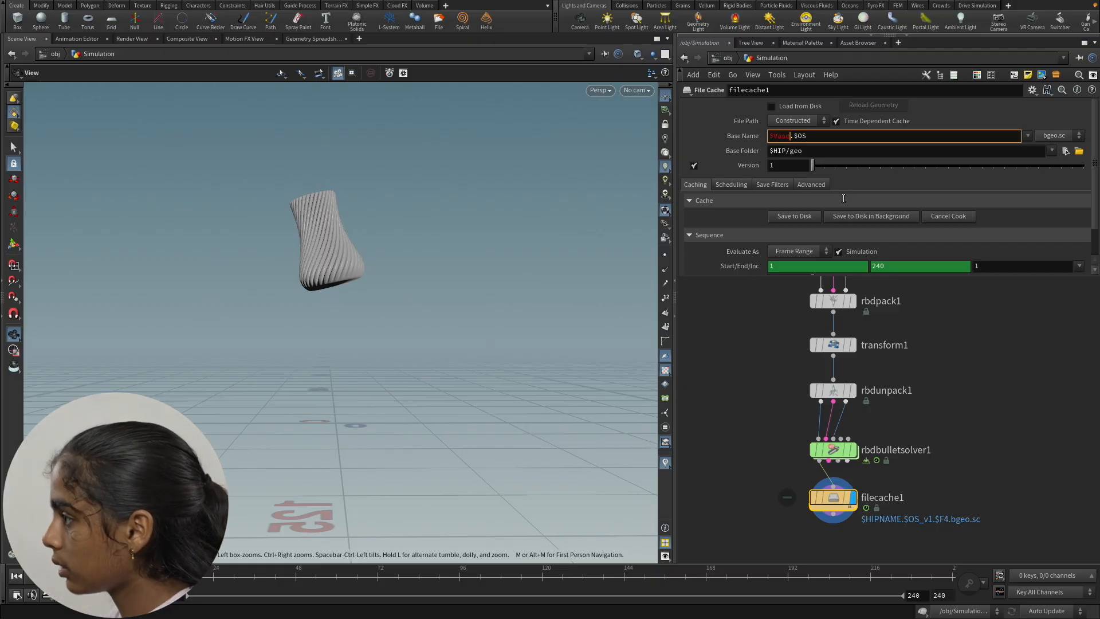
pyautogui.press('Return')
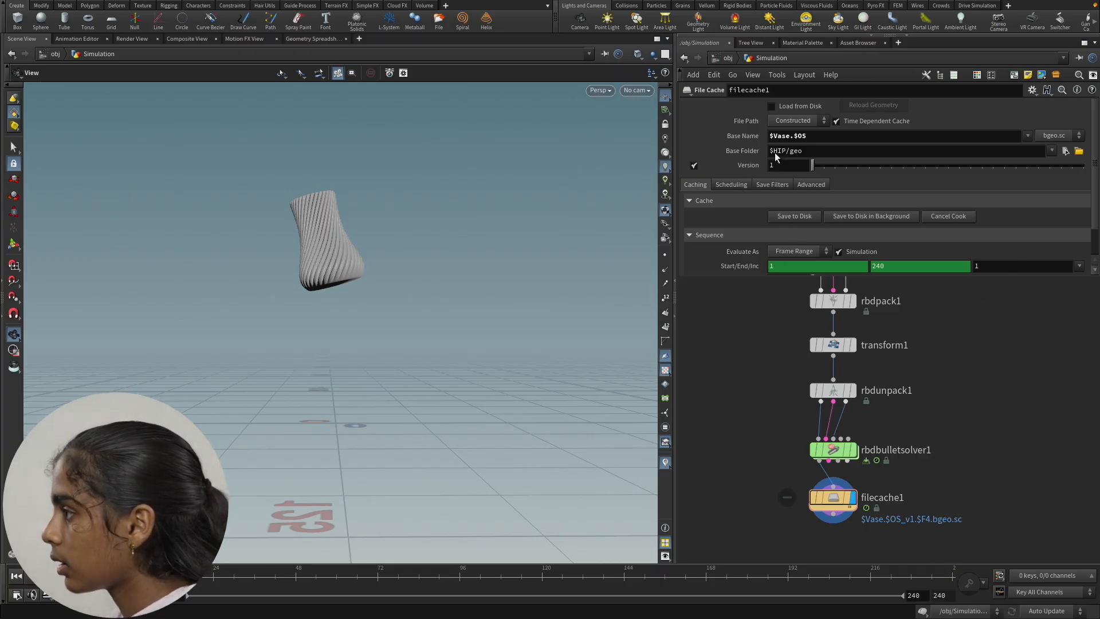
pyautogui.click(778, 107)
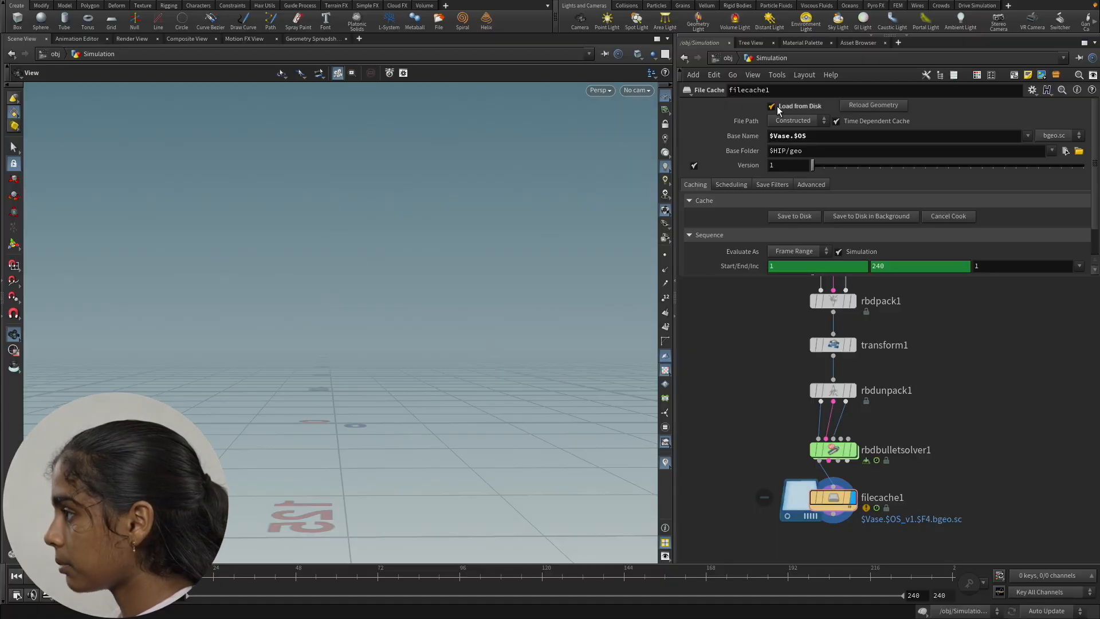